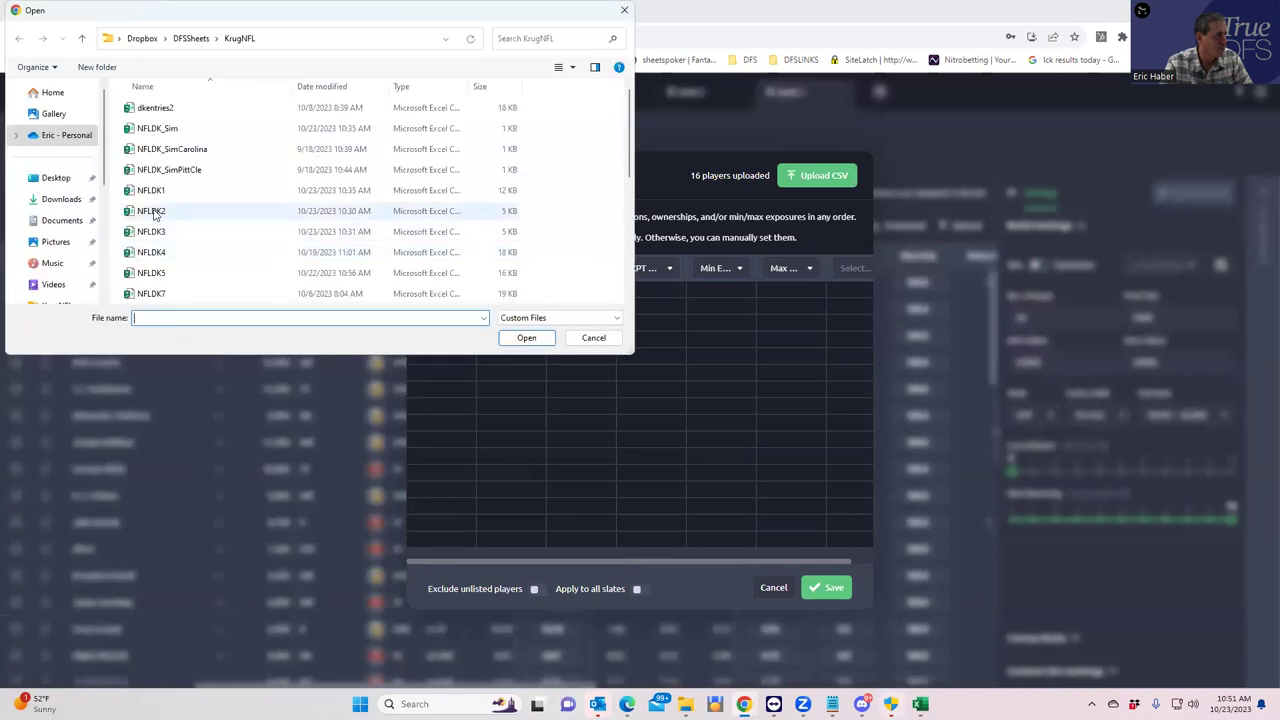
# - Upload the custom projections CSV from the KrugNFL folder and save the data without creating a named projections source
pyautogui.click(527, 338)
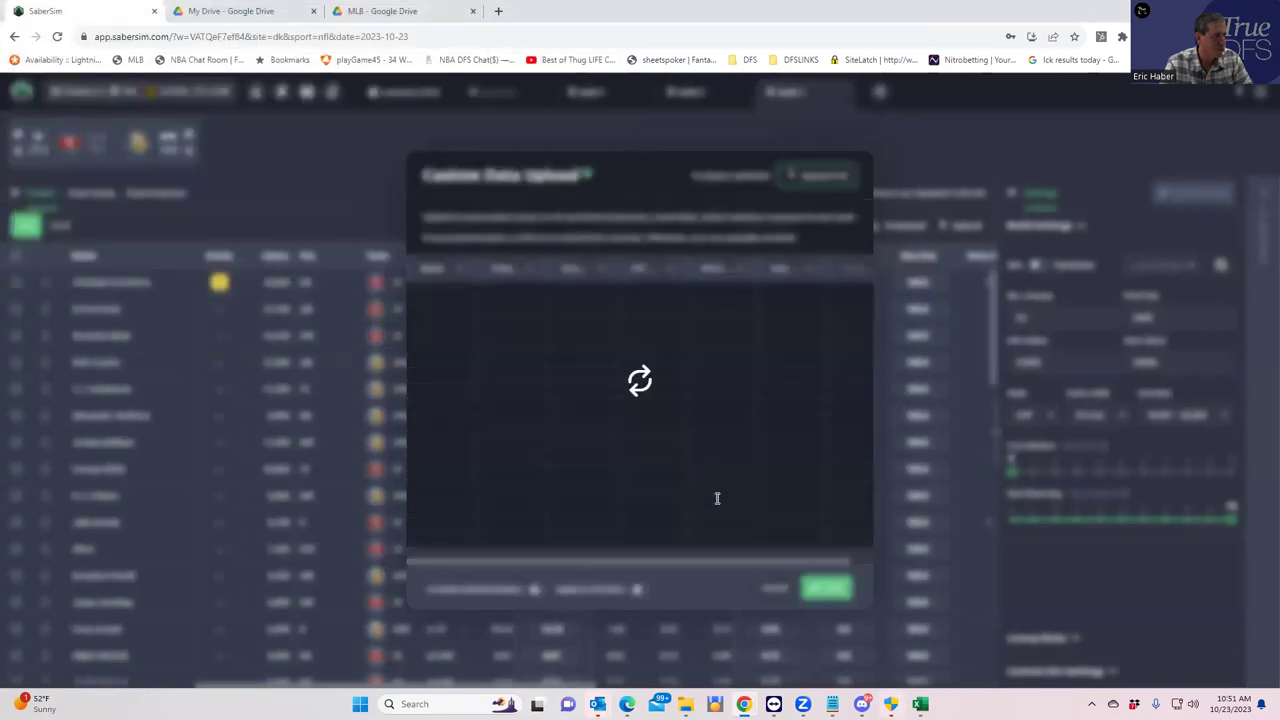
pyautogui.click(824, 586)
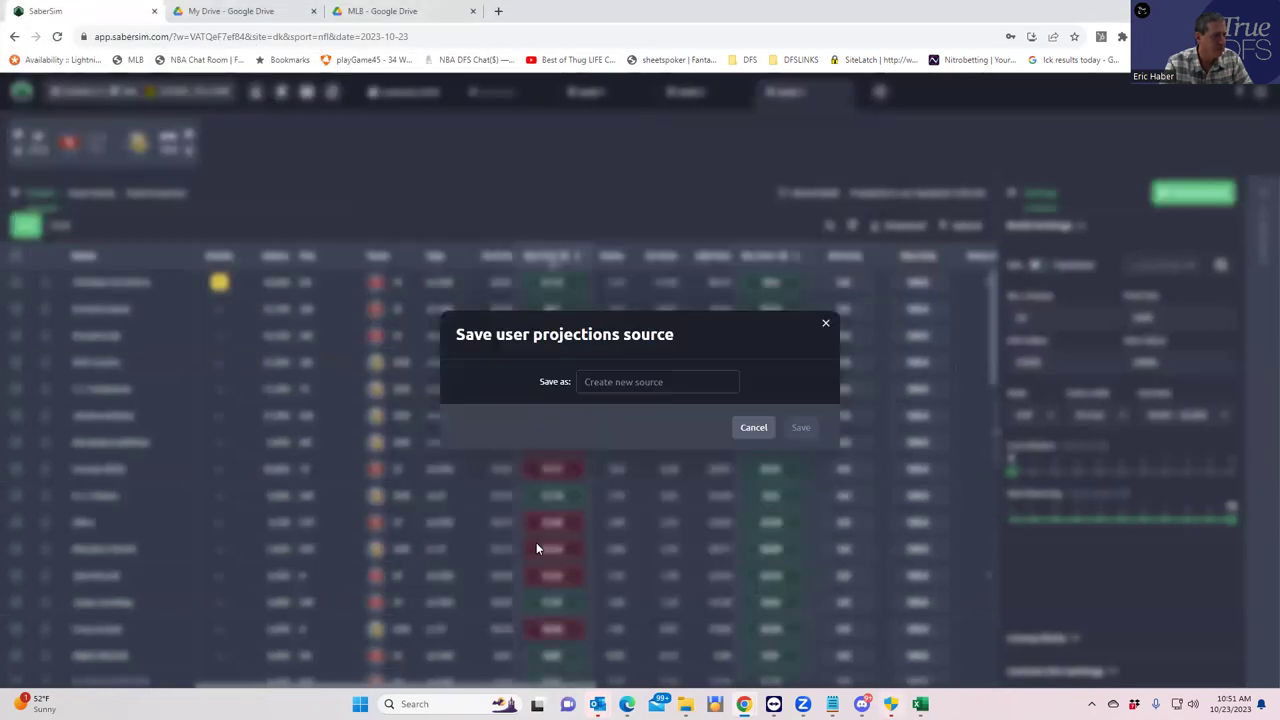
pyautogui.click(744, 428)
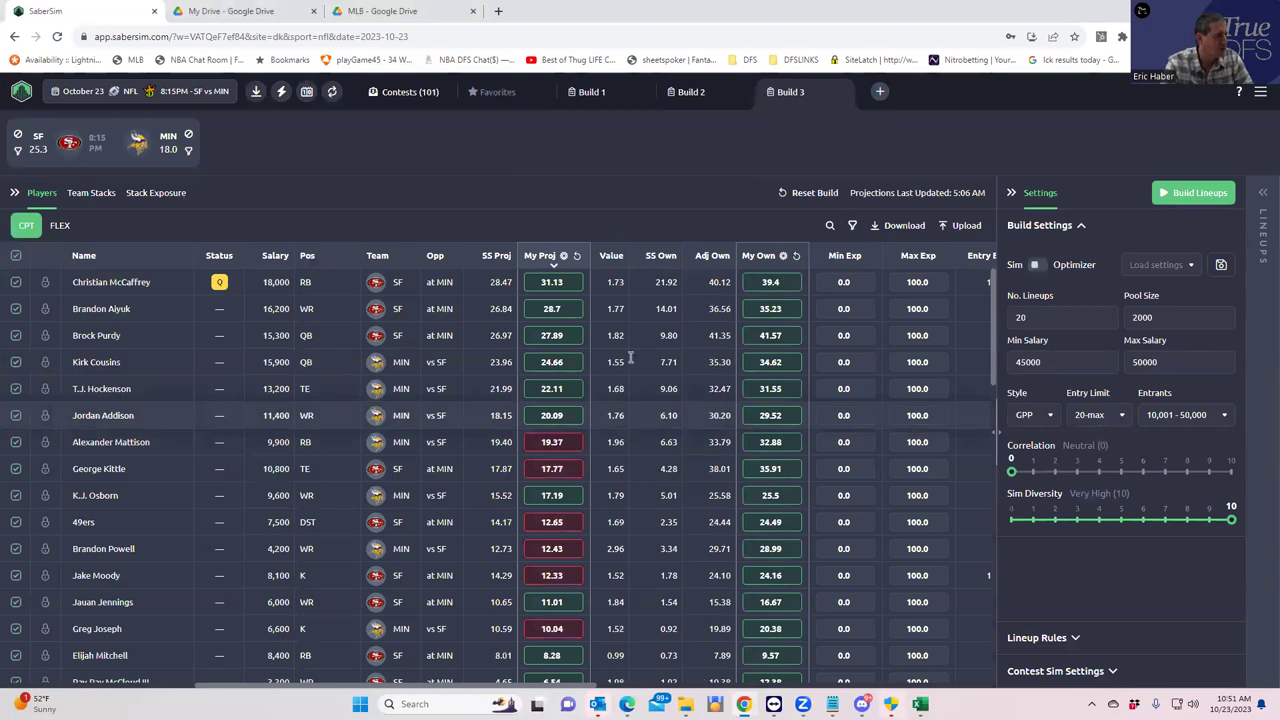
# - Show the FLEX player pool and review the custom projections from the top players to the lowest-projected ones
pyautogui.click(60, 227)
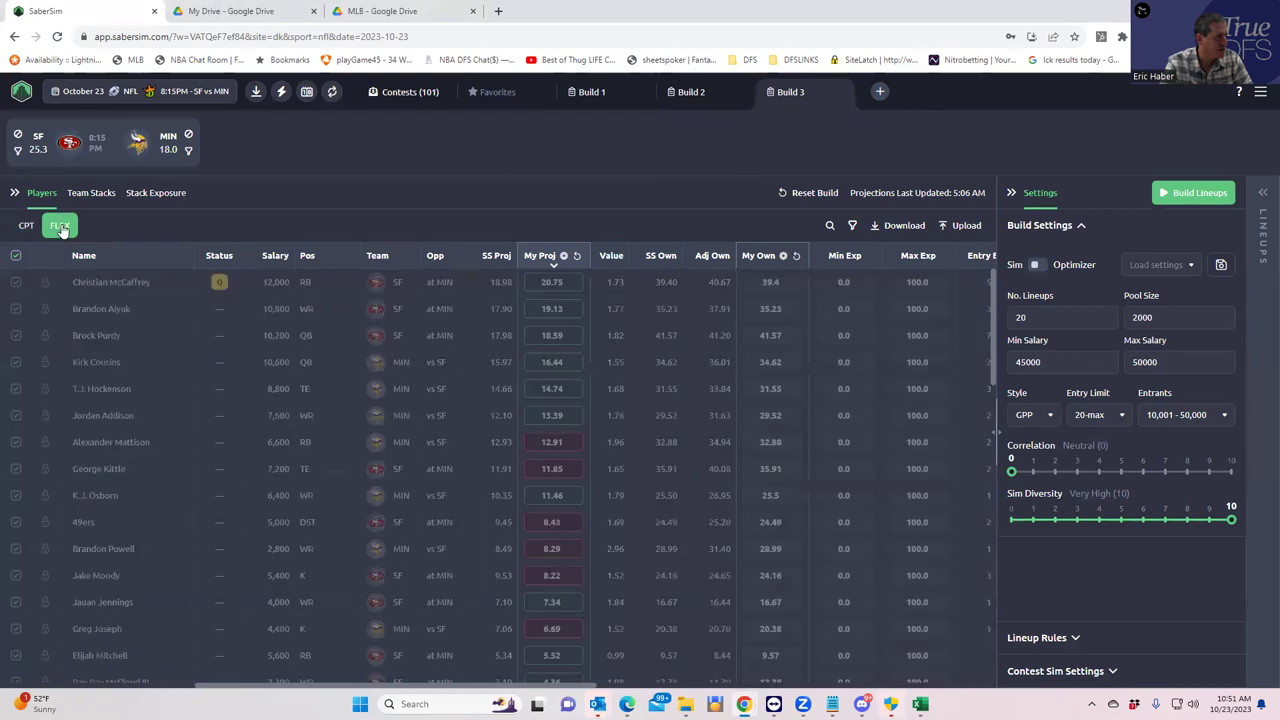
pyautogui.scroll(-2, 629, 427)
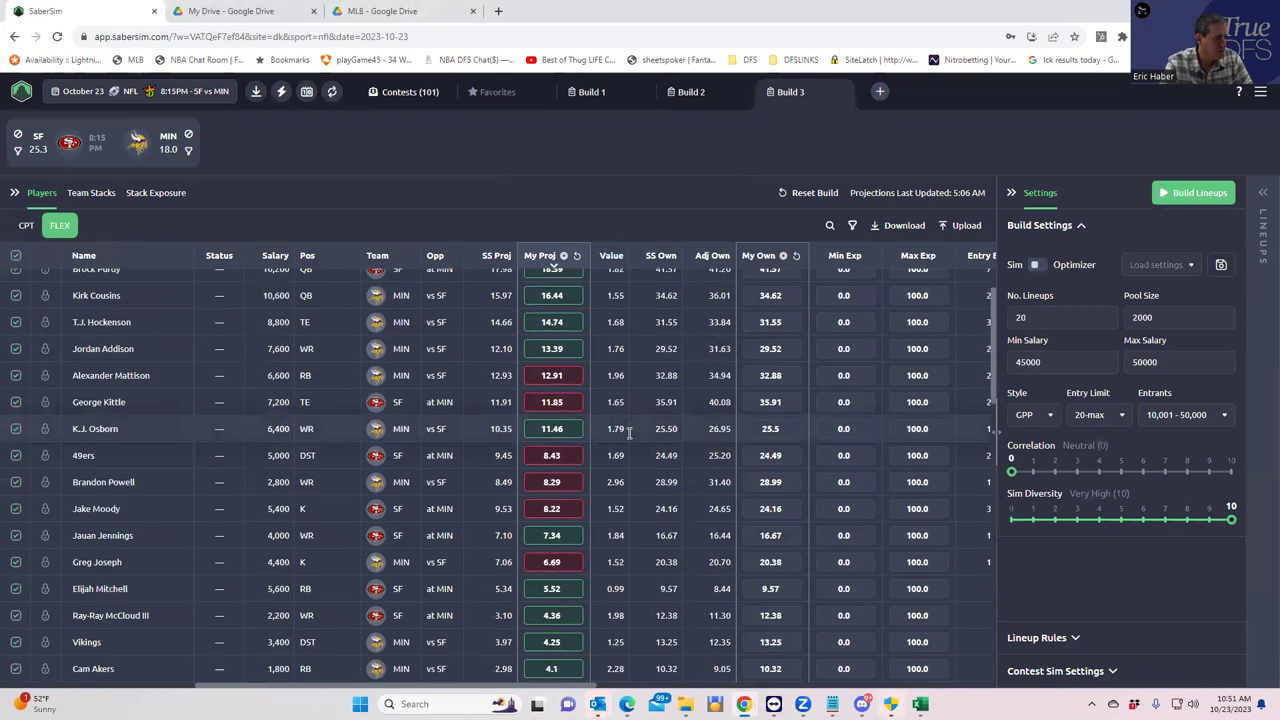
pyautogui.scroll(1, 205, 500)
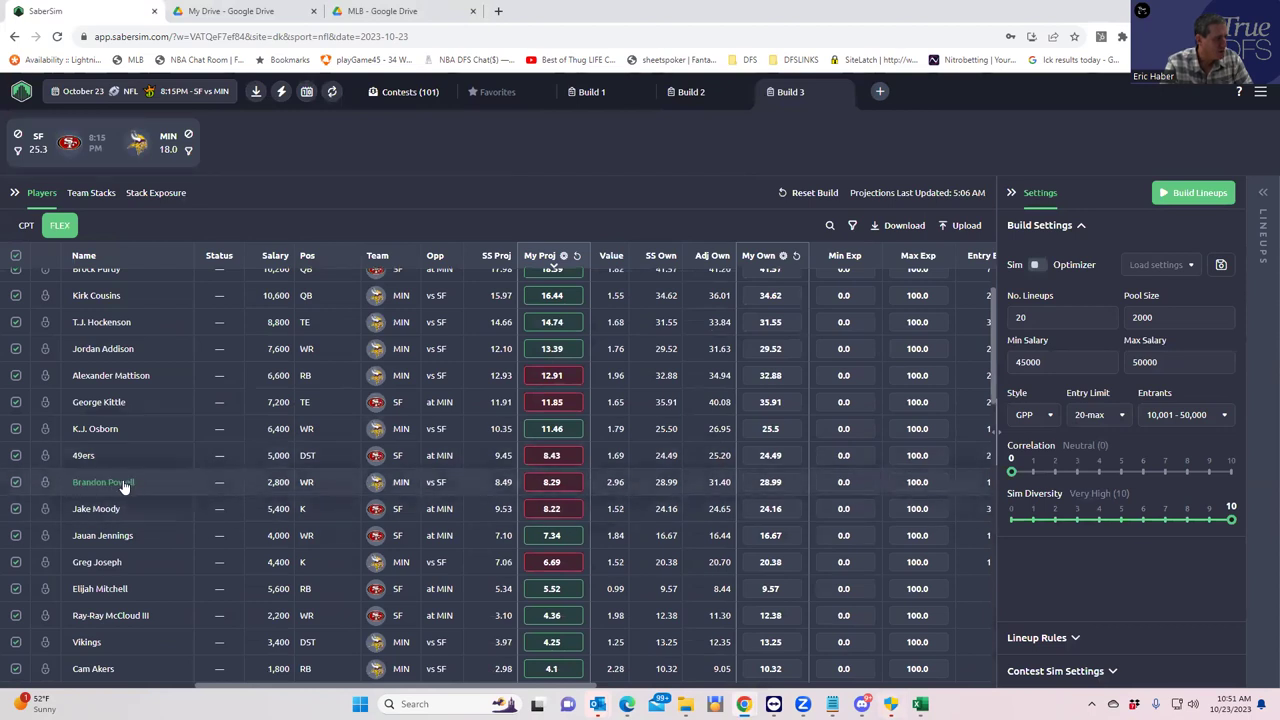
pyautogui.moveTo(553, 481)
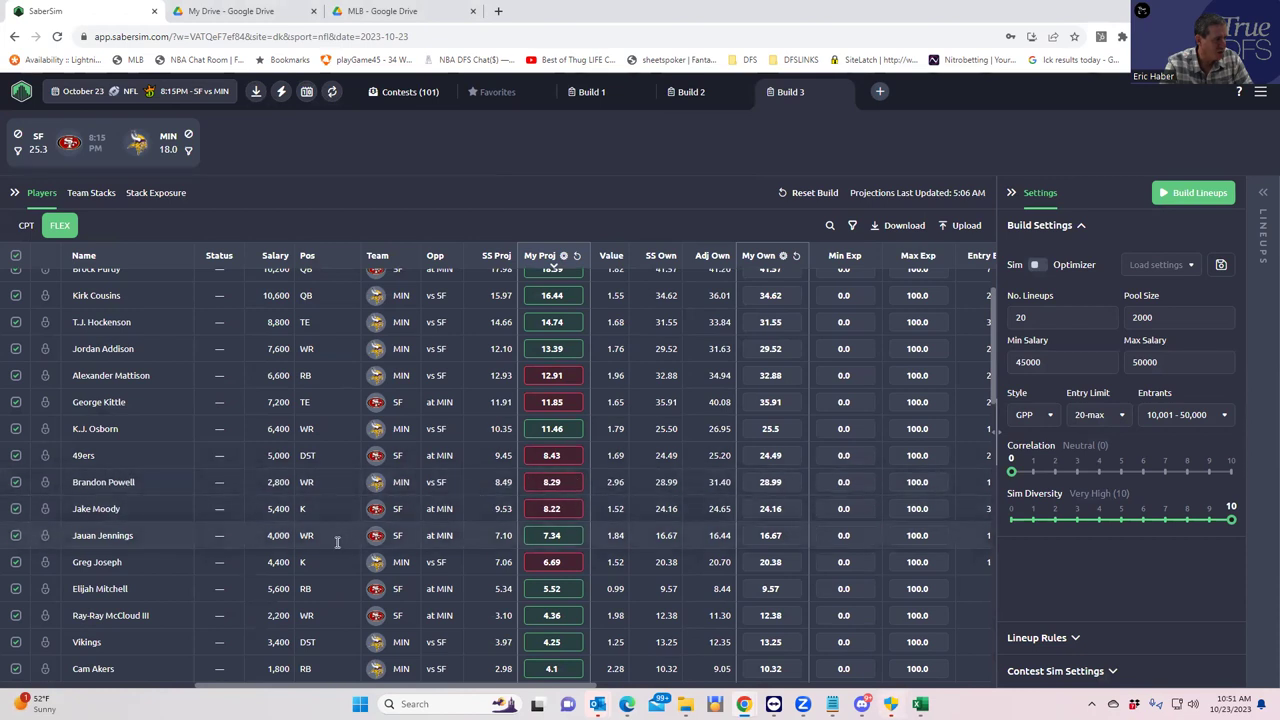
pyautogui.moveTo(538, 596)
pyautogui.scroll(-2, 554, 553)
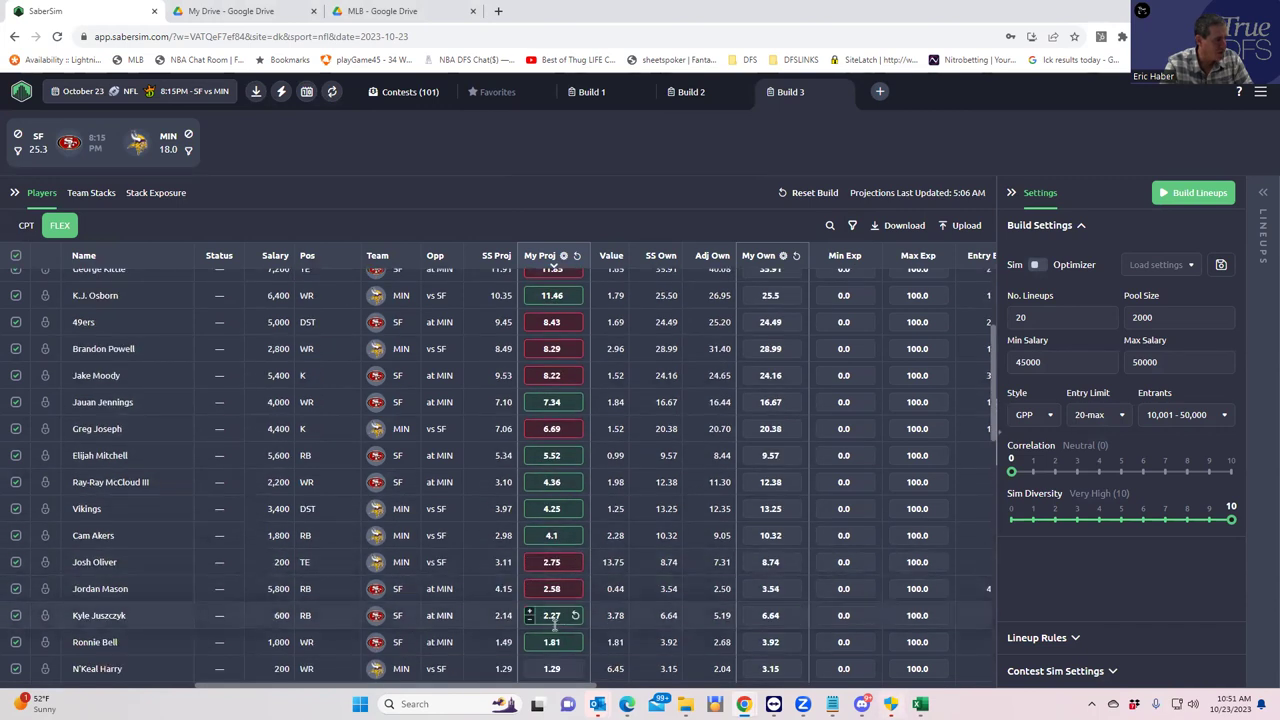
pyautogui.scroll(-2, 552, 620)
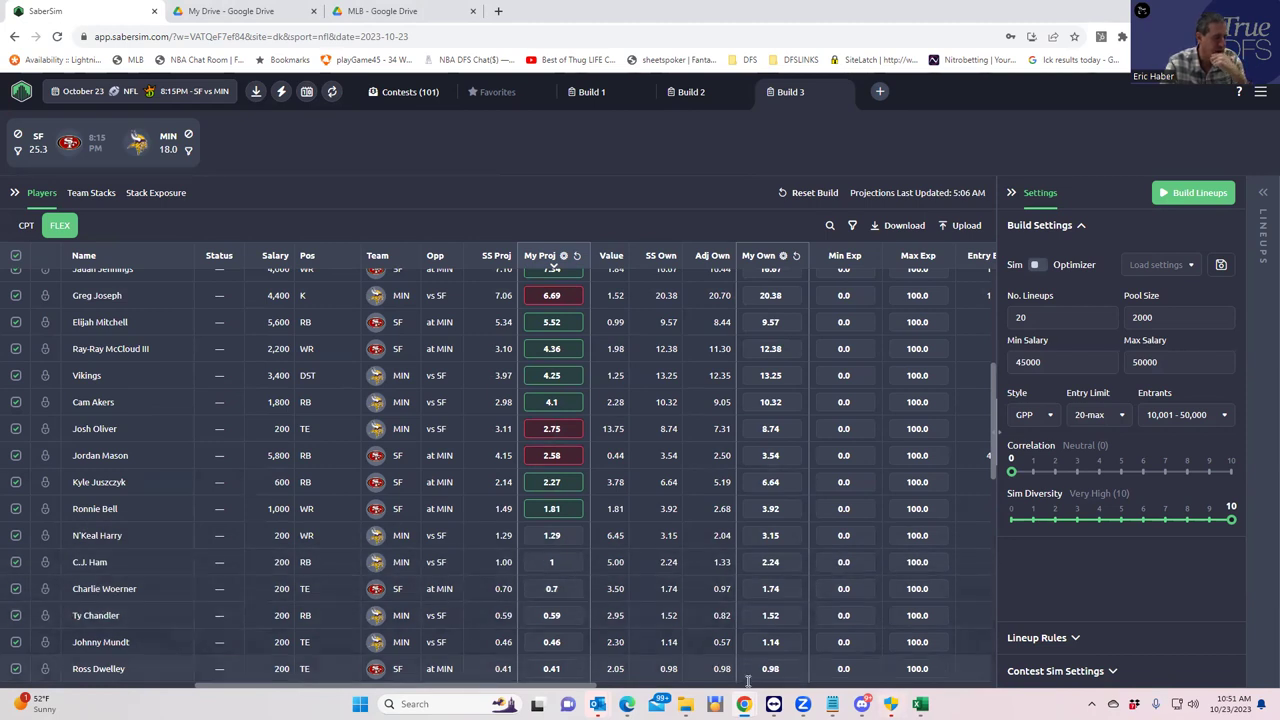
# - Switch to the NFLDKSD_Proj workbook in Excel and examine the salary and fpts values in the TrueDFS sheet
pyautogui.moveTo(920, 704)
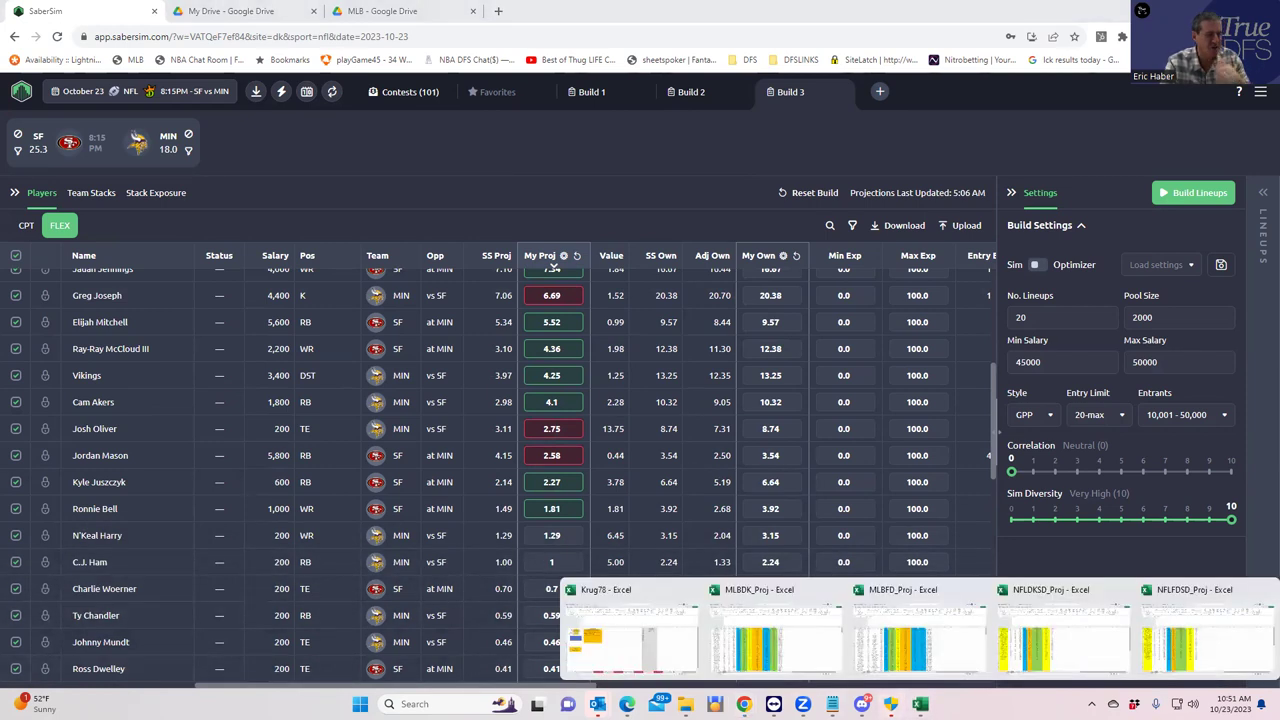
pyautogui.click(1049, 645)
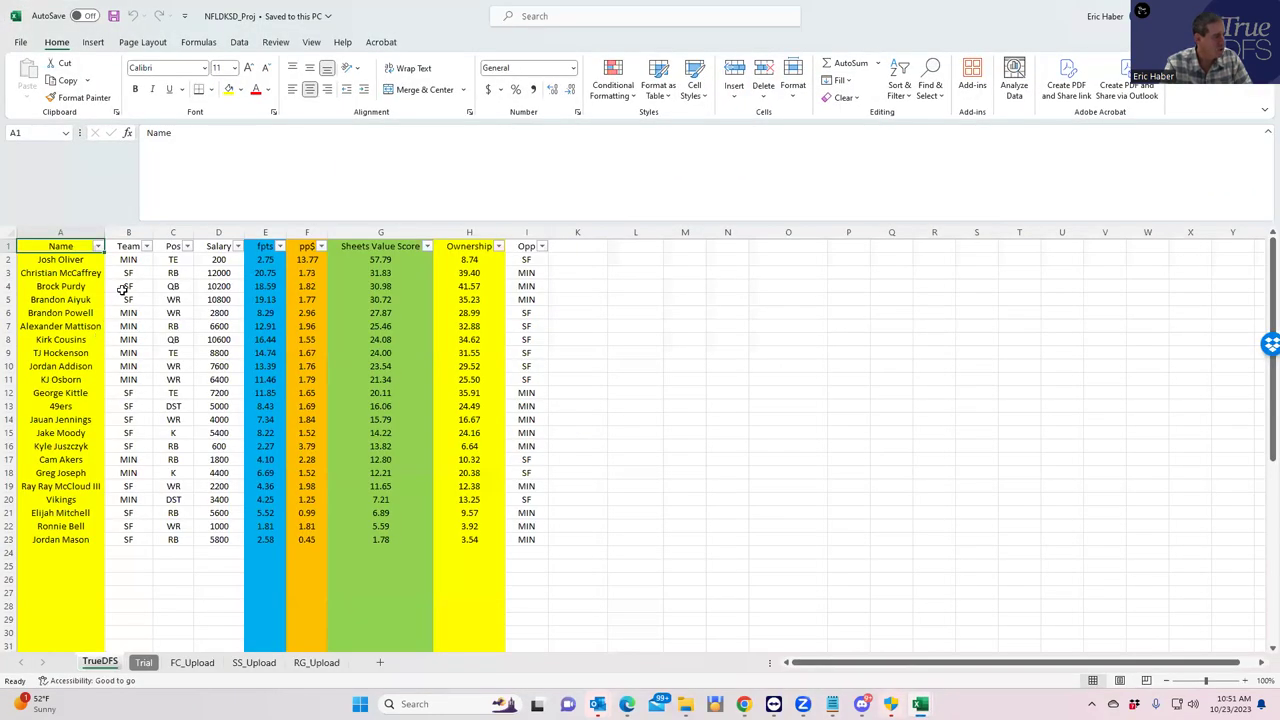
pyautogui.moveTo(208, 259); pyautogui.dragTo(268, 545)
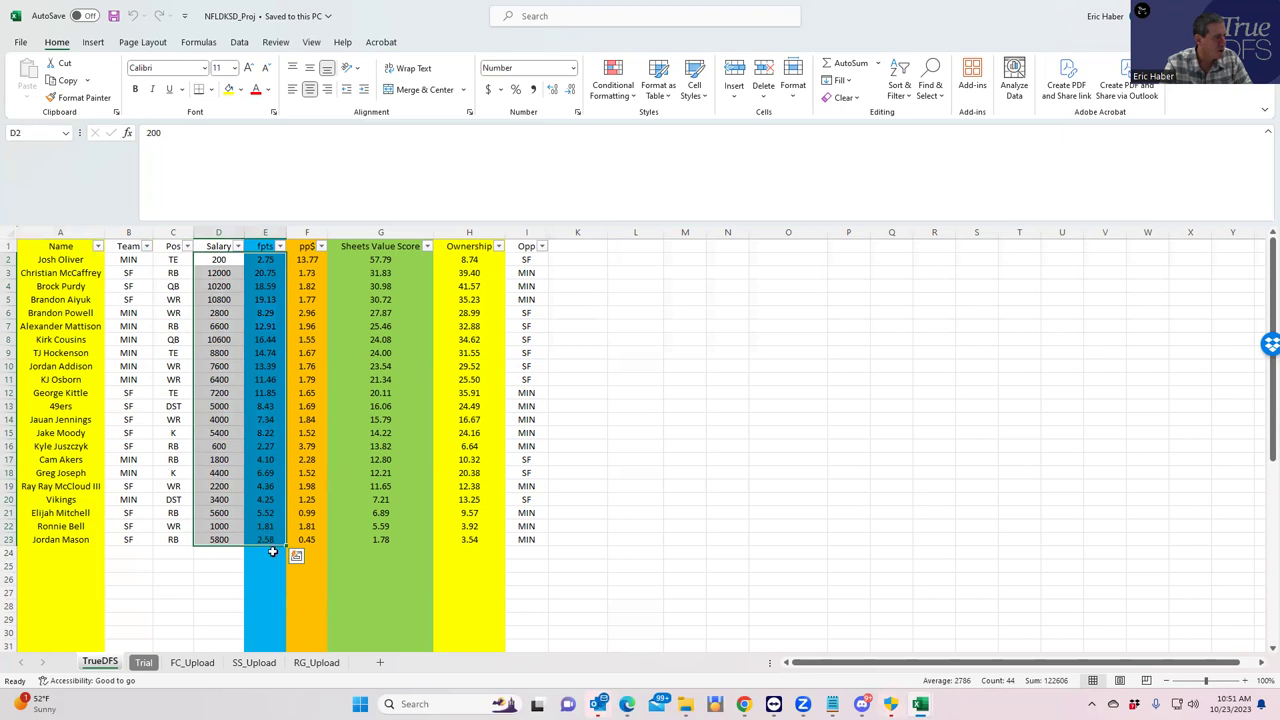
pyautogui.click(271, 556)
pyautogui.click(268, 523)
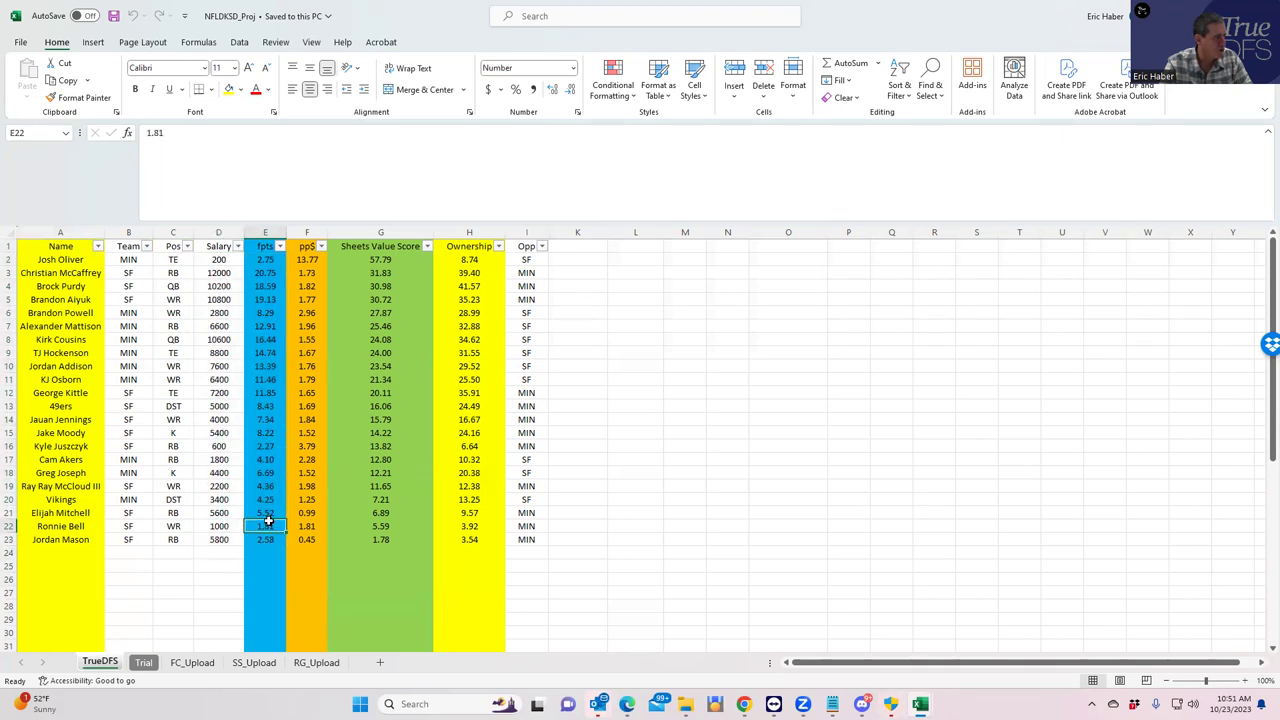
pyautogui.click(265, 259)
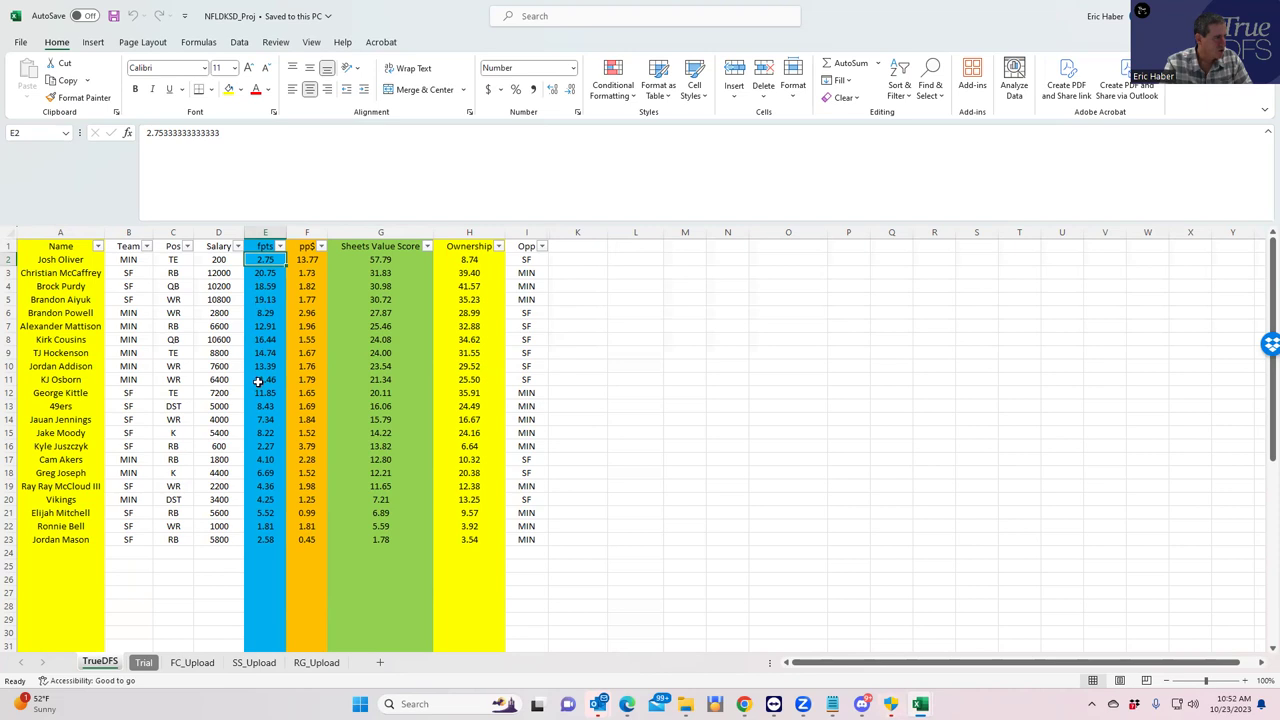
pyautogui.click(264, 525)
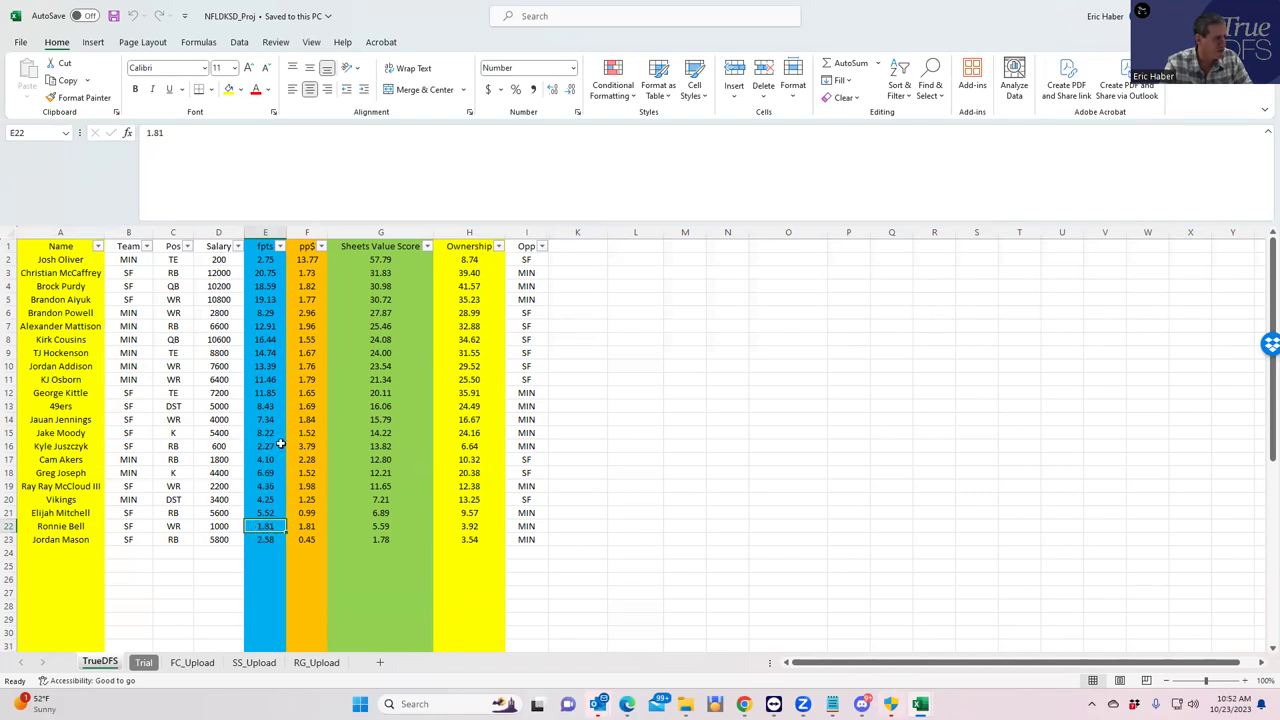
# - Return to SaberSim and exclude Charlie Woerner, Ty Chandler, Johnny Mundt and Ross Dwelley from the FLEX pool
pyautogui.hotkey('alt', 'Tab')
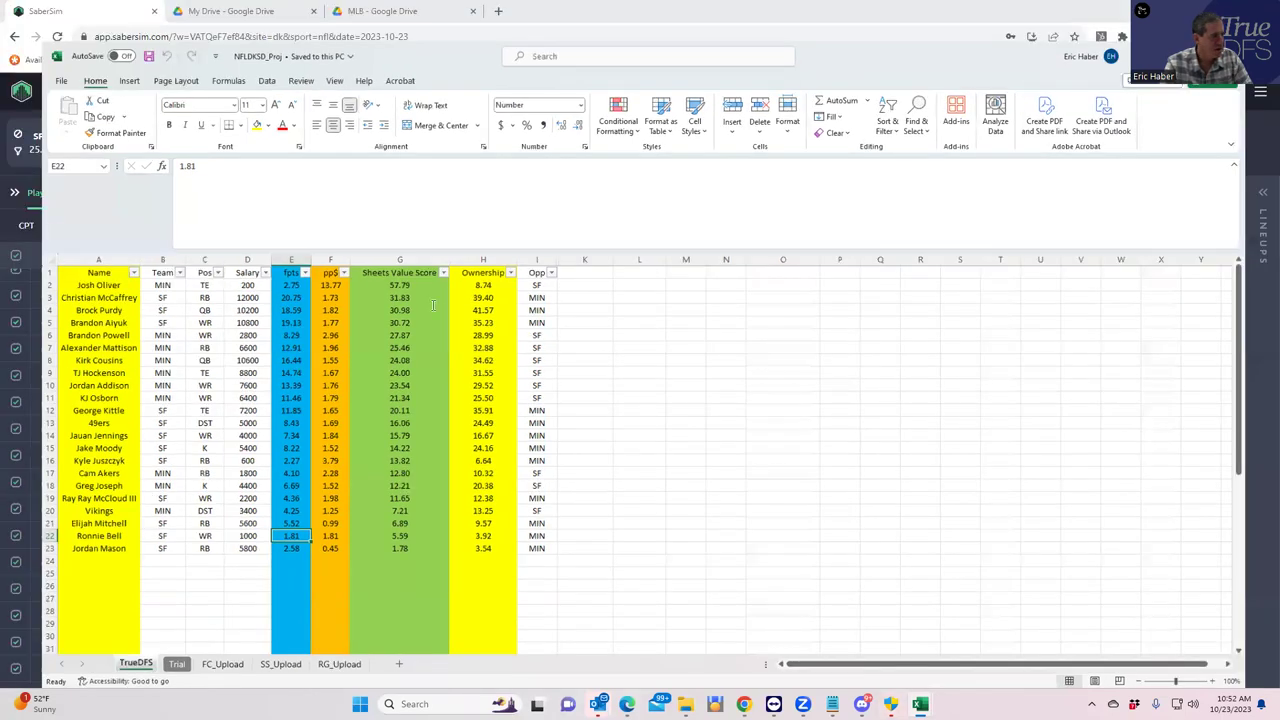
pyautogui.hotkey('alt', 'Tab')
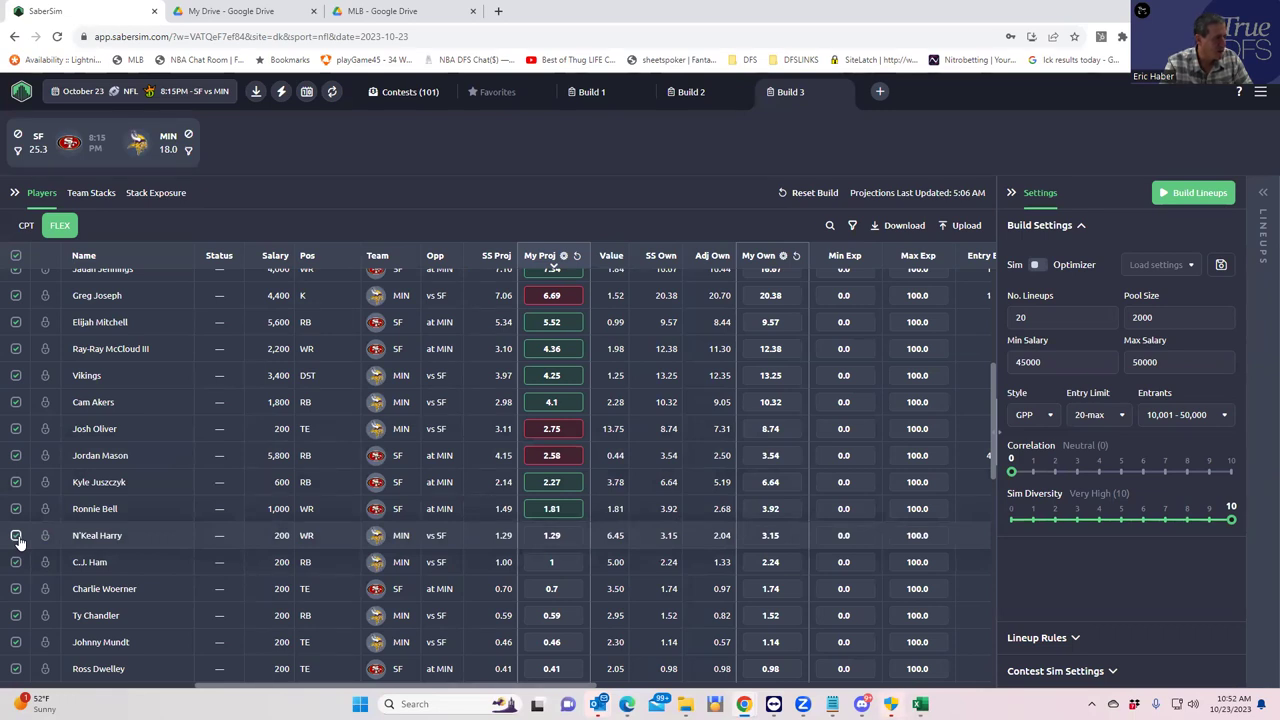
pyautogui.click(16, 589)
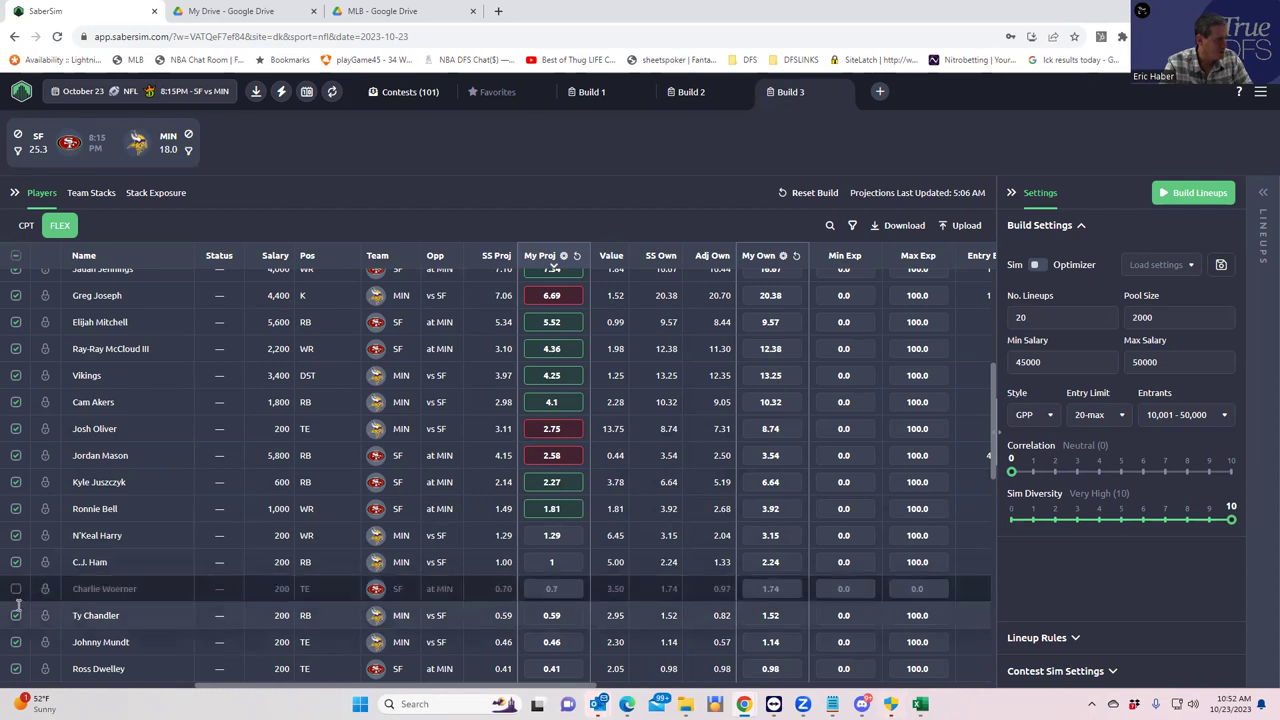
pyautogui.click(16, 615)
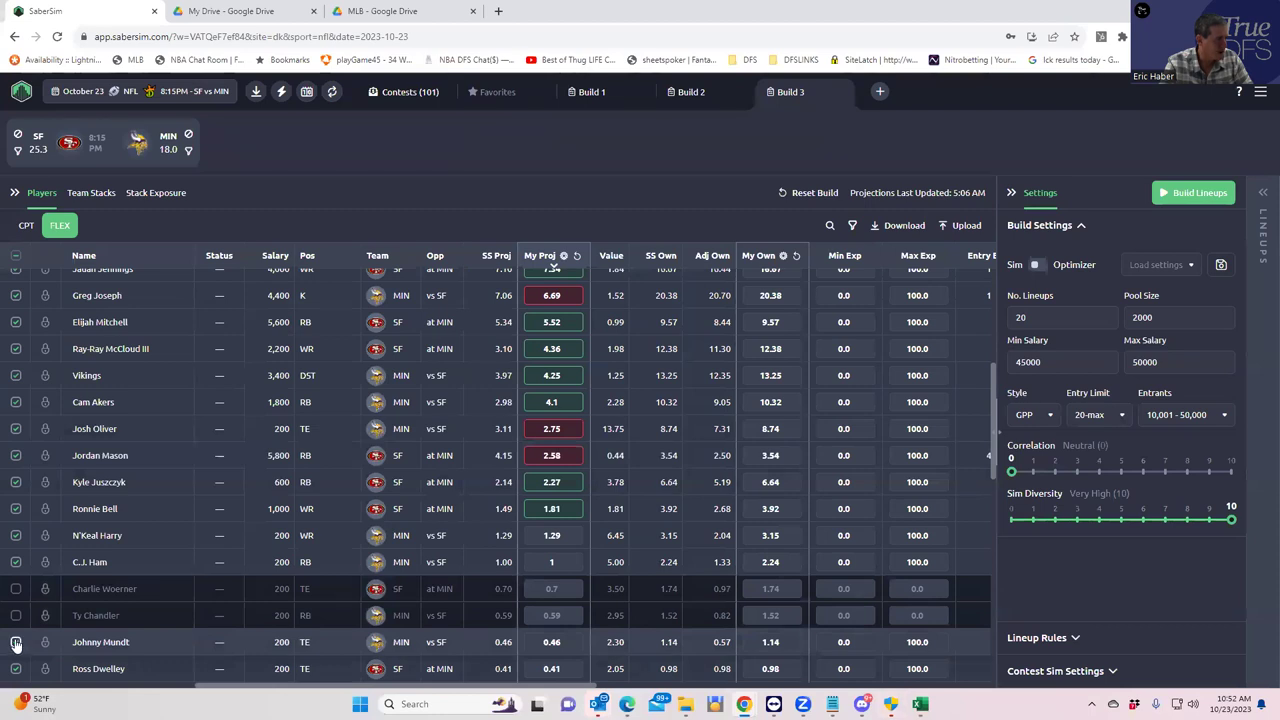
pyautogui.click(16, 642)
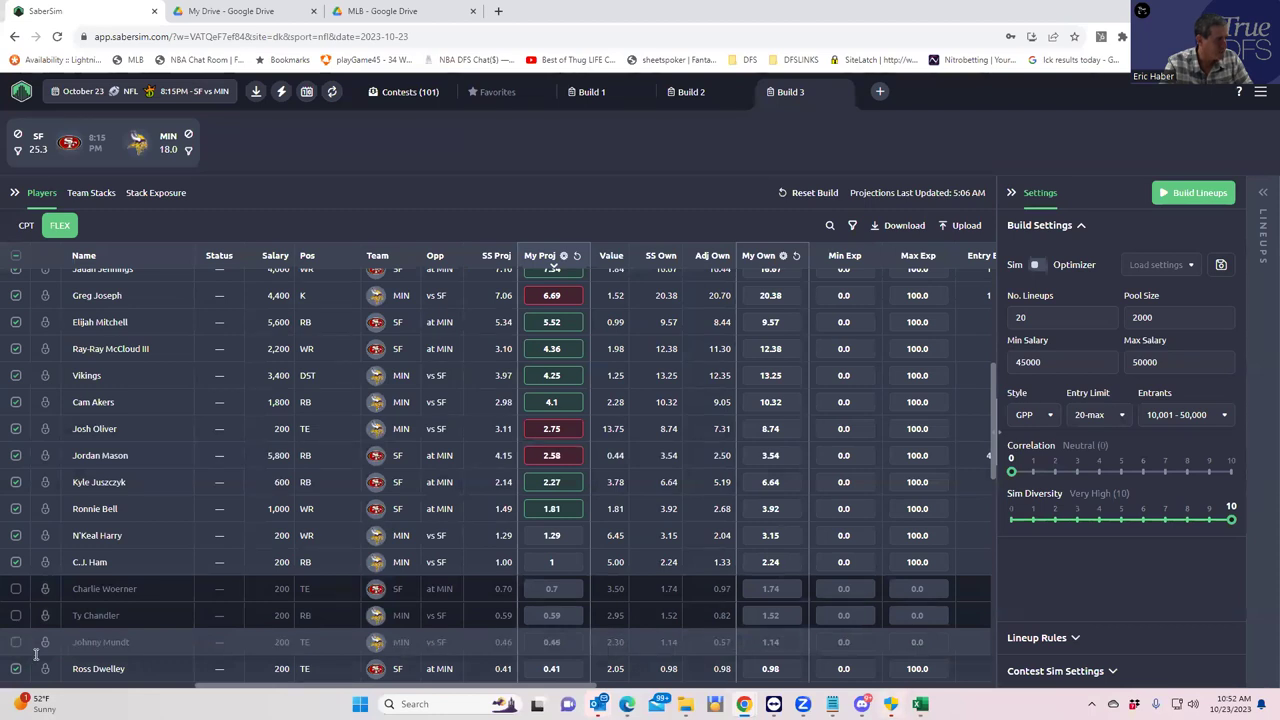
pyautogui.scroll(-1, 136, 660)
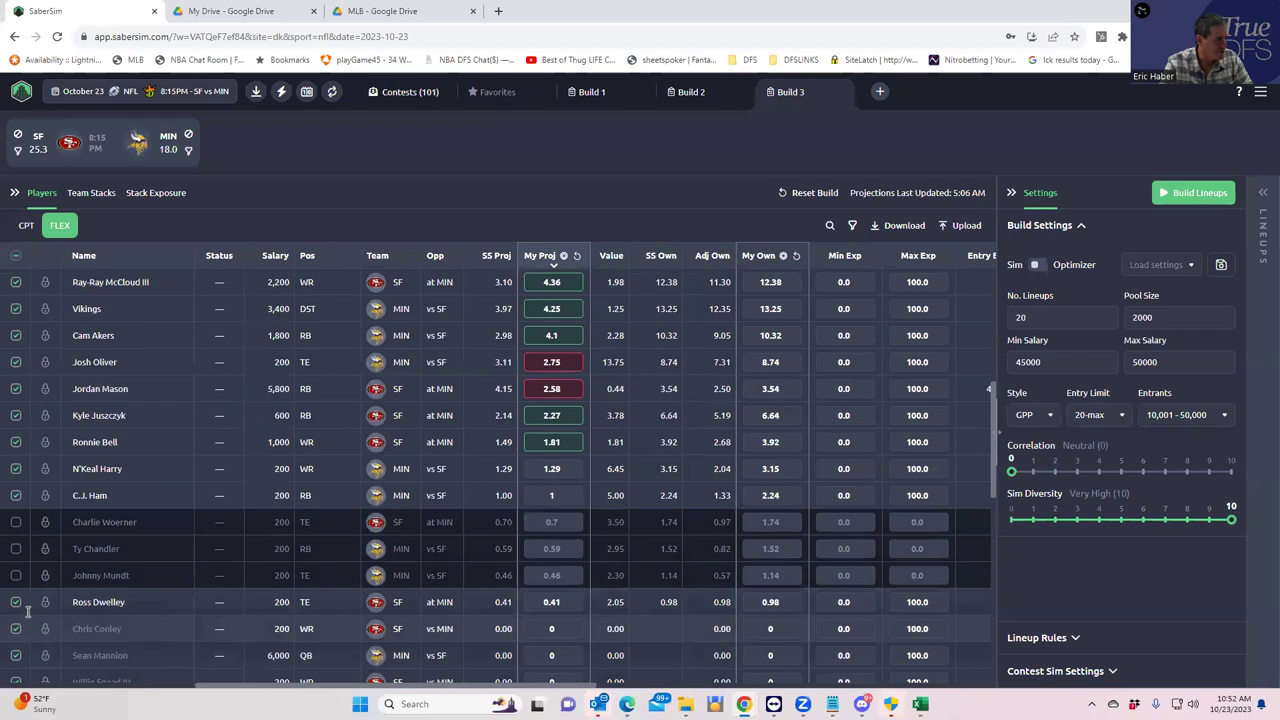
pyautogui.click(16, 603)
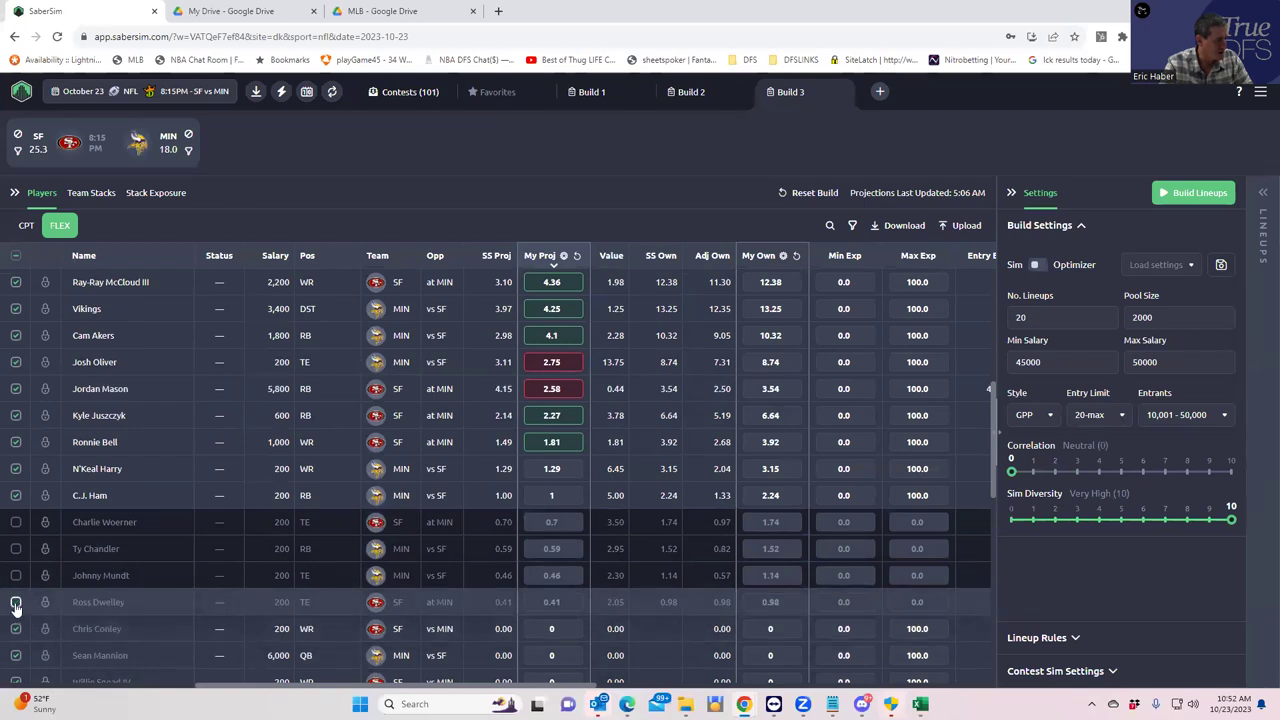
pyautogui.scroll(-1, 200, 600)
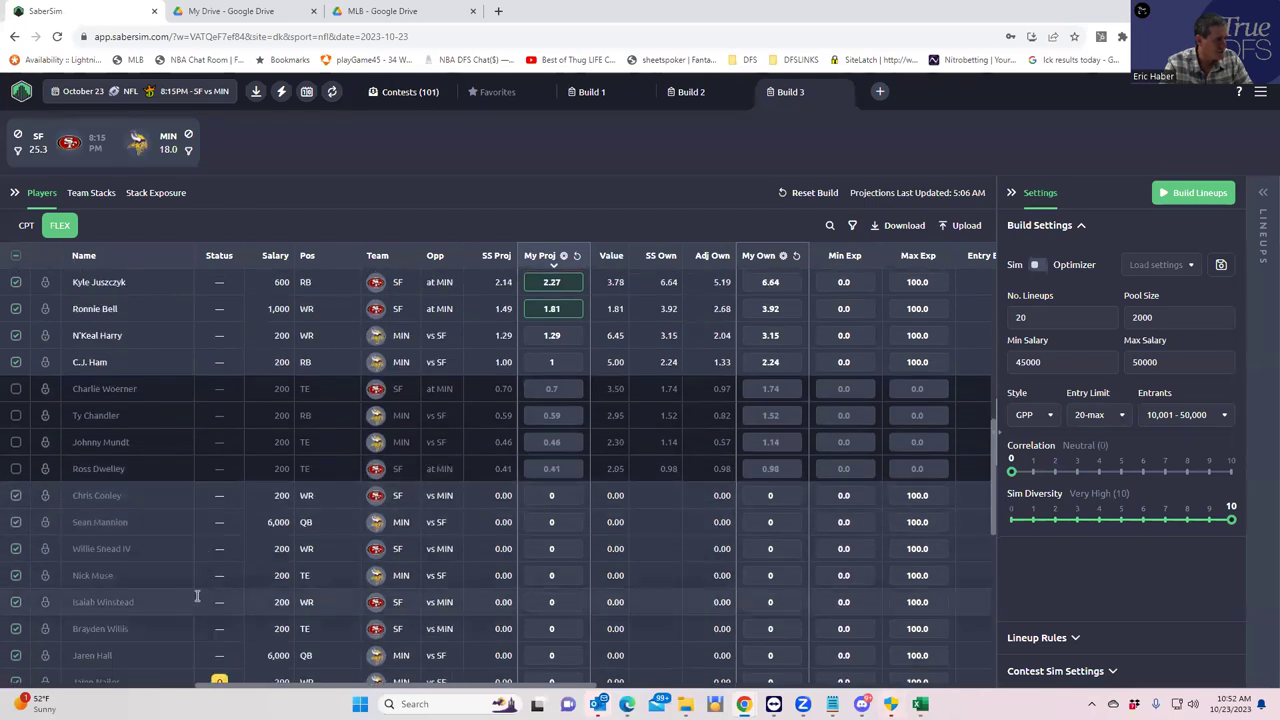
# - Exclude Charlie Woerner, Ty Chandler, Johnny Mundt and Ross Dwelley from the CPT pool and check the players below them
pyautogui.scroll(3, 80, 350)
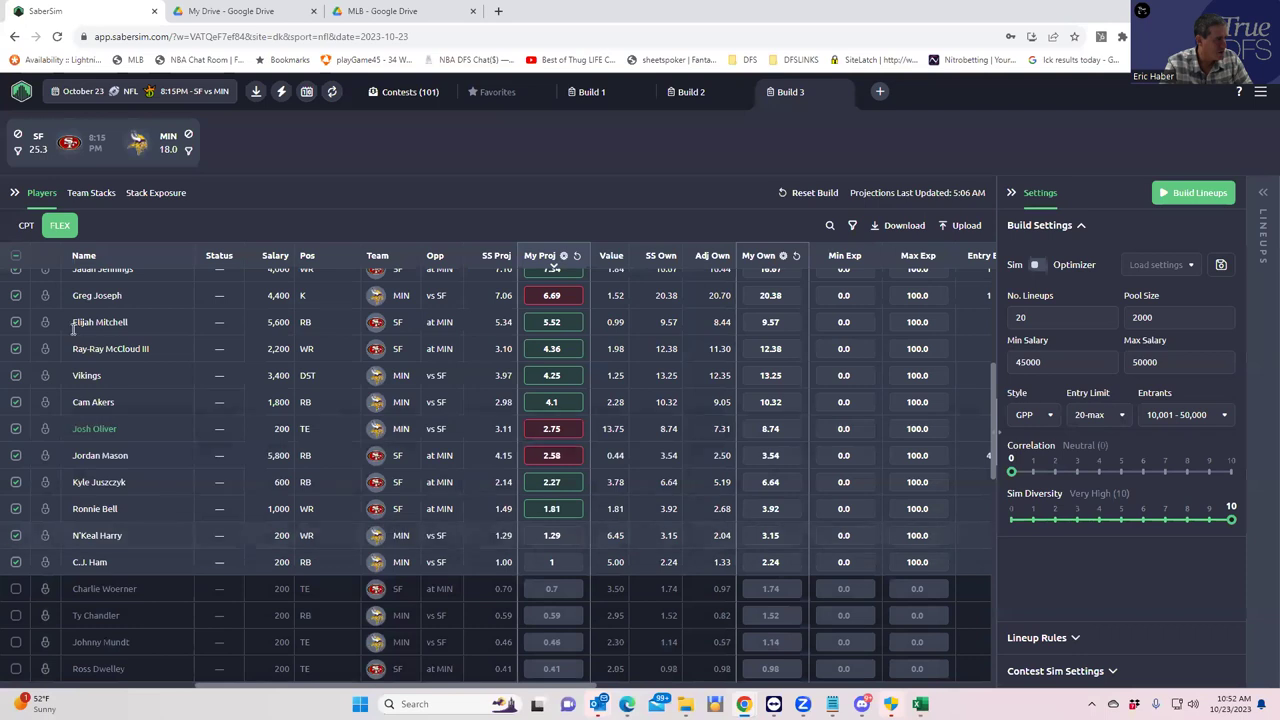
pyautogui.click(29, 229)
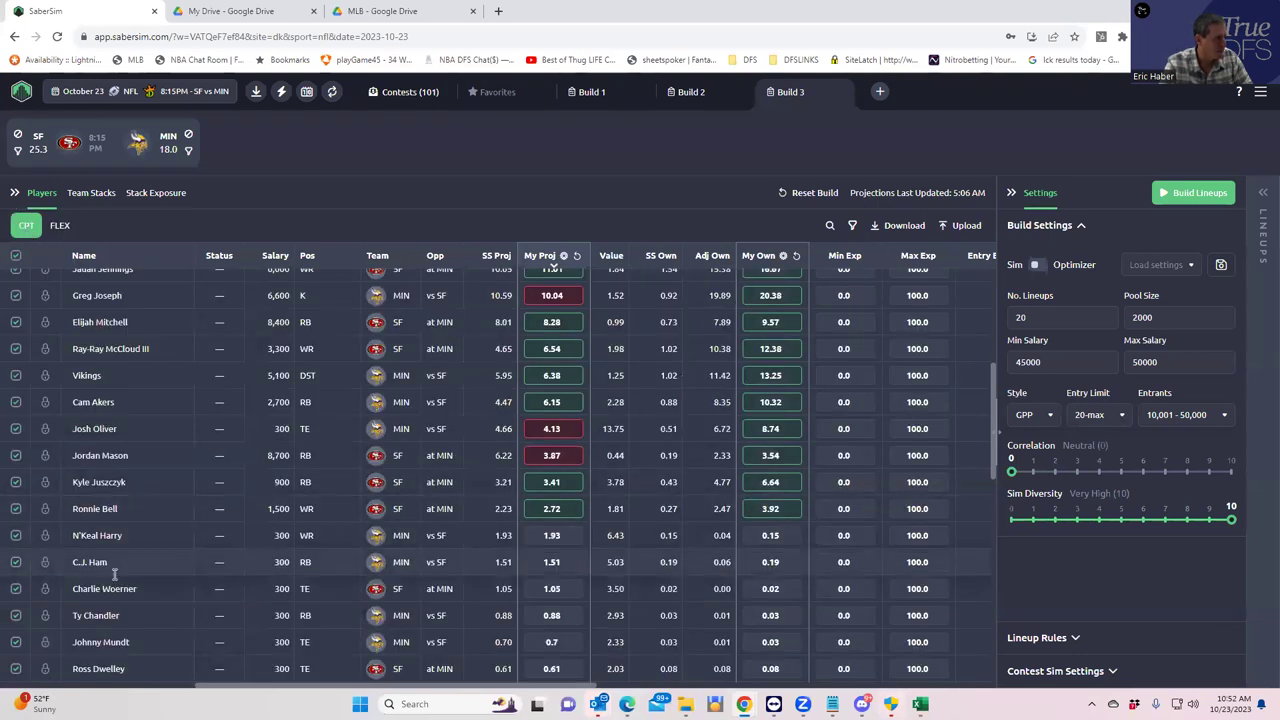
pyautogui.click(16, 588)
pyautogui.click(16, 615)
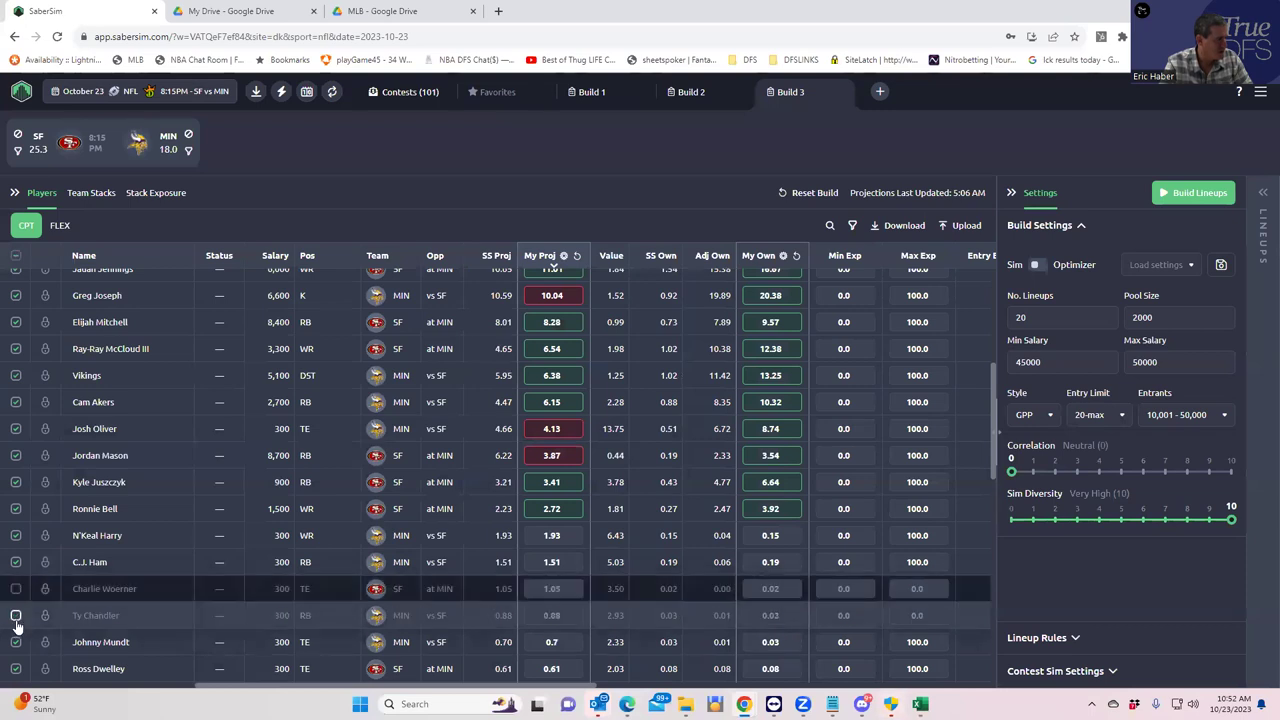
pyautogui.click(16, 642)
pyautogui.click(16, 668)
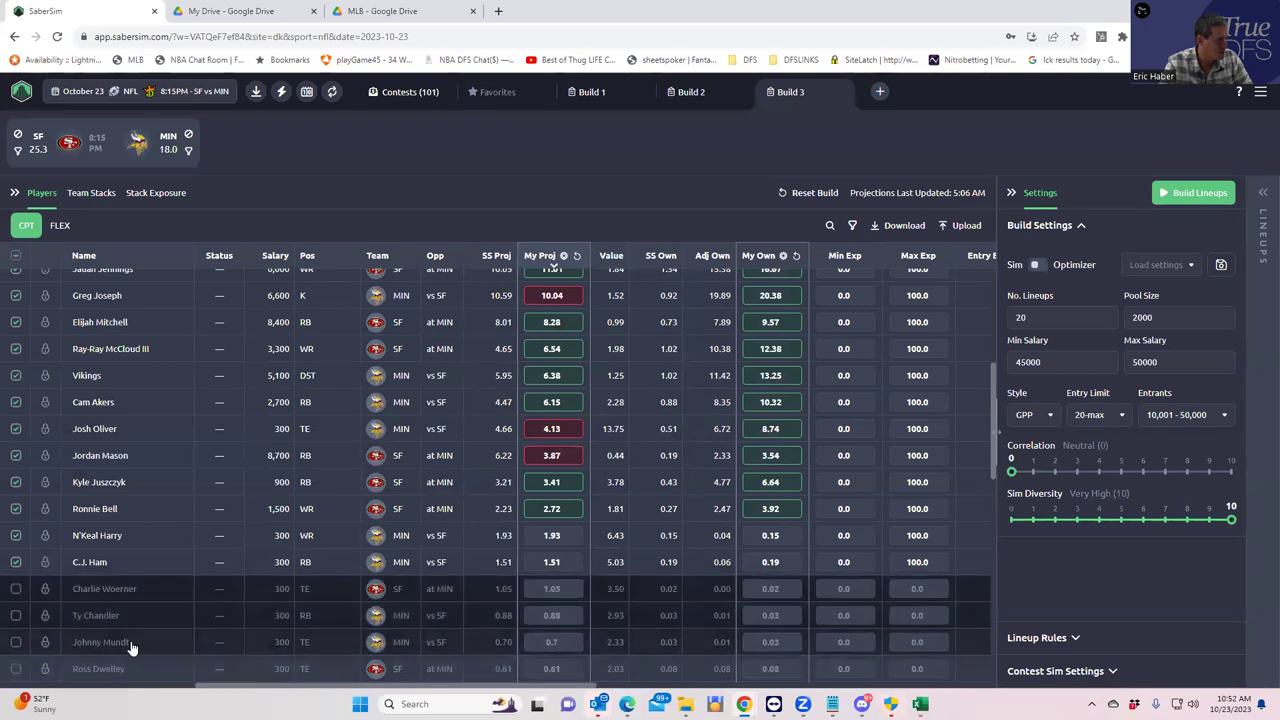
pyautogui.scroll(-3, 145, 620)
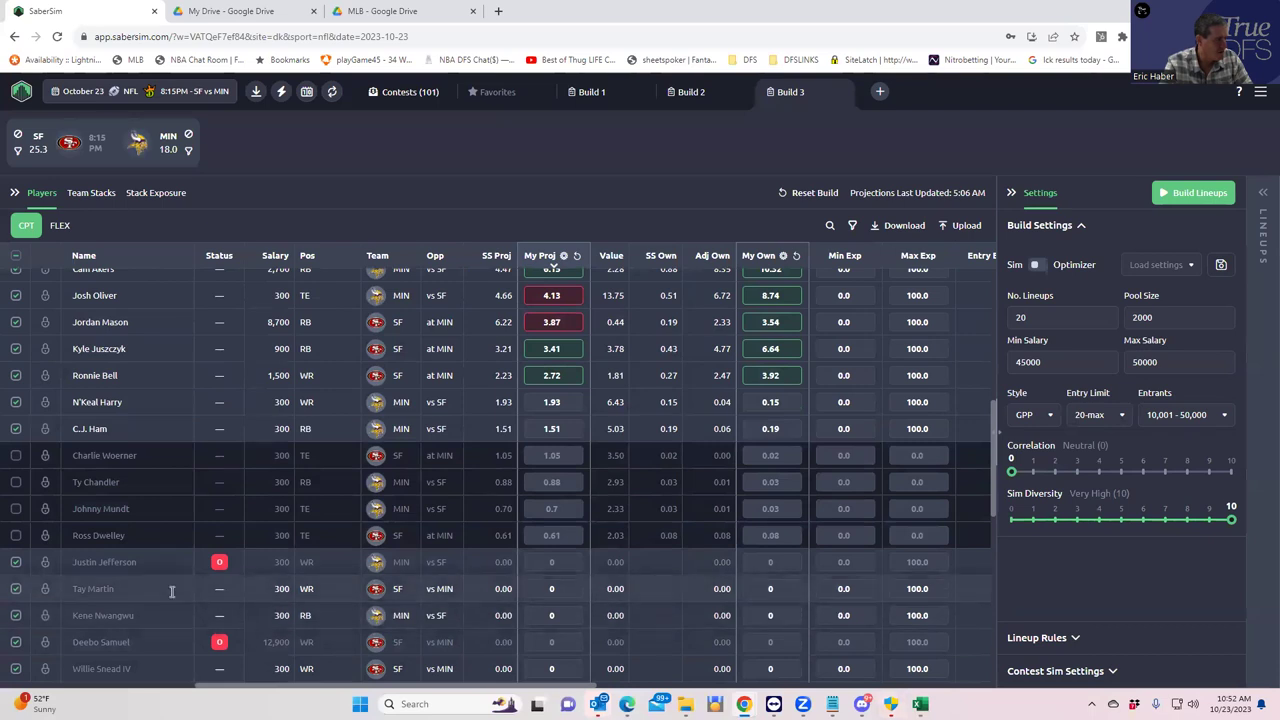
pyautogui.scroll(5, 172, 591)
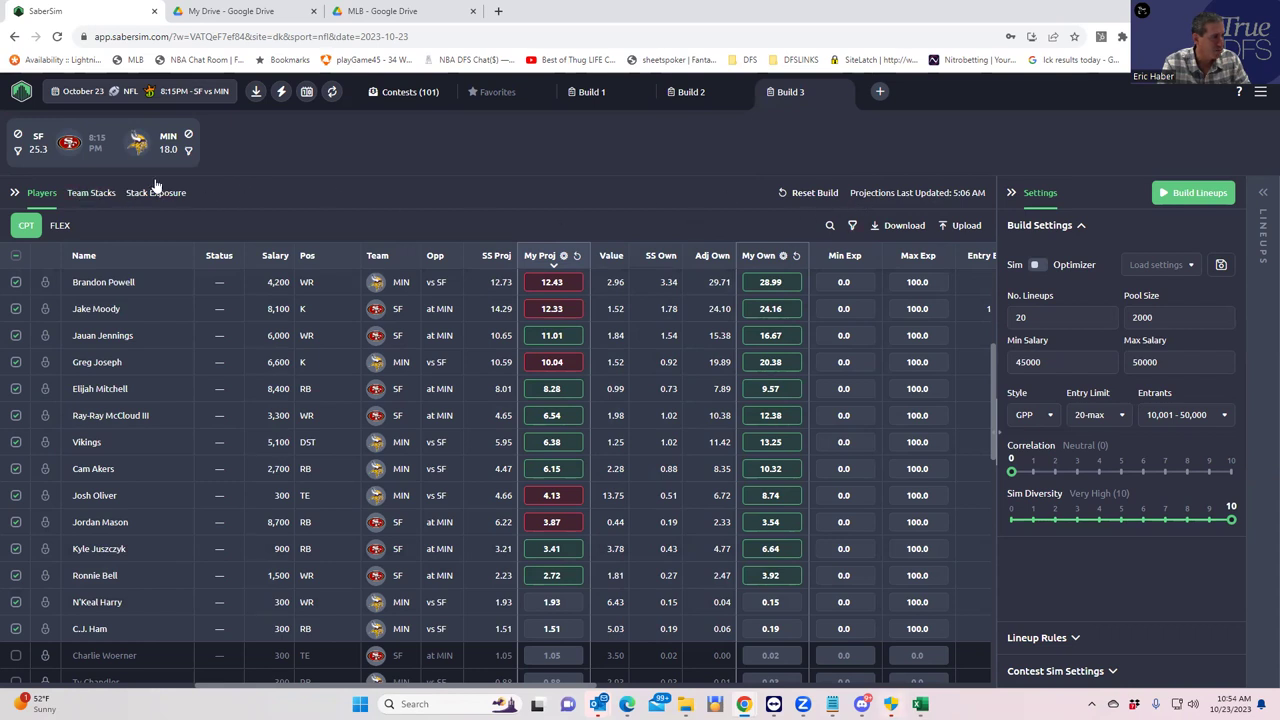
# - Start a new lineup rule and set its rule type to Group
pyautogui.click(1076, 641)
pyautogui.scroll(-5, 1090, 575)
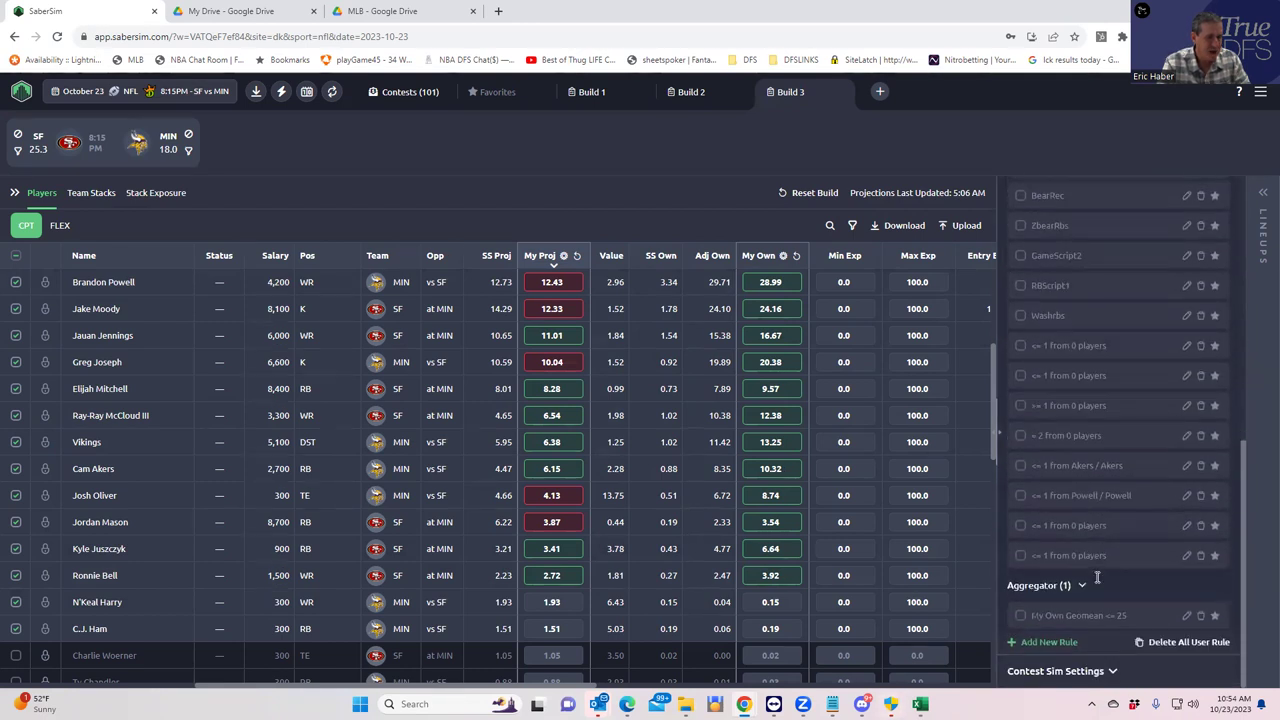
pyautogui.click(1016, 643)
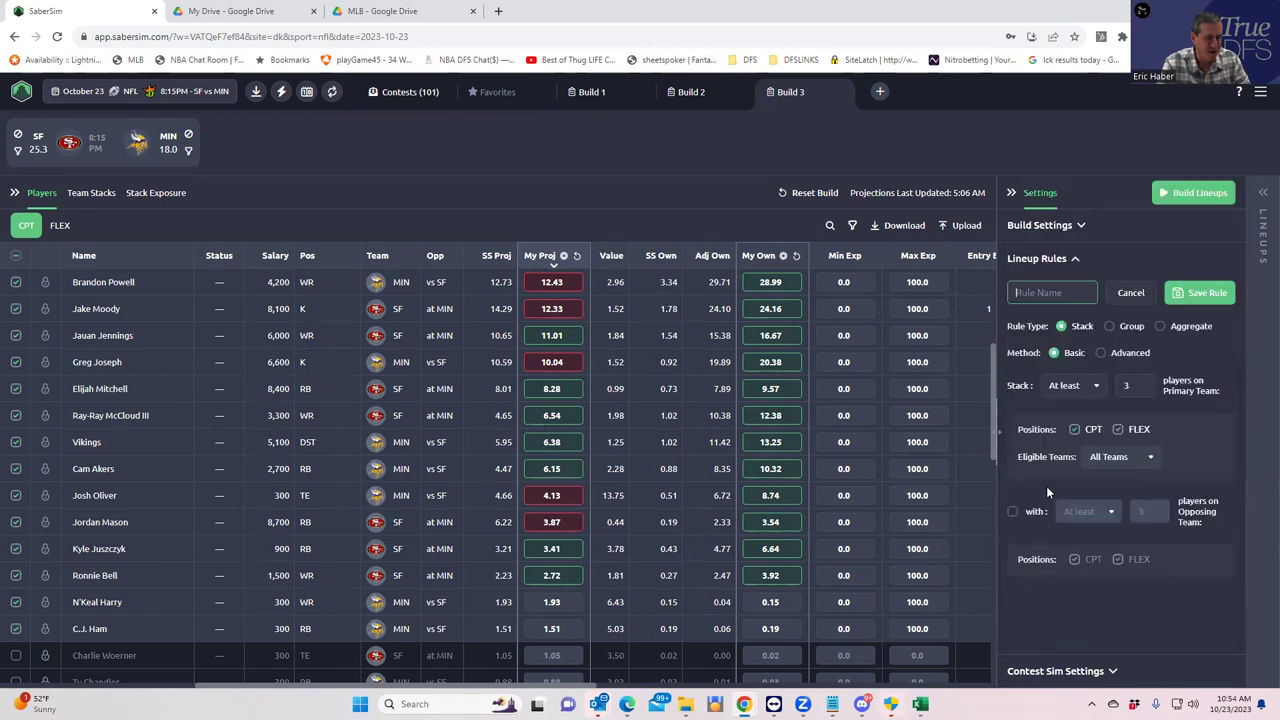
pyautogui.click(1110, 327)
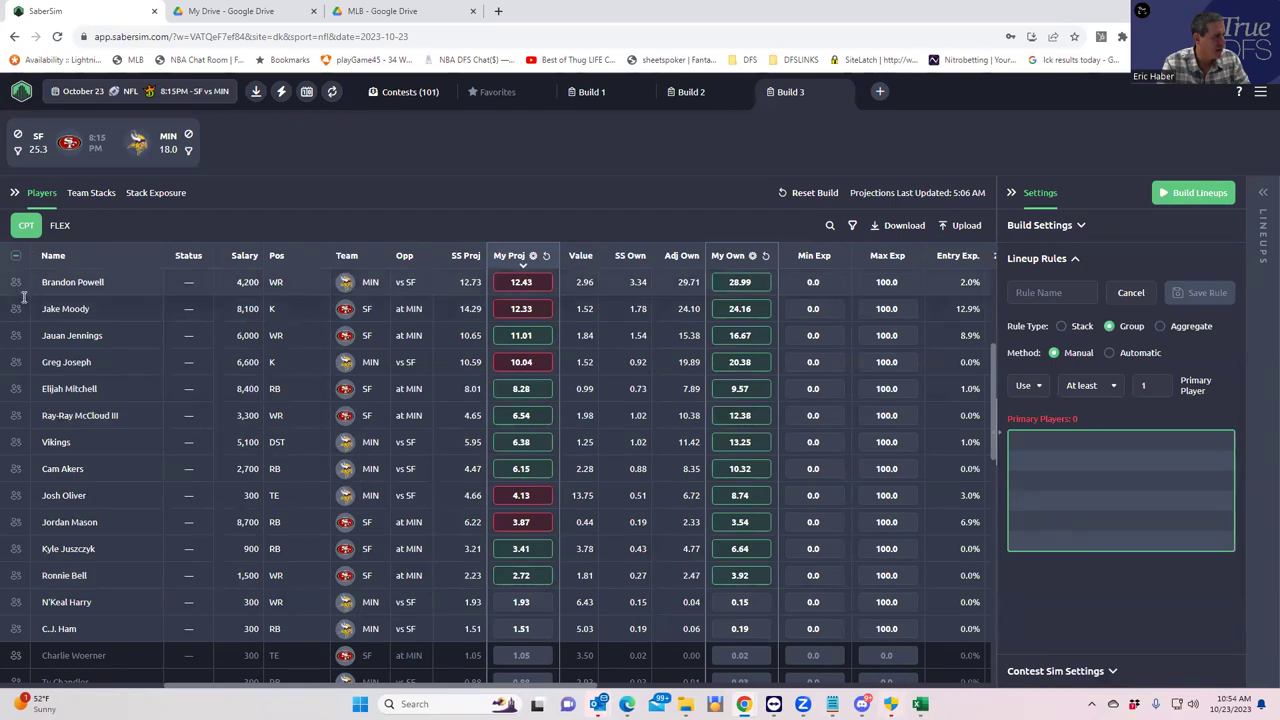
# - Add the CPT and FLEX entries of Ray-Ray McCloud III and Ronnie Bell to the group, using no more than 1 primary player
pyautogui.click(16, 416)
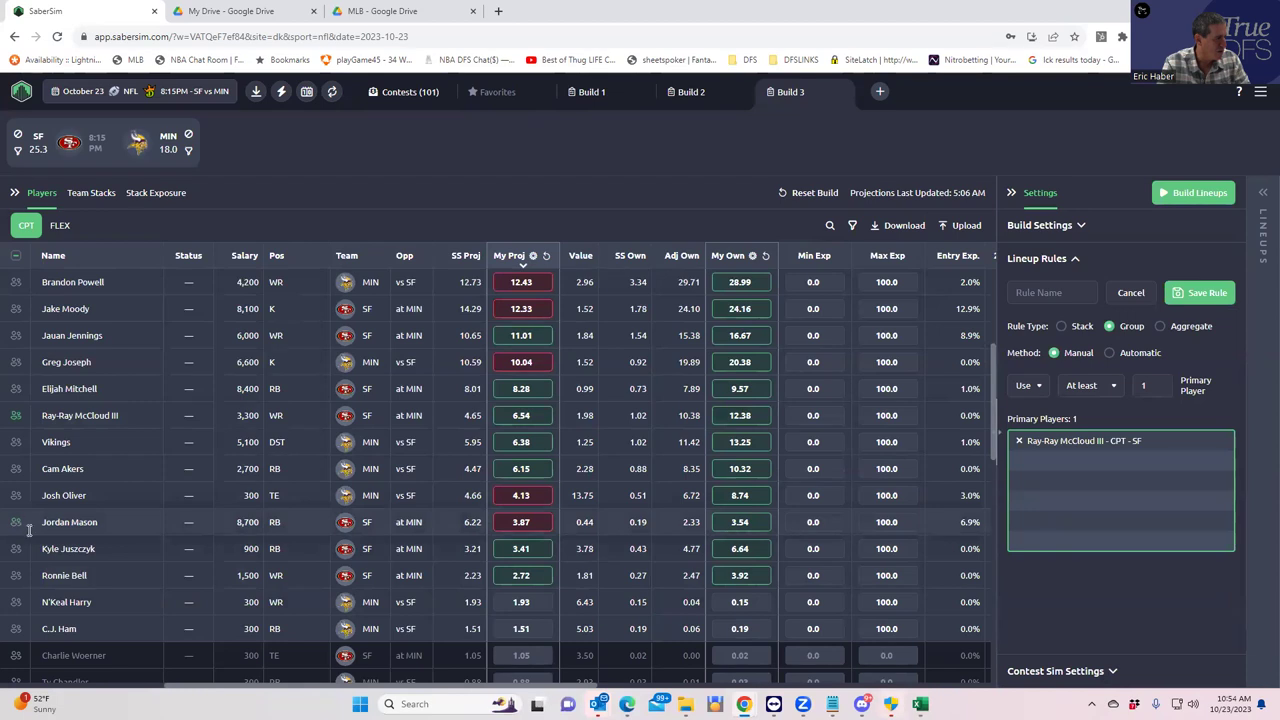
pyautogui.click(16, 576)
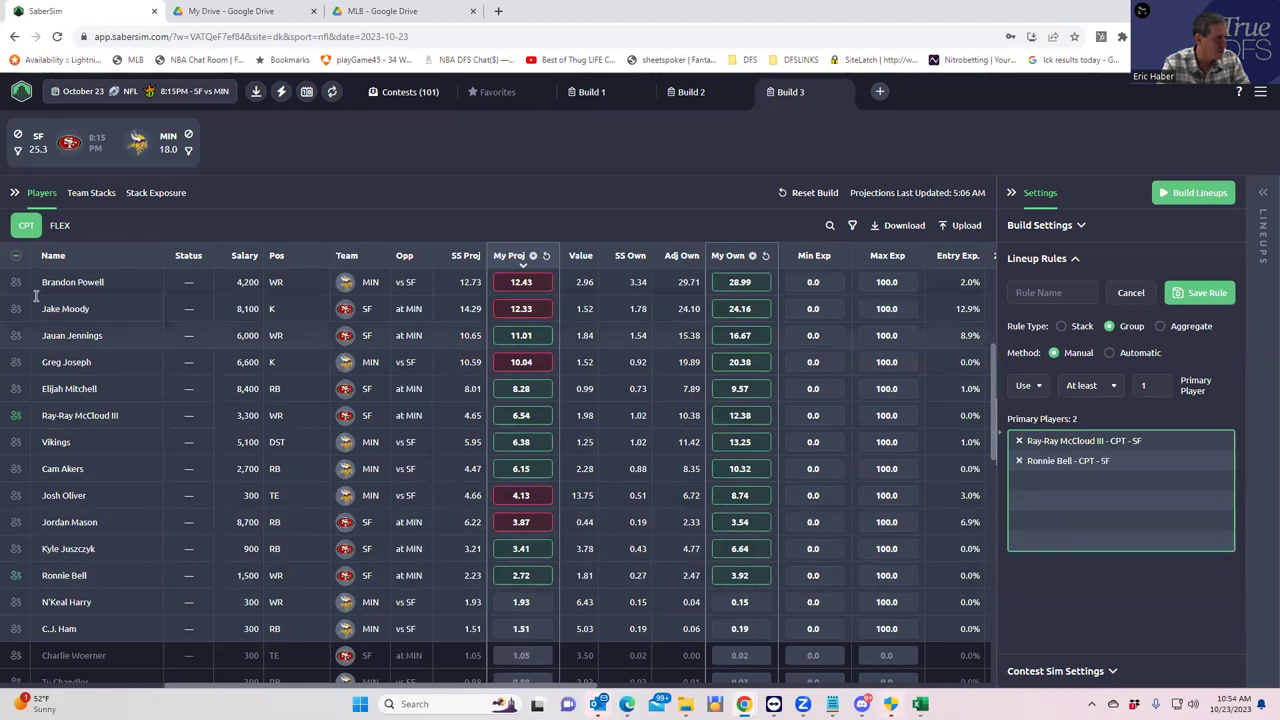
pyautogui.click(60, 227)
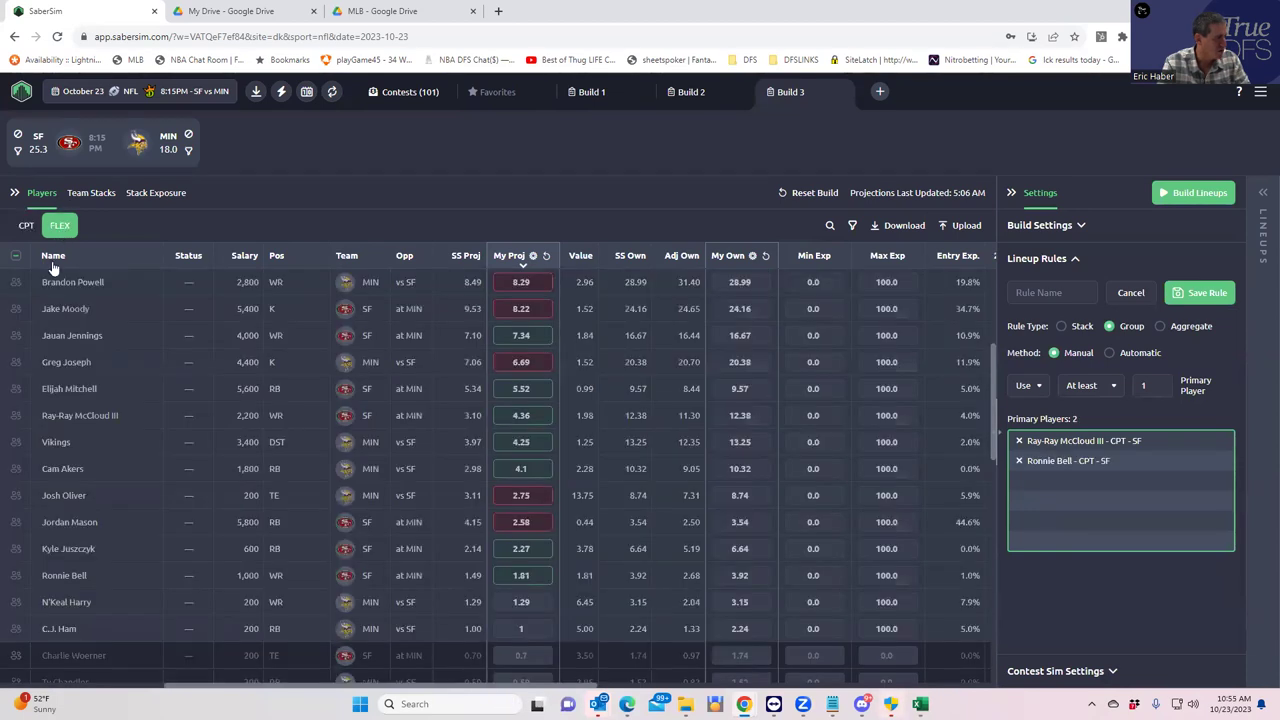
pyautogui.click(16, 415)
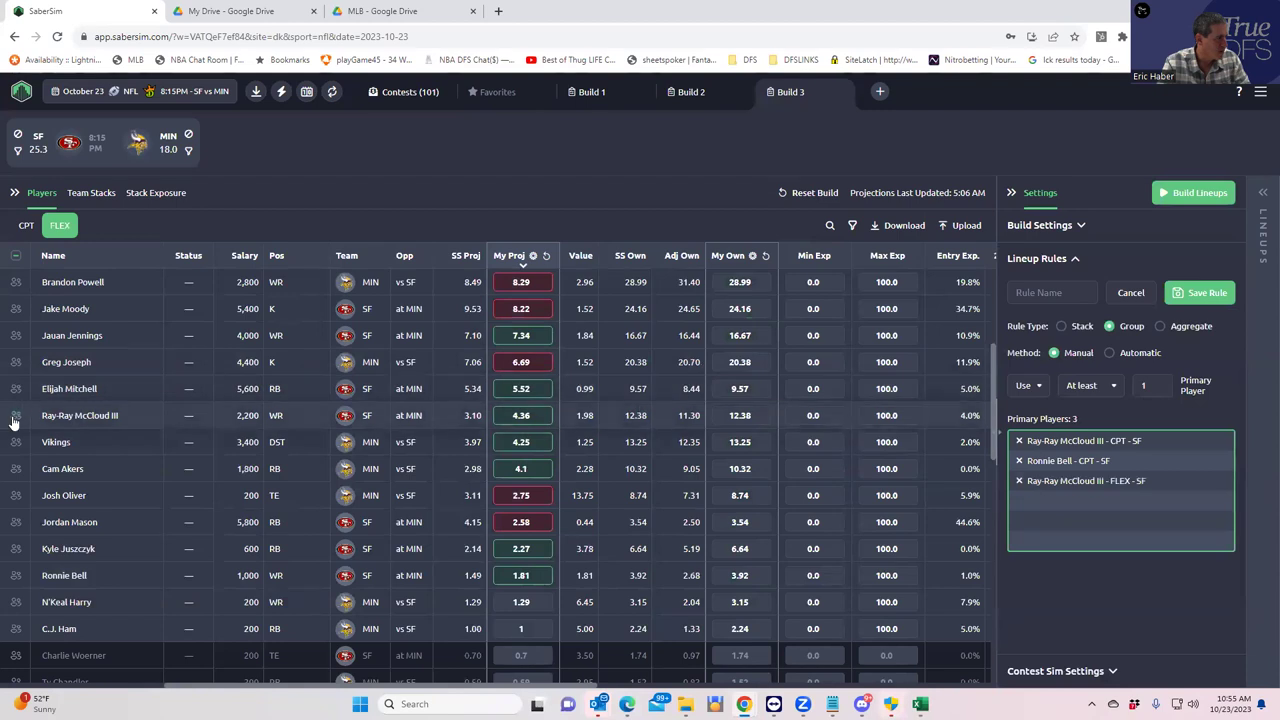
pyautogui.click(16, 577)
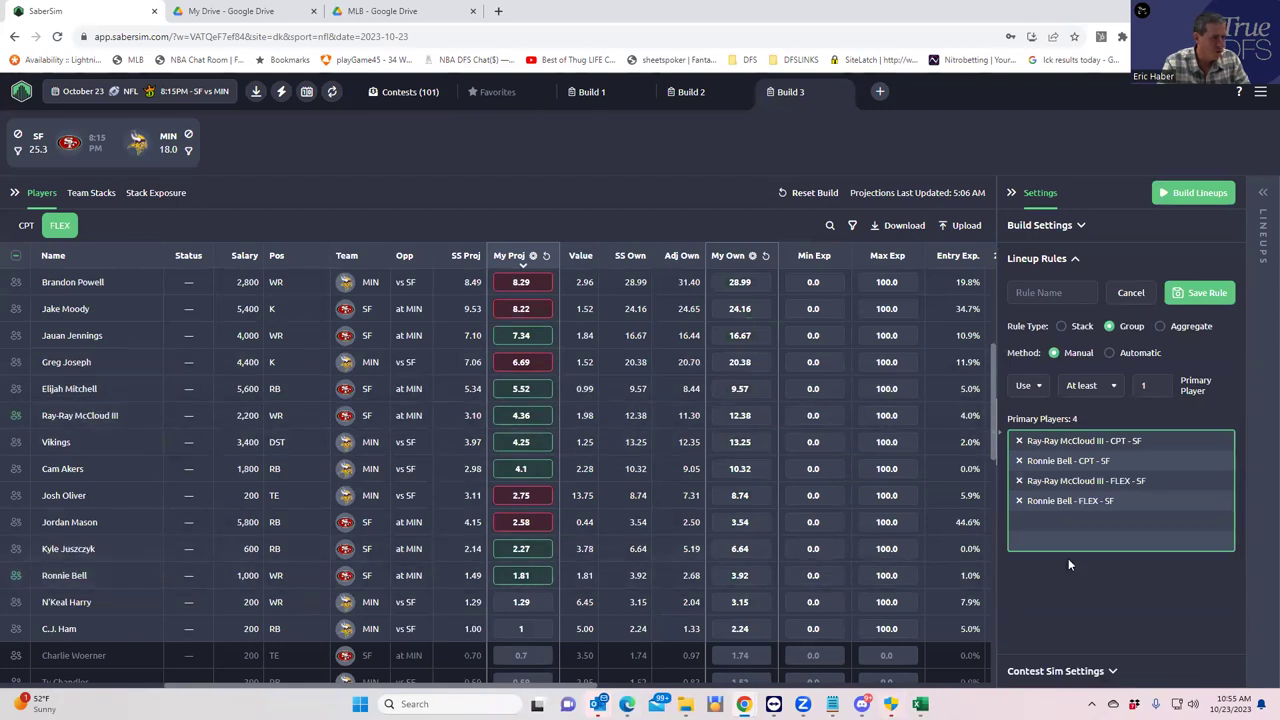
pyautogui.click(1106, 393)
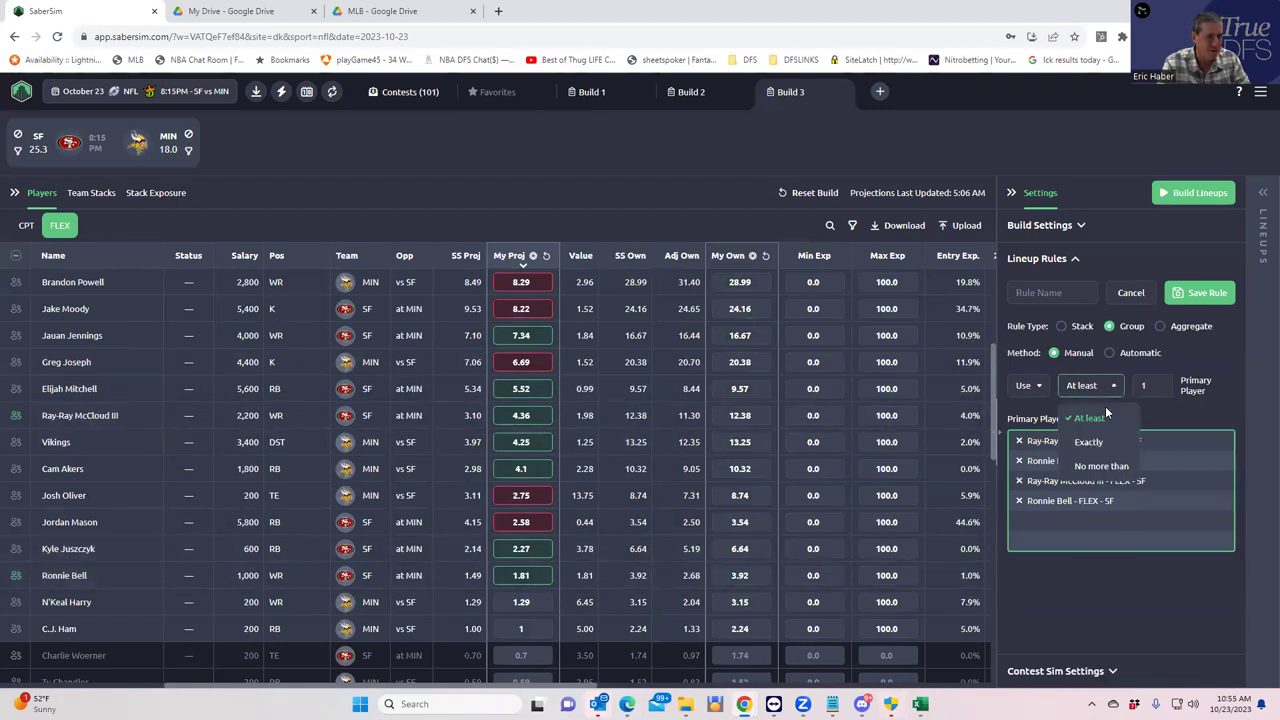
pyautogui.click(1100, 467)
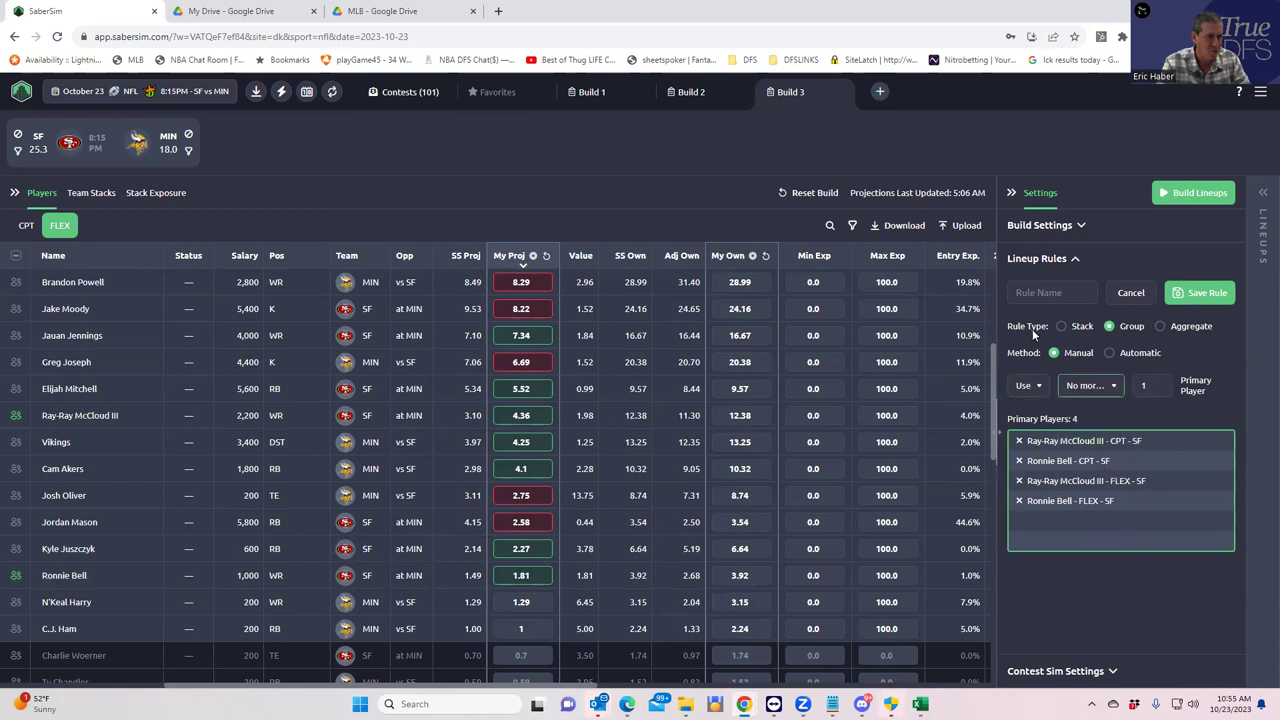
# - Name the group rule 49erWR3 and save it
pyautogui.click(1040, 292)
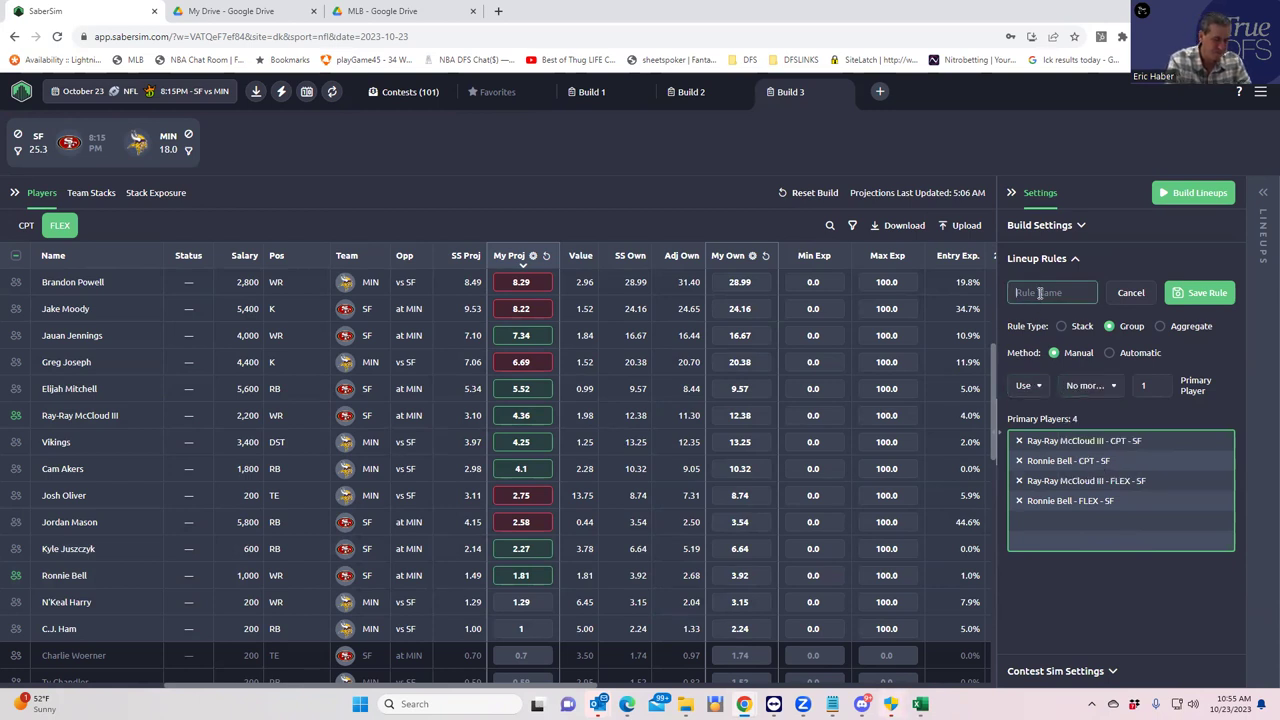
pyautogui.write('$')
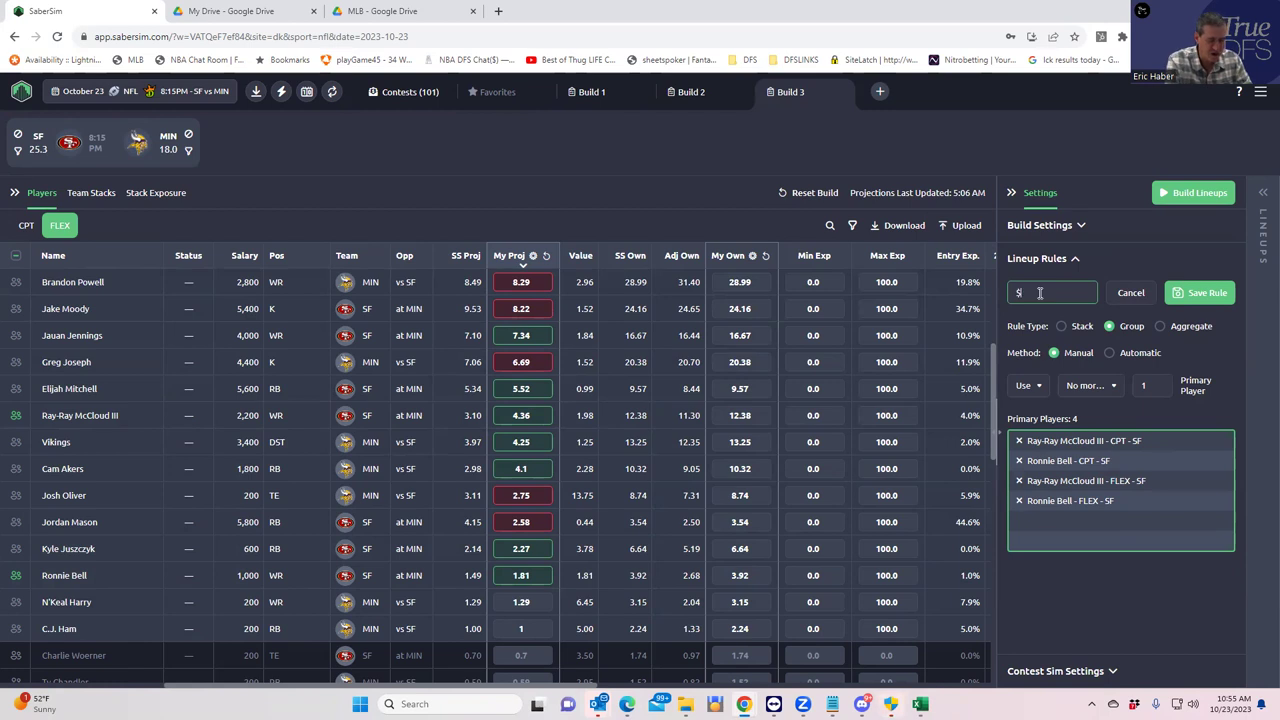
pyautogui.write('9erWR3')
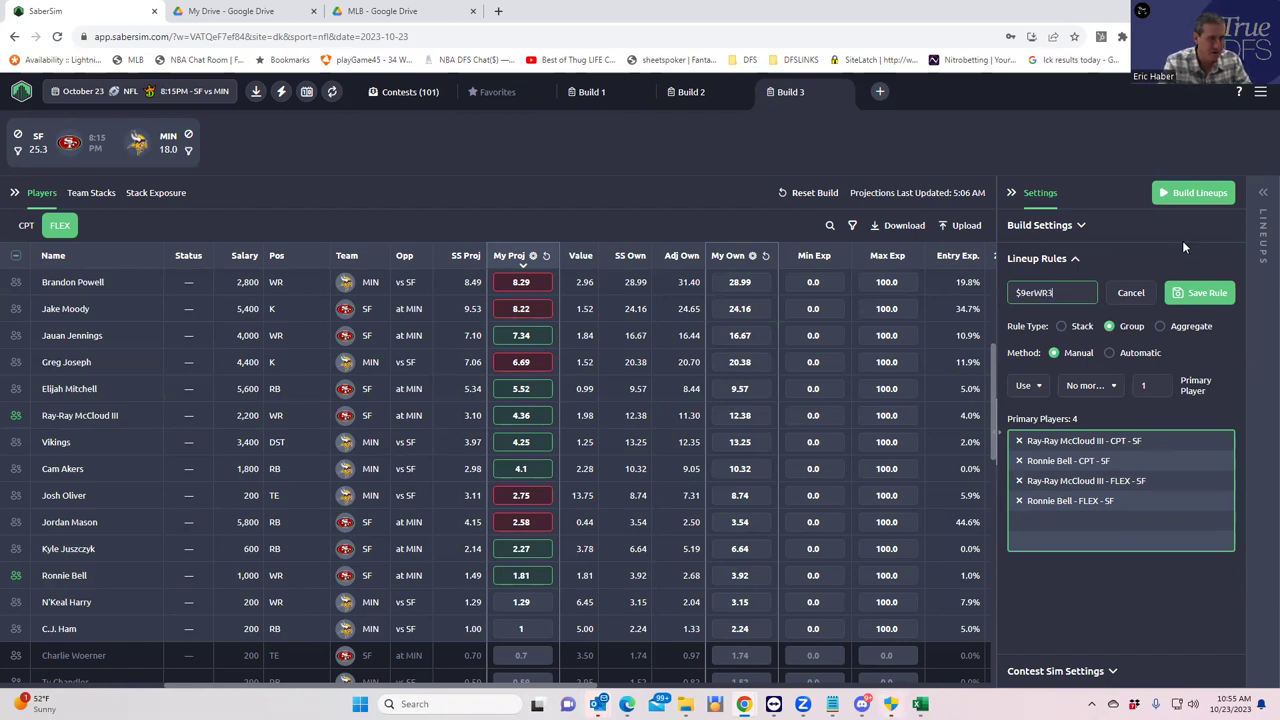
pyautogui.click(1019, 293)
pyautogui.press('BackSpace')
pyautogui.write('4')
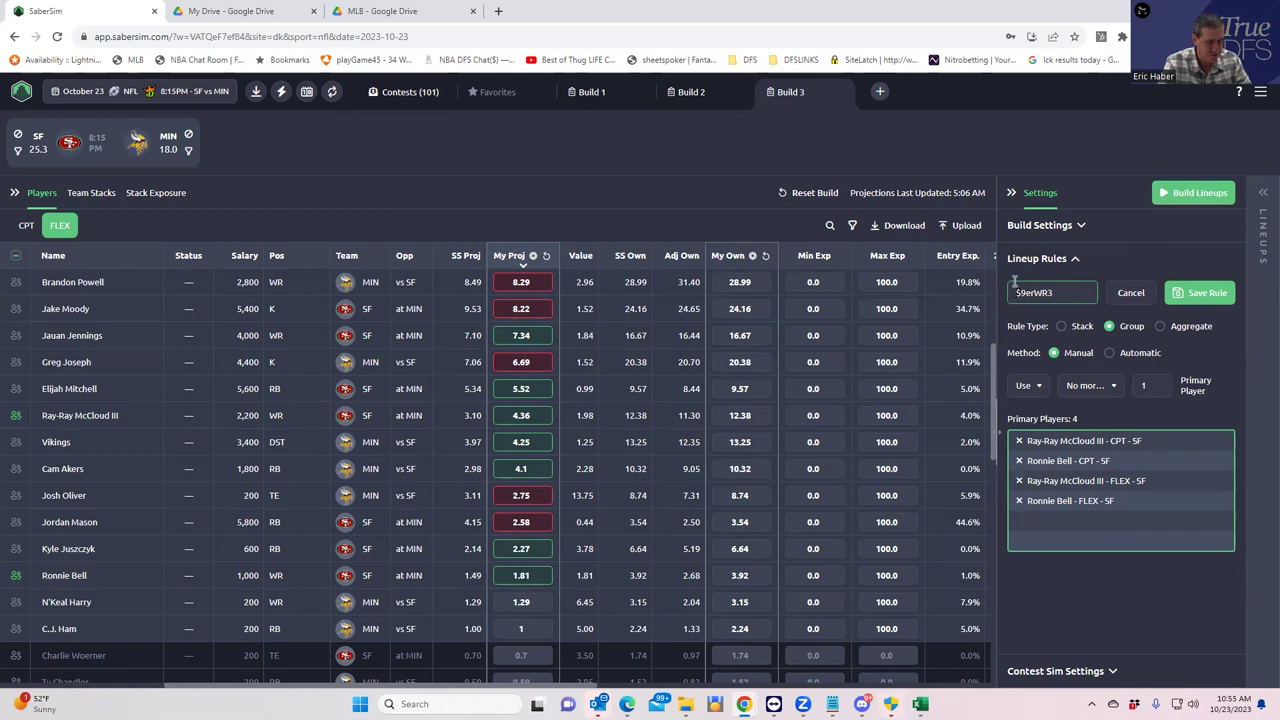
pyautogui.click(1200, 304)
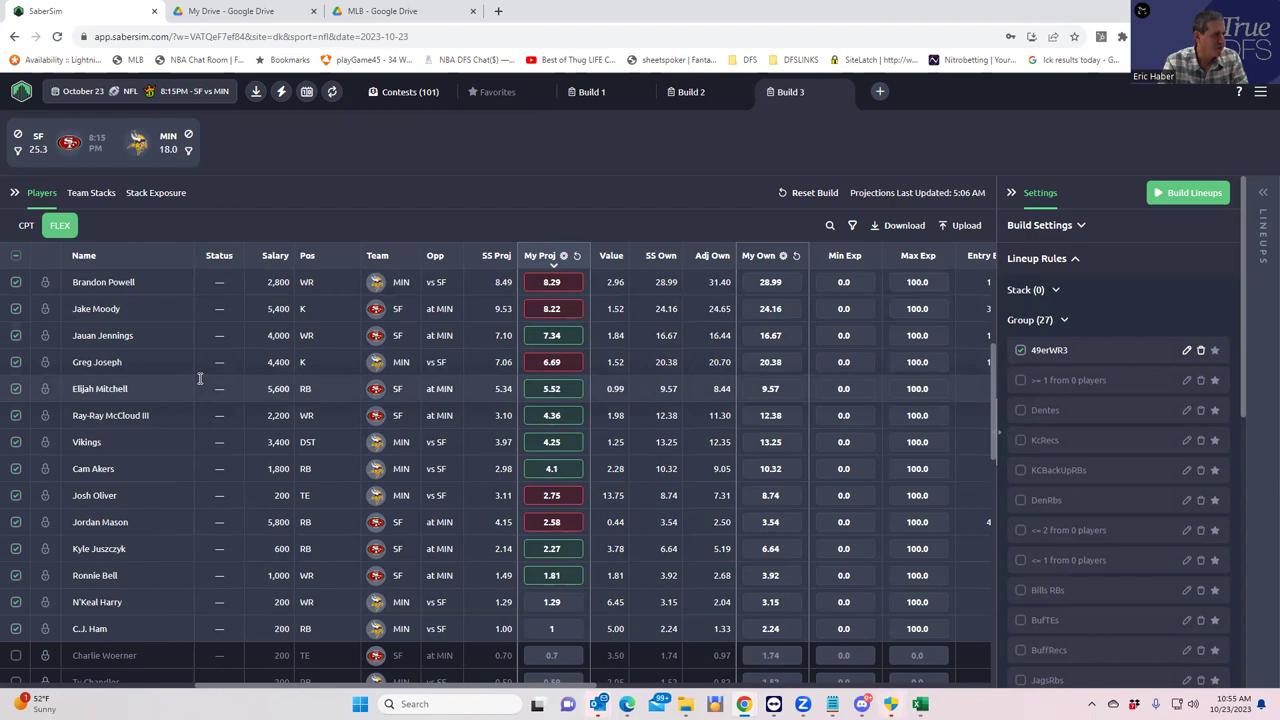
# - Look over the FLEX player pool, and start another lineup rule with the rule type Group
pyautogui.scroll(2, 700, 380)
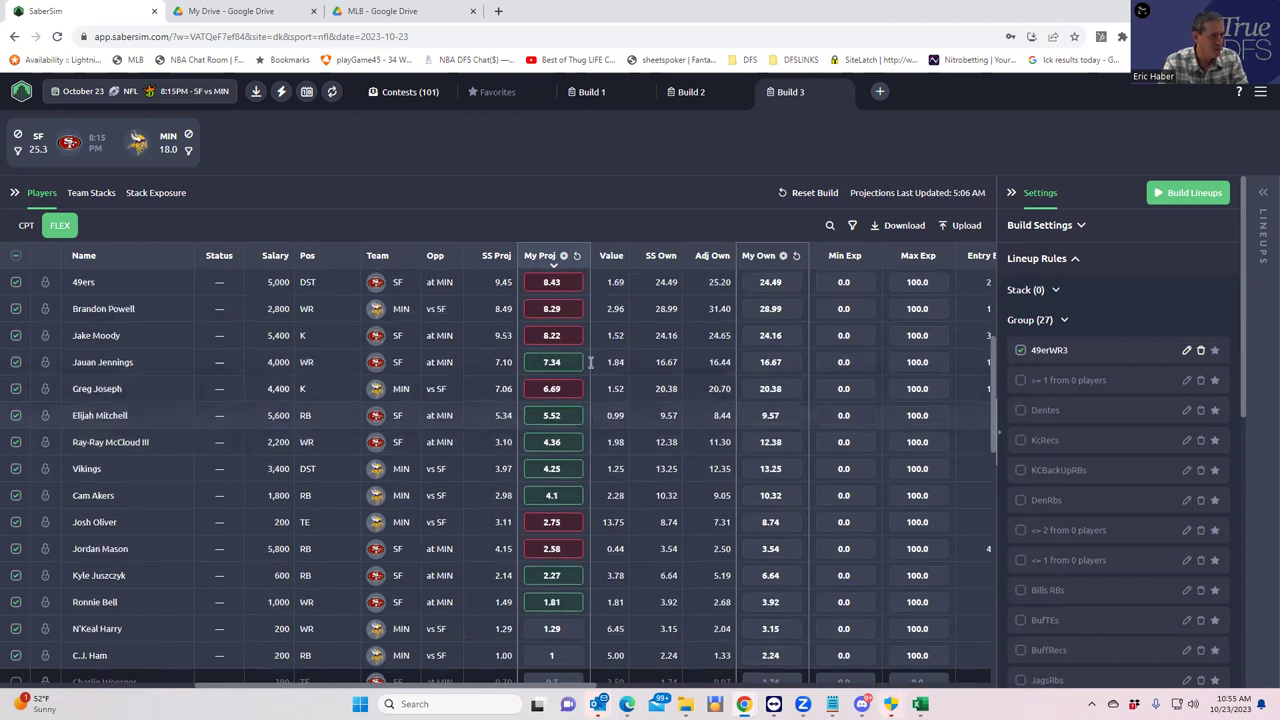
pyautogui.scroll(2, 997, 320)
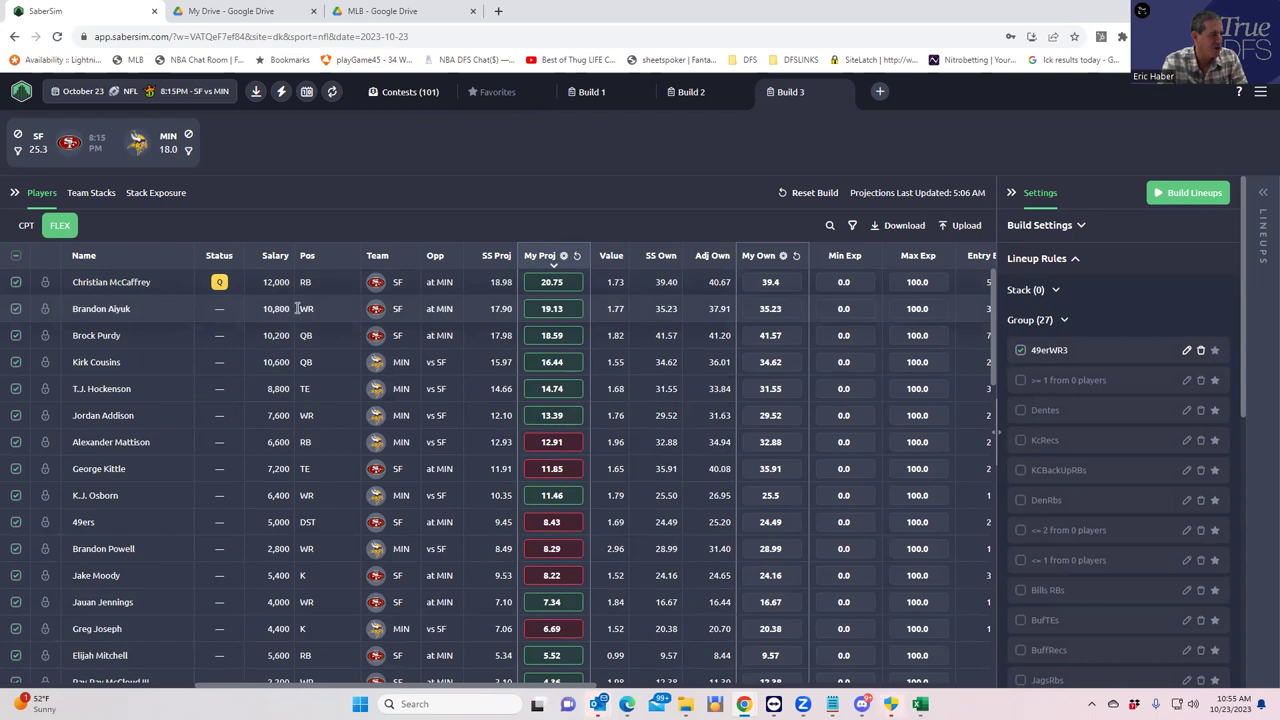
pyautogui.scroll(-2, 313, 588)
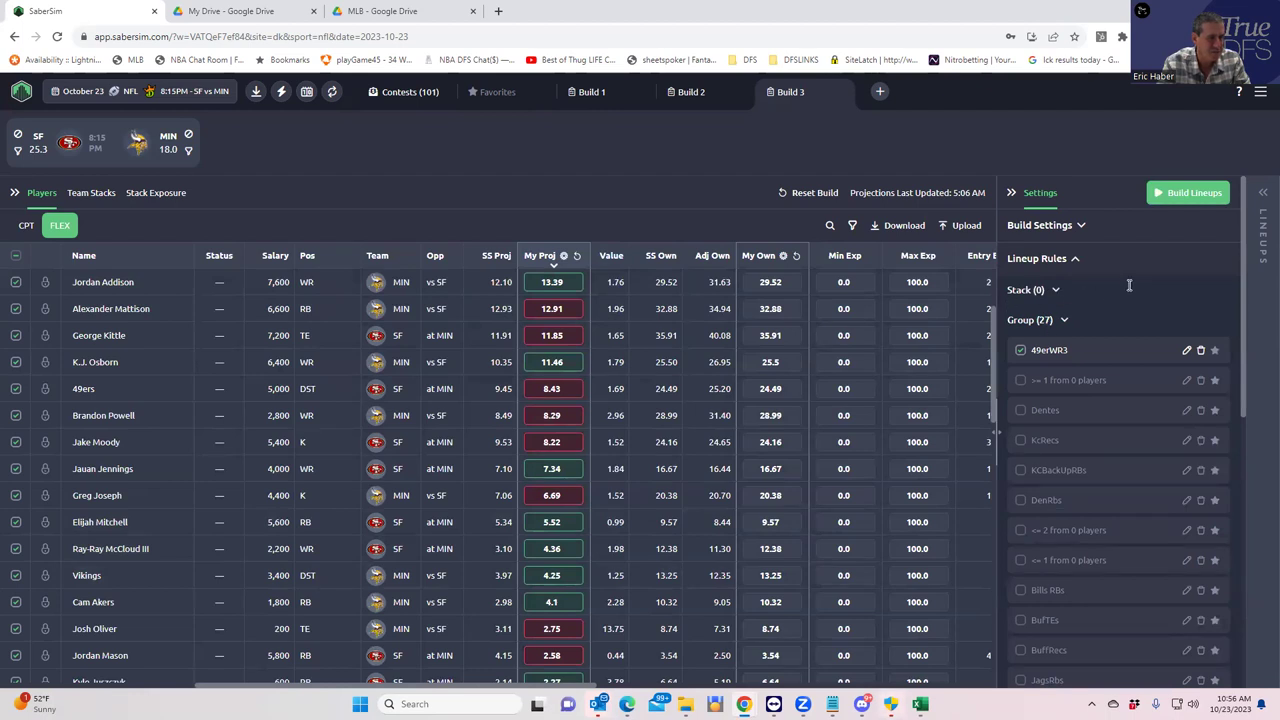
pyautogui.scroll(-10, 1166, 317)
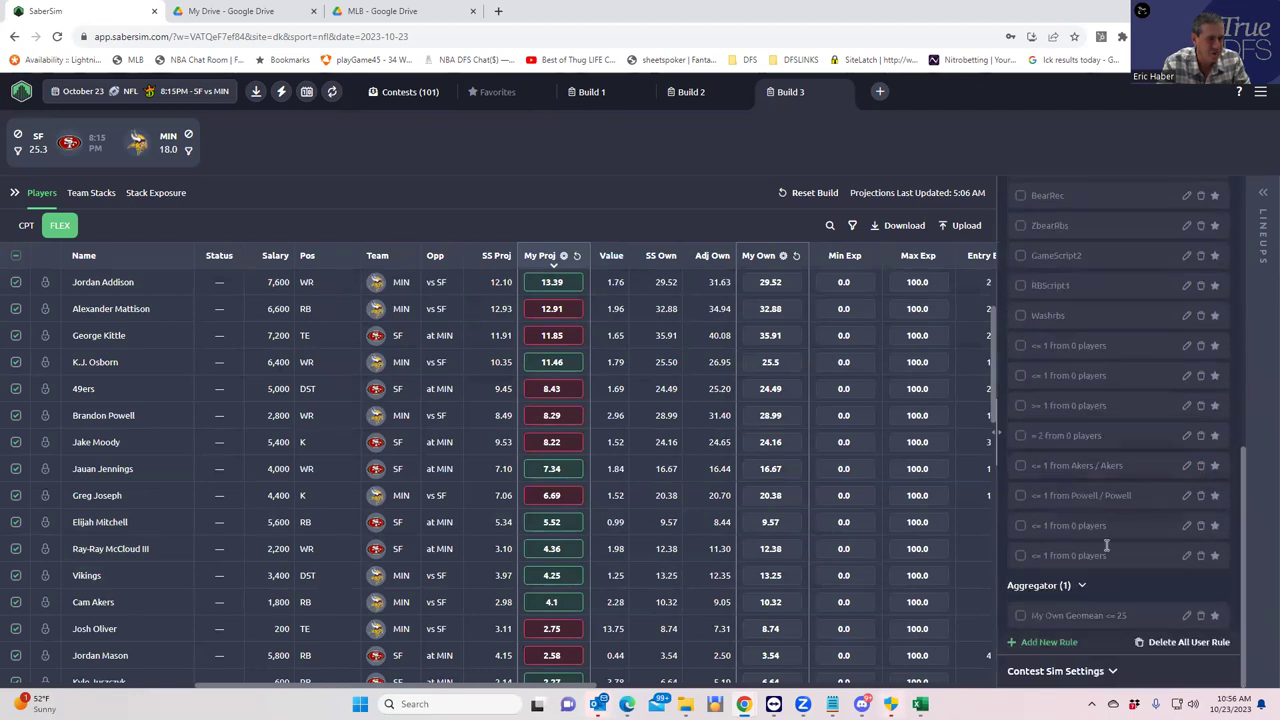
pyautogui.click(1030, 644)
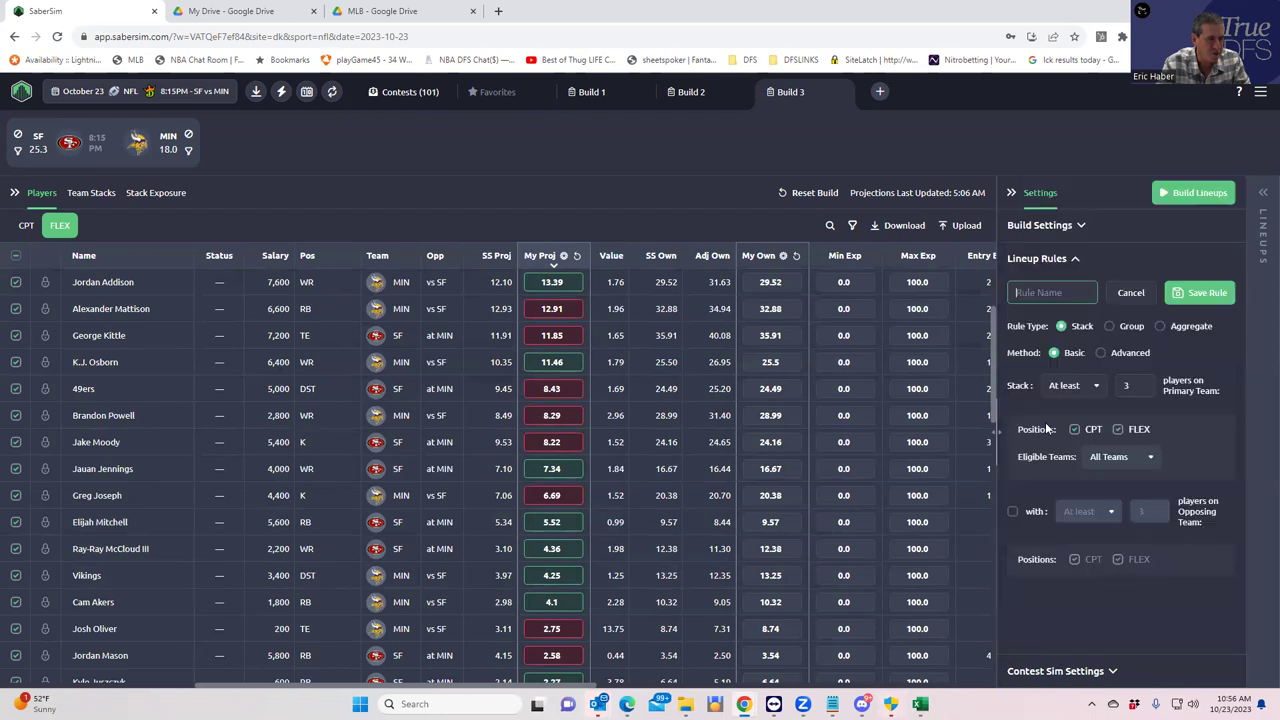
pyautogui.click(1110, 333)
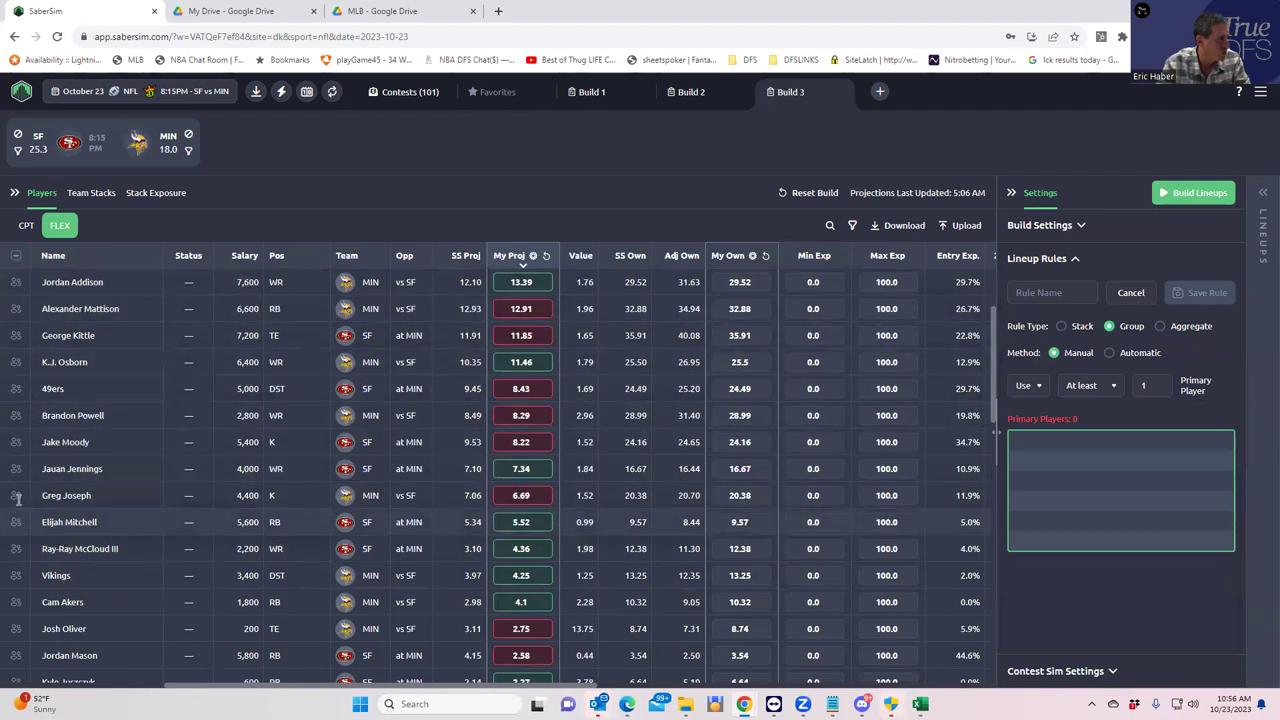
# - Add the FLEX and CPT entries of Jordan Mason and Elijah Mitchell to the group, using no more than 1 primary player
pyautogui.scroll(-2, 40, 545)
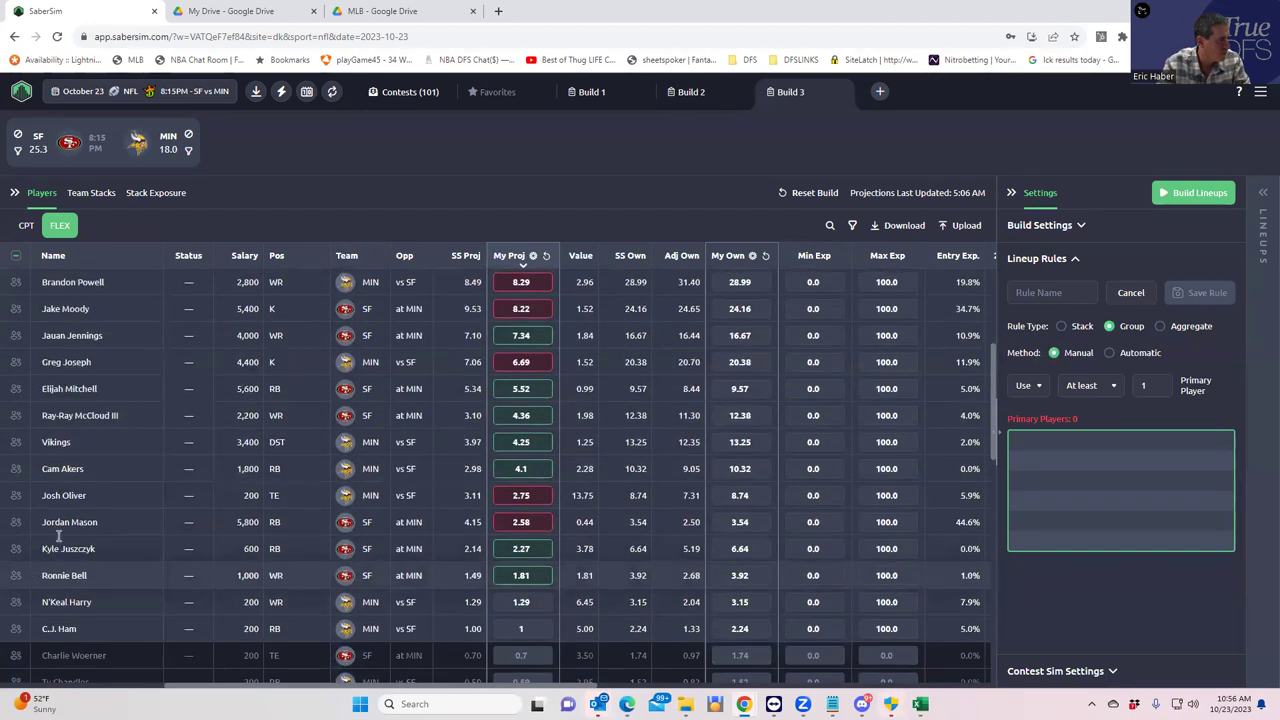
pyautogui.click(16, 522)
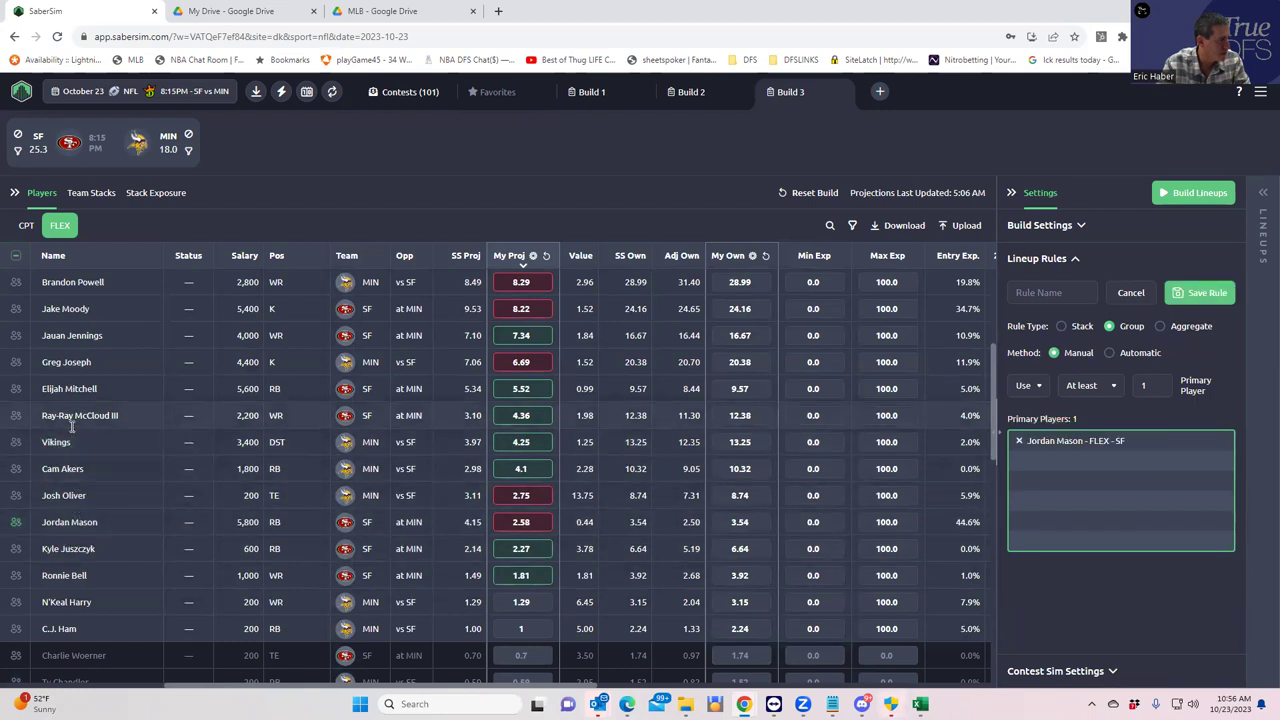
pyautogui.click(15, 388)
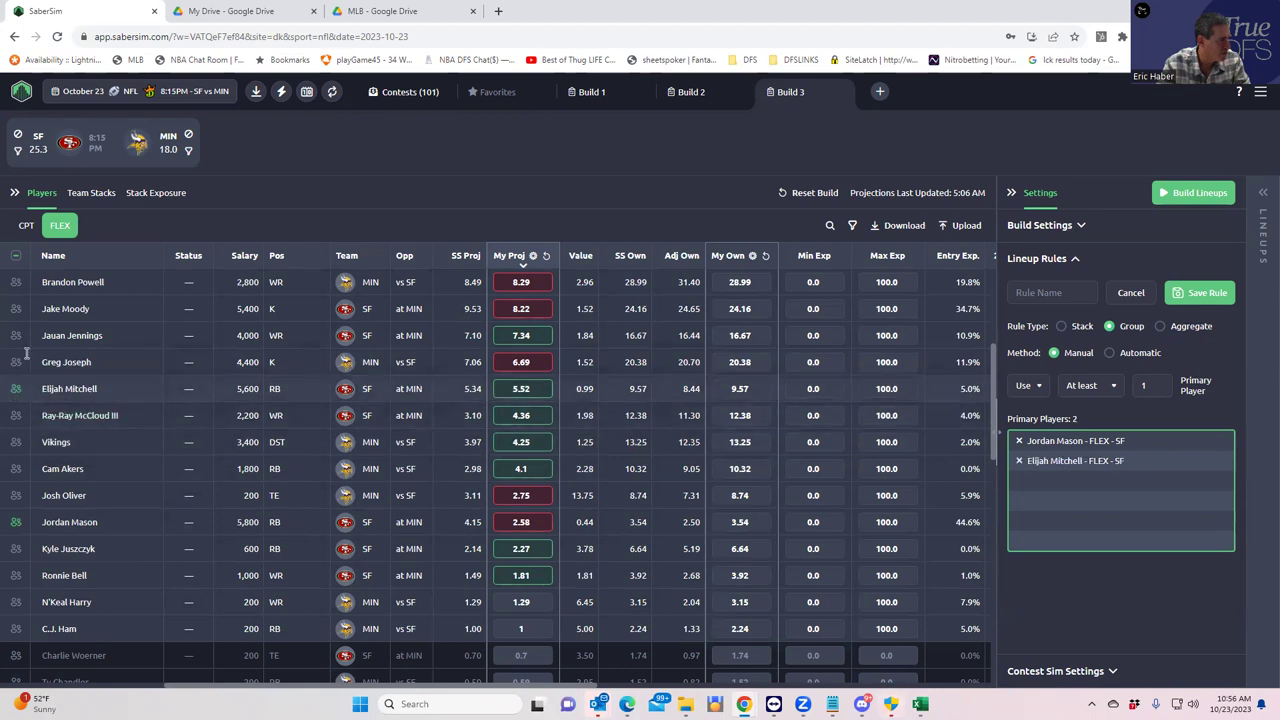
pyautogui.click(26, 227)
pyautogui.click(15, 388)
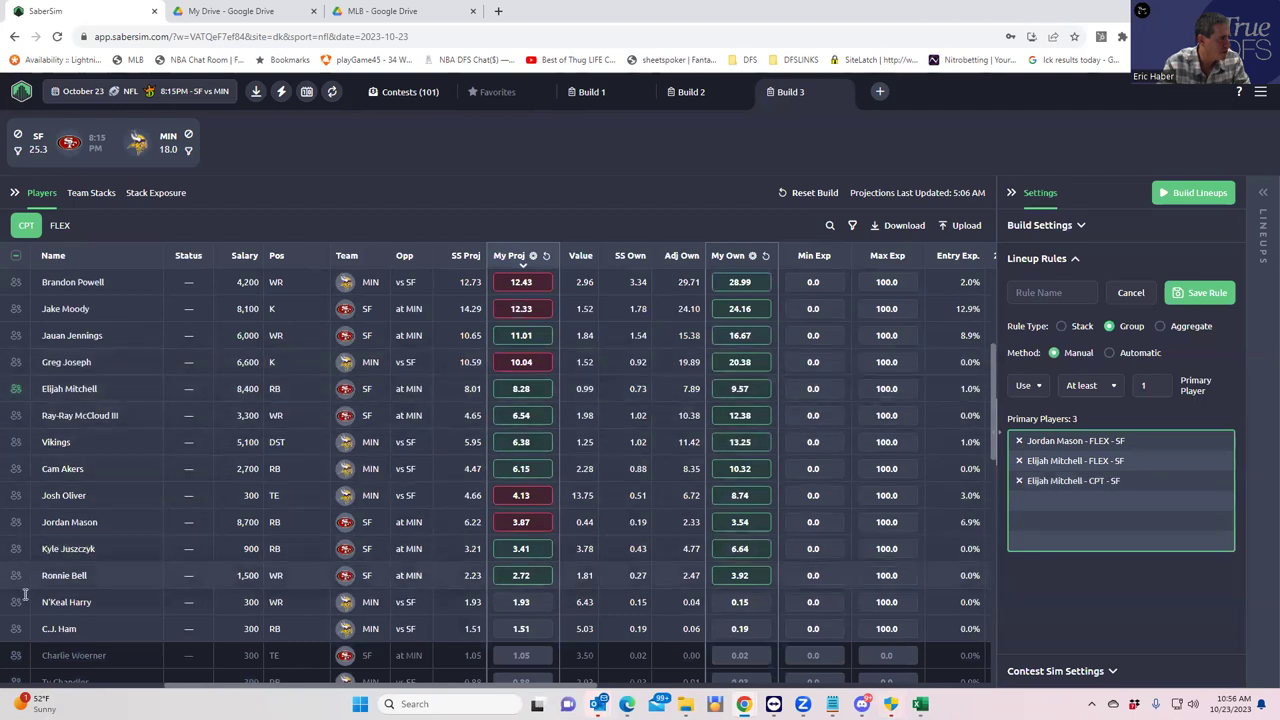
pyautogui.click(15, 522)
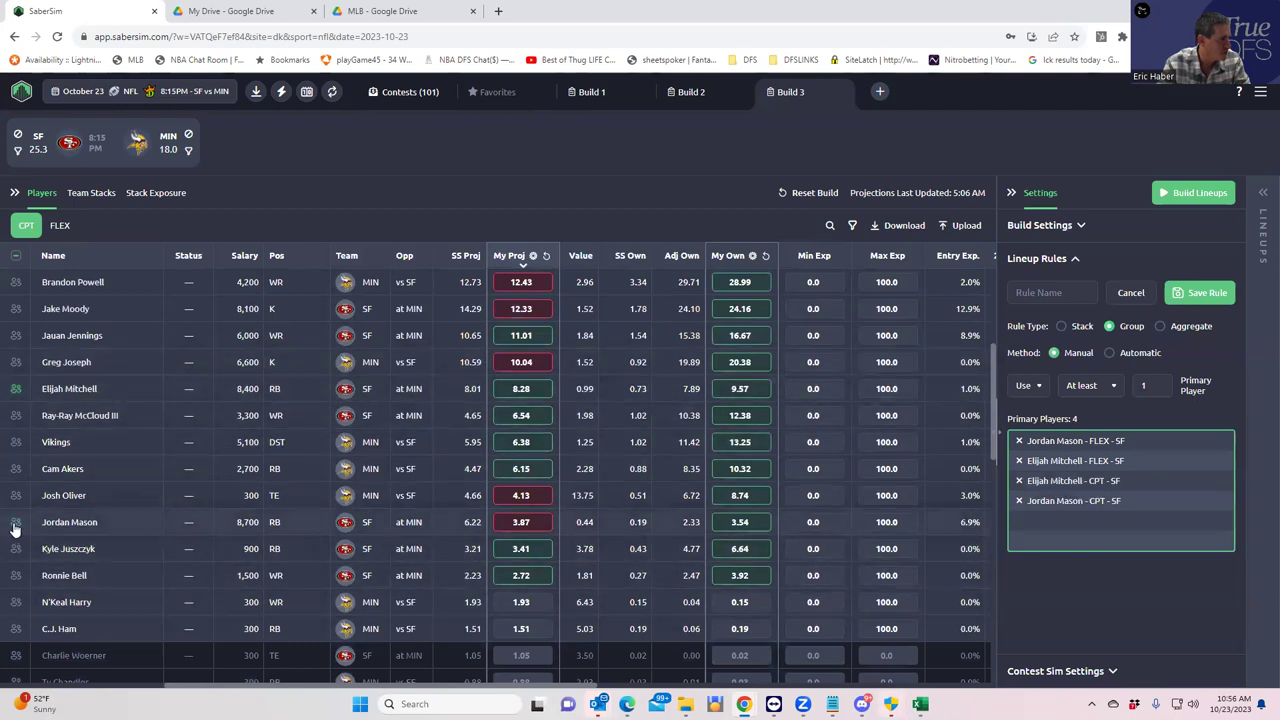
pyautogui.click(1096, 393)
pyautogui.click(1090, 466)
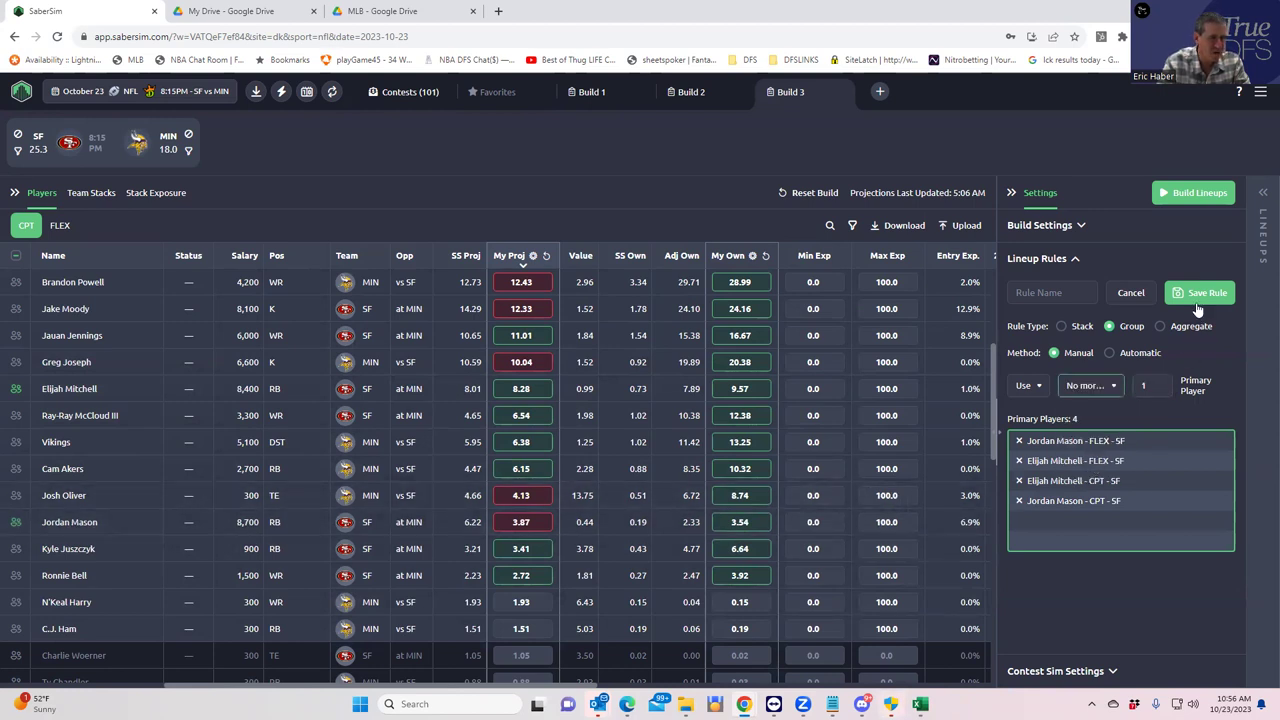
# - Name the running back group rule 49erRB2 and save it
pyautogui.click(1042, 293)
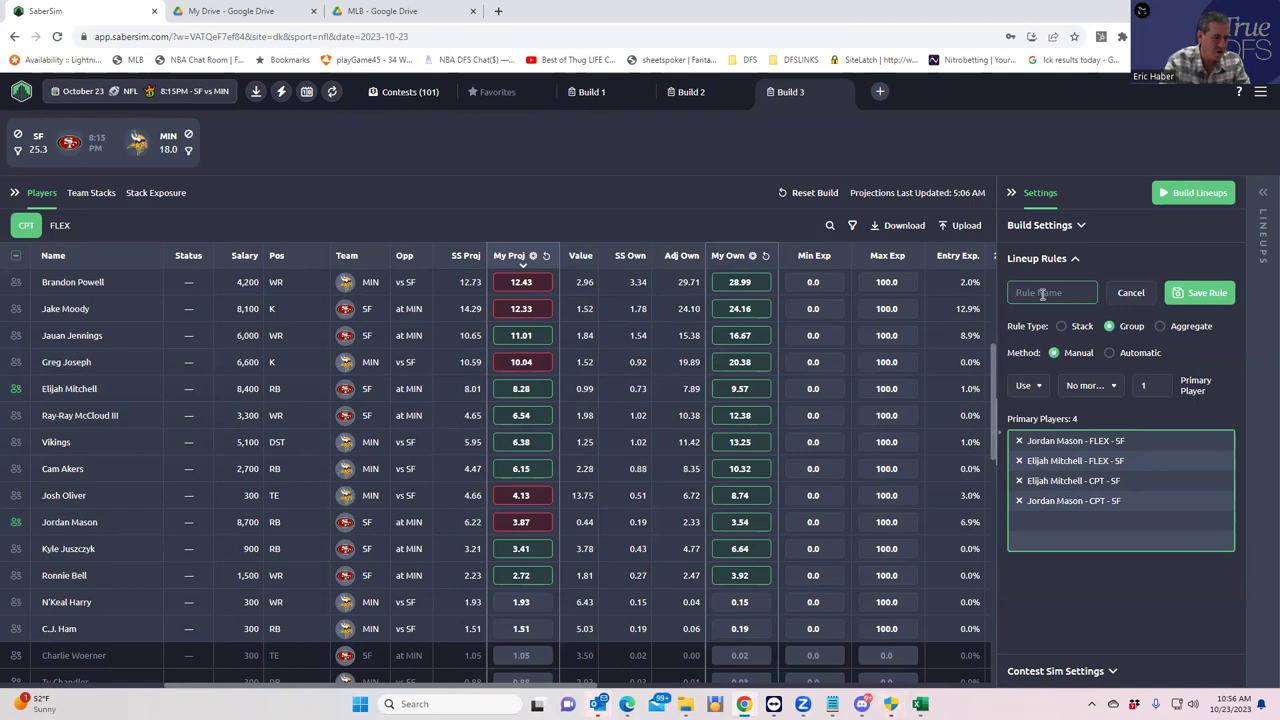
pyautogui.write('4')
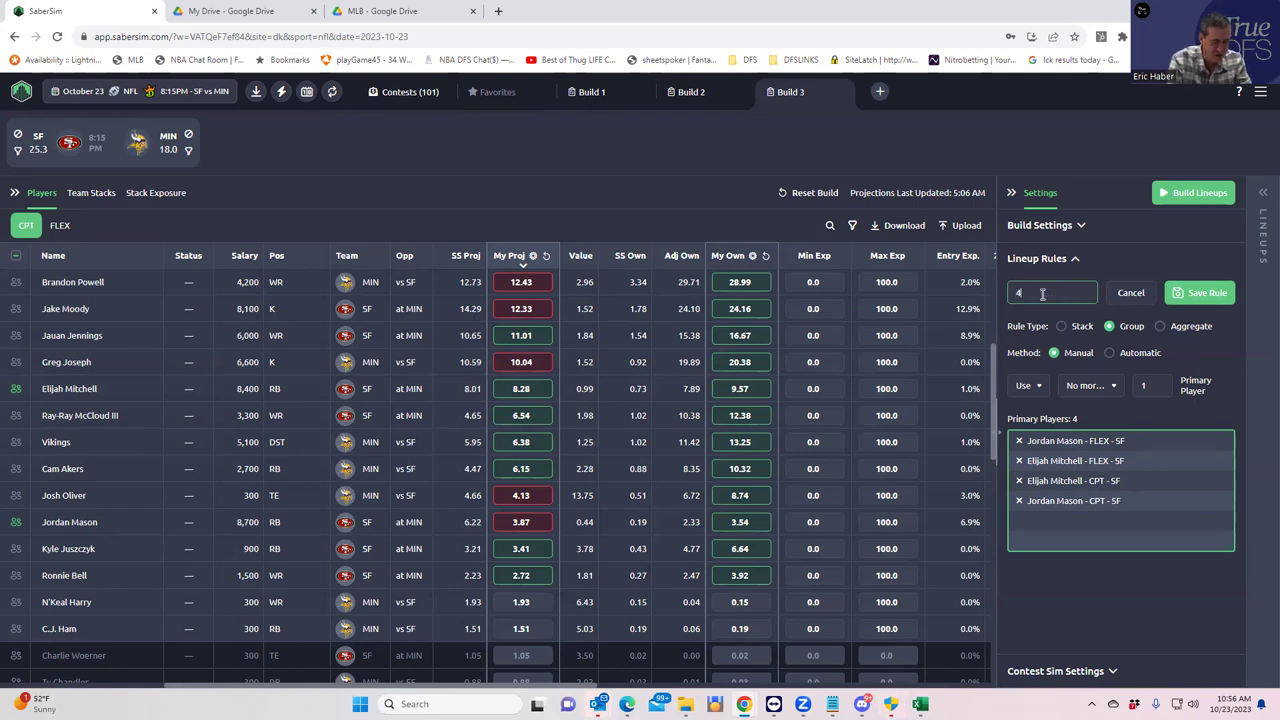
pyautogui.write('0')
pyautogui.write('er')
pyautogui.write('9')
pyautogui.write('RB2')
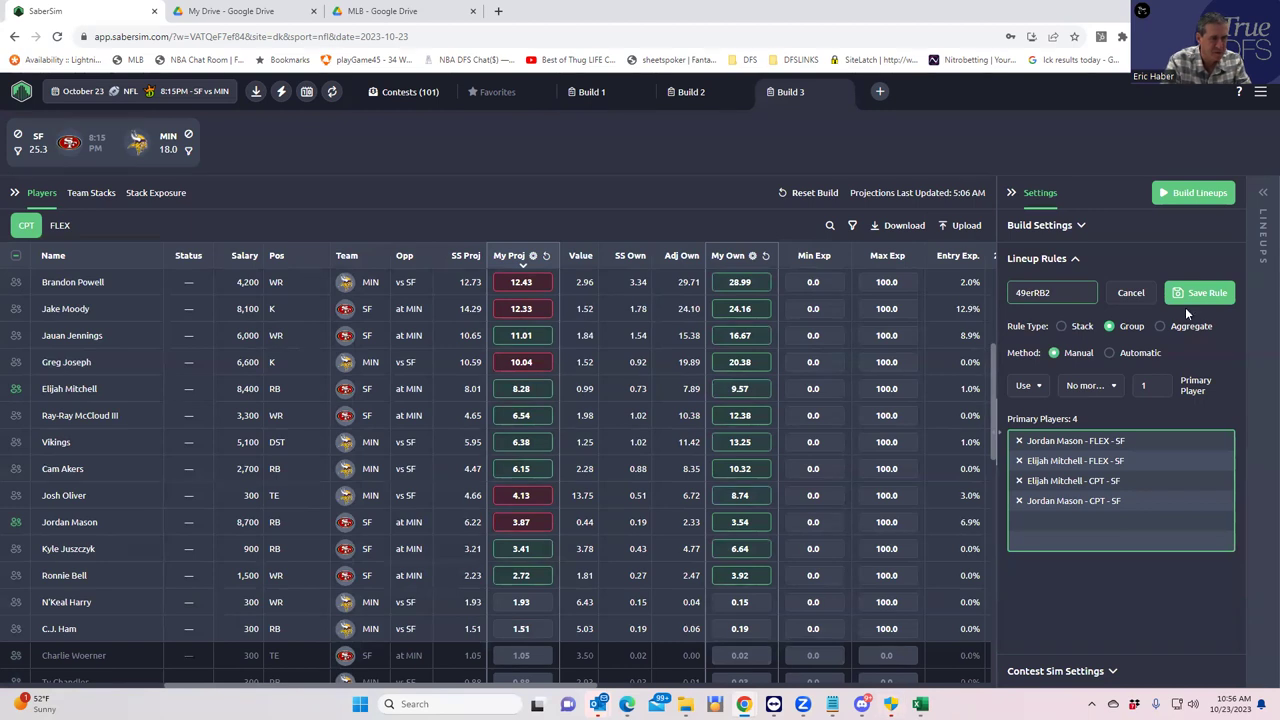
pyautogui.click(1197, 297)
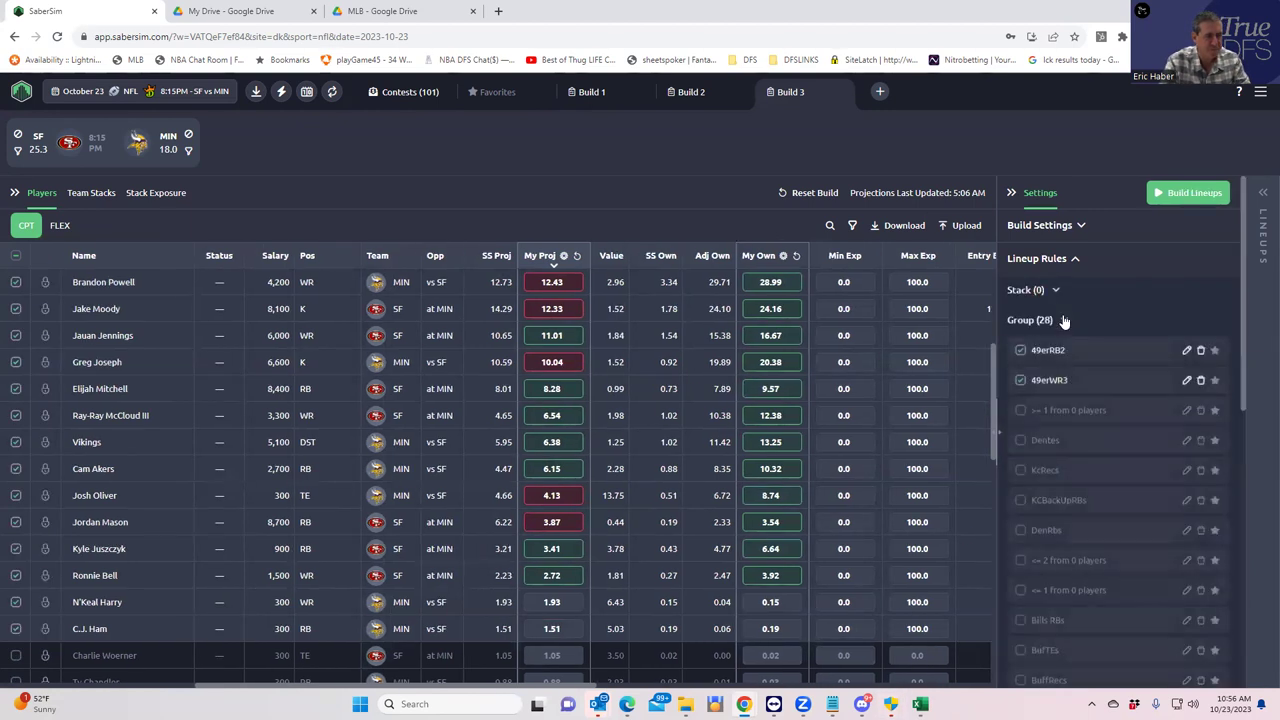
# - Review the settings of the saved 49erRB2 rule and check the highest-projected players in the CPT pool
pyautogui.click(1187, 352)
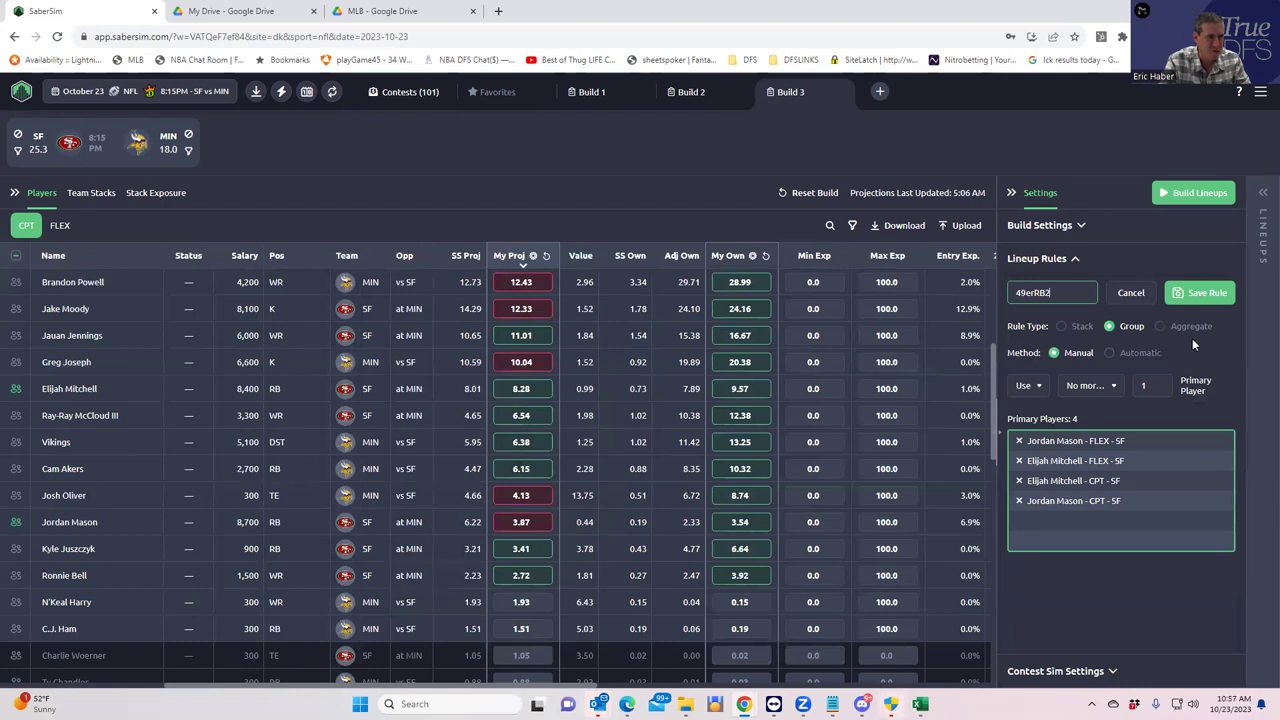
pyautogui.click(1203, 294)
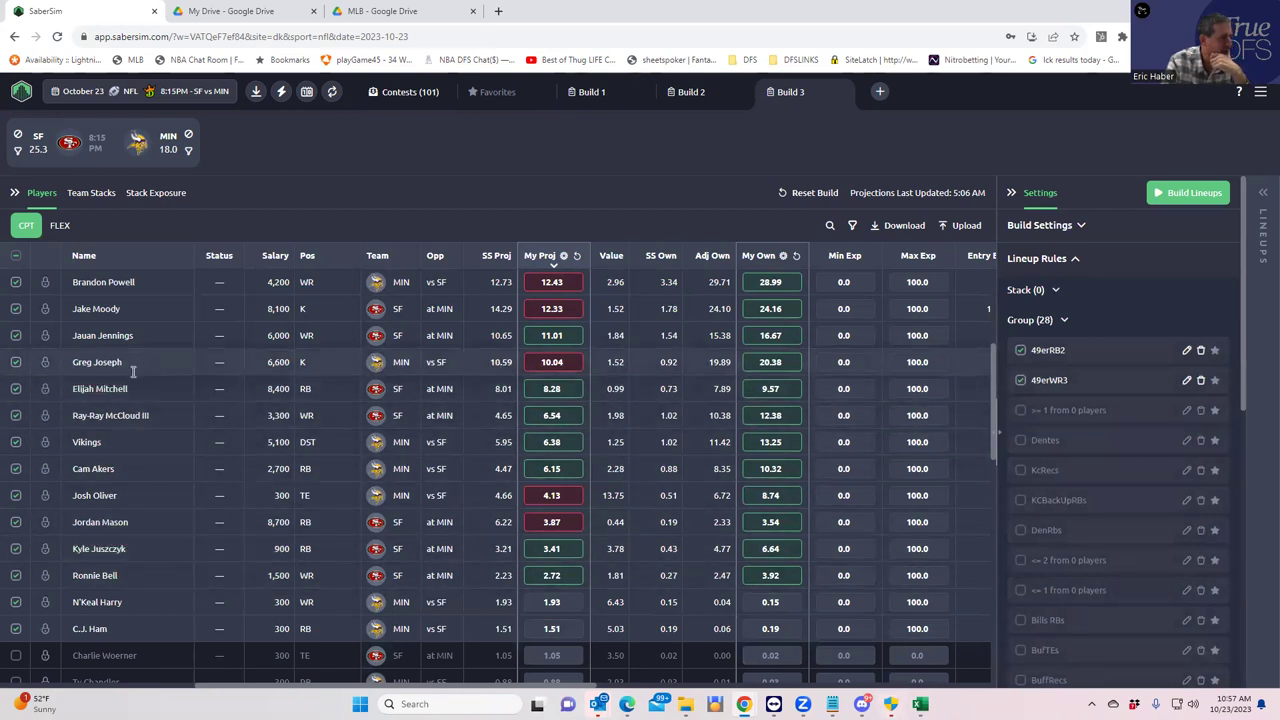
pyautogui.scroll(2, 151, 349)
pyautogui.scroll(1, 151, 349)
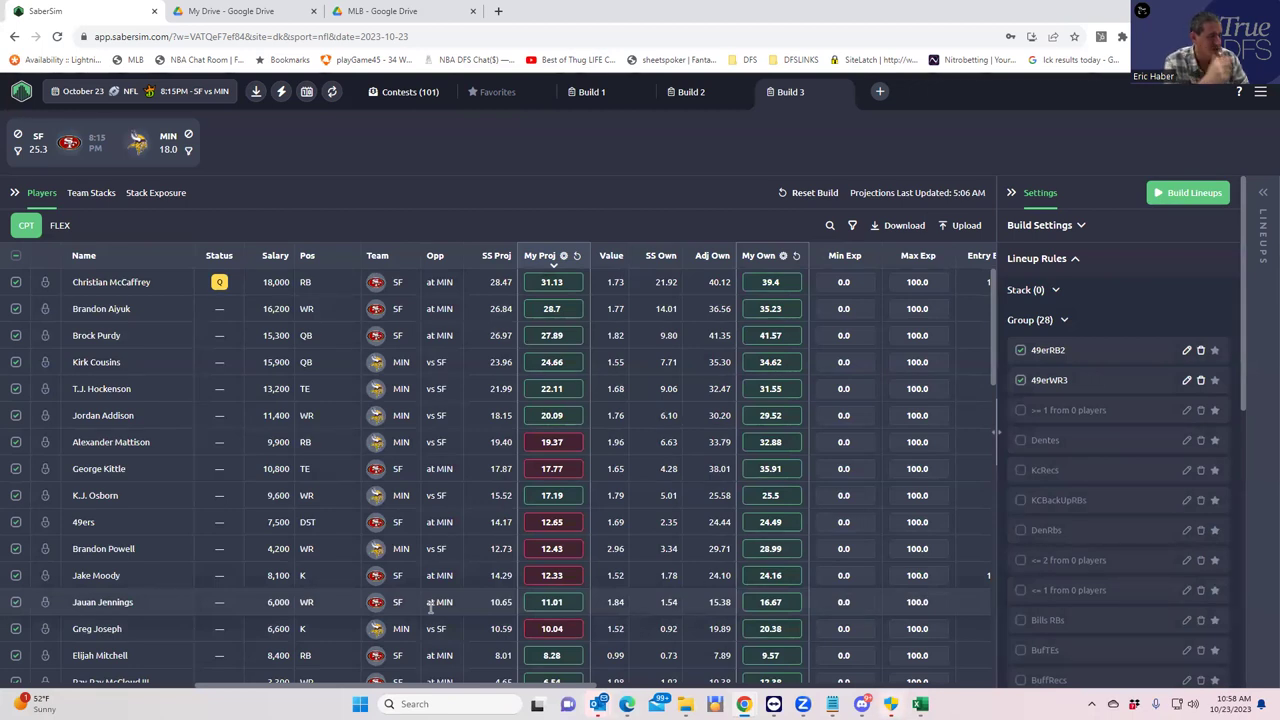
# - Reopen the 49erWR3 rule and add Jauan Jennings's CPT and FLEX entries to its primary players
pyautogui.click(1186, 380)
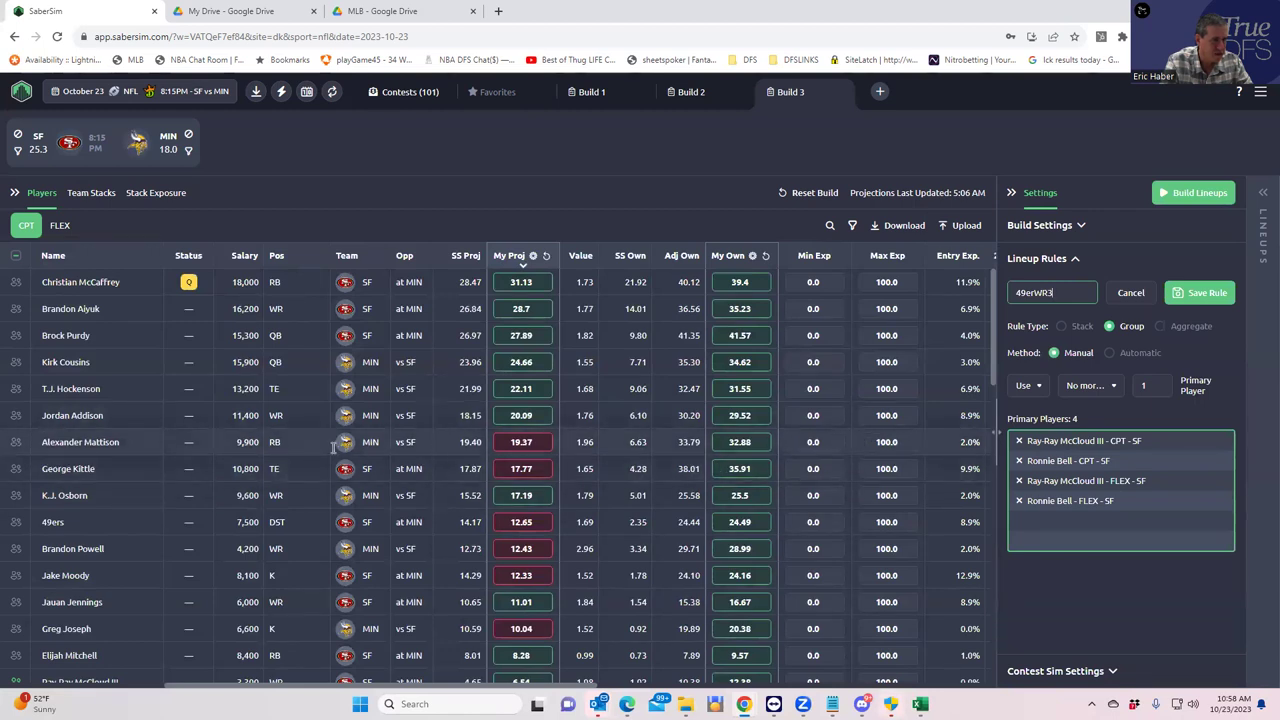
pyautogui.click(16, 603)
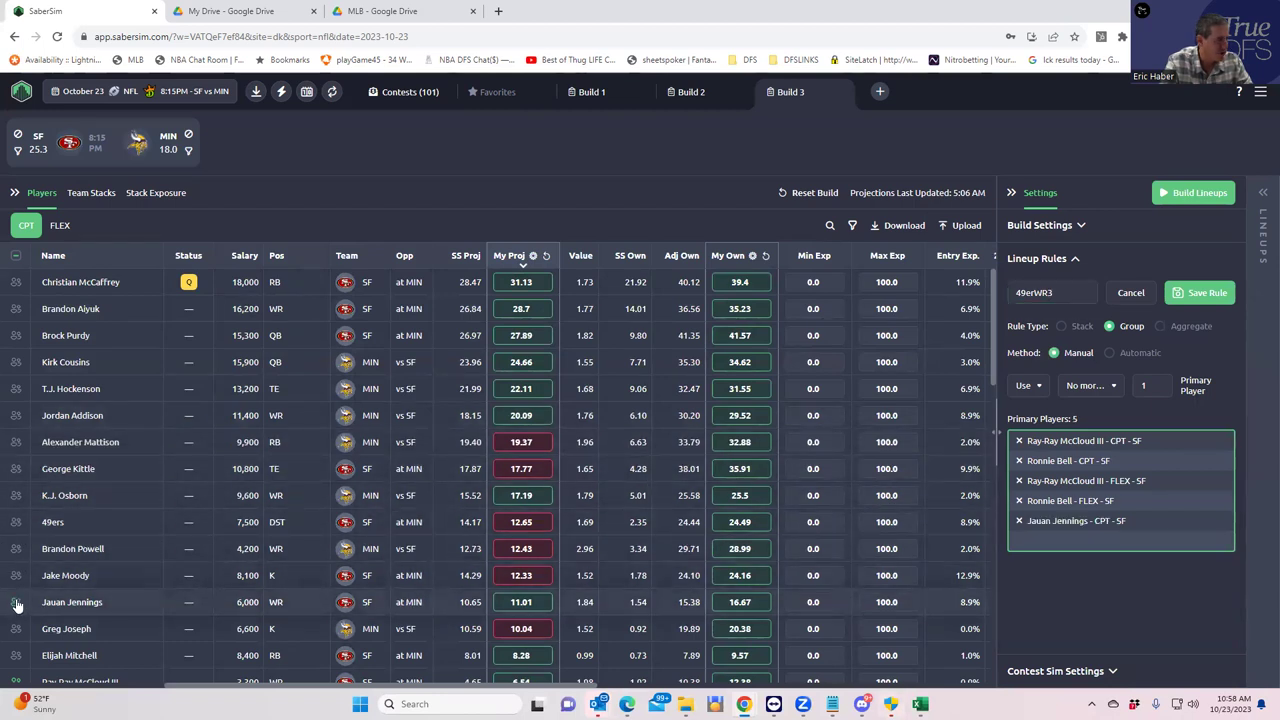
pyautogui.click(61, 229)
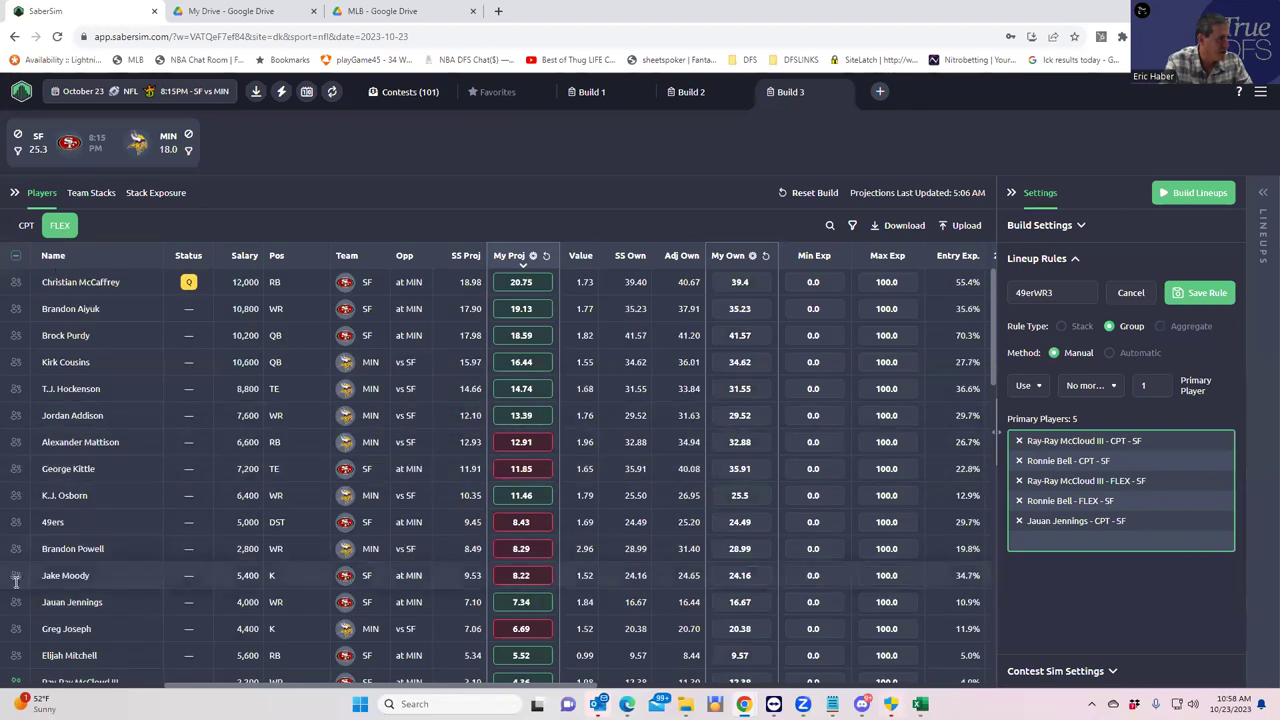
pyautogui.click(16, 603)
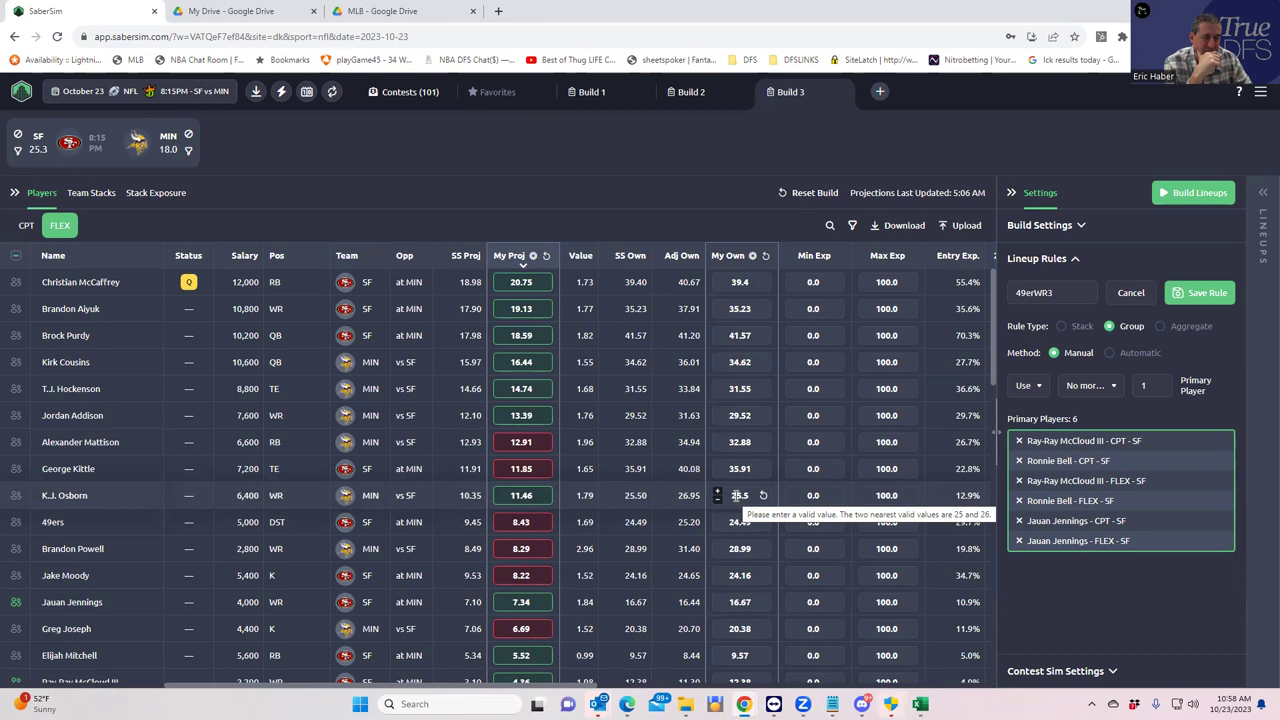
# - Save the 49erWR3 rule and look over the projections in the FLEX pool
pyautogui.click(1193, 295)
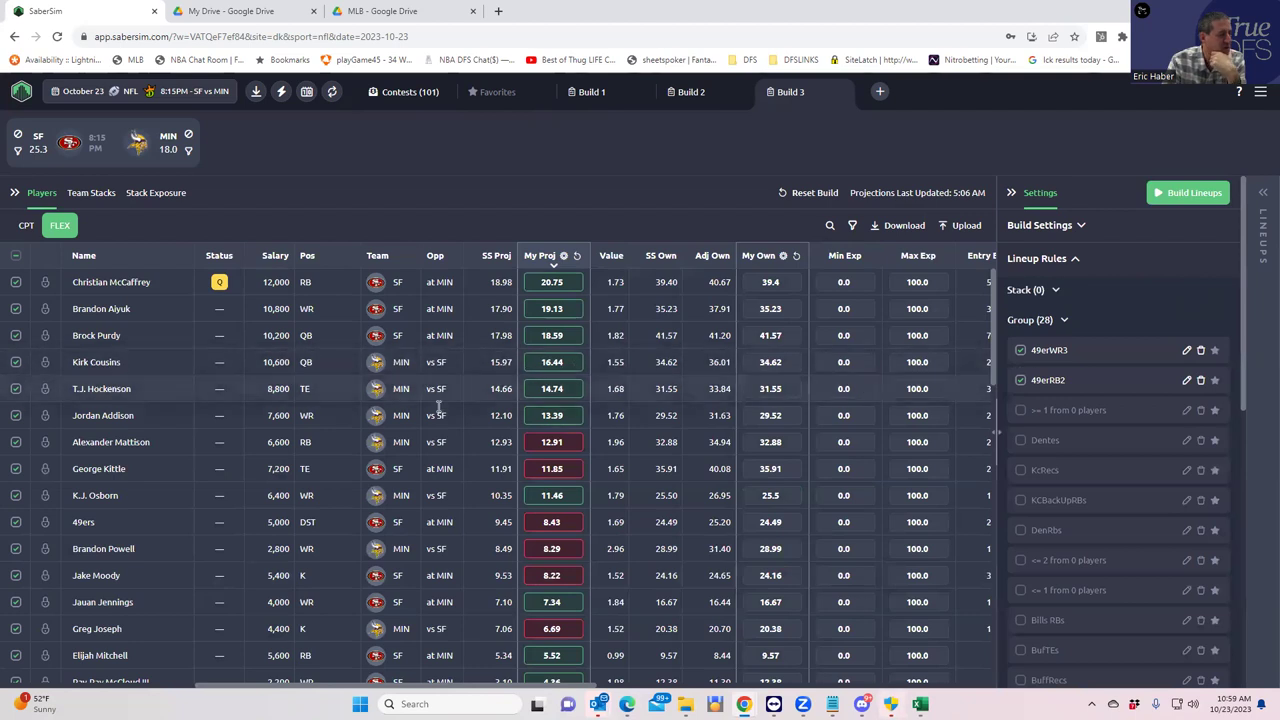
pyautogui.scroll(-3, 353, 511)
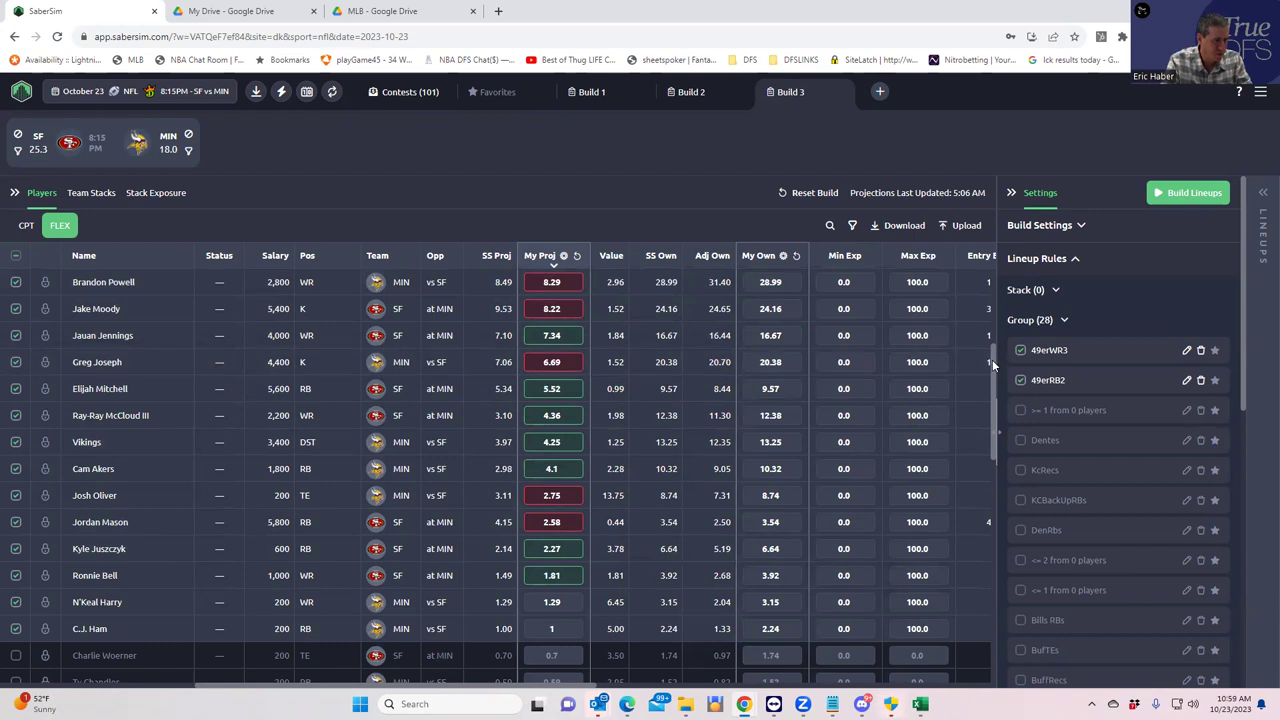
pyautogui.moveTo(992, 359); pyautogui.dragTo(993, 276)
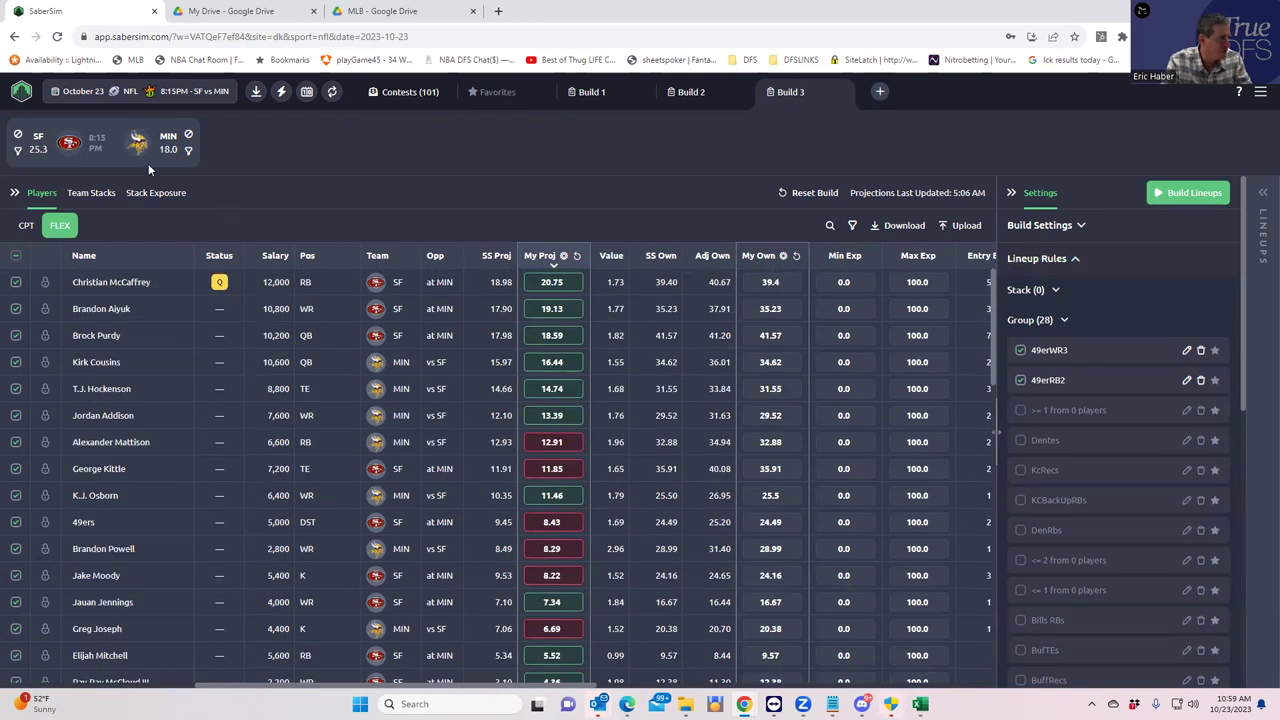
# - Filter the FLEX player pool to Minnesota players and review their projections and ownership
pyautogui.click(188, 151)
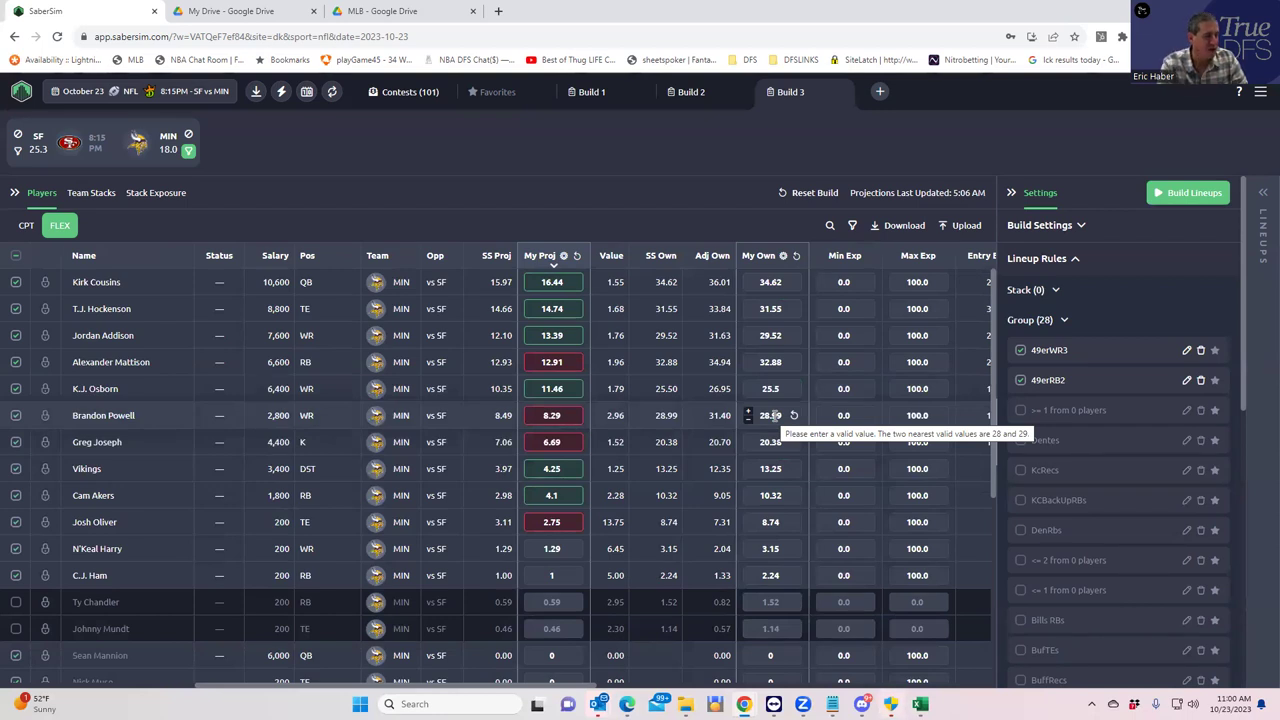
pyautogui.click(352, 378)
pyautogui.click(551, 415)
pyautogui.click(287, 441)
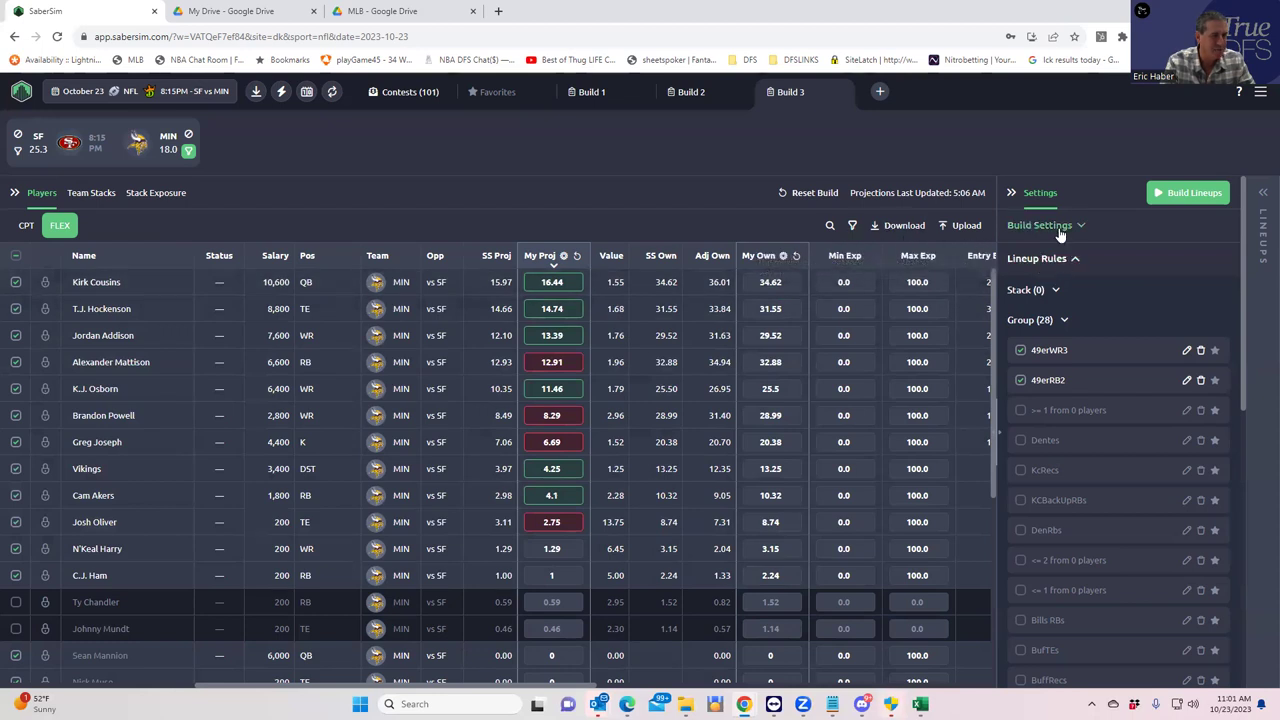
# - Create a new group rule with the FLEX and CPT entries of C.J. Ham and Cam Akers as primary players
pyautogui.scroll(-10, 1075, 430)
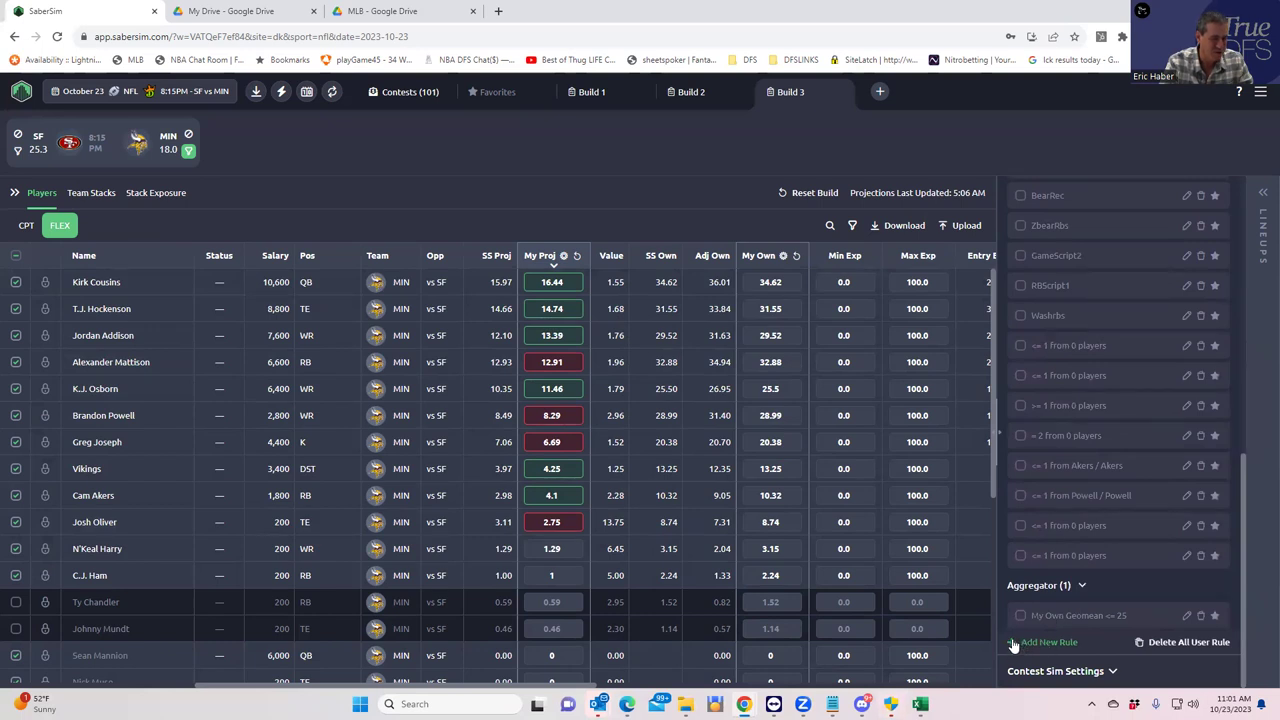
pyautogui.click(1012, 644)
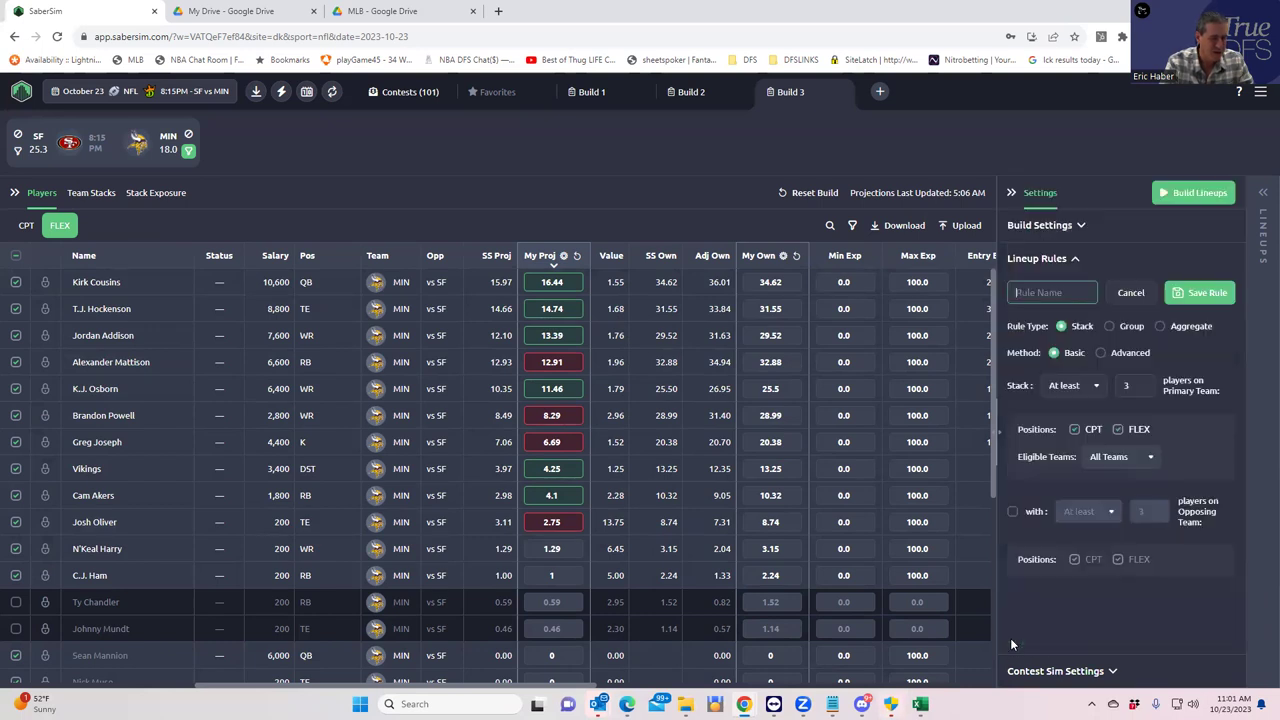
pyautogui.click(1108, 327)
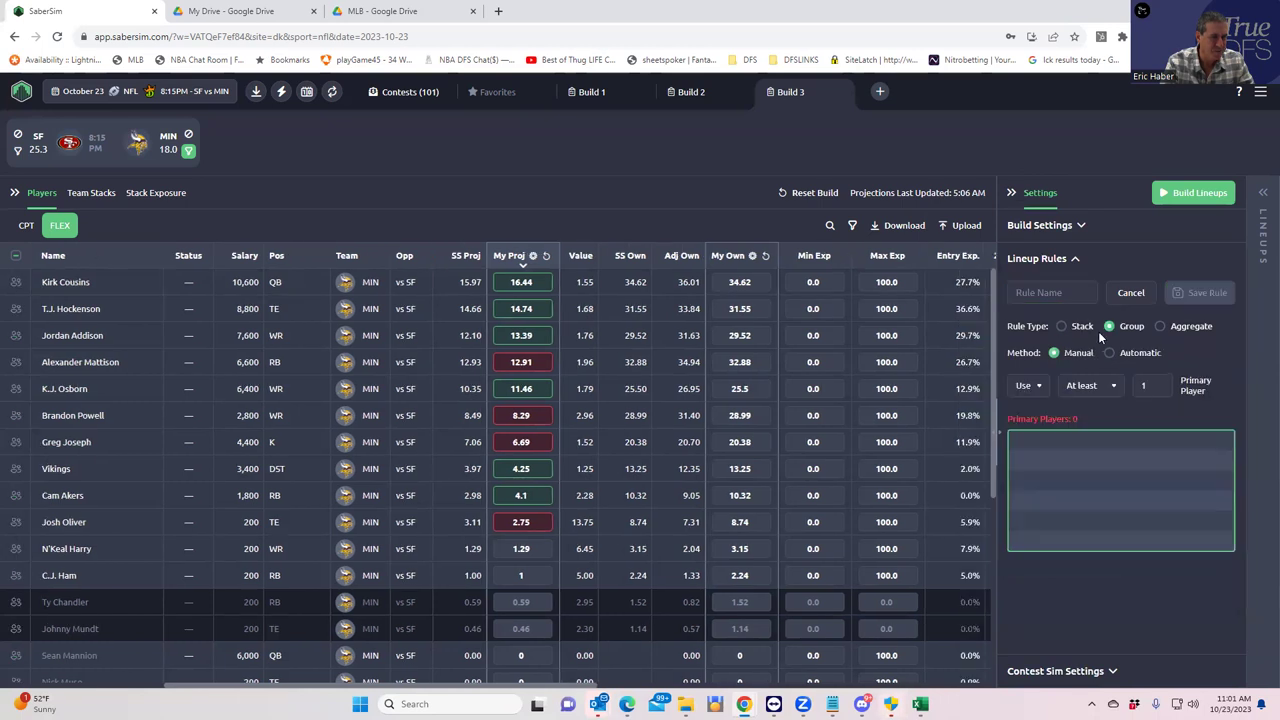
pyautogui.click(15, 578)
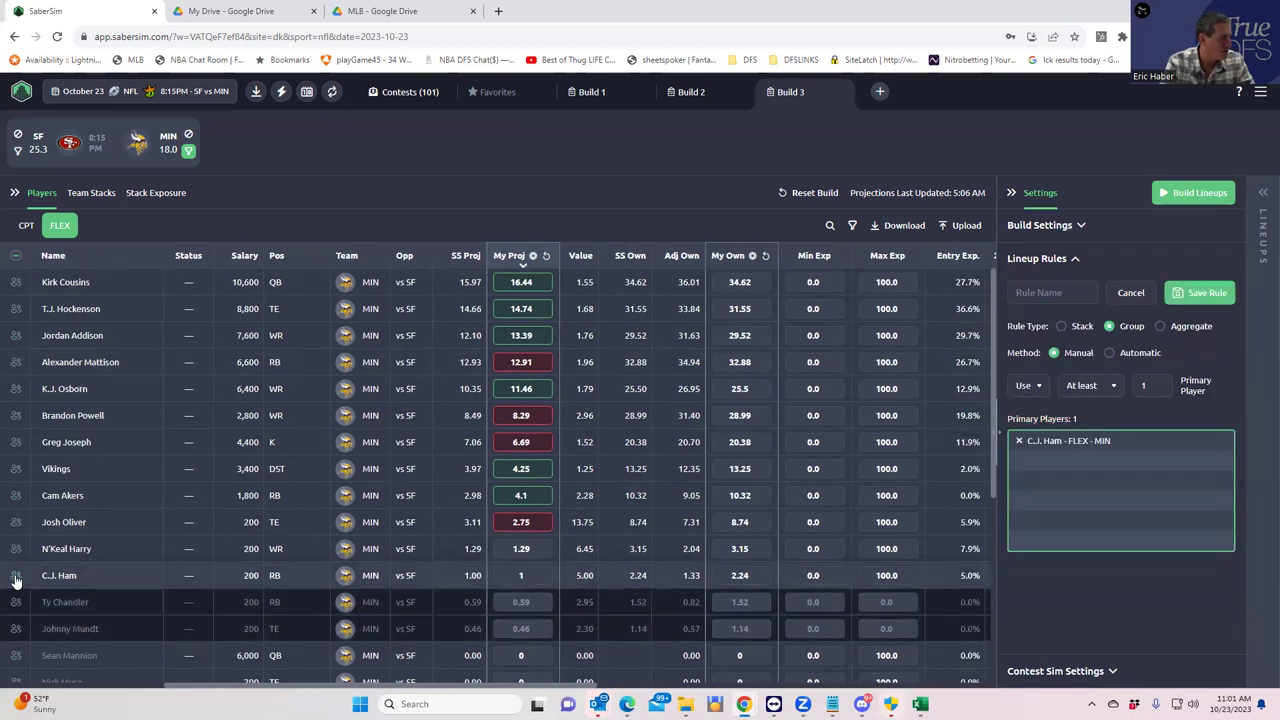
pyautogui.click(13, 497)
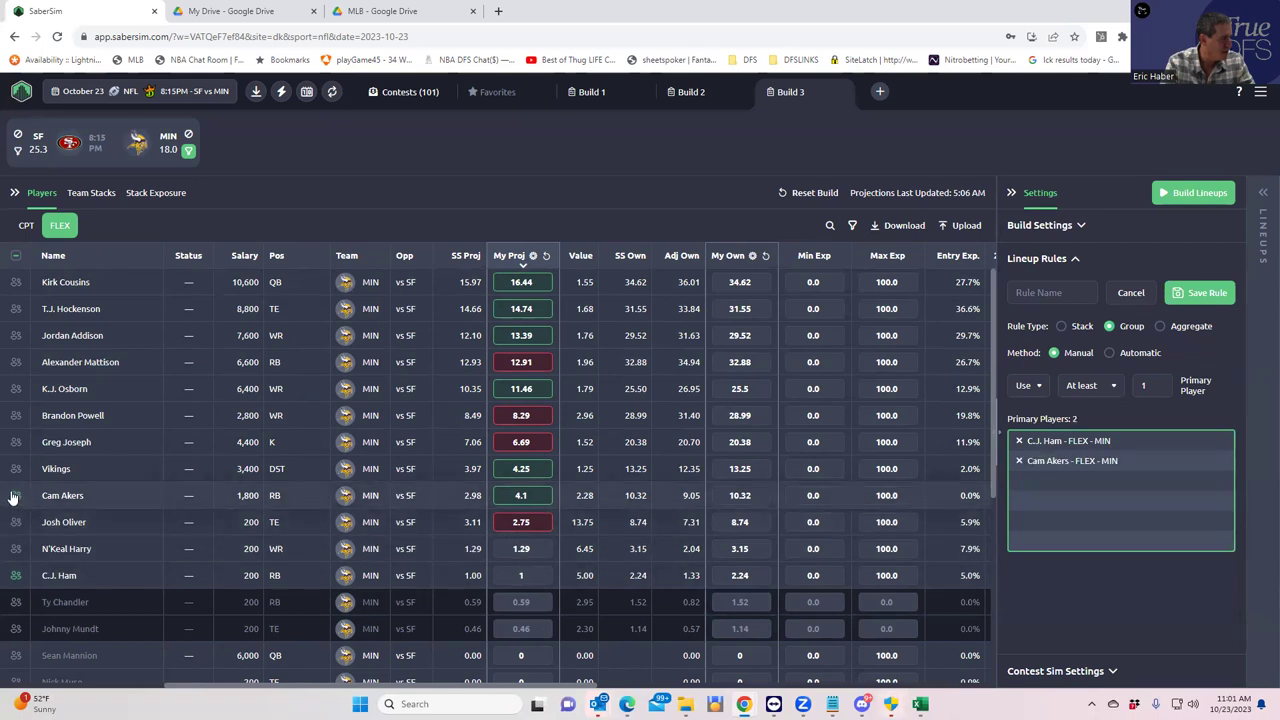
pyautogui.click(25, 226)
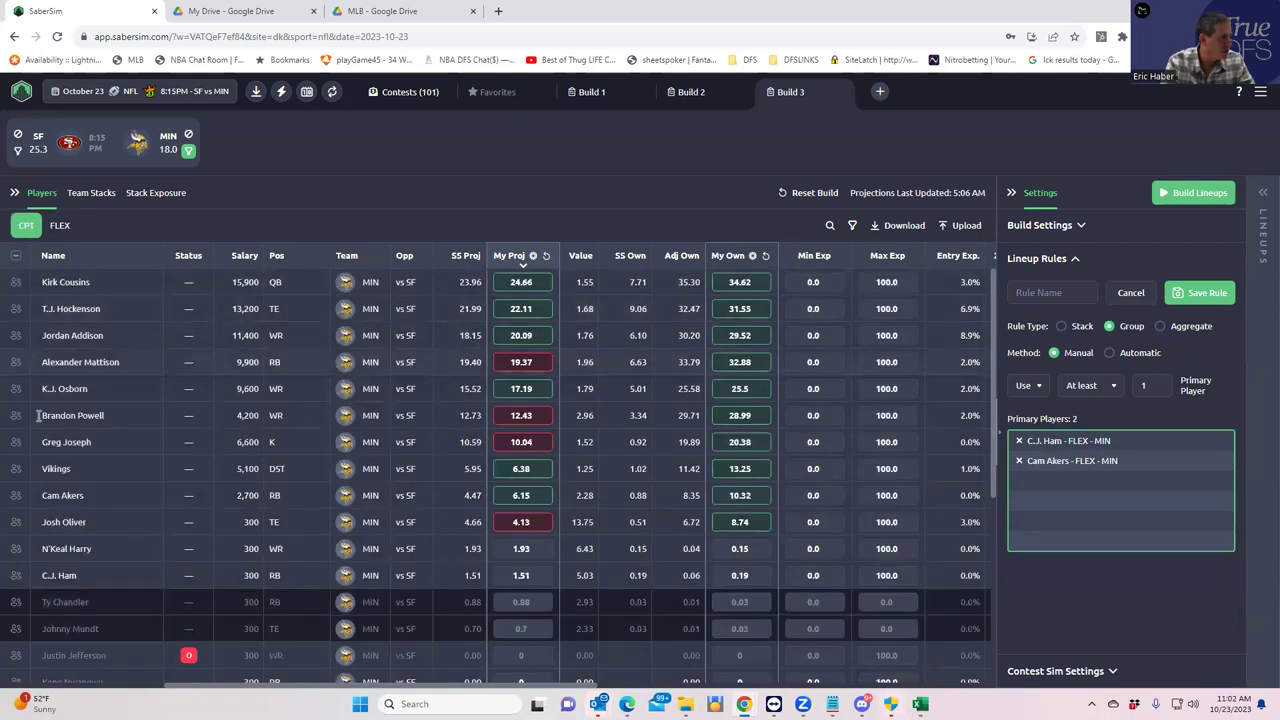
pyautogui.click(15, 578)
pyautogui.click(13, 497)
# - Limit the Ham and Akers group to no more than 1 primary player and save it as MinRB2
pyautogui.click(1085, 388)
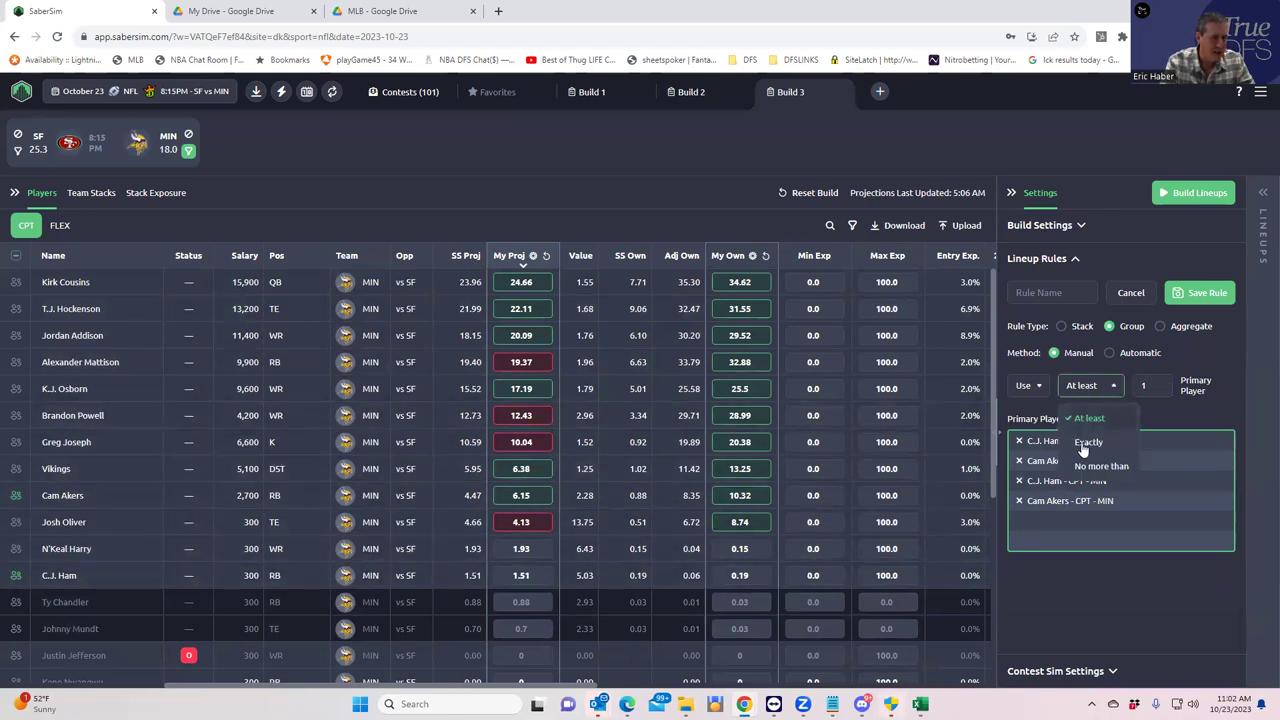
pyautogui.click(1088, 466)
pyautogui.click(1036, 292)
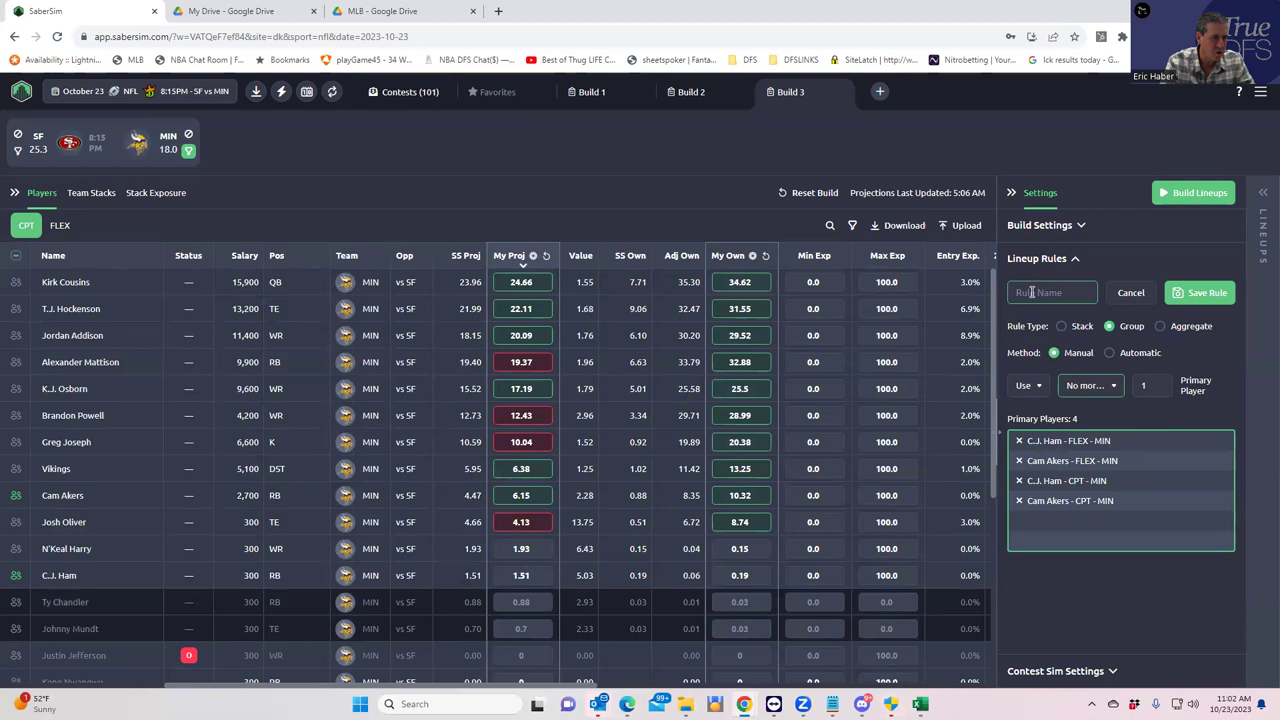
pyautogui.write('M')
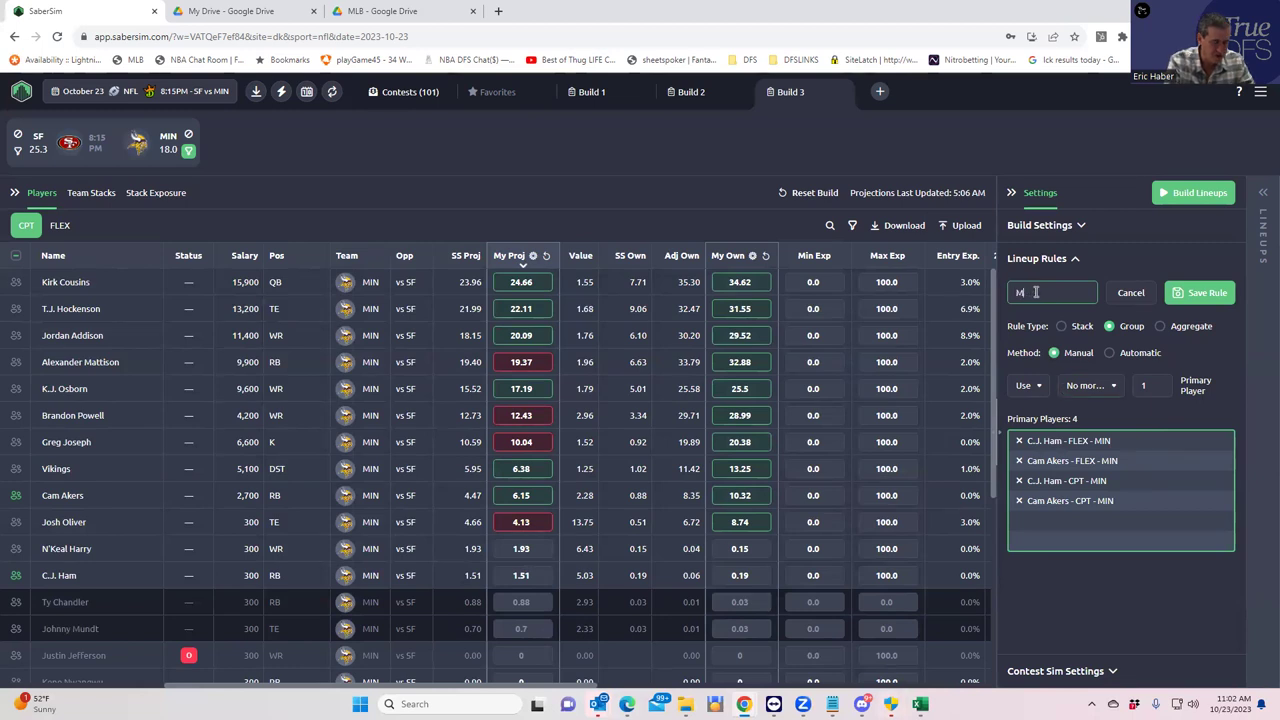
pyautogui.write('inRB2')
pyautogui.click(1205, 293)
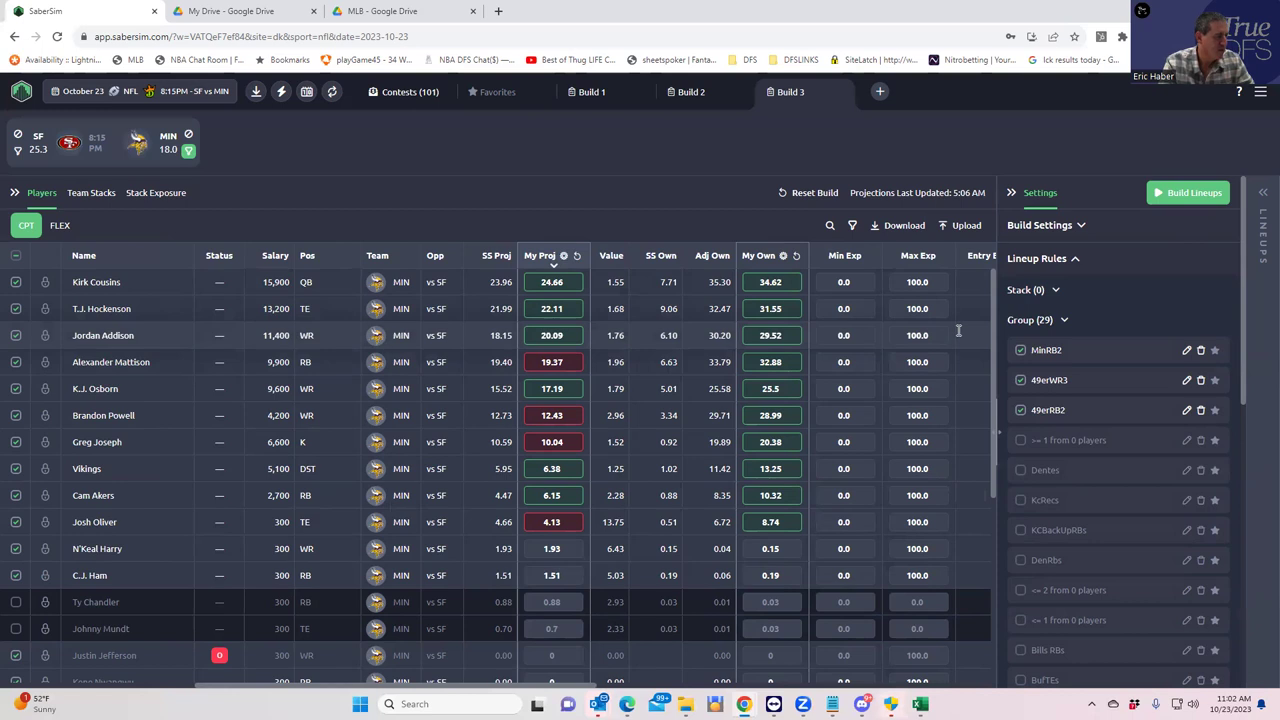
pyautogui.click(16, 496)
pyautogui.click(16, 496)
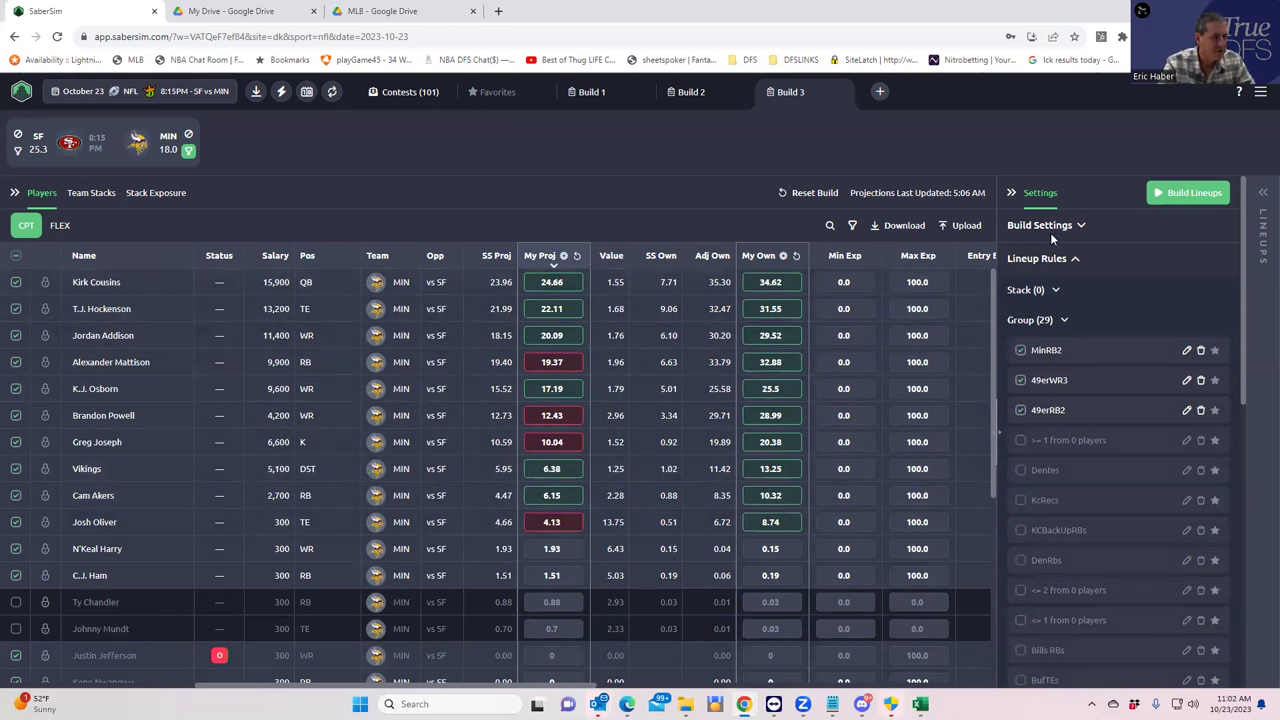
# - Create another group rule with the CPT and FLEX entries of Cam Akers and Alexander Mattison as primary players
pyautogui.scroll(-10, 1234, 420)
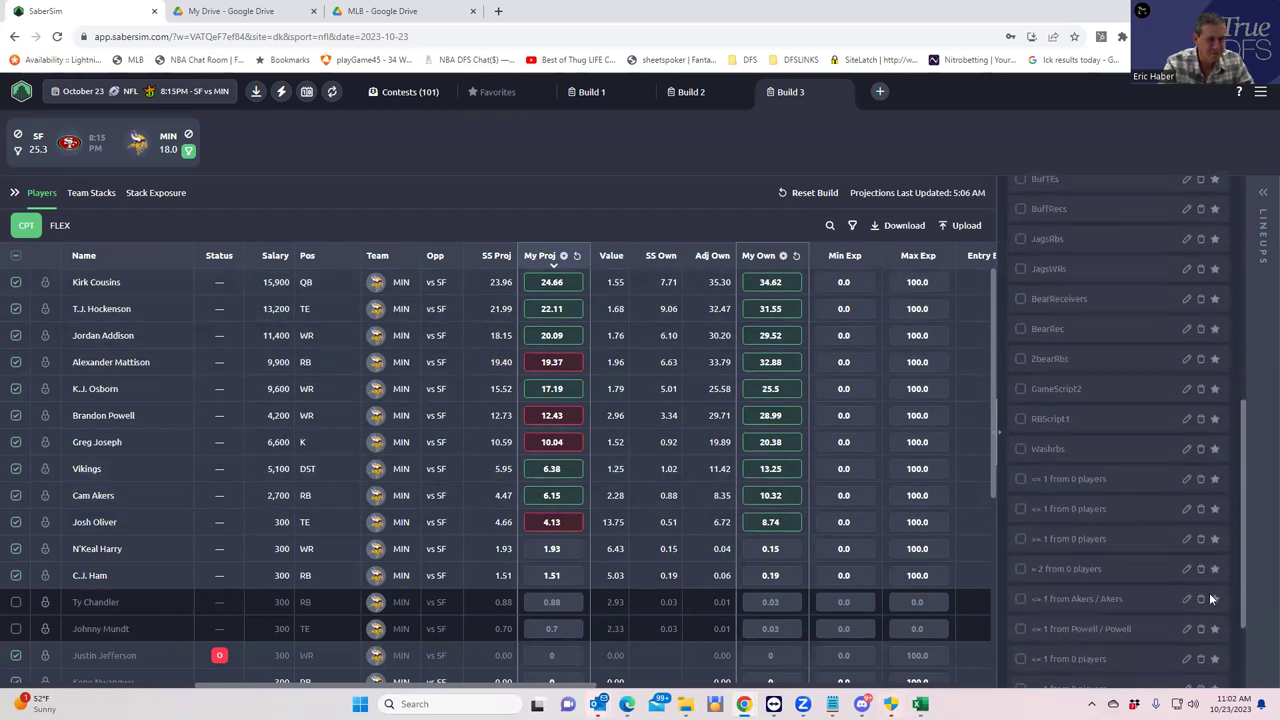
pyautogui.click(1040, 642)
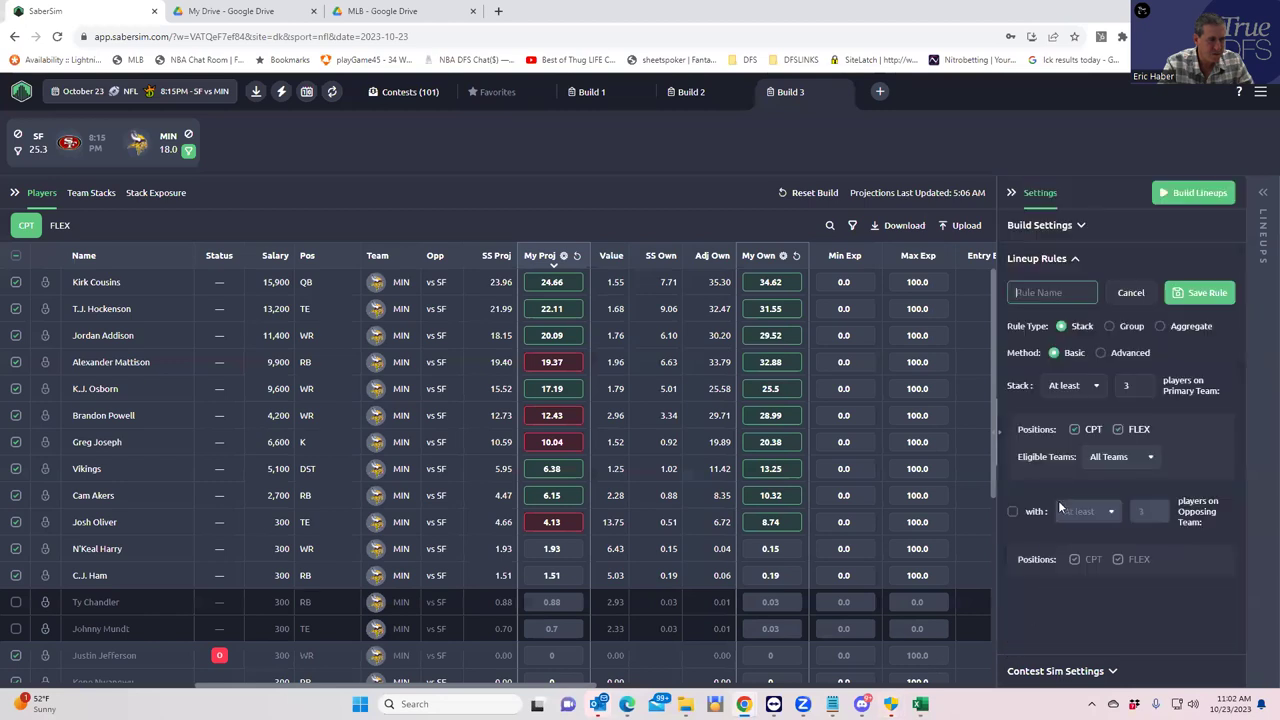
pyautogui.click(1110, 327)
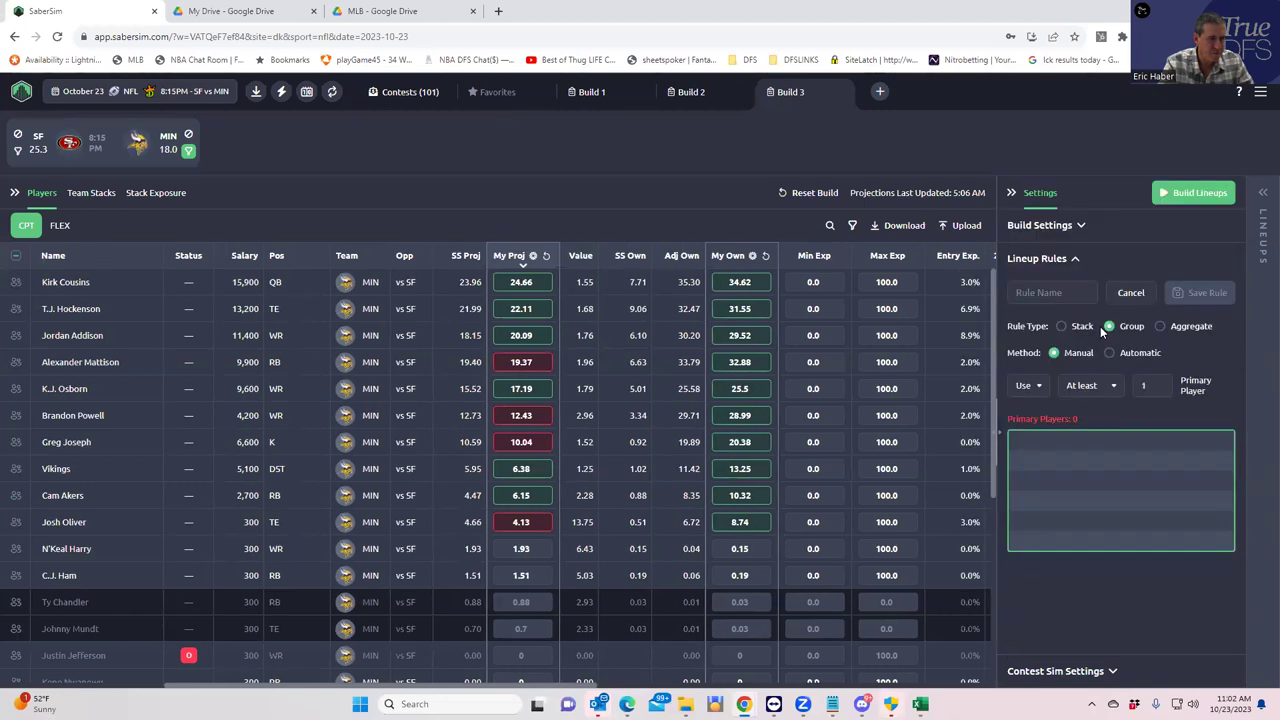
pyautogui.click(15, 495)
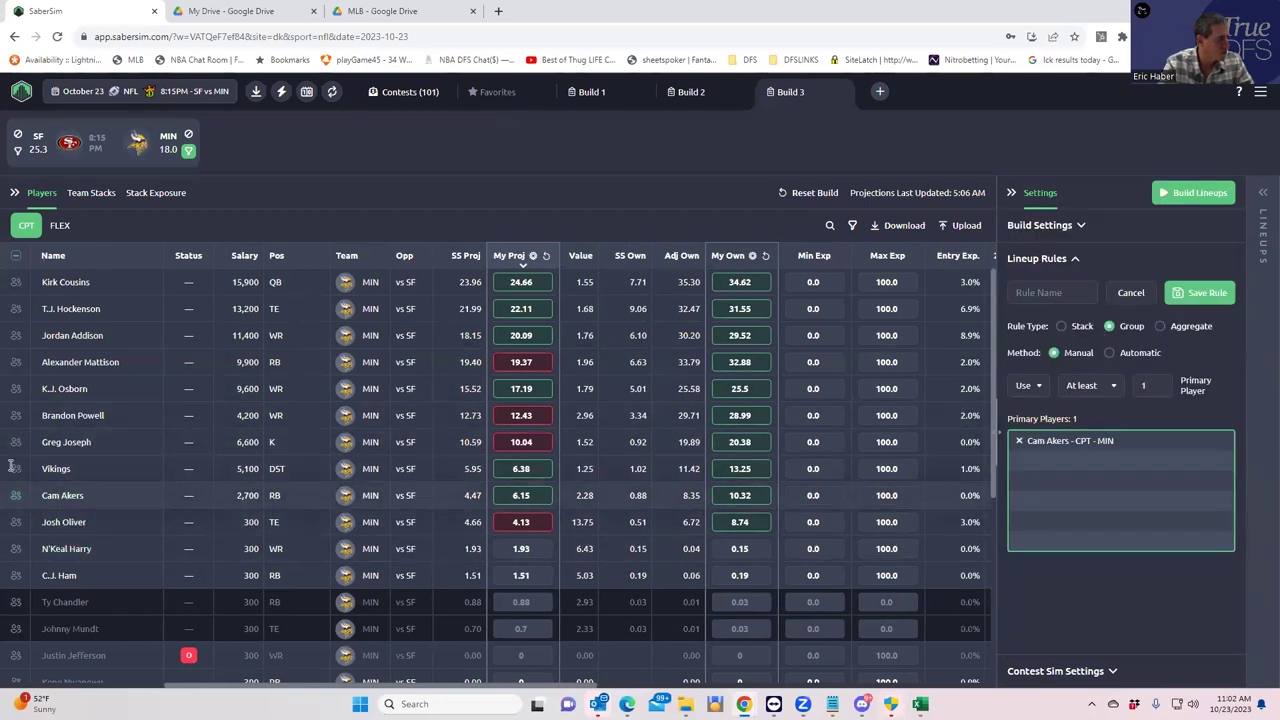
pyautogui.click(15, 362)
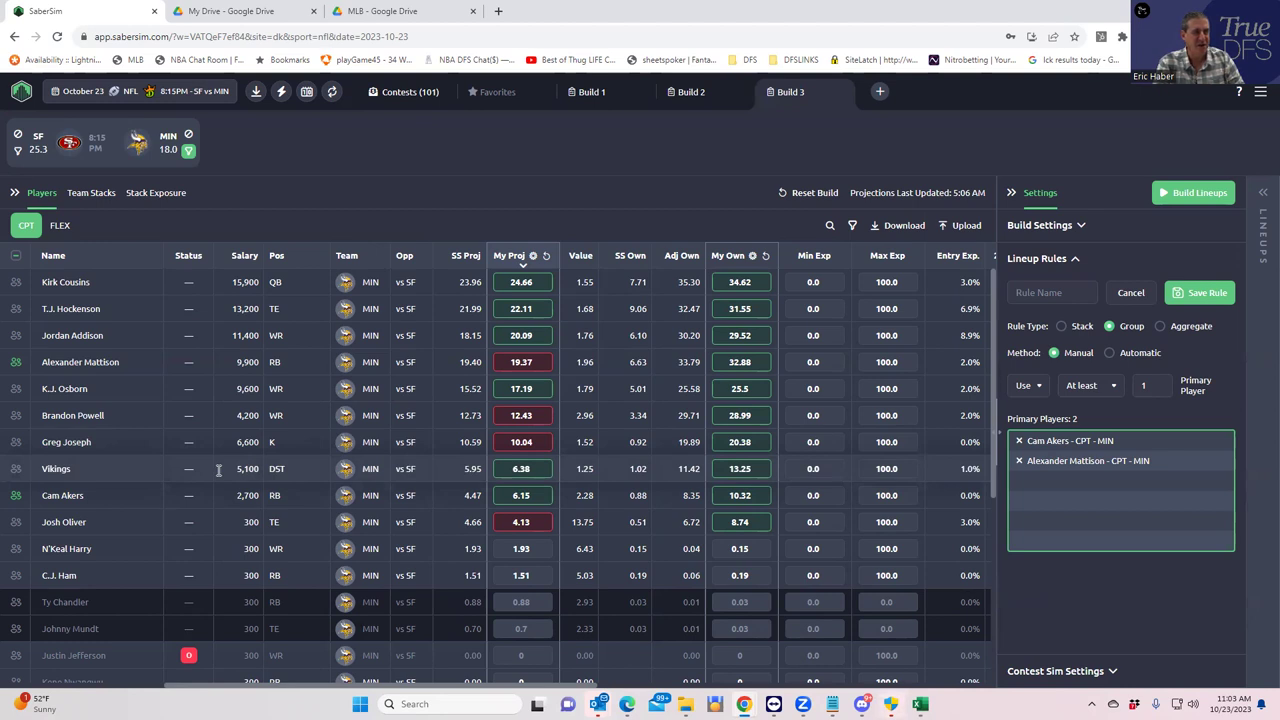
pyautogui.click(60, 226)
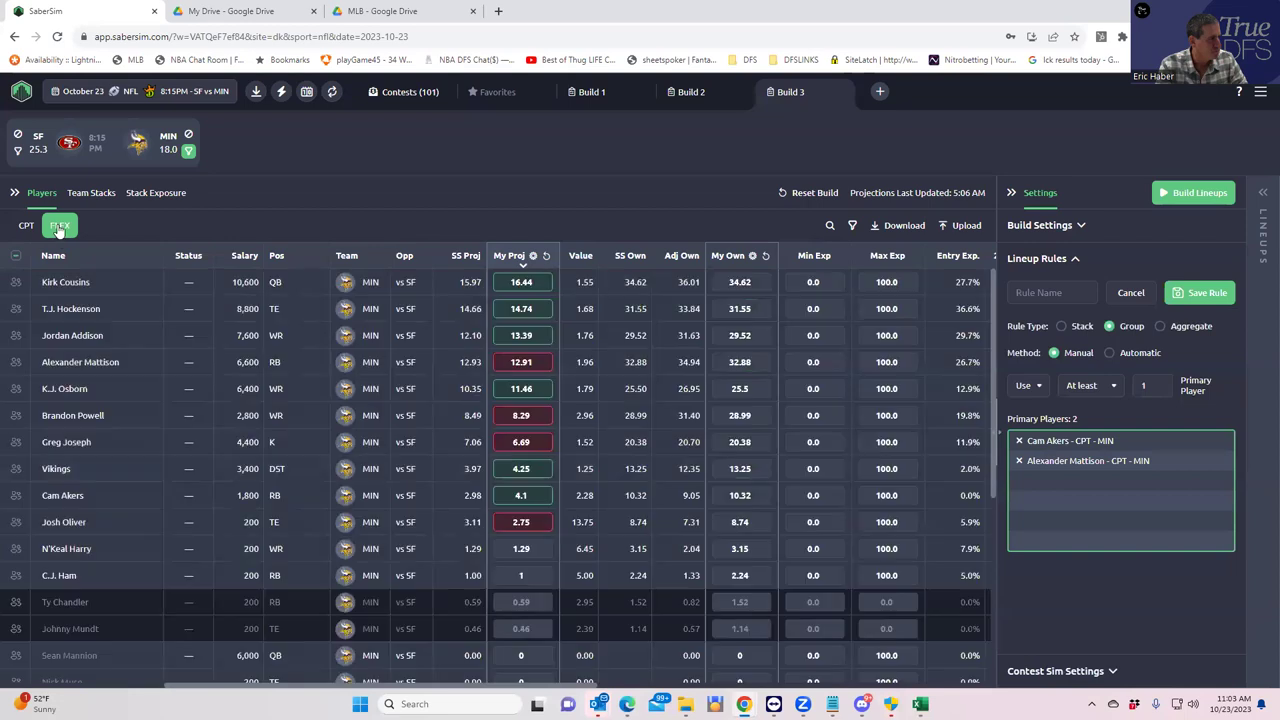
pyautogui.click(15, 336)
pyautogui.click(15, 336)
pyautogui.click(16, 362)
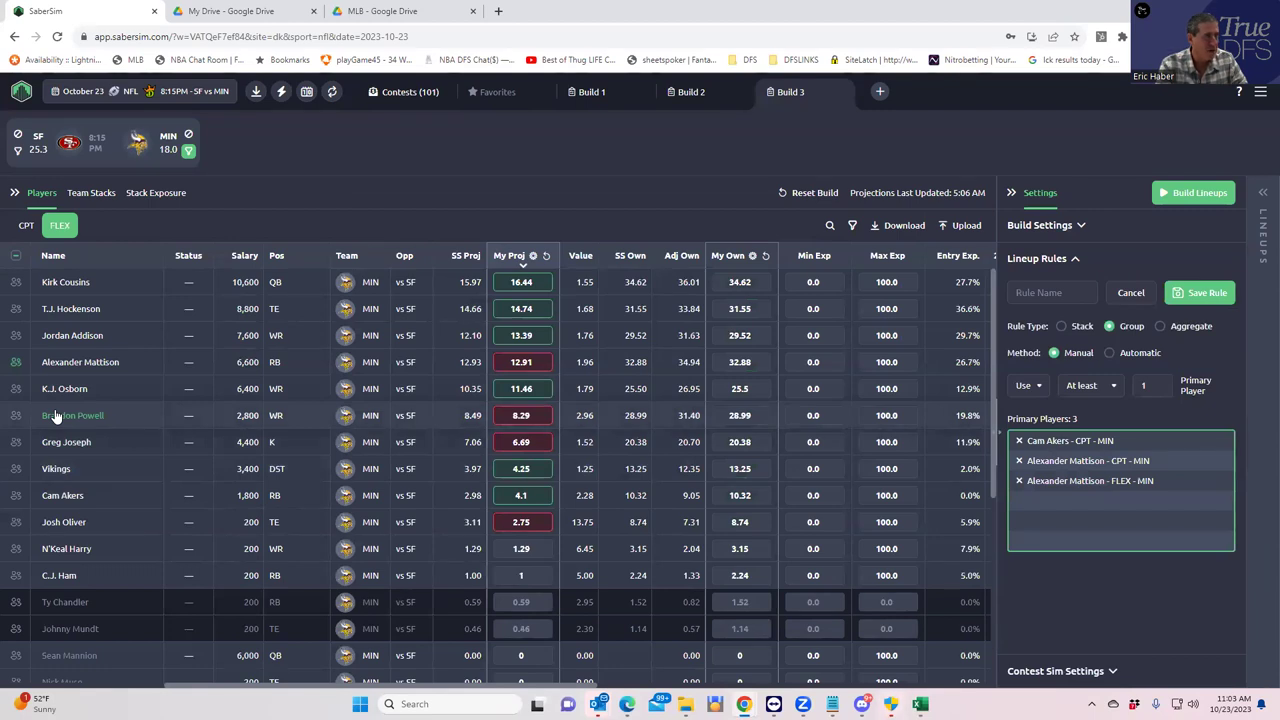
pyautogui.click(16, 495)
# - Name the Akers and Mattison group rule MinRB1
pyautogui.click(1046, 293)
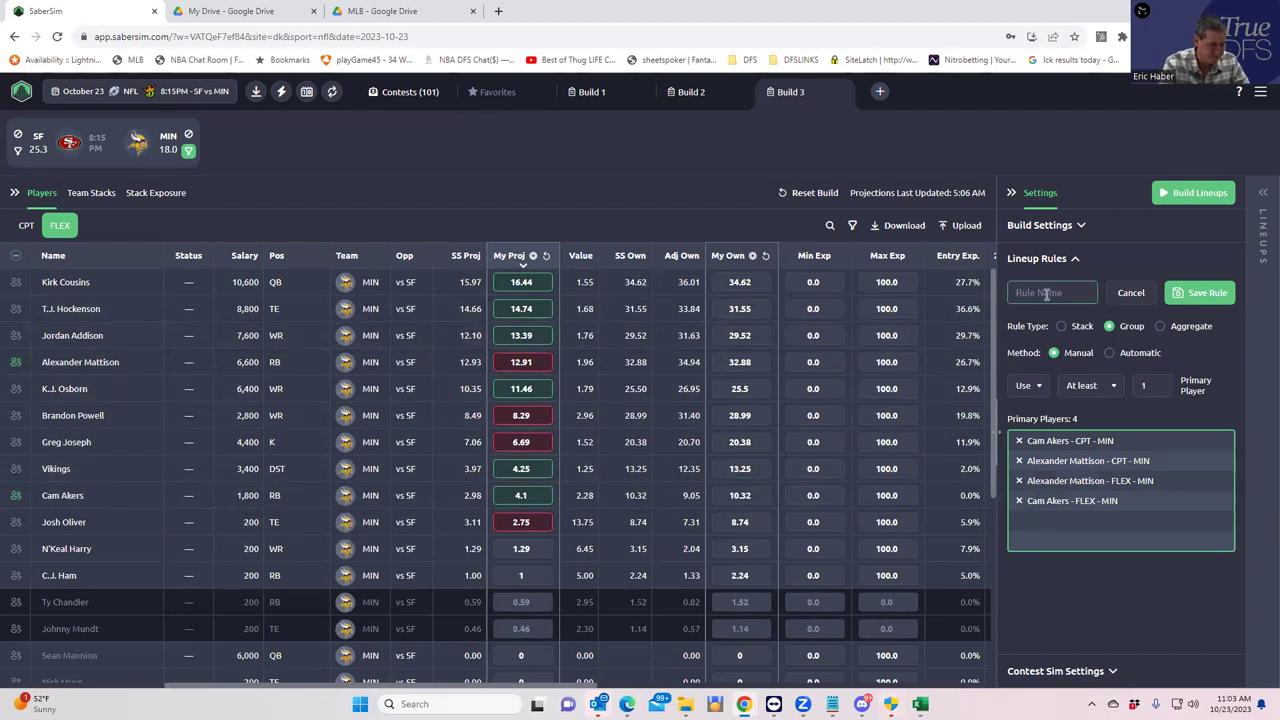
pyautogui.write('mIN')
pyautogui.press('BackSpace')
pyautogui.press('BackSpace')
pyautogui.press('BackSpace')
pyautogui.write('MinRB')
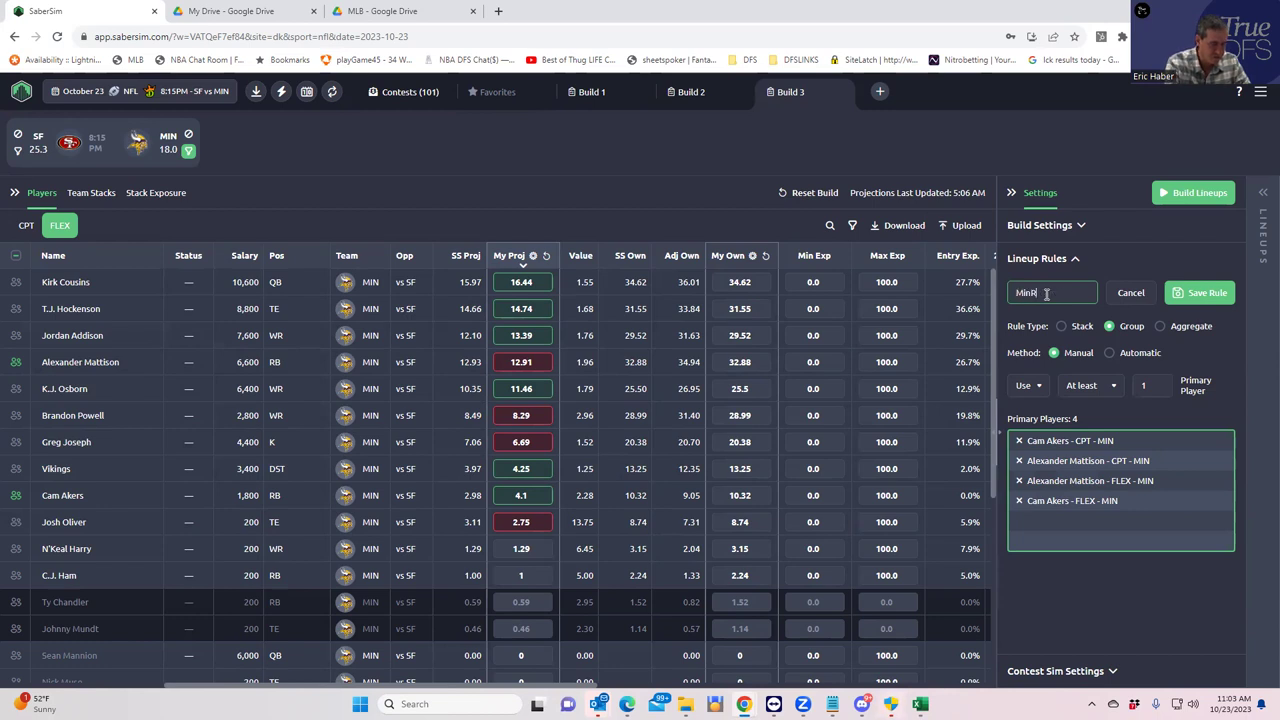
pyautogui.write('1')
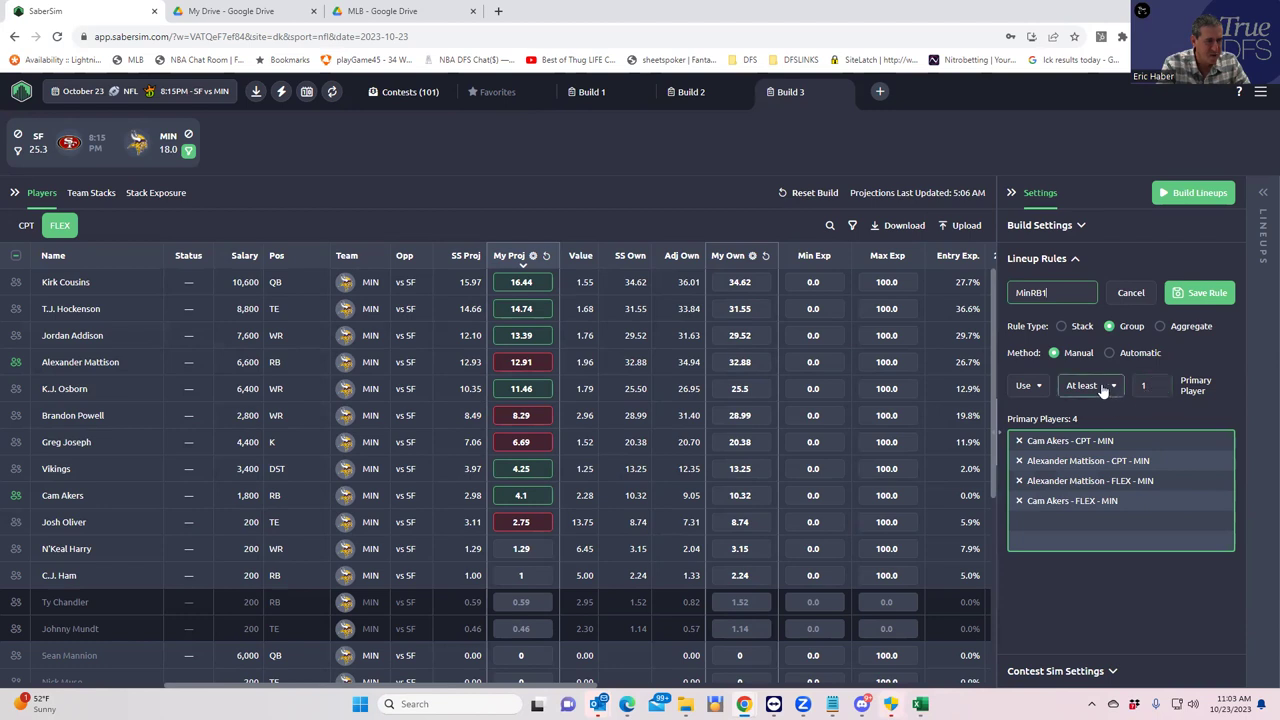
# - Limit the MinRB1 group to no more than 1 primary player and save the rule
pyautogui.click(1103, 388)
pyautogui.click(1098, 470)
pyautogui.click(1196, 293)
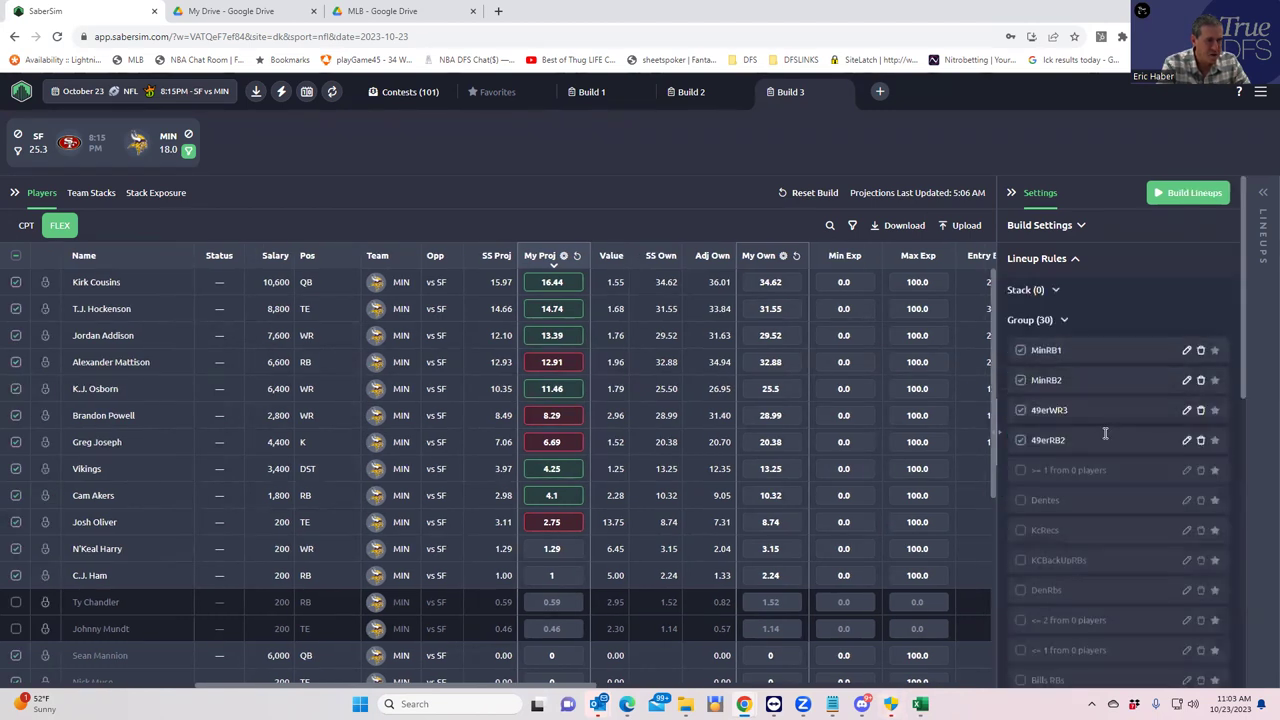
# - Check the primary players and limit of the 49erRB2 rule and save it again
pyautogui.click(1187, 441)
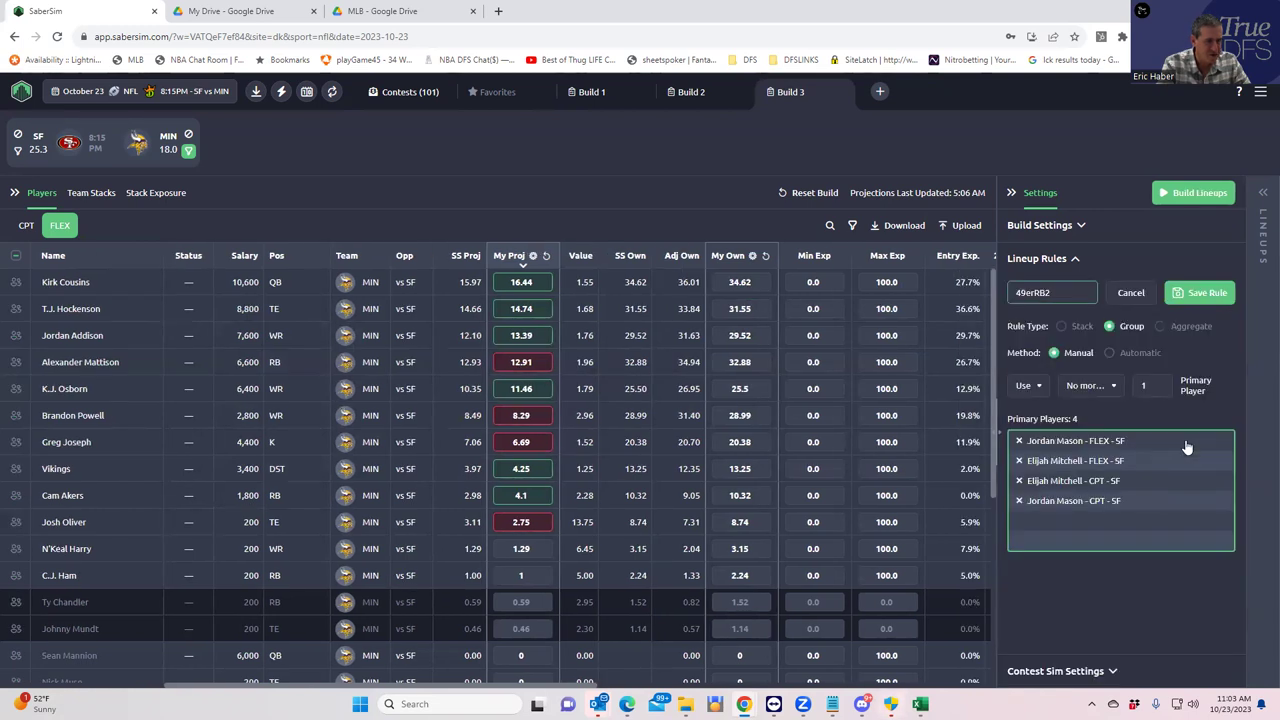
pyautogui.click(1195, 294)
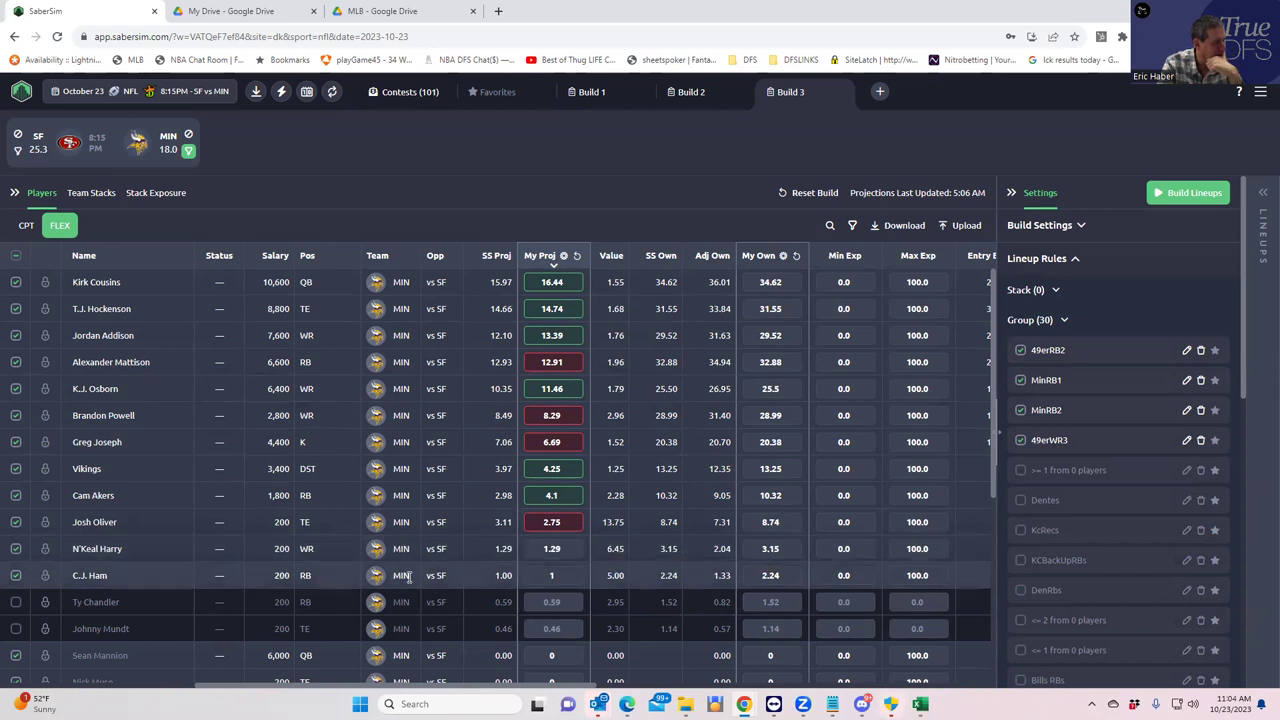
# - Set N'Keal Harry's FLEX projection to 2 and check the Minnesota CPT pool
pyautogui.click(529, 544)
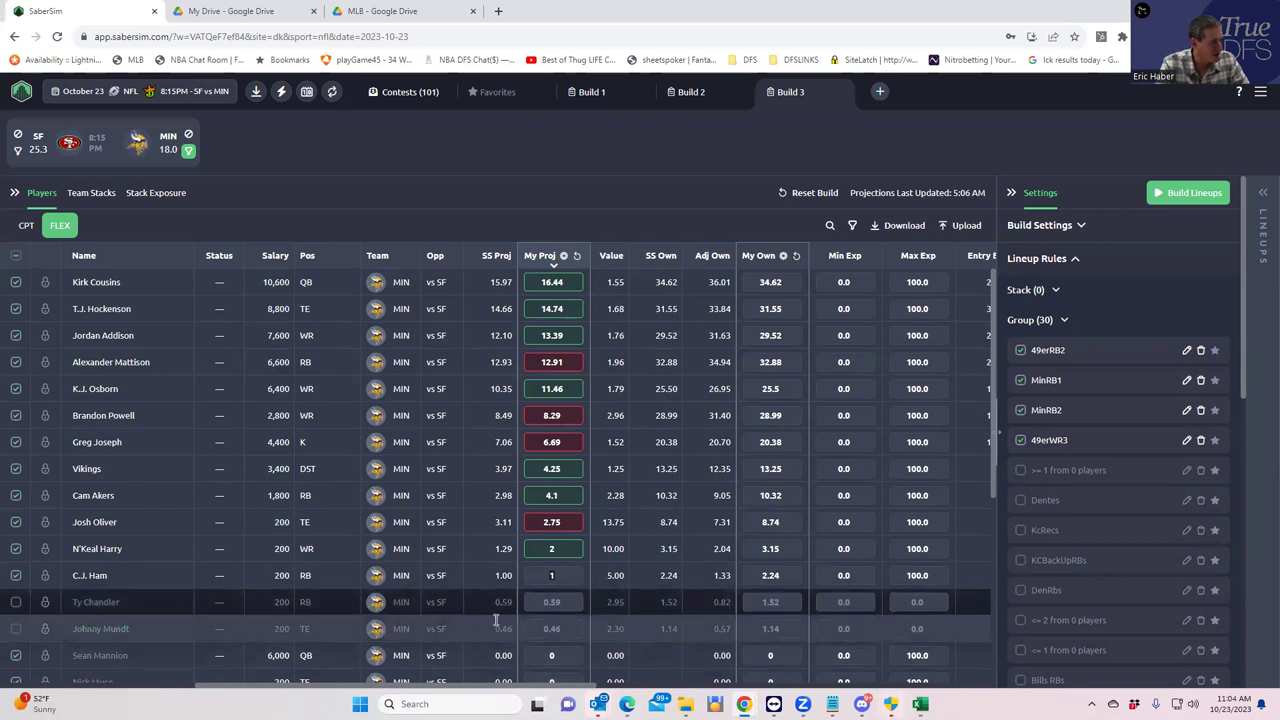
pyautogui.click(26, 227)
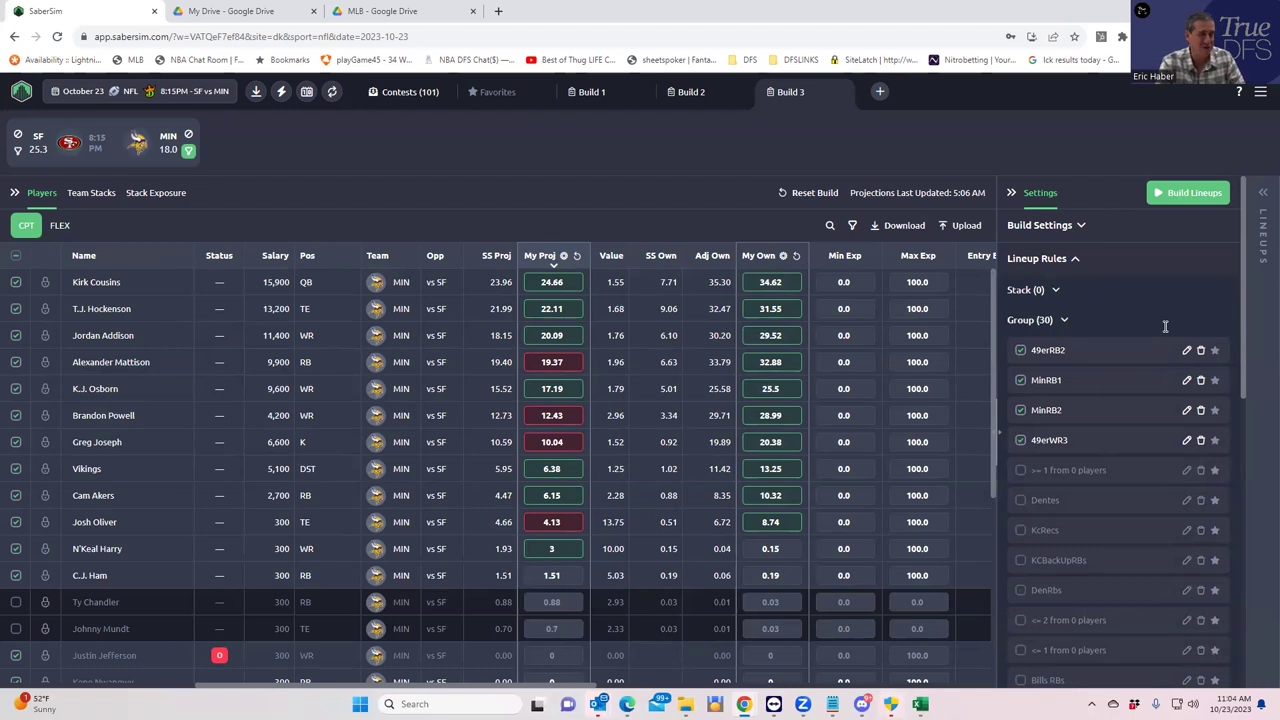
# - Set the build to 100 lineups with a pool size of 5000
pyautogui.click(1068, 225)
pyautogui.click(1045, 318)
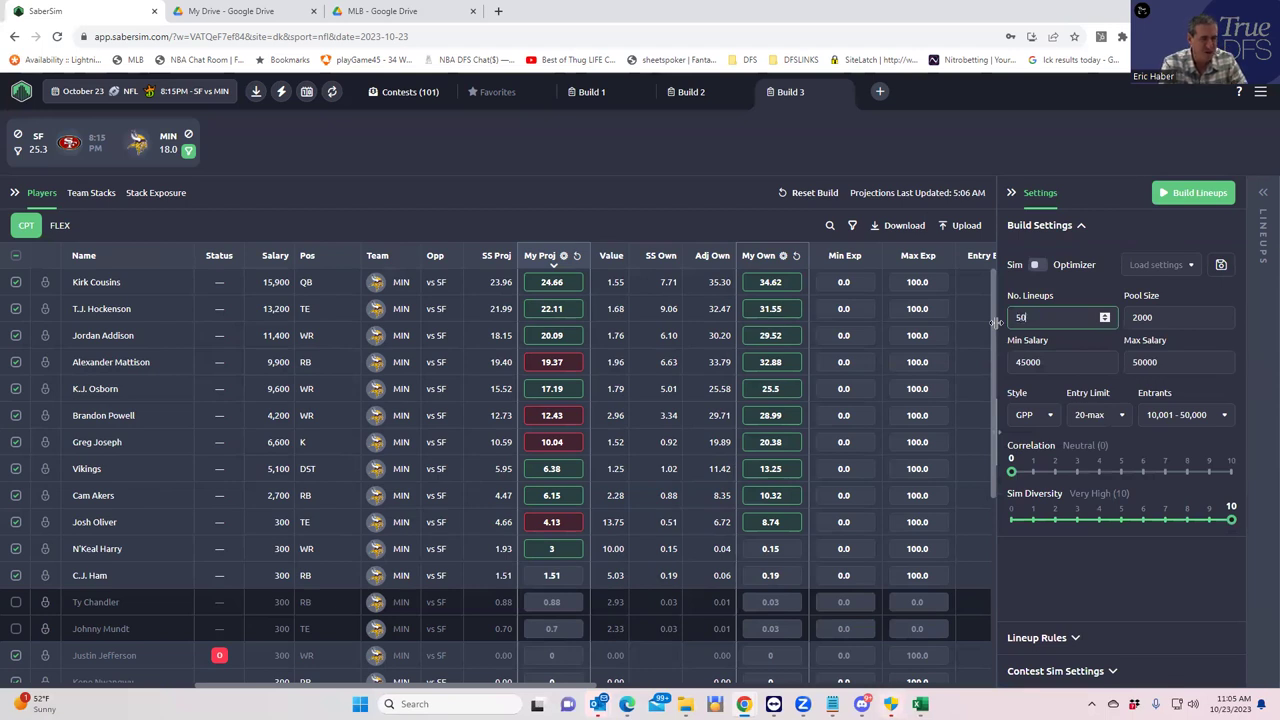
pyautogui.press('Tab')
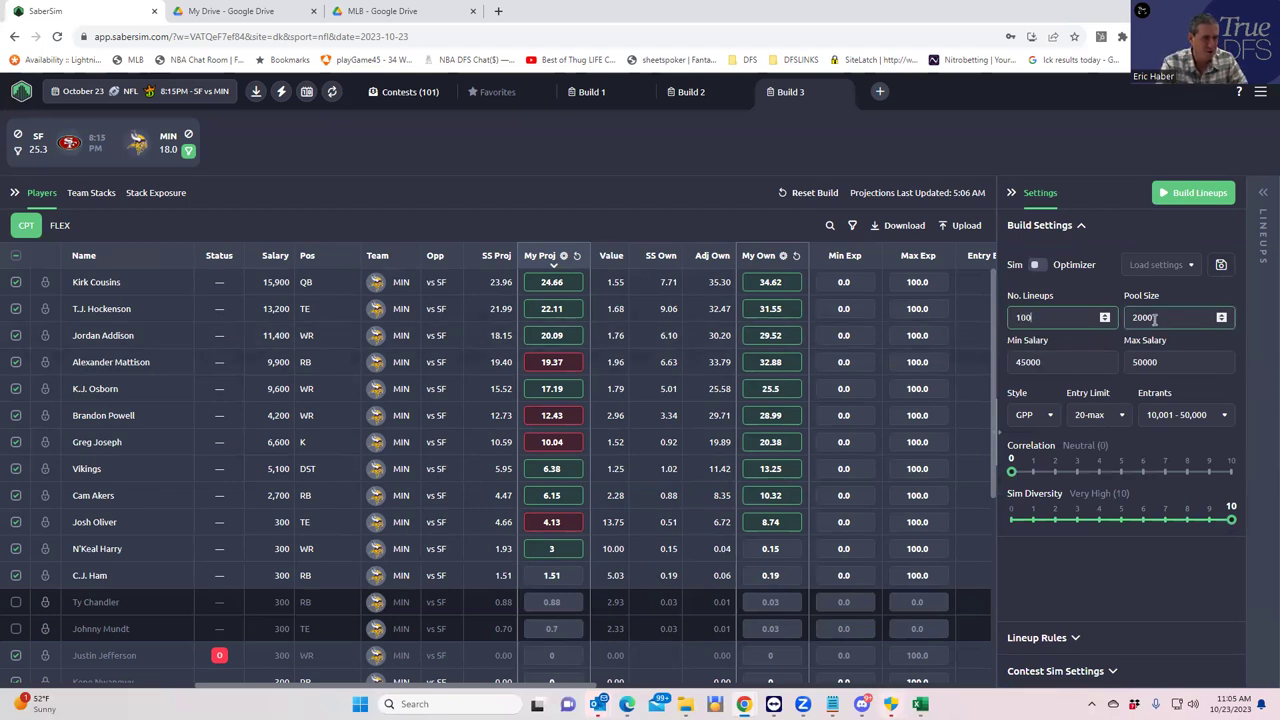
pyautogui.write('5000')
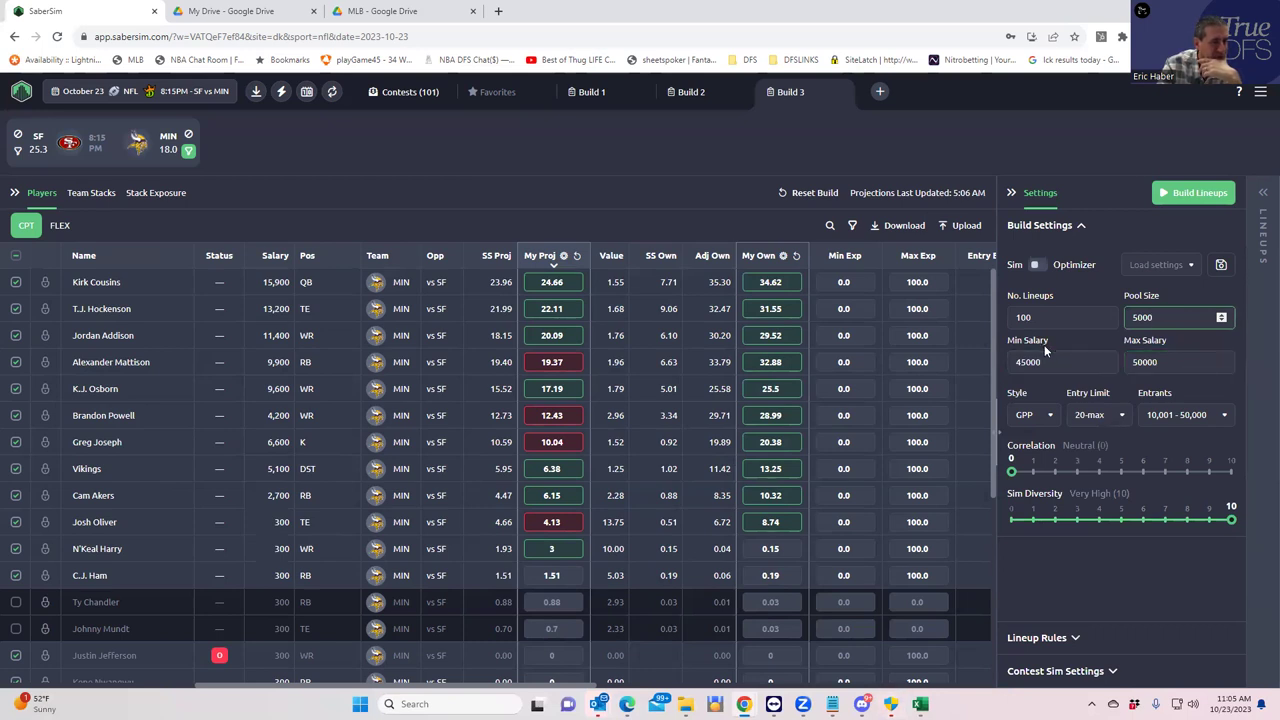
# - Set the minimum salary to 42000 for Build 3 and build the lineups
pyautogui.click(1010, 366)
pyautogui.press('BackSpace')
pyautogui.press('BackSpace')
pyautogui.press('BackSpace')
pyautogui.press('BackSpace')
pyautogui.press('BackSpace')
pyautogui.write('420')
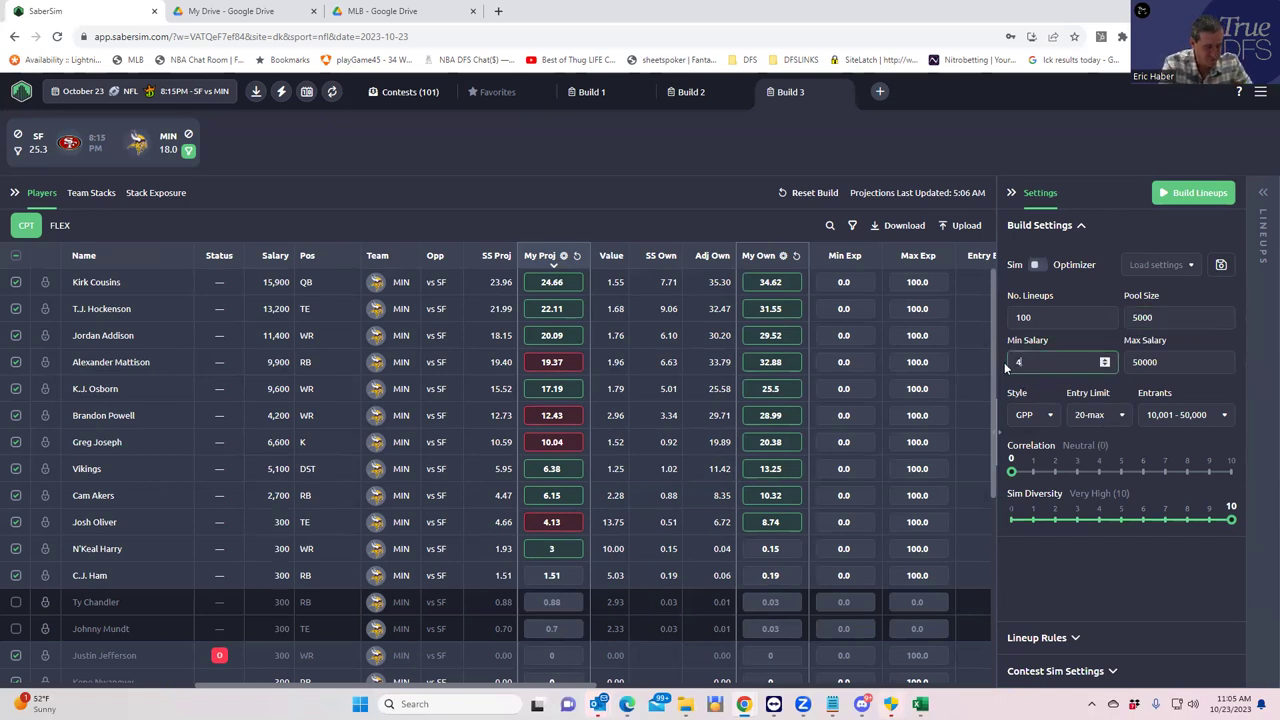
pyautogui.click(1068, 594)
pyautogui.click(1037, 363)
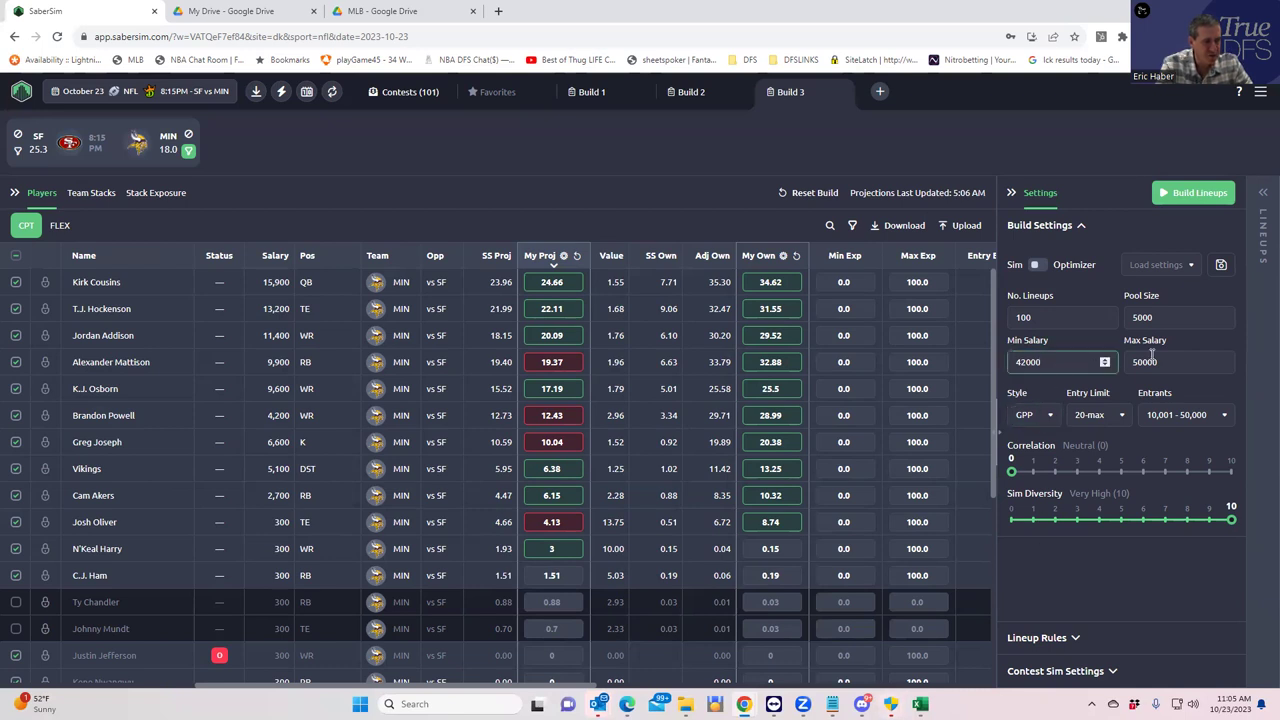
pyautogui.click(1141, 362)
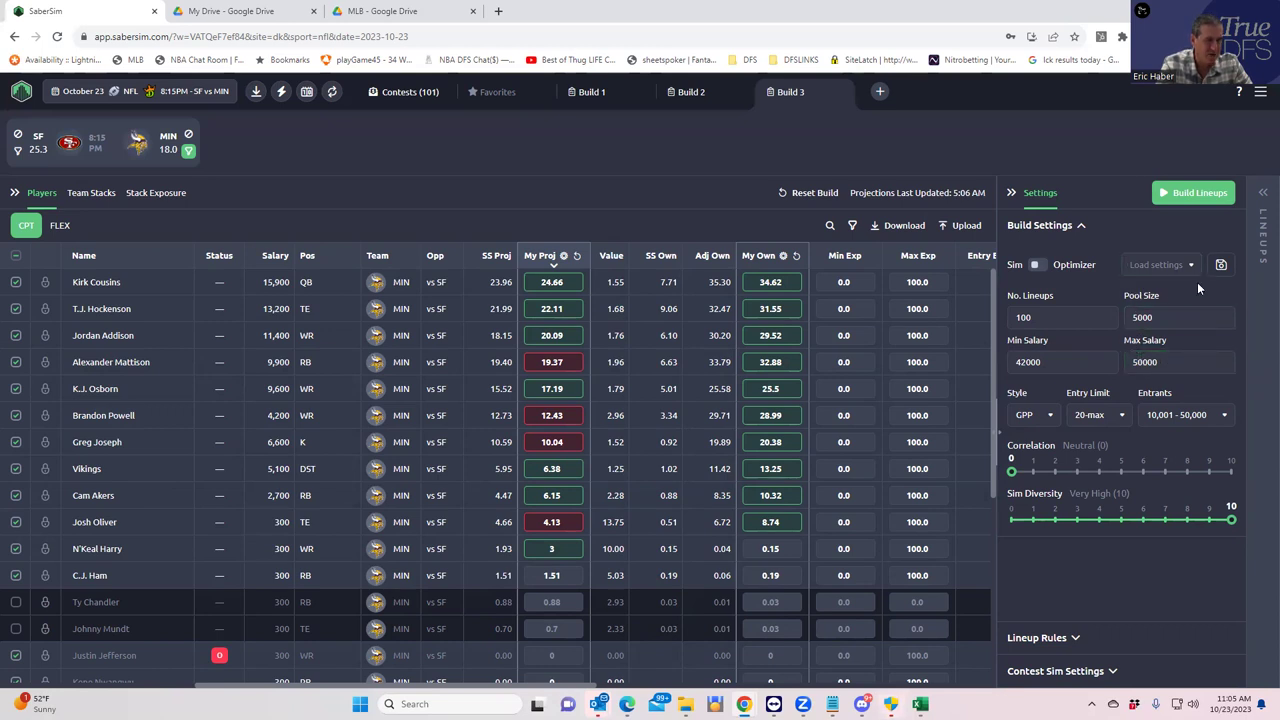
pyautogui.click(1184, 197)
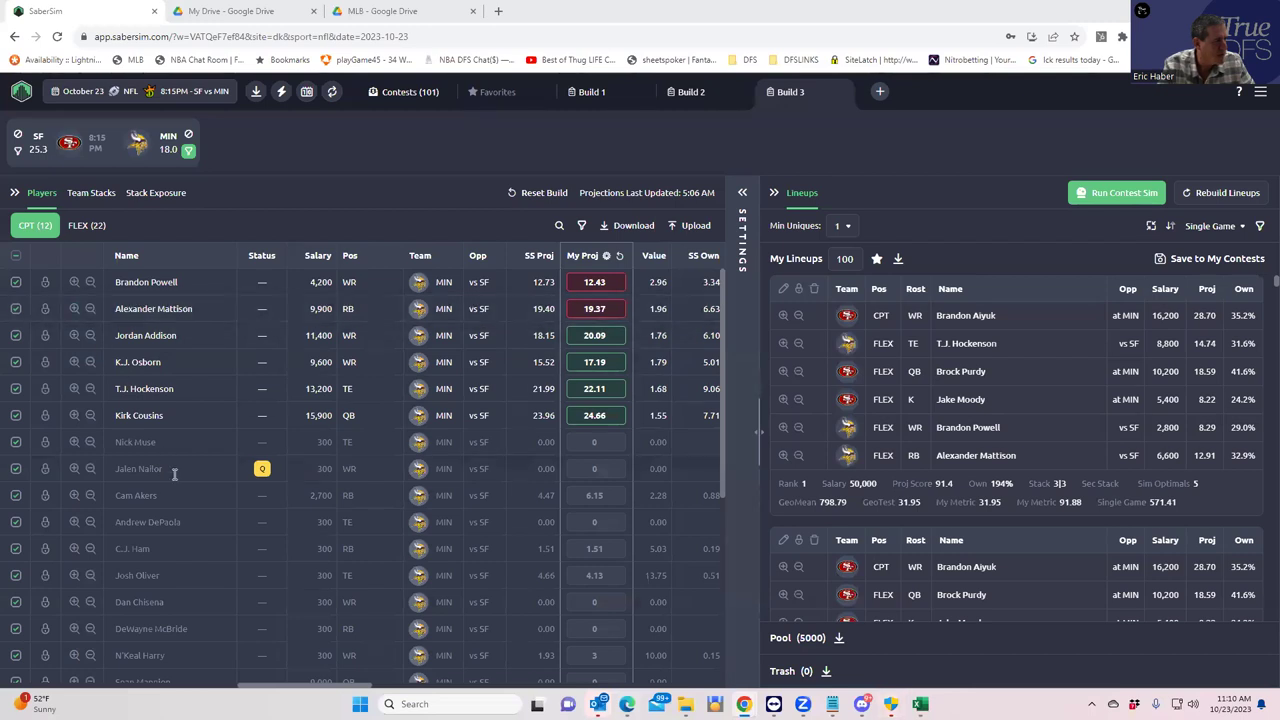
# - Examine the exposure, pool and leverage columns of the Minnesota CPT players and the exposures of the FLEX players
pyautogui.moveTo(327, 688); pyautogui.dragTo(440, 654)
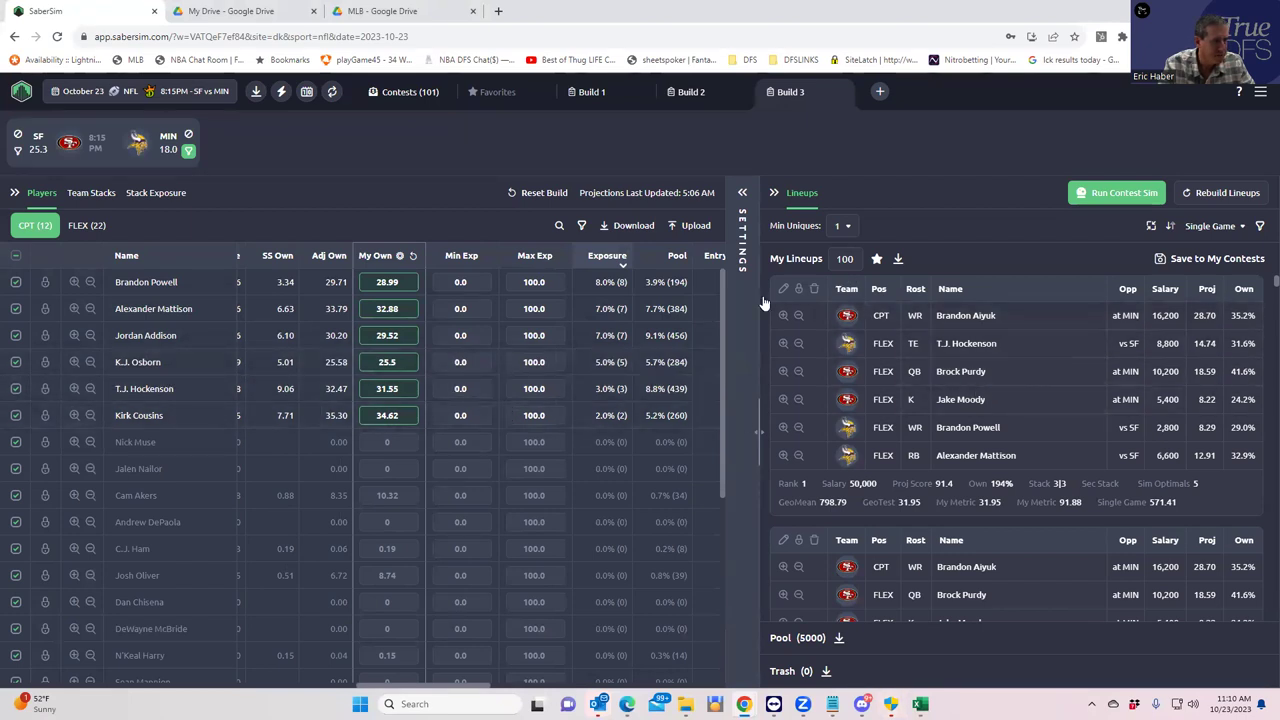
pyautogui.click(602, 258)
pyautogui.click(600, 258)
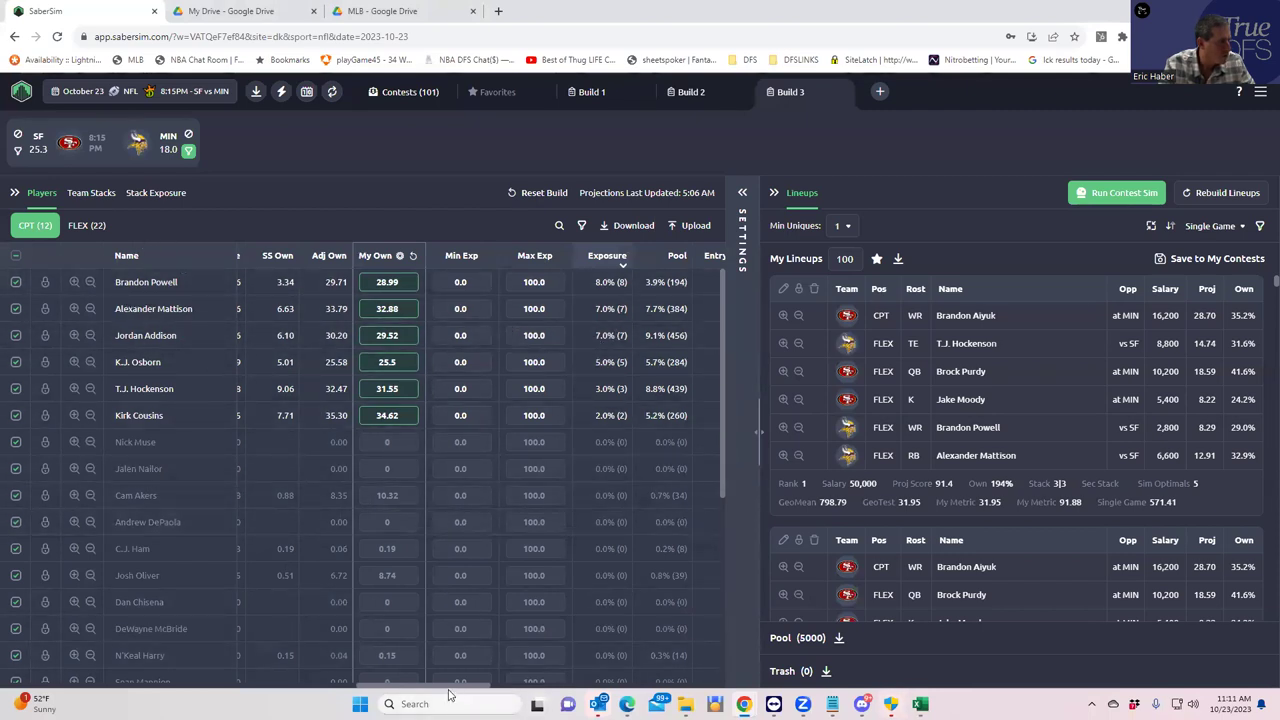
pyautogui.moveTo(402, 688); pyautogui.dragTo(449, 688)
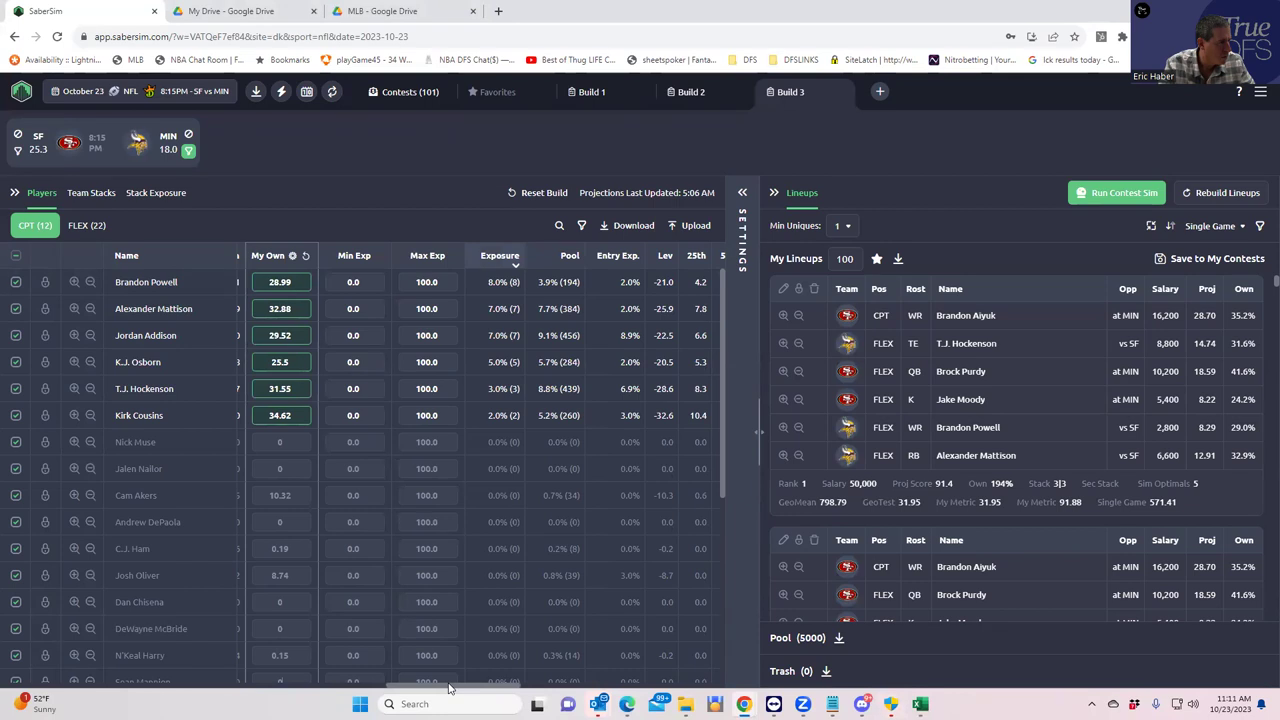
pyautogui.moveTo(449, 688); pyautogui.dragTo(402, 690)
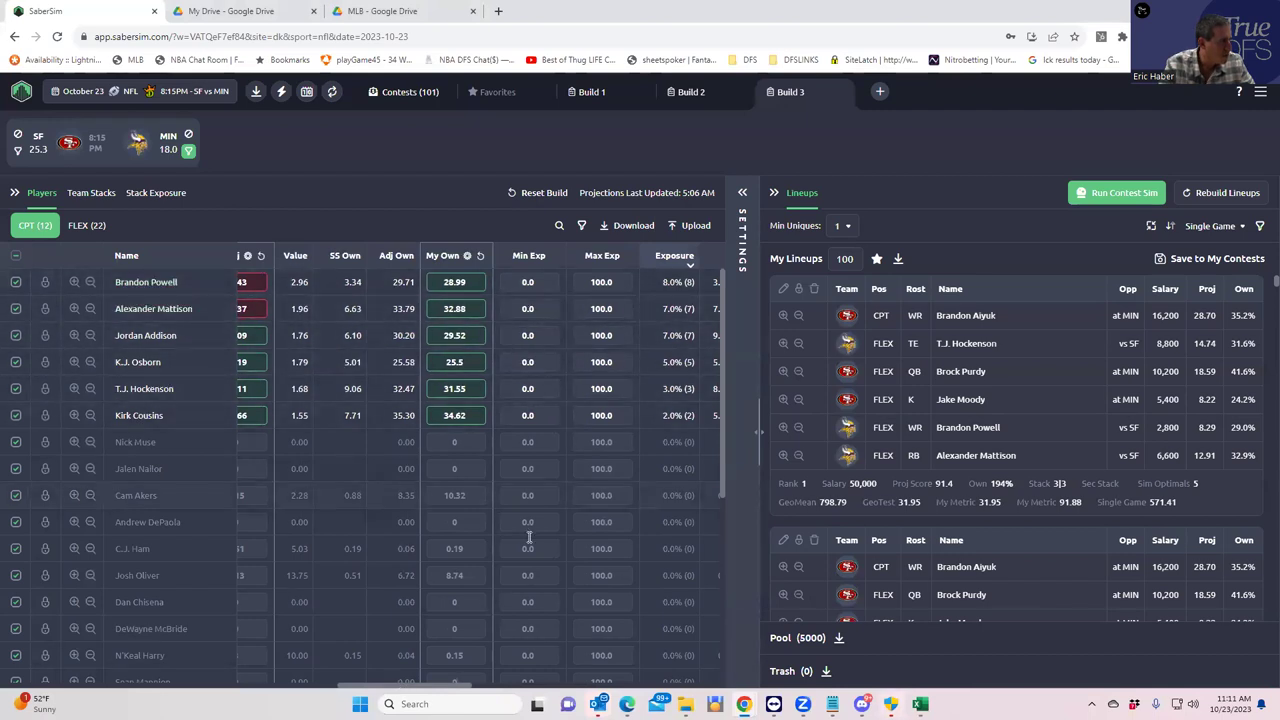
pyautogui.moveTo(722, 408); pyautogui.dragTo(732, 290)
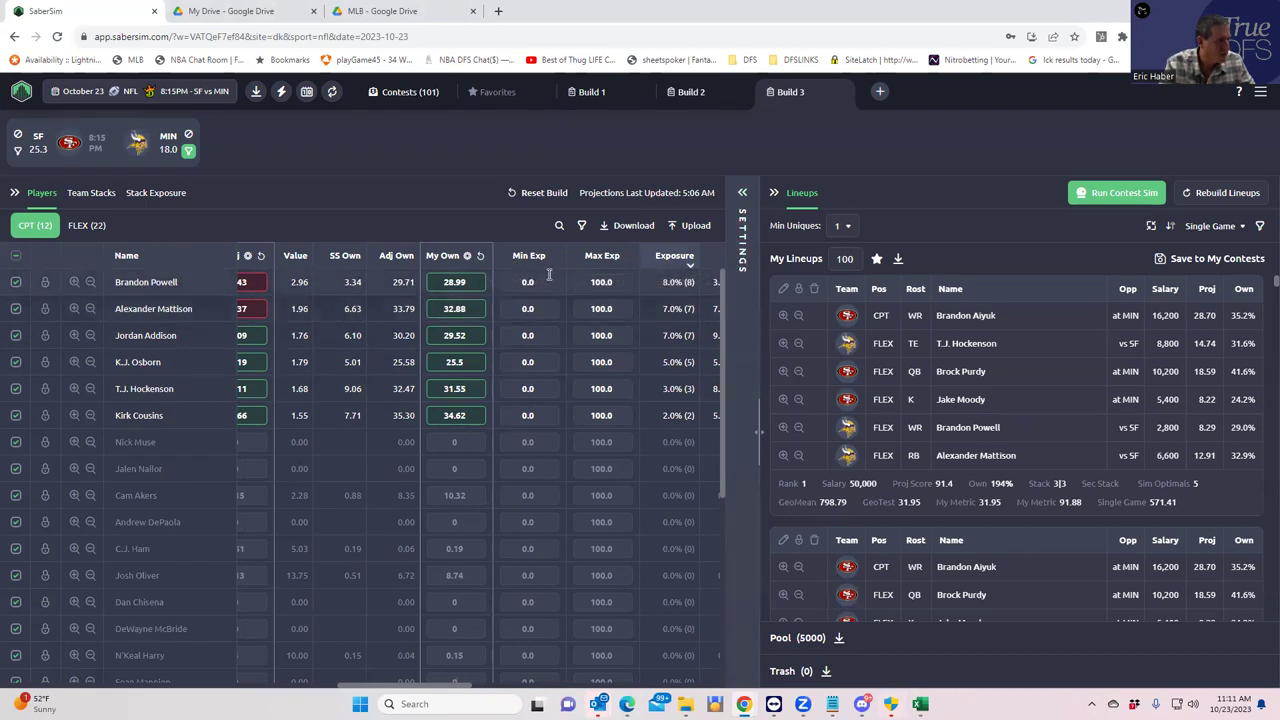
pyautogui.click(85, 228)
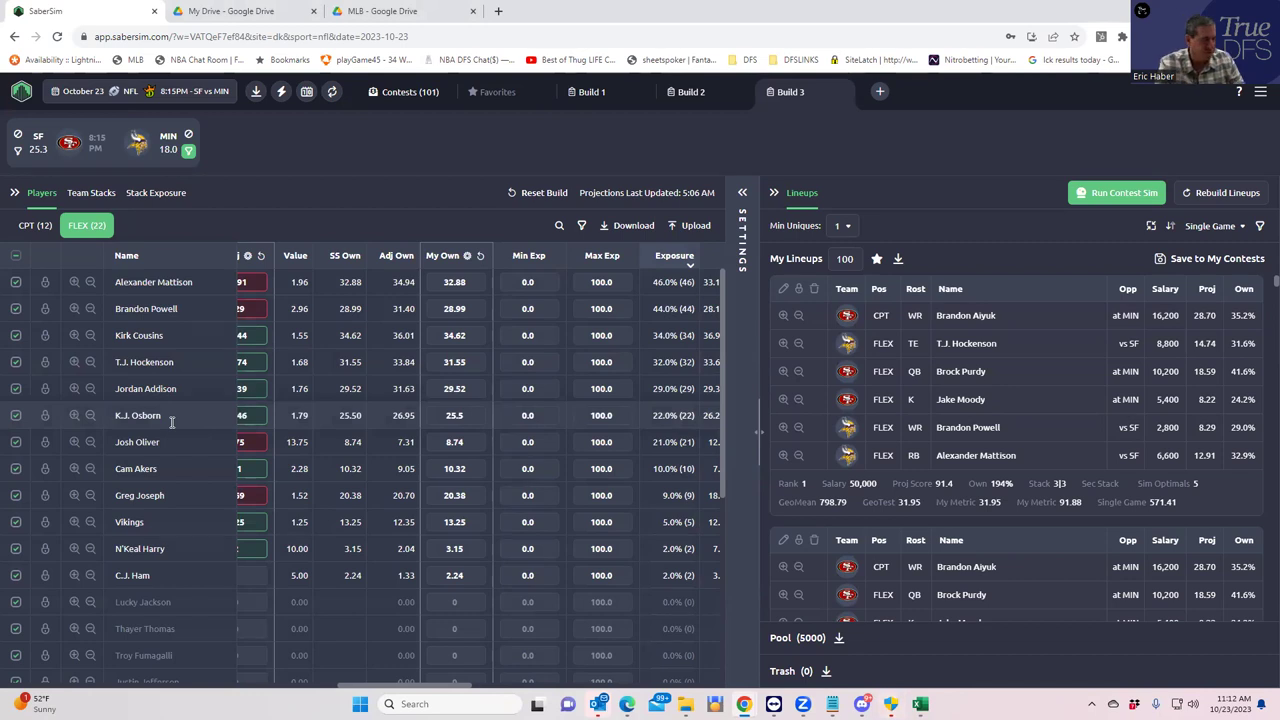
# - Switch to the File Explorer window showing the NFL folder
pyautogui.moveTo(920, 704)
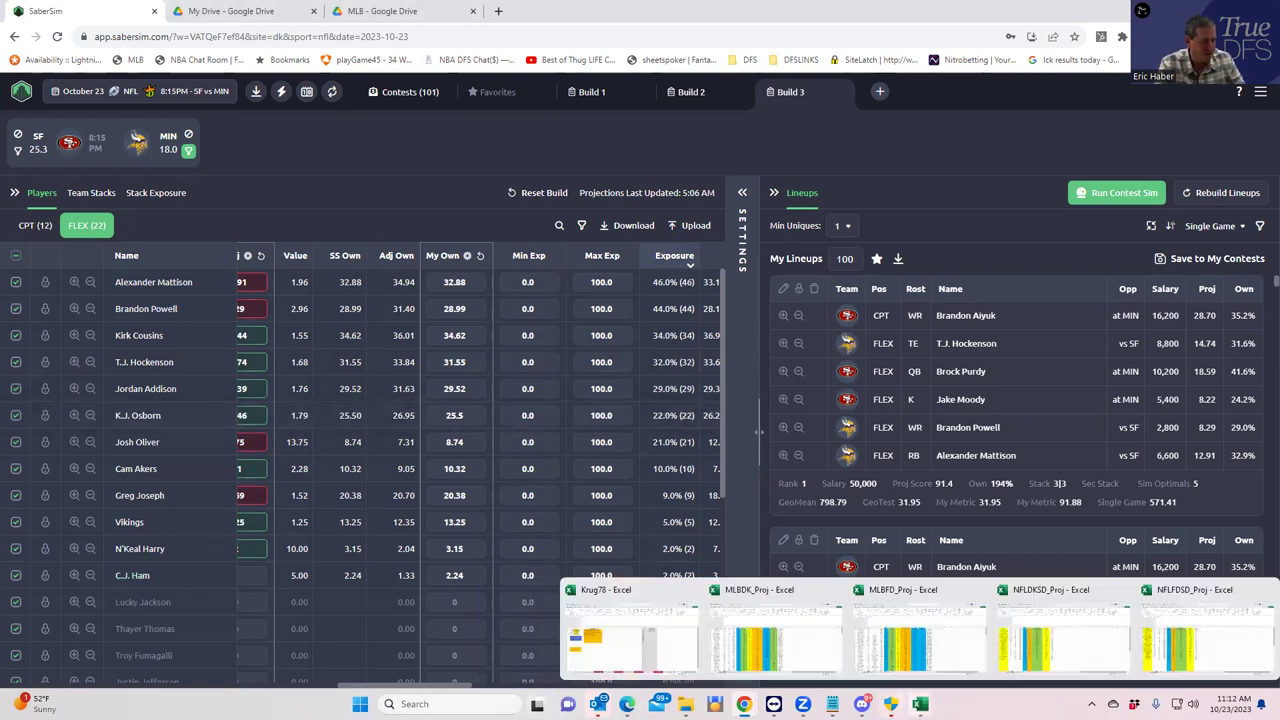
pyautogui.moveTo(685, 704)
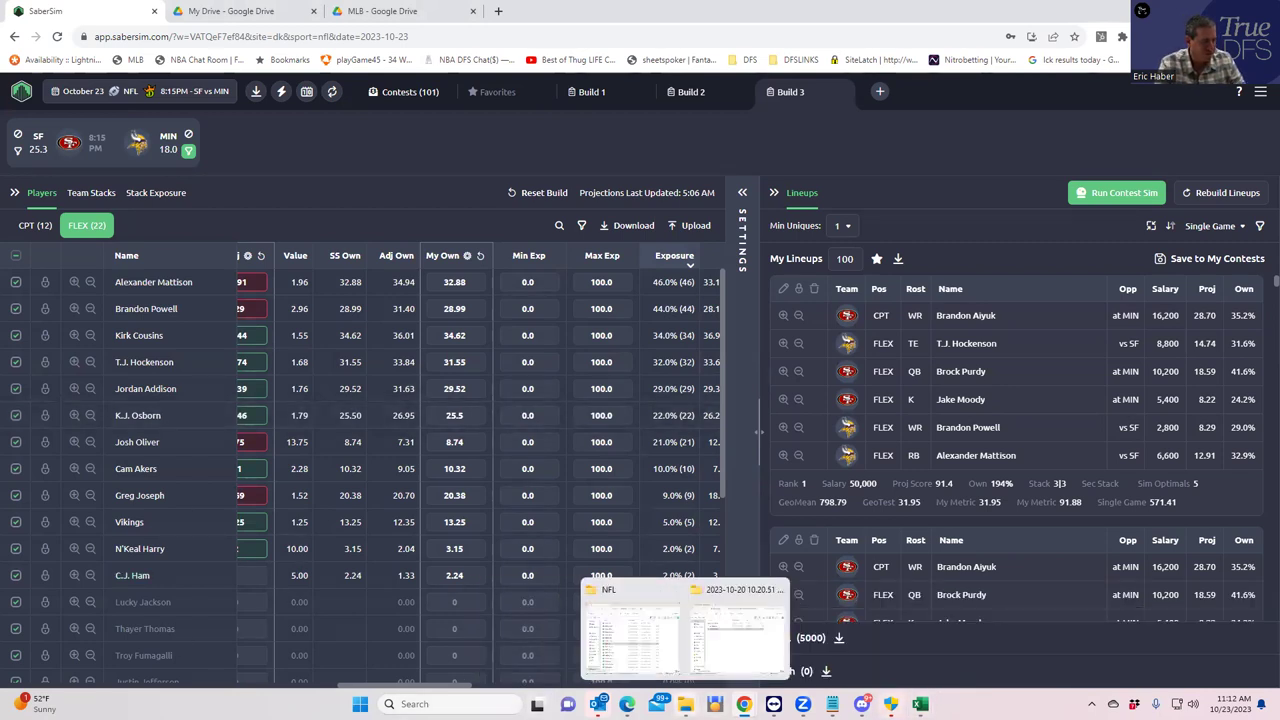
pyautogui.click(657, 647)
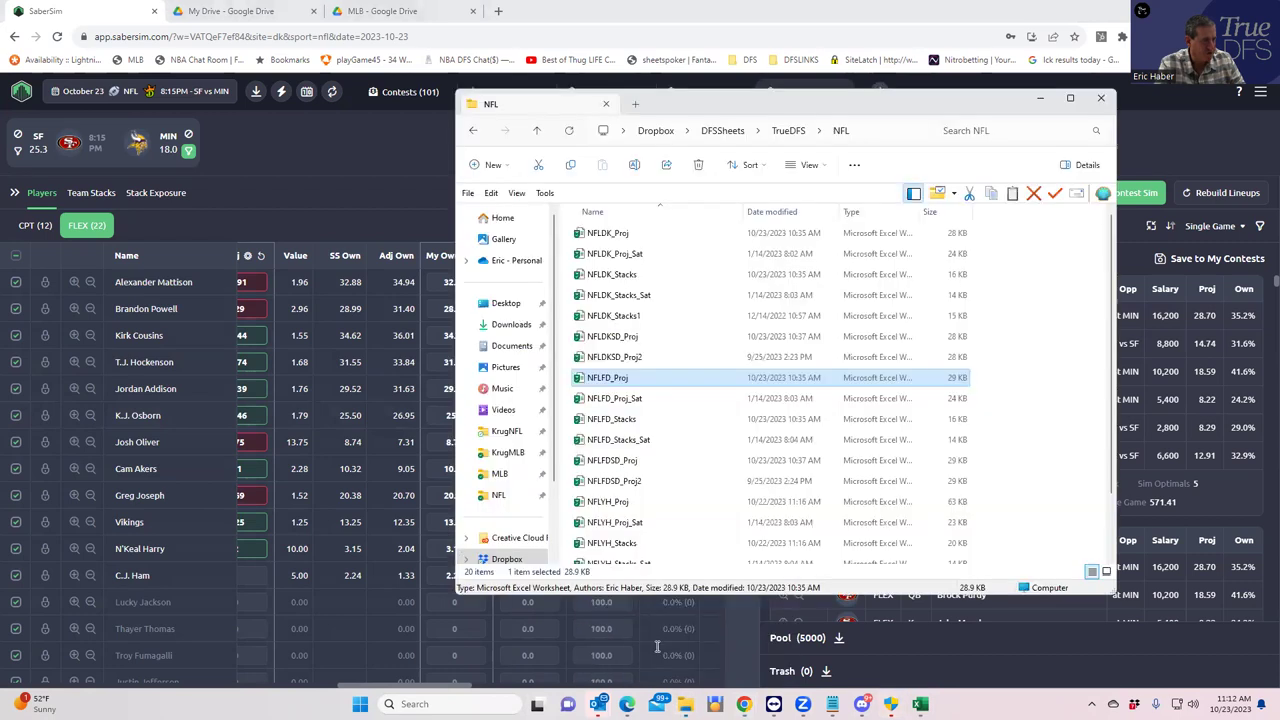
# - Try to find the GeoMean workbook by searching the KrugNFL folder for "geome", and clear the search
pyautogui.click(506, 431)
pyautogui.click(973, 130)
pyautogui.write('geo')
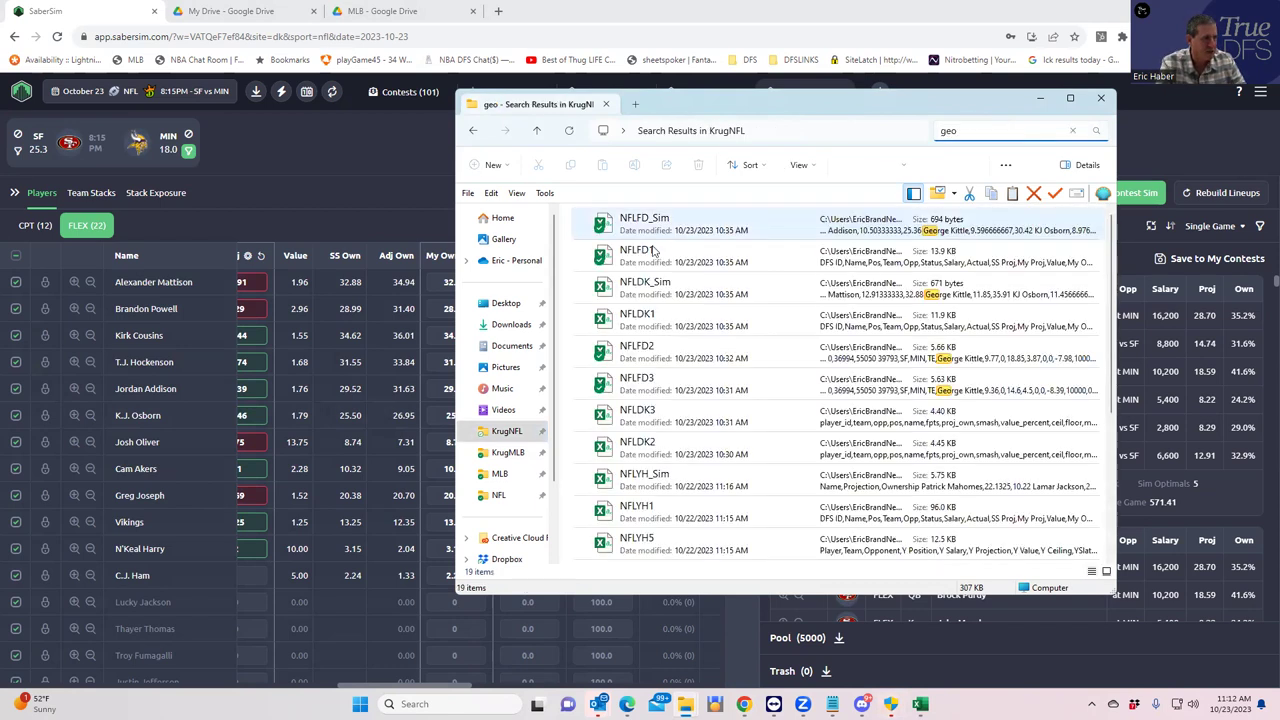
pyautogui.write('mea')
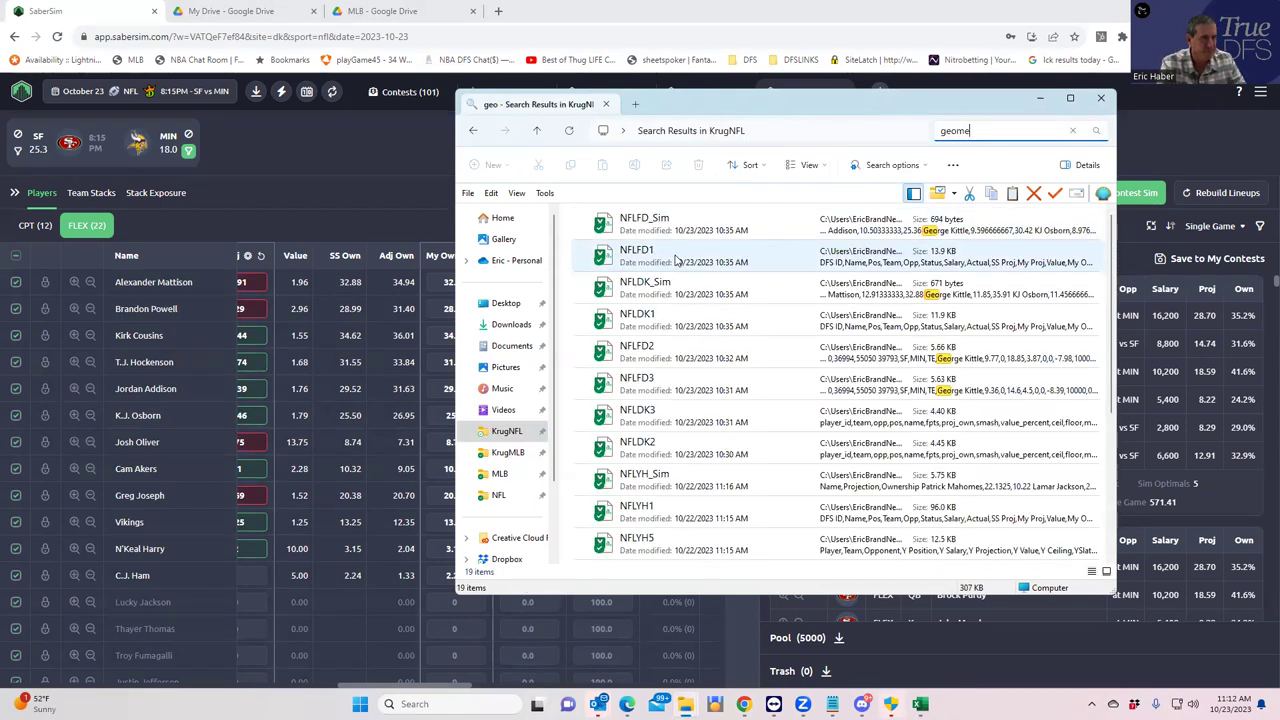
pyautogui.press('BackSpace')
pyautogui.press('BackSpace')
pyautogui.press('BackSpace')
pyautogui.press('BackSpace')
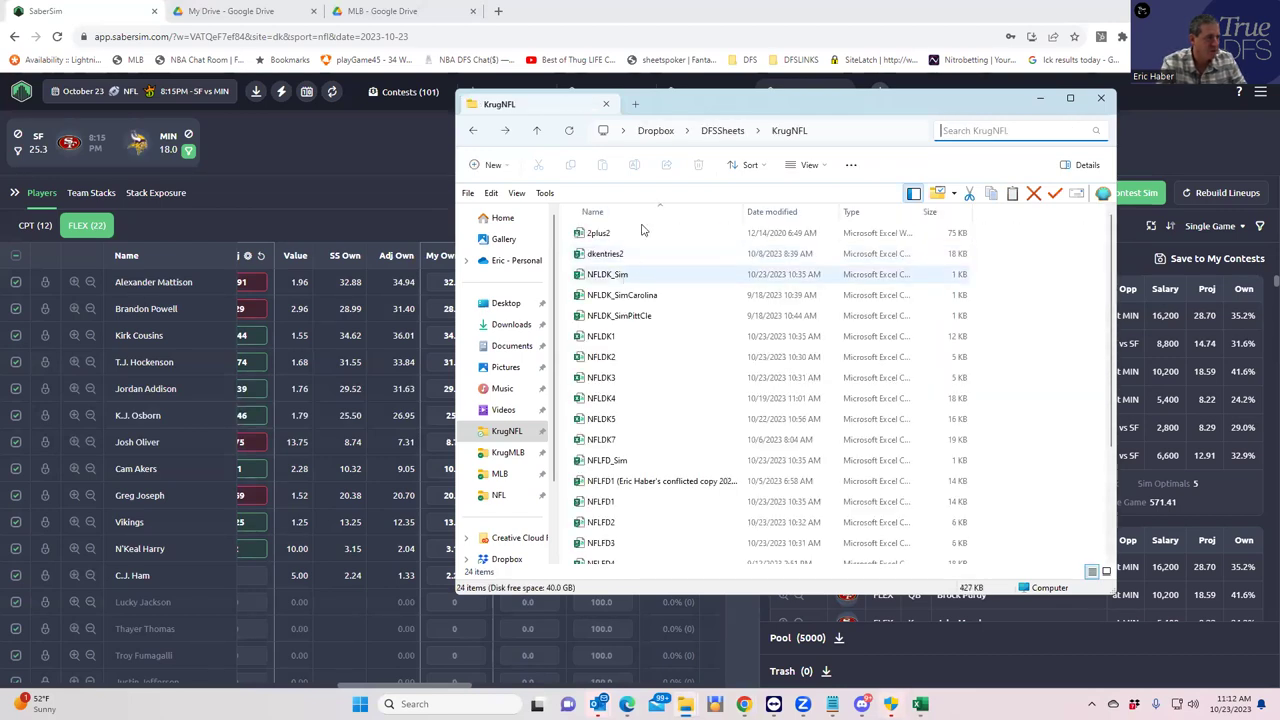
# - Search the DFSSheets folder for "geome" and open the GeoMean workbook
pyautogui.click(718, 134)
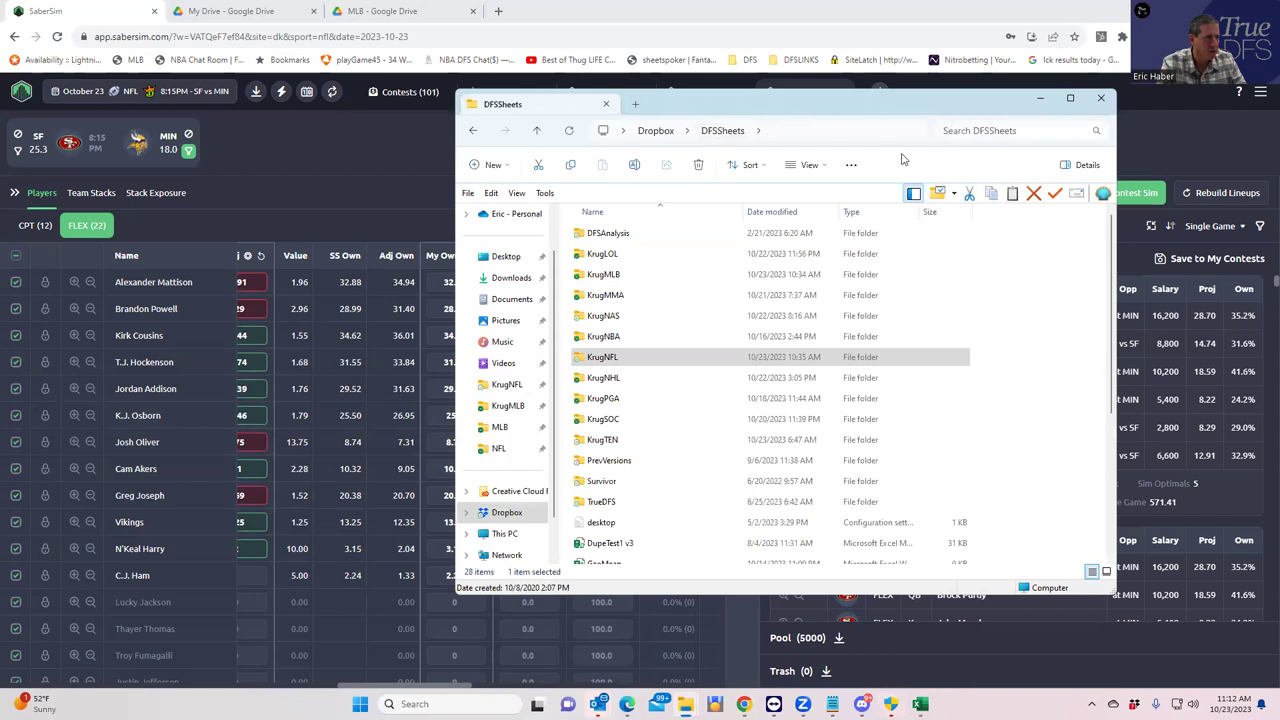
pyautogui.click(984, 131)
pyautogui.write('ge')
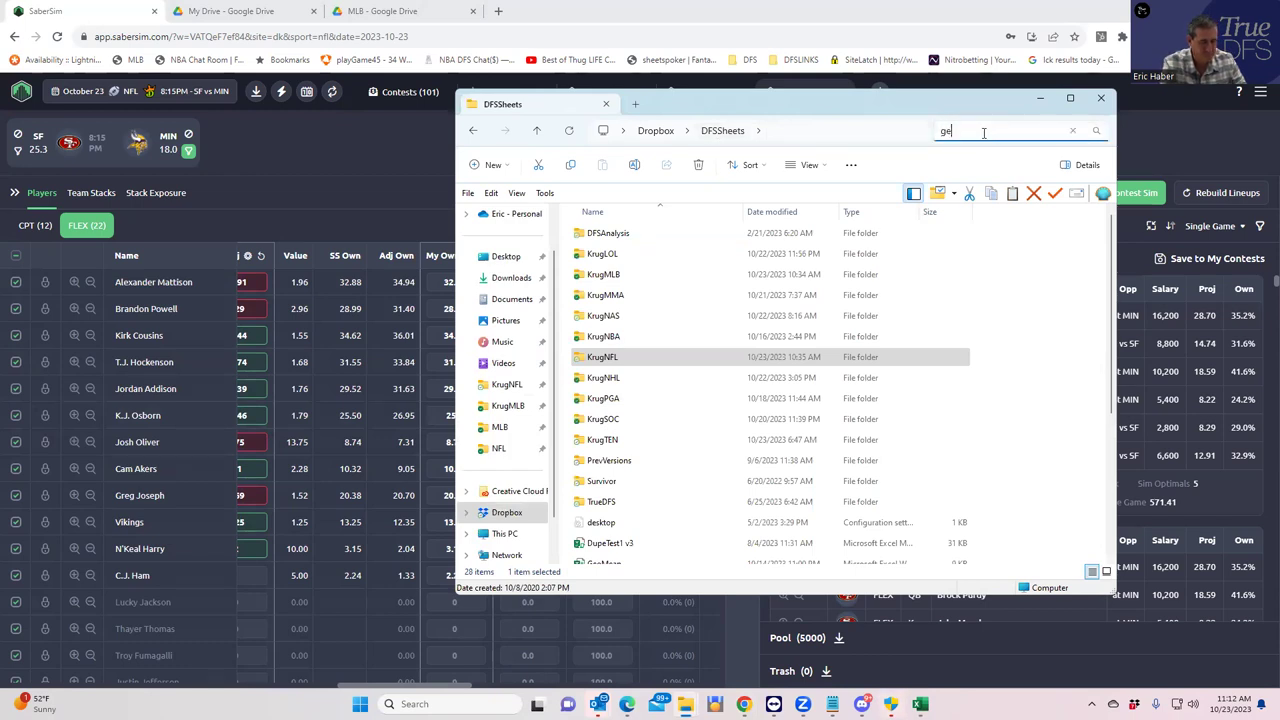
pyautogui.write('ome')
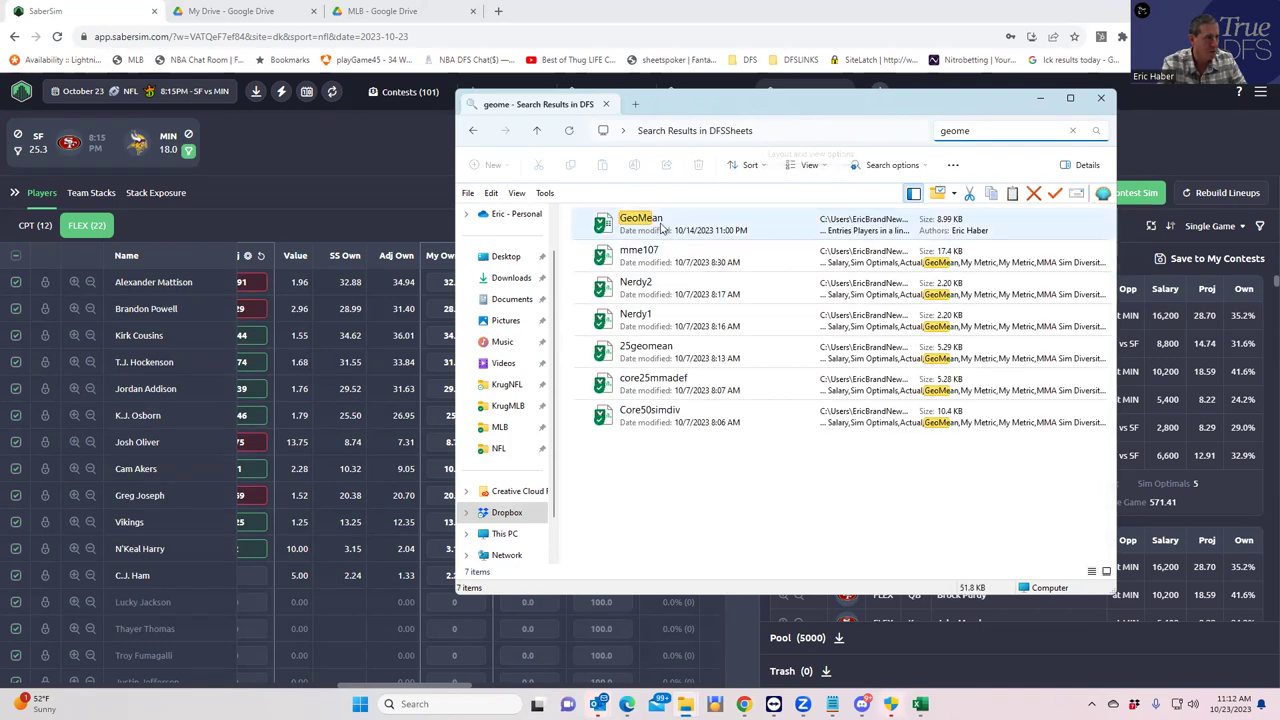
pyautogui.click(662, 226)
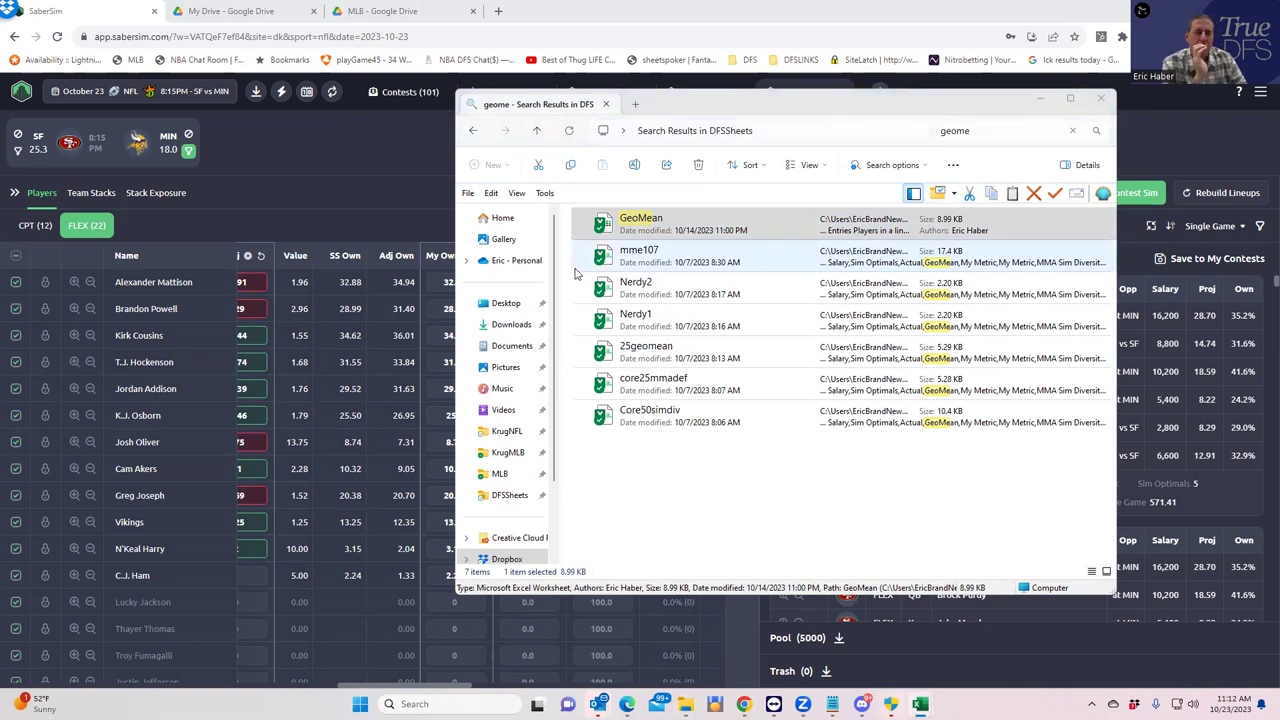
pyautogui.press('Return')
# - Set the number of entries to 117000 and the number of dupes to 5, and check the GeoMean result cell
pyautogui.click(241, 259)
pyautogui.write('117000')
pyautogui.press('Return')
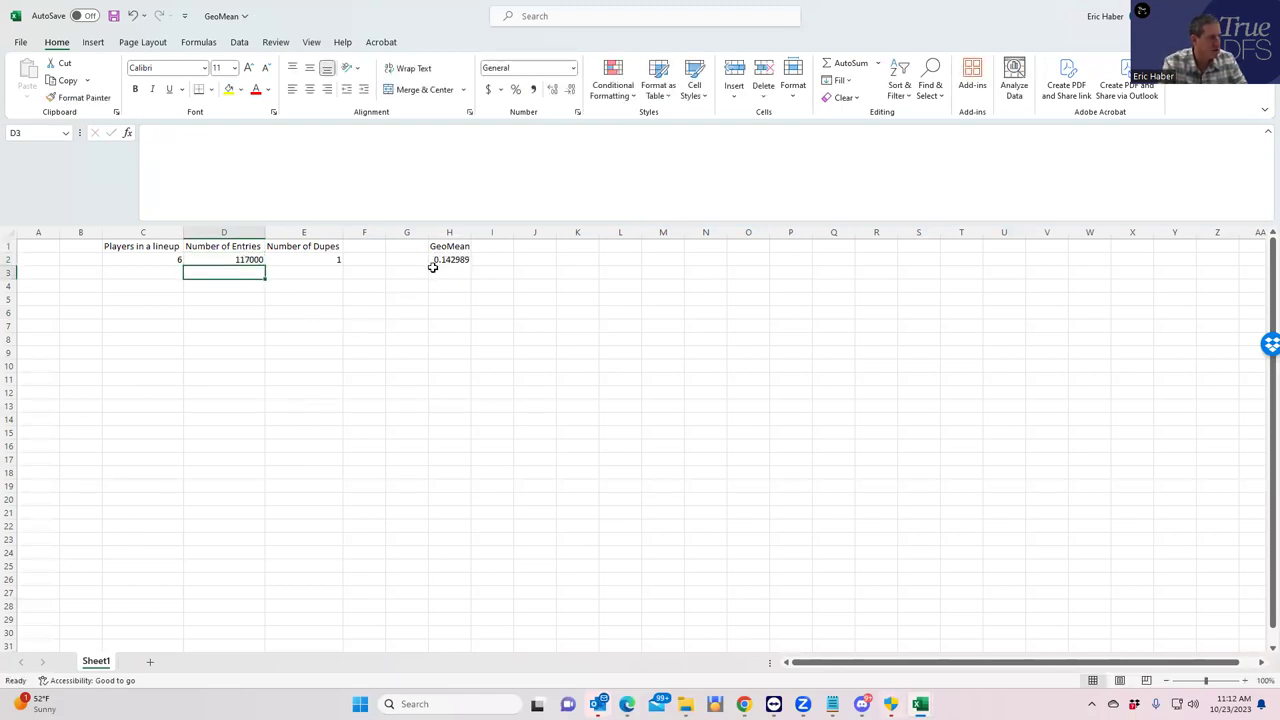
pyautogui.click(437, 261)
pyautogui.click(318, 259)
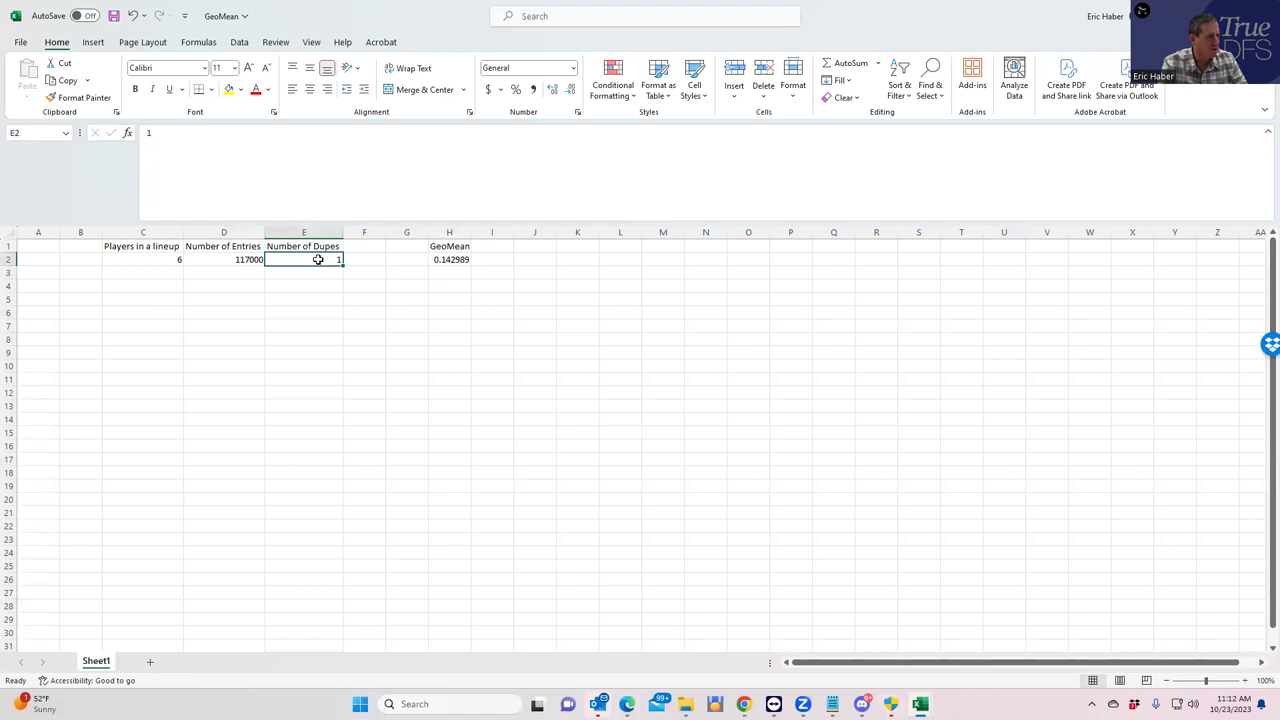
pyautogui.write('5')
pyautogui.click(327, 334)
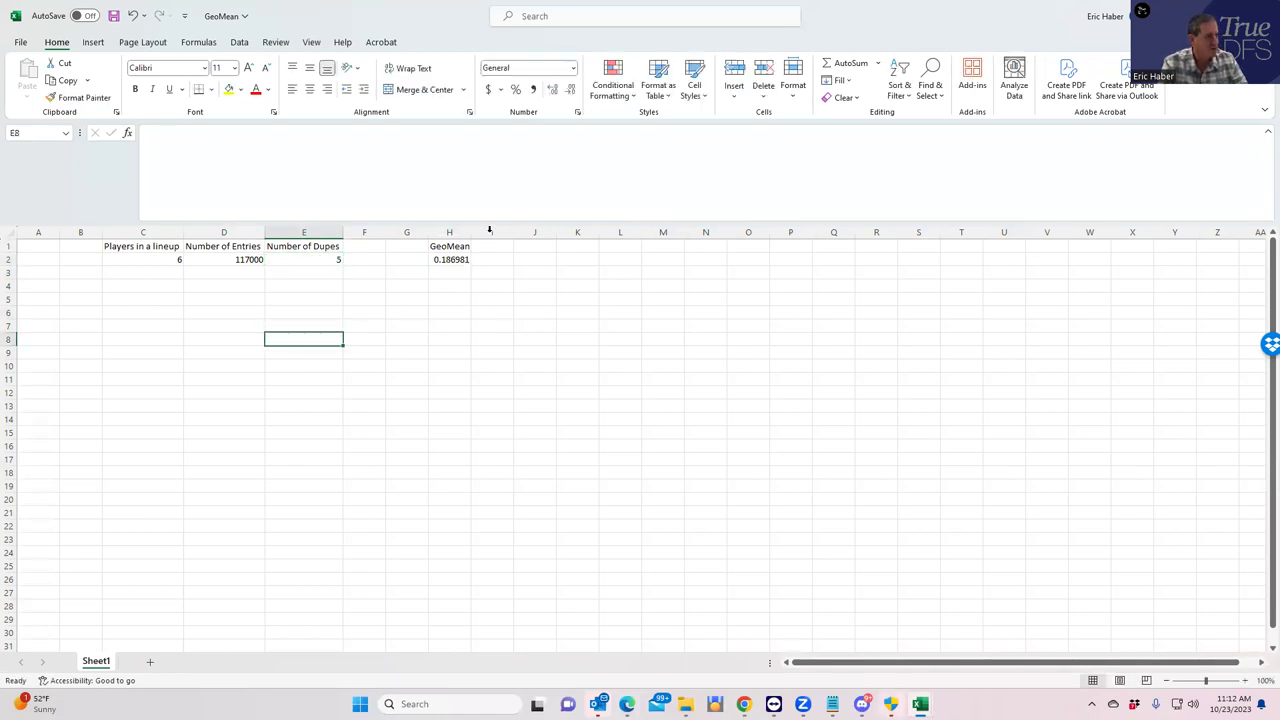
pyautogui.click(441, 260)
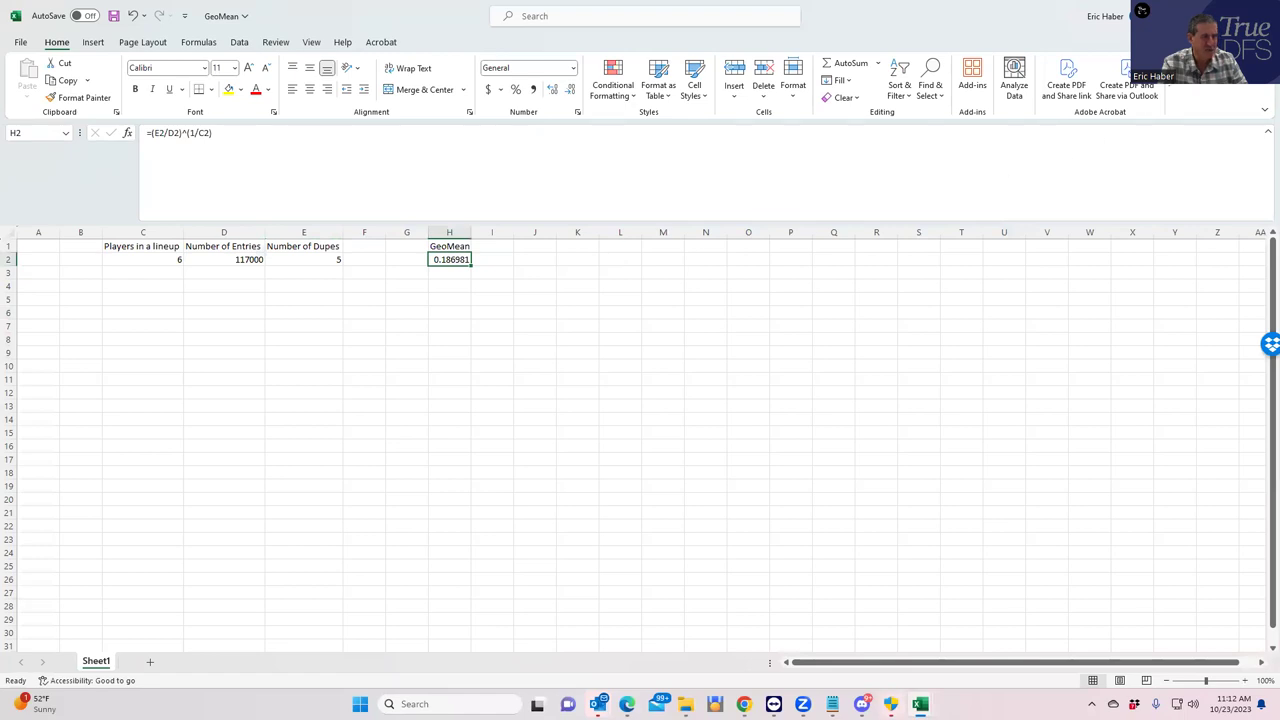
# - Switch back to SaberSim and start a lineup pool filter that shows lineups with GeoTest less than a limit
pyautogui.hotkey('alt', 'Tab')
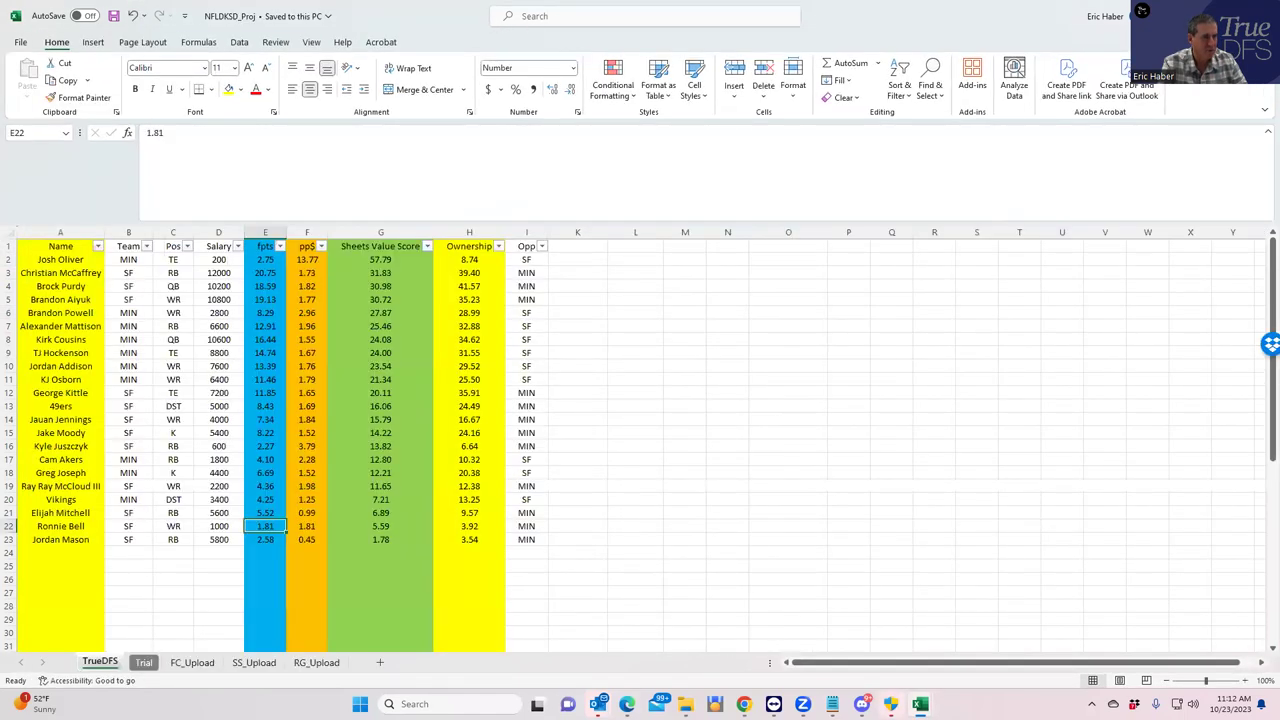
pyautogui.hotkey('alt', 'Tab')
pyautogui.hotkey('alt', 'Tab')
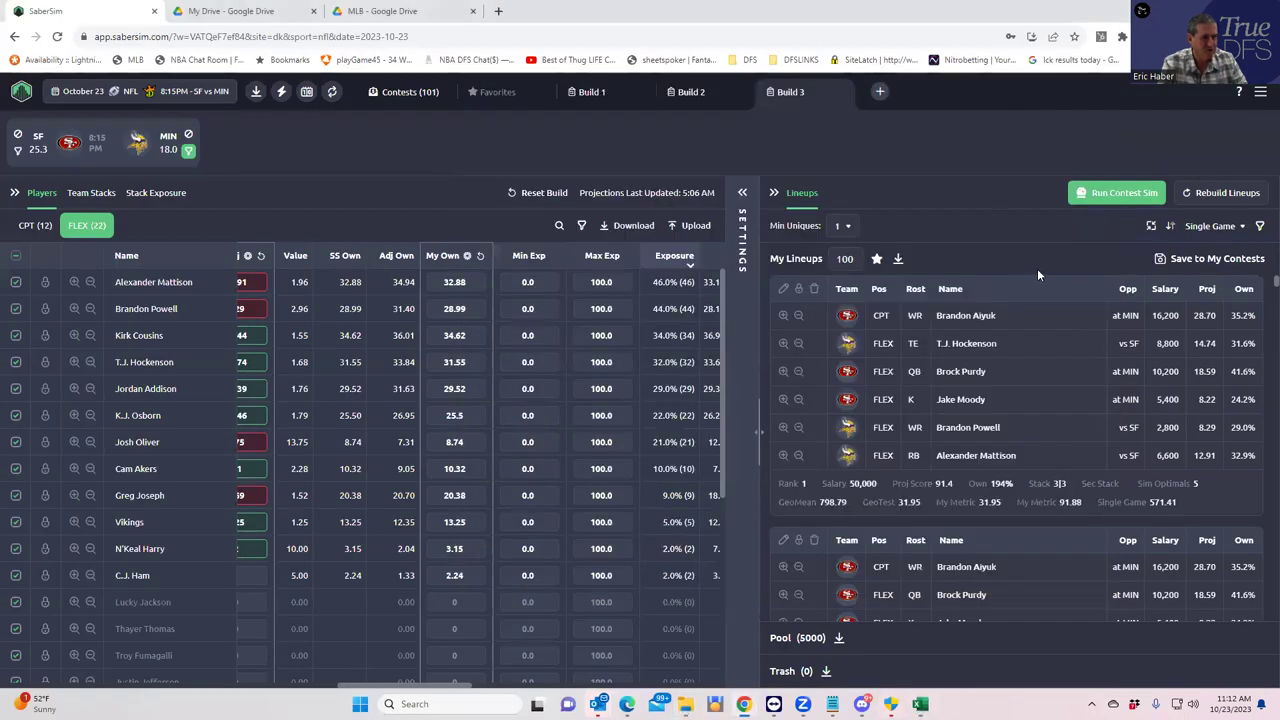
pyautogui.click(1259, 226)
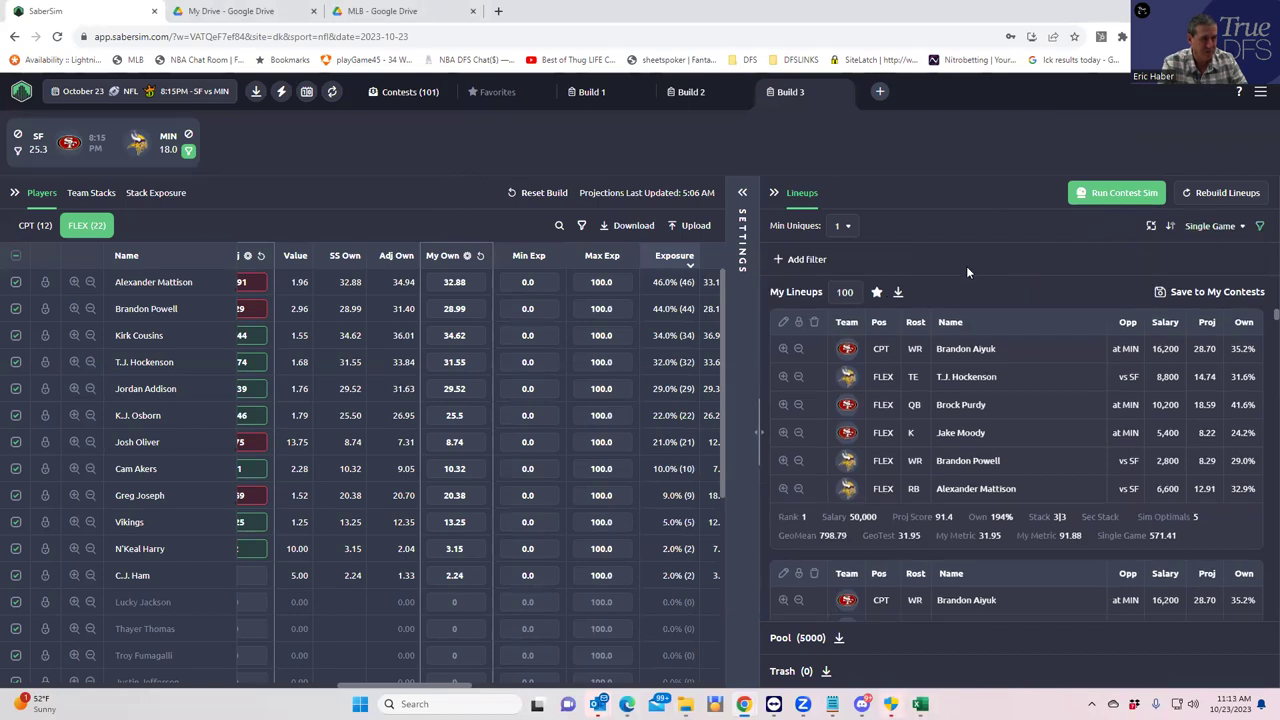
pyautogui.click(796, 262)
pyautogui.click(478, 366)
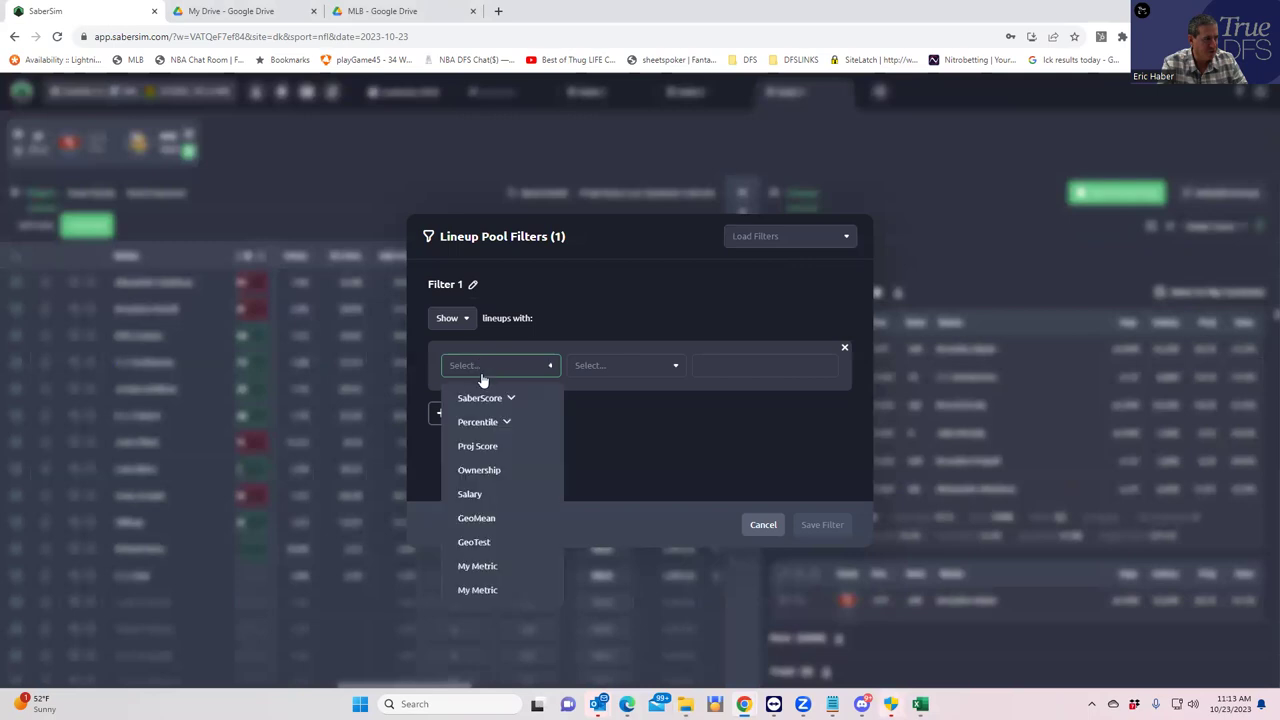
pyautogui.click(484, 542)
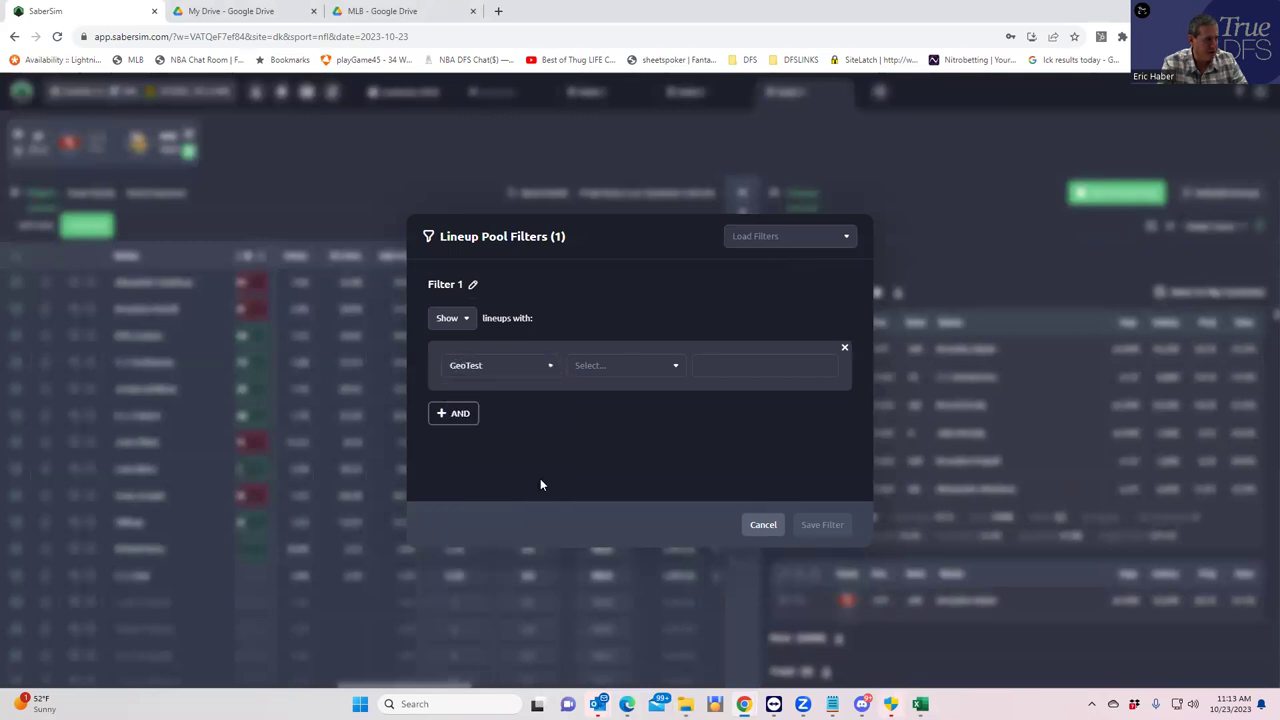
pyautogui.click(600, 366)
pyautogui.click(596, 424)
pyautogui.click(743, 365)
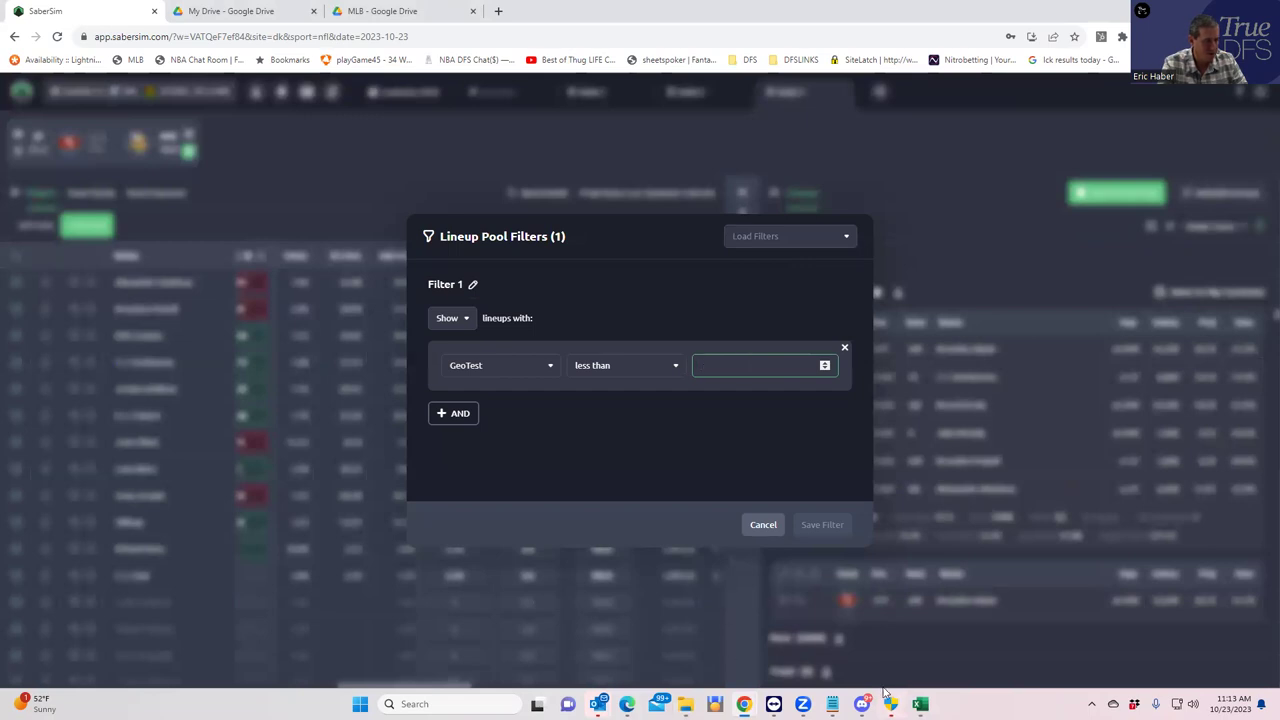
# - Recheck the GeoMean value in the Excel workbook, set the GeoTest filter's limit to 19 and save the filter
pyautogui.moveTo(920, 704)
pyautogui.click(1168, 643)
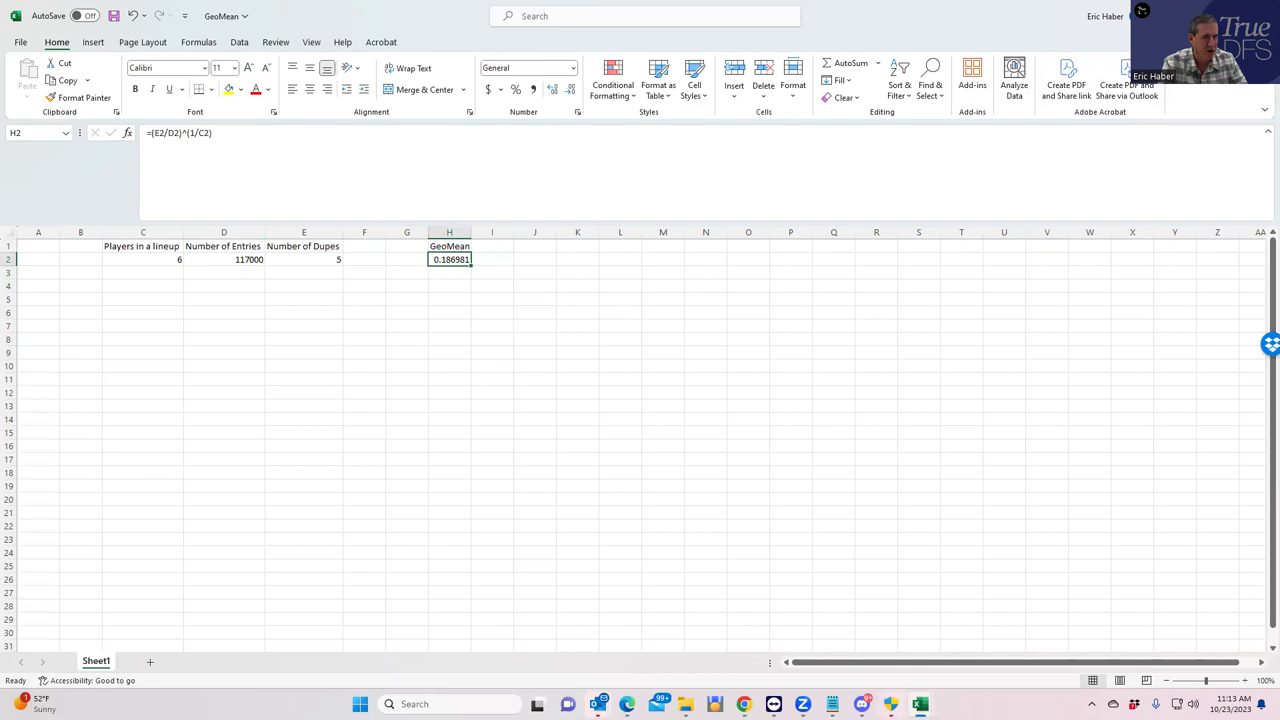
pyautogui.hotkey('alt', 'Tab')
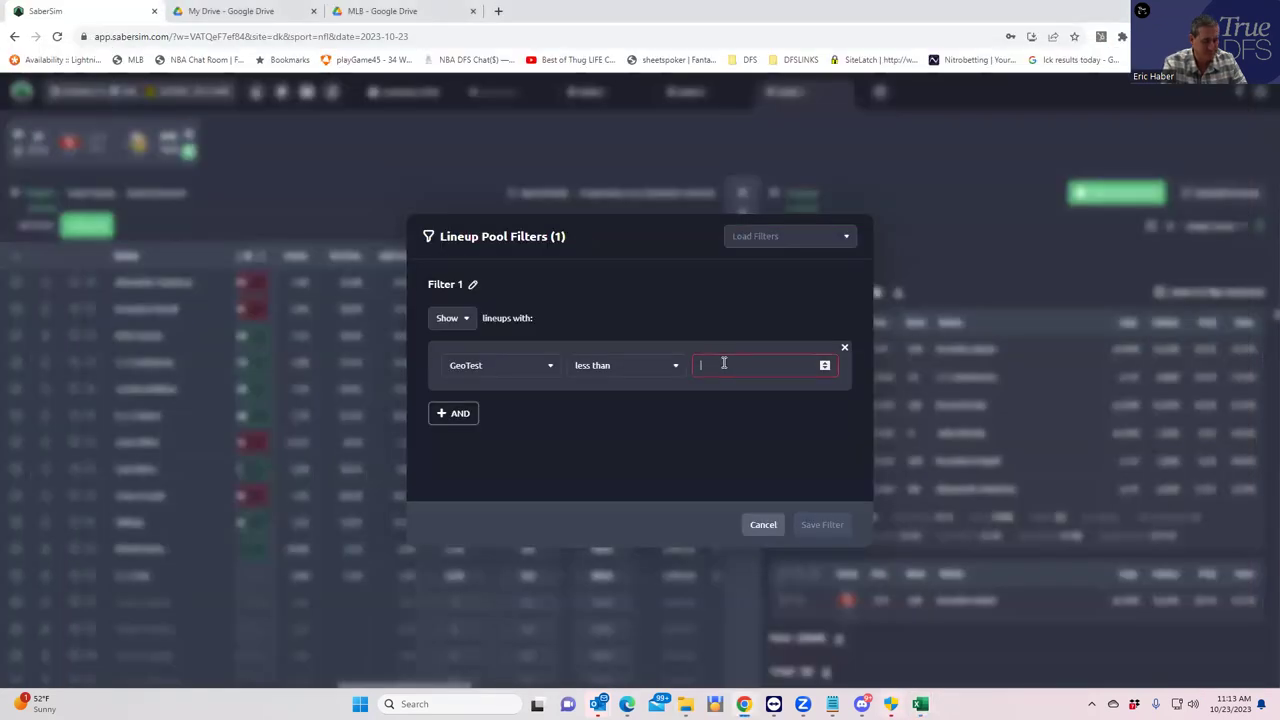
pyautogui.write('19')
pyautogui.click(822, 524)
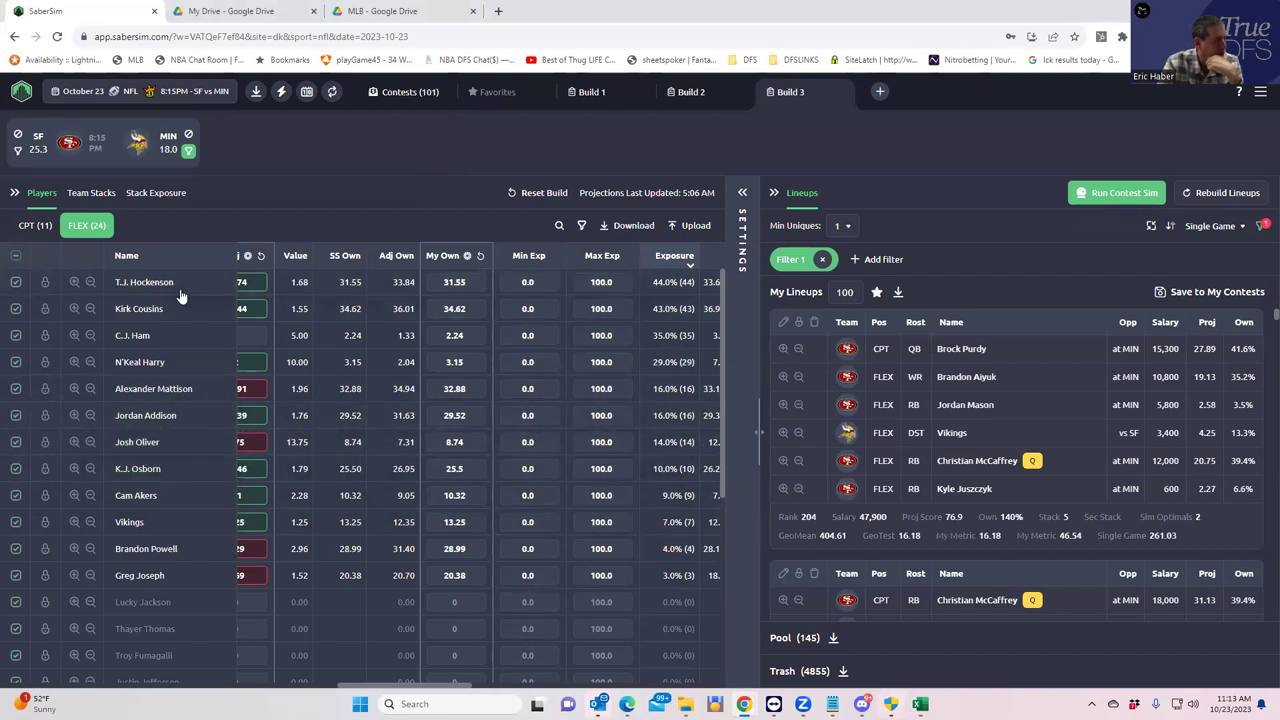
# - Examine the Minnesota CPT players' exposures and percentile and stat columns for the filtered lineups
pyautogui.click(31, 228)
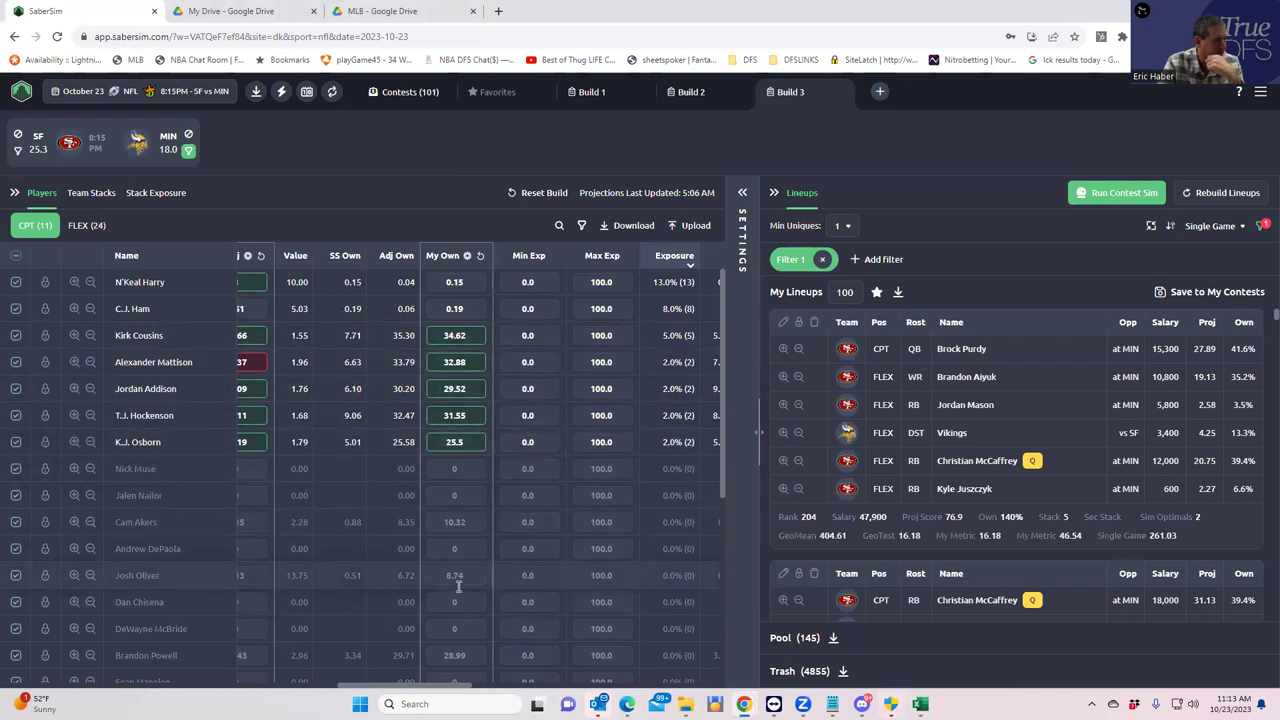
pyautogui.moveTo(443, 687); pyautogui.dragTo(641, 664)
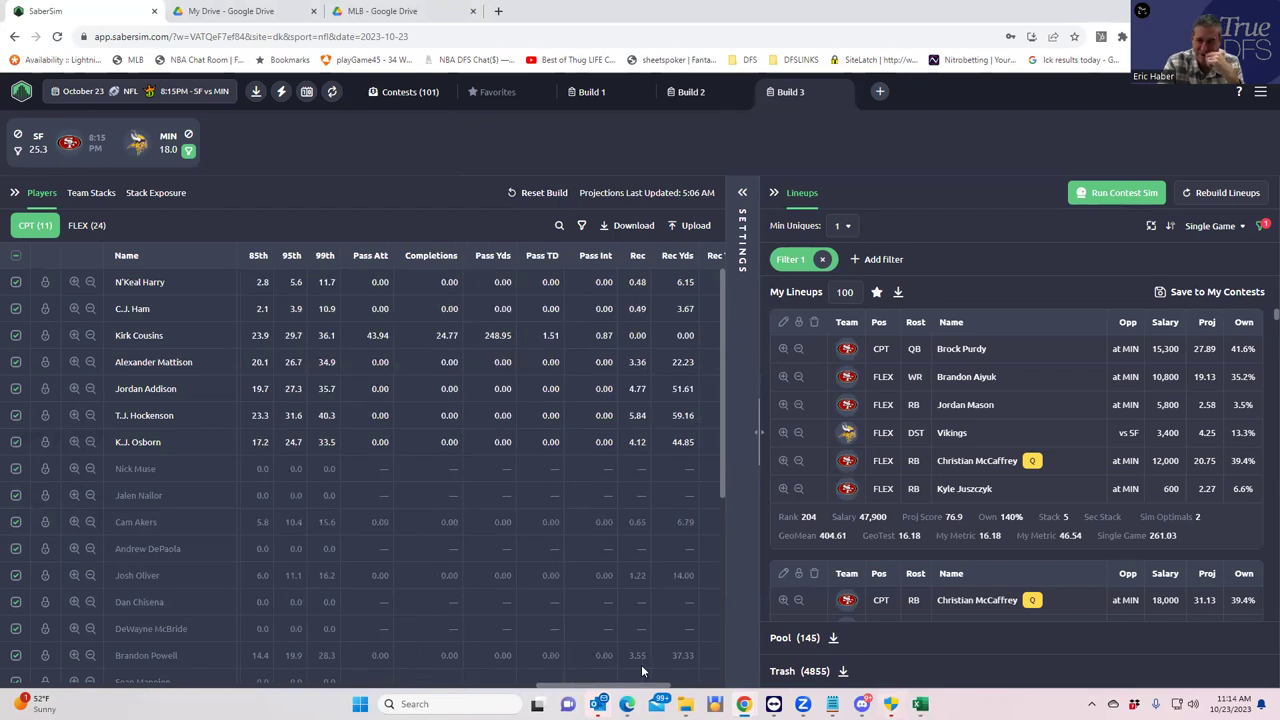
# - Remove Filter 1 from the lineup pool and run the contest simulation on the full pool
pyautogui.moveTo(641, 664); pyautogui.dragTo(628, 512)
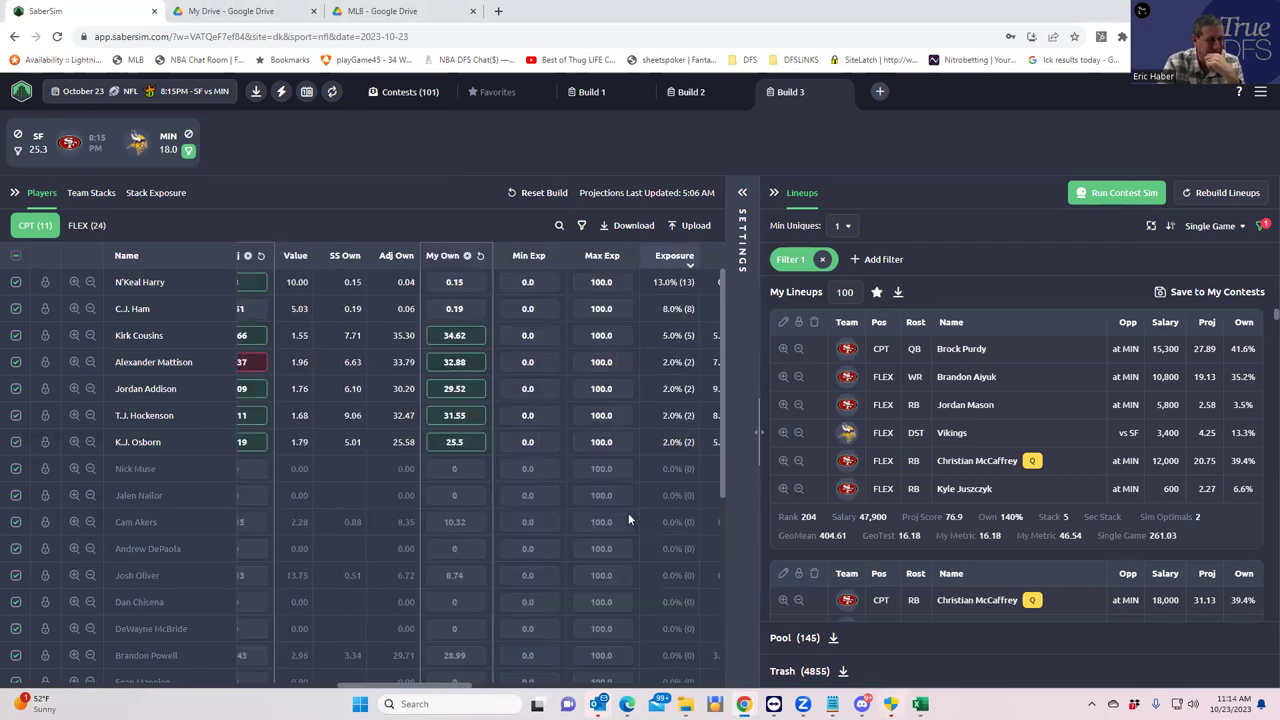
pyautogui.click(822, 259)
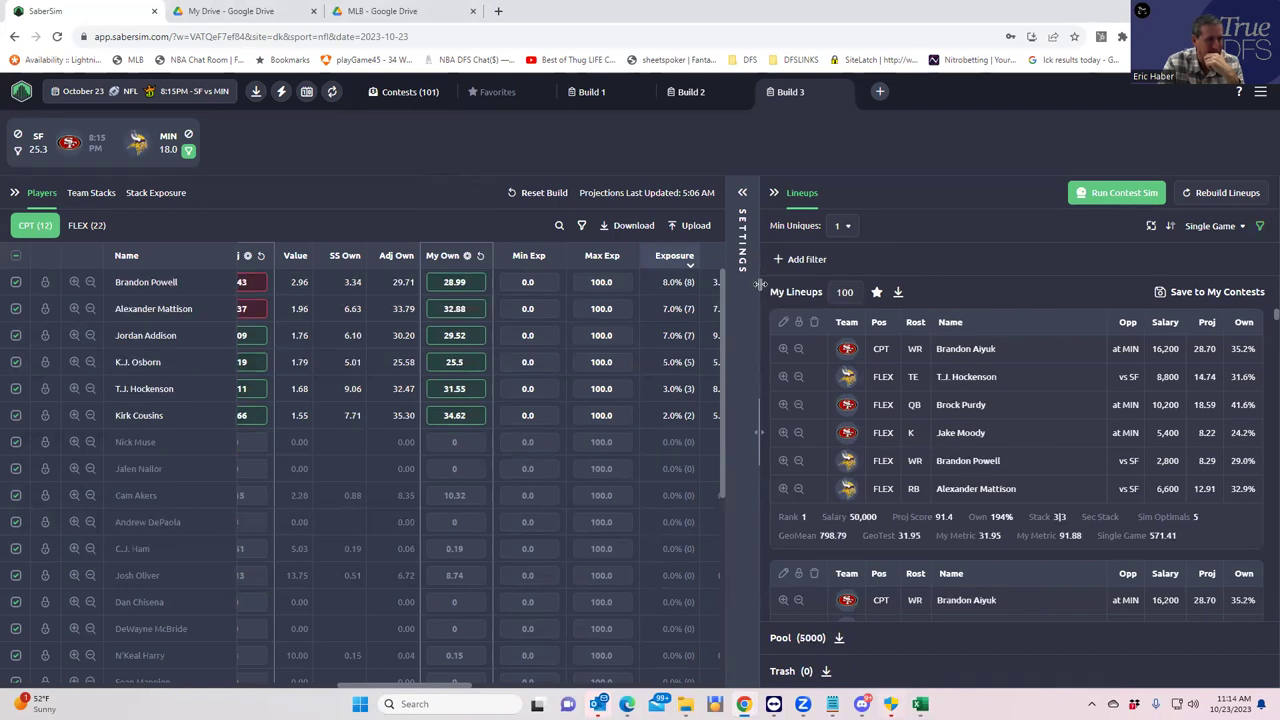
pyautogui.click(1117, 192)
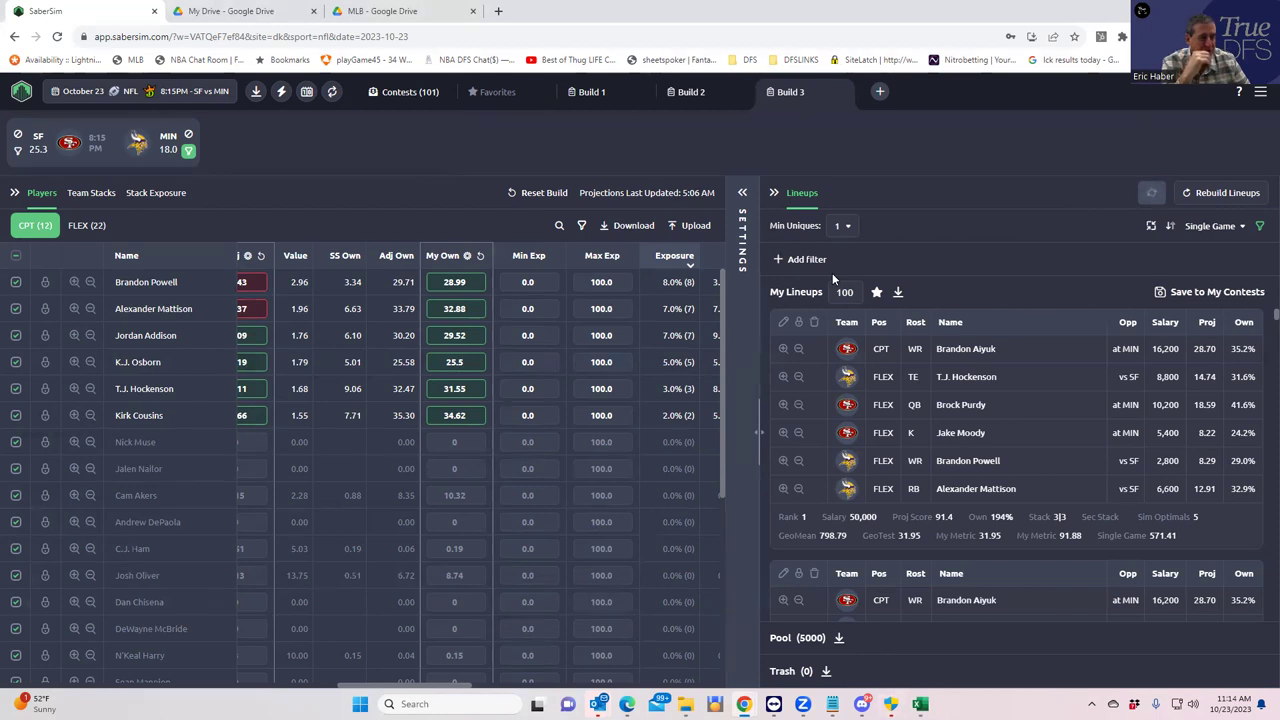
pyautogui.click(742, 195)
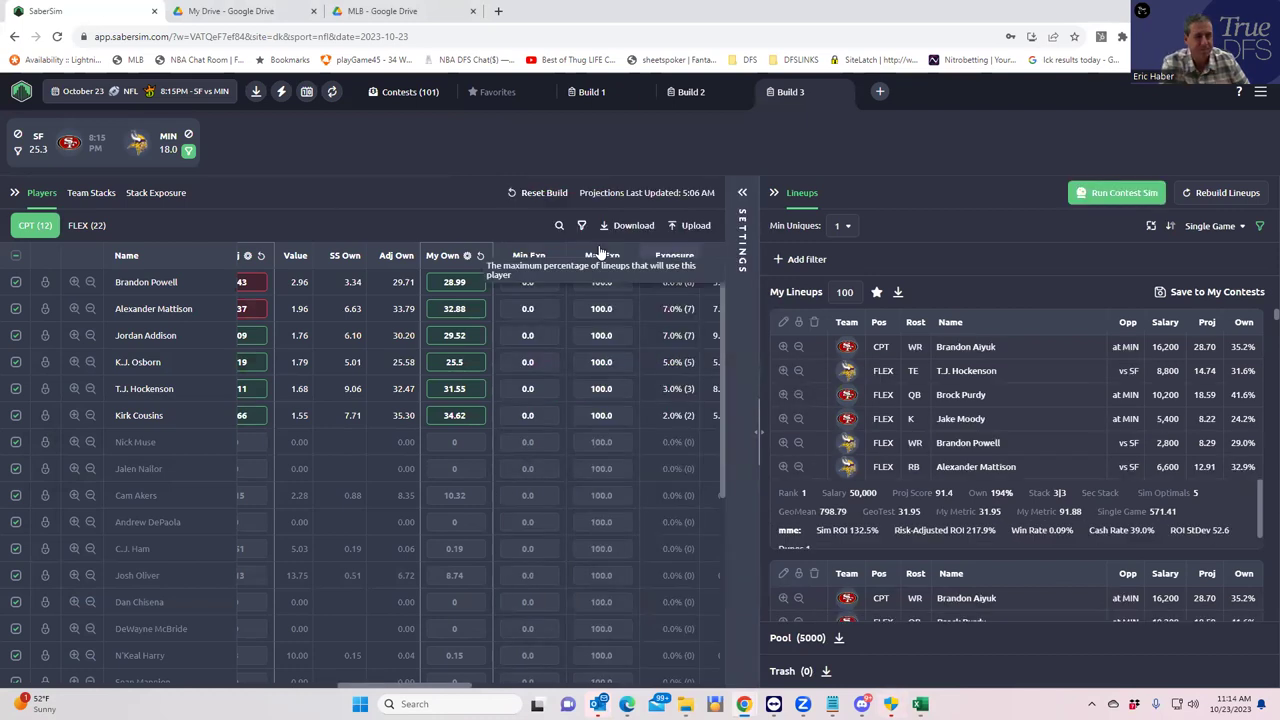
# - Sort the lineups by the mme RAROI metric and review the resulting Minnesota CPT and FLEX exposures
pyautogui.click(1200, 226)
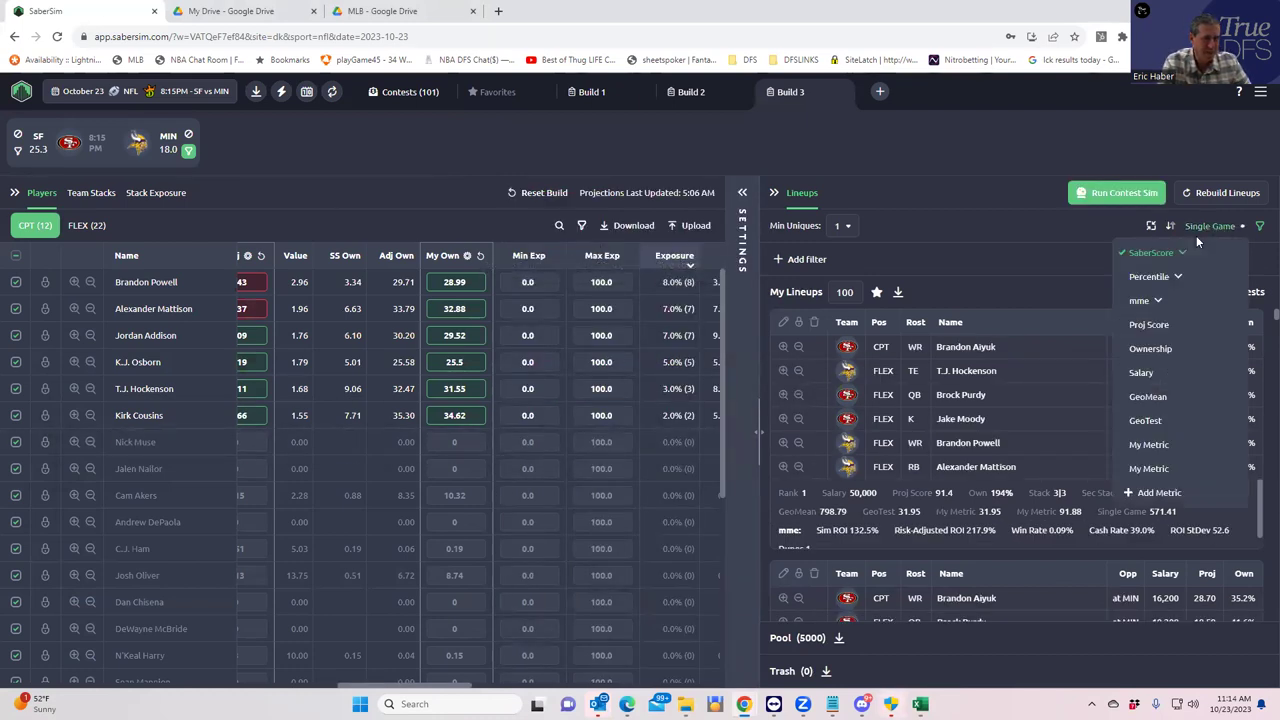
pyautogui.click(1150, 303)
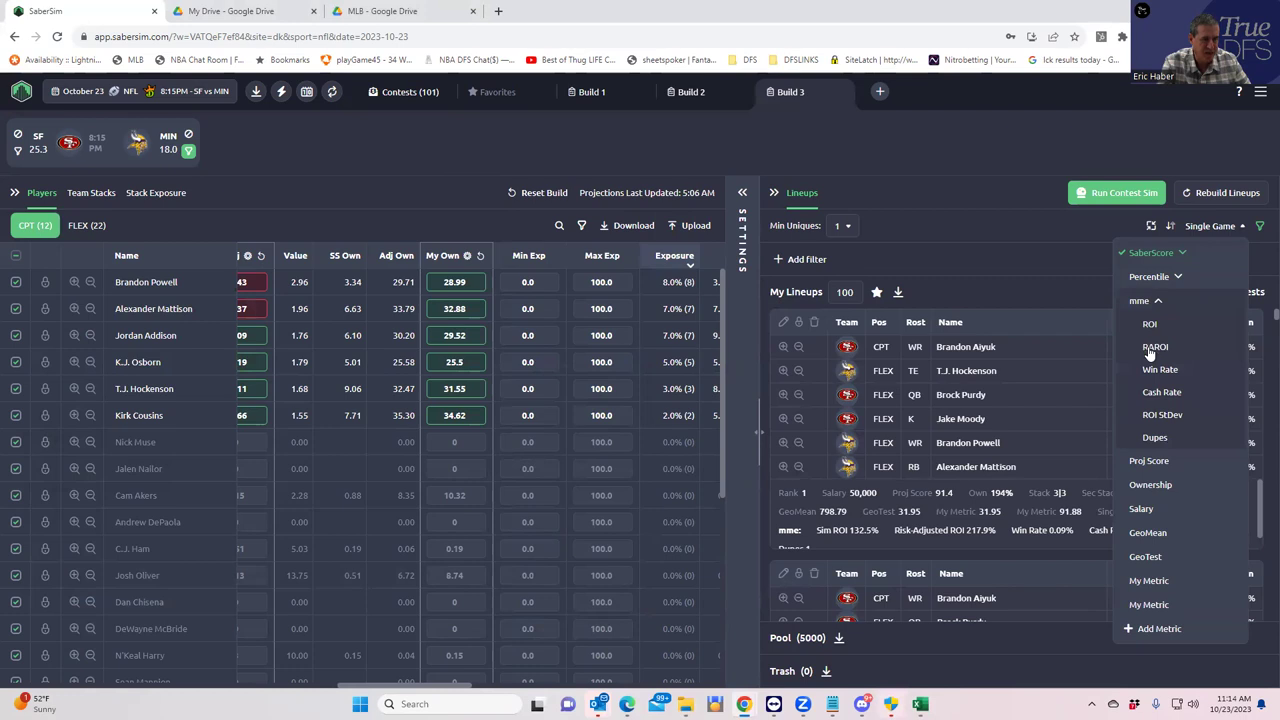
pyautogui.click(1150, 352)
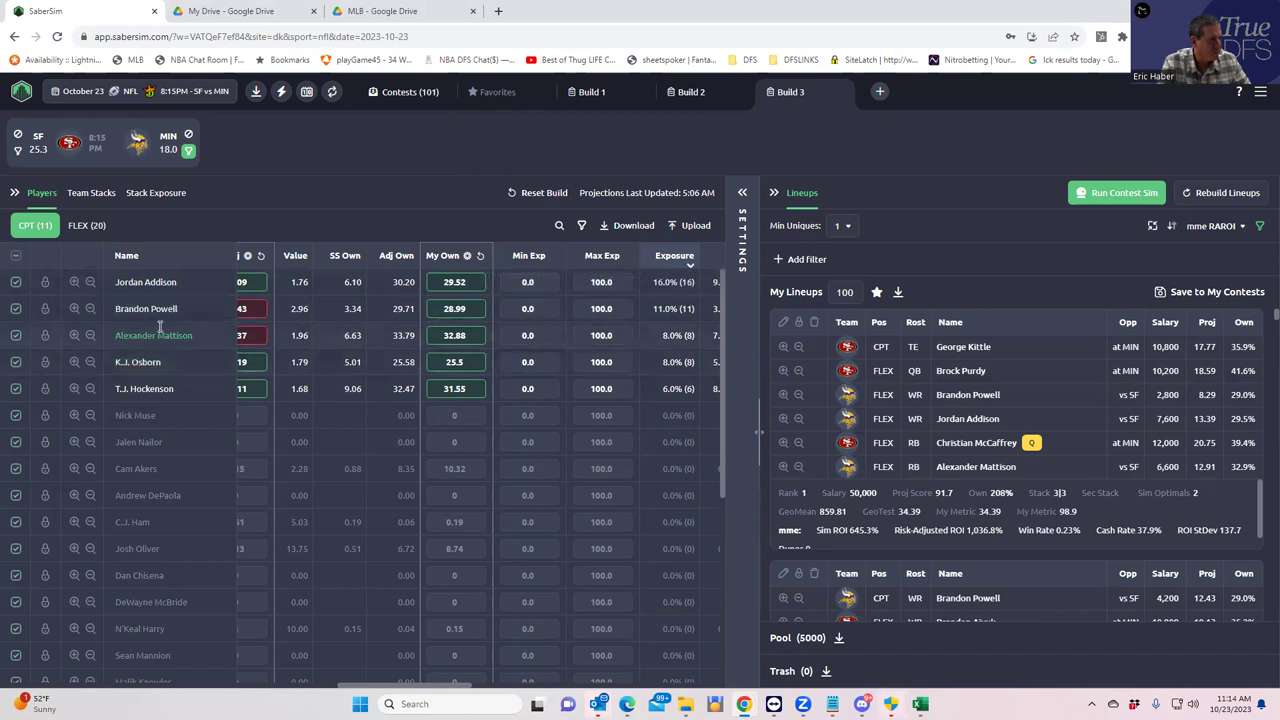
pyautogui.click(87, 228)
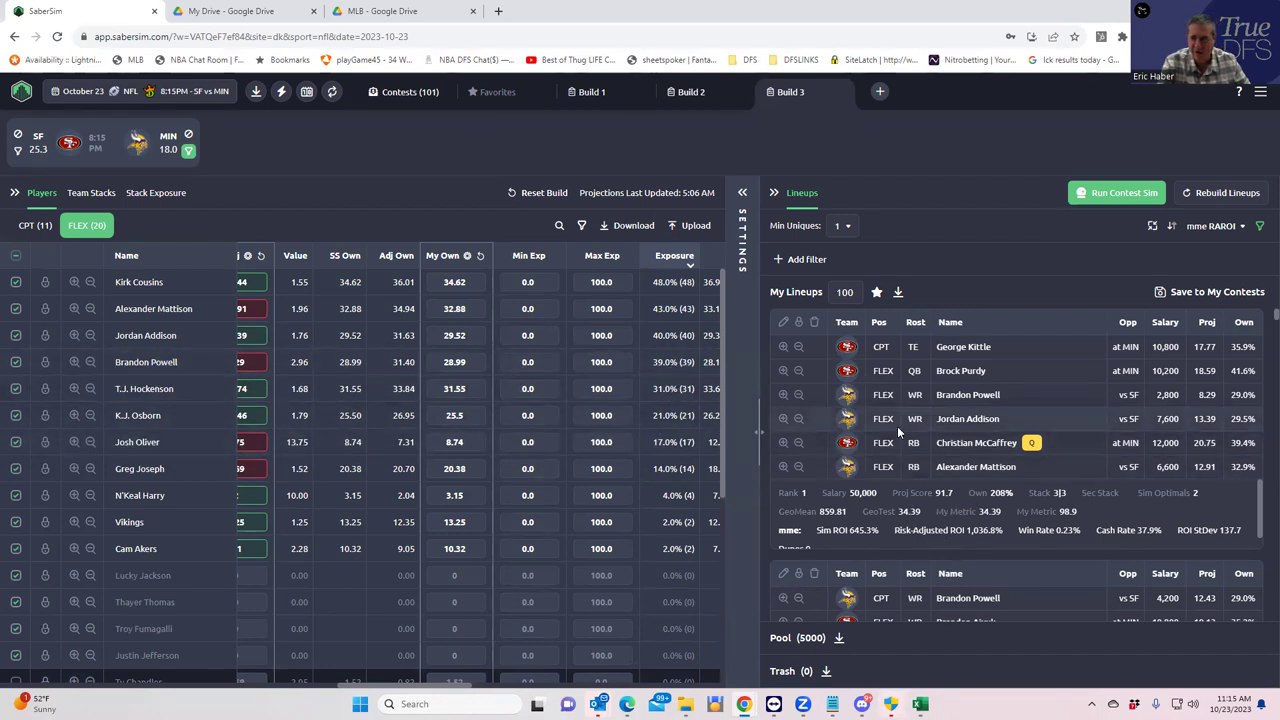
# - Add and save a lineup pool filter showing lineups with GeoTest less than 19, and review the FLEX and CPT exposures
pyautogui.click(780, 259)
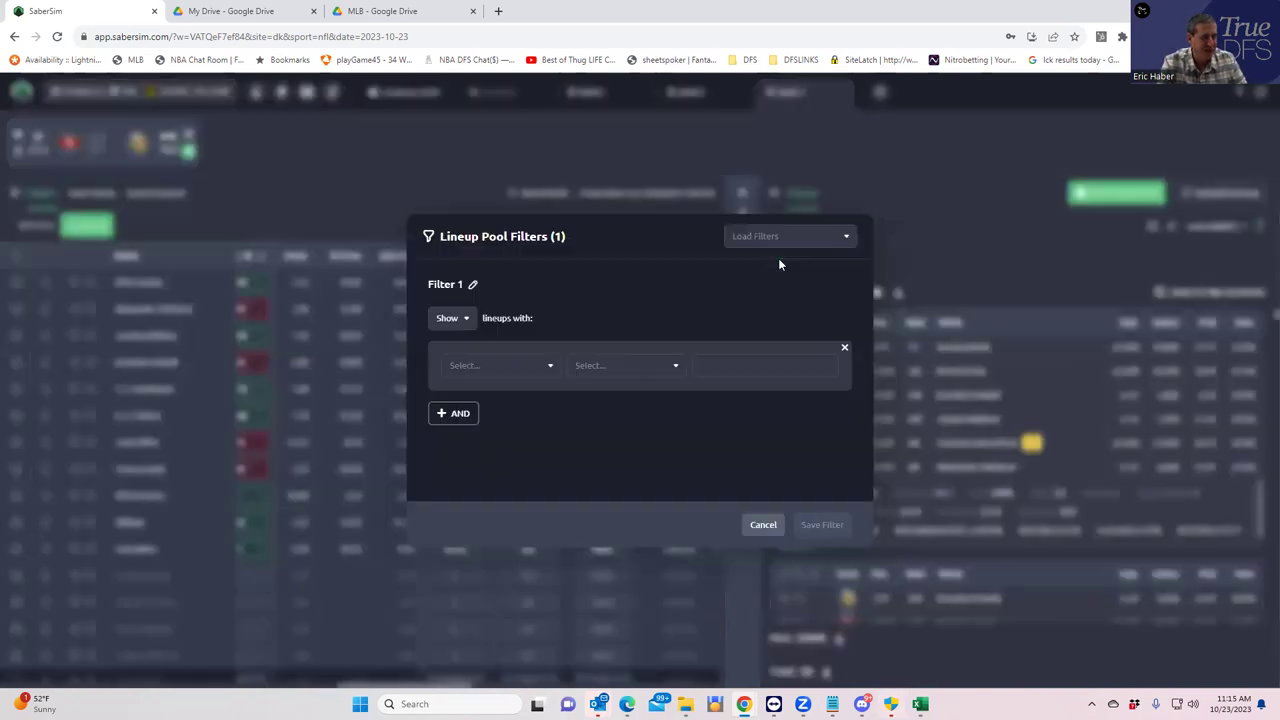
pyautogui.click(521, 367)
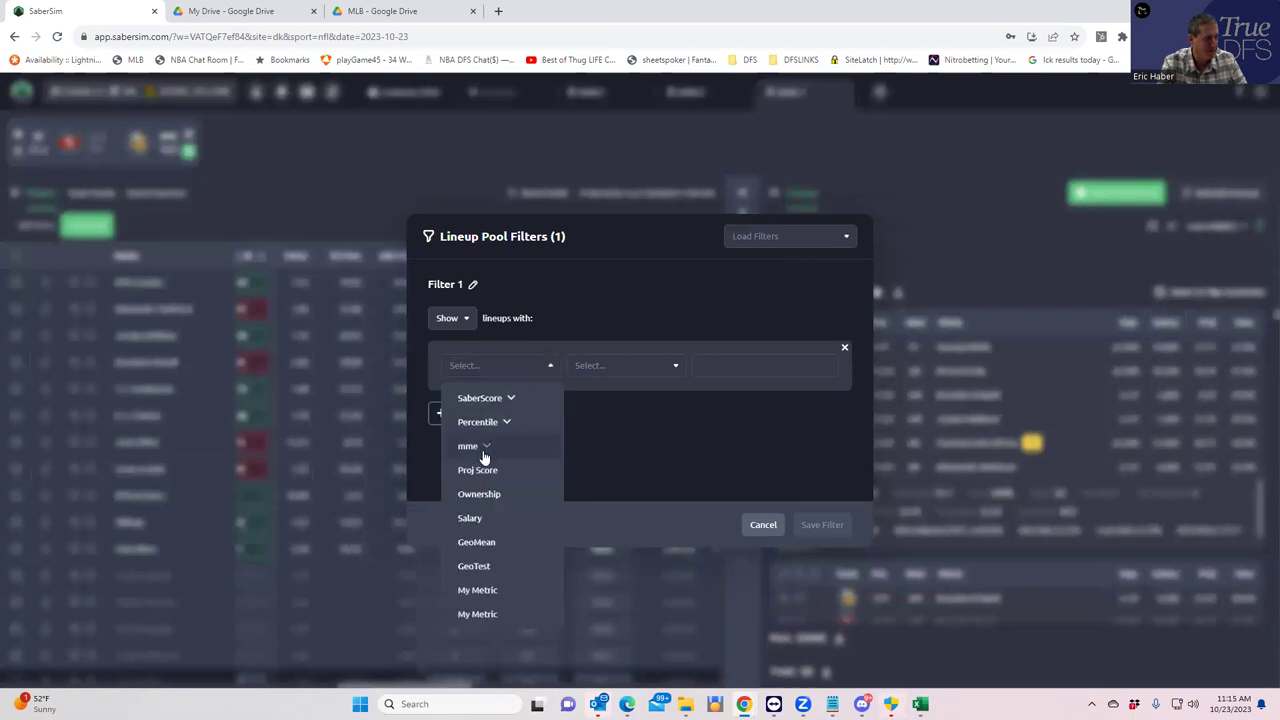
pyautogui.click(475, 566)
pyautogui.click(622, 370)
pyautogui.click(609, 422)
pyautogui.click(720, 366)
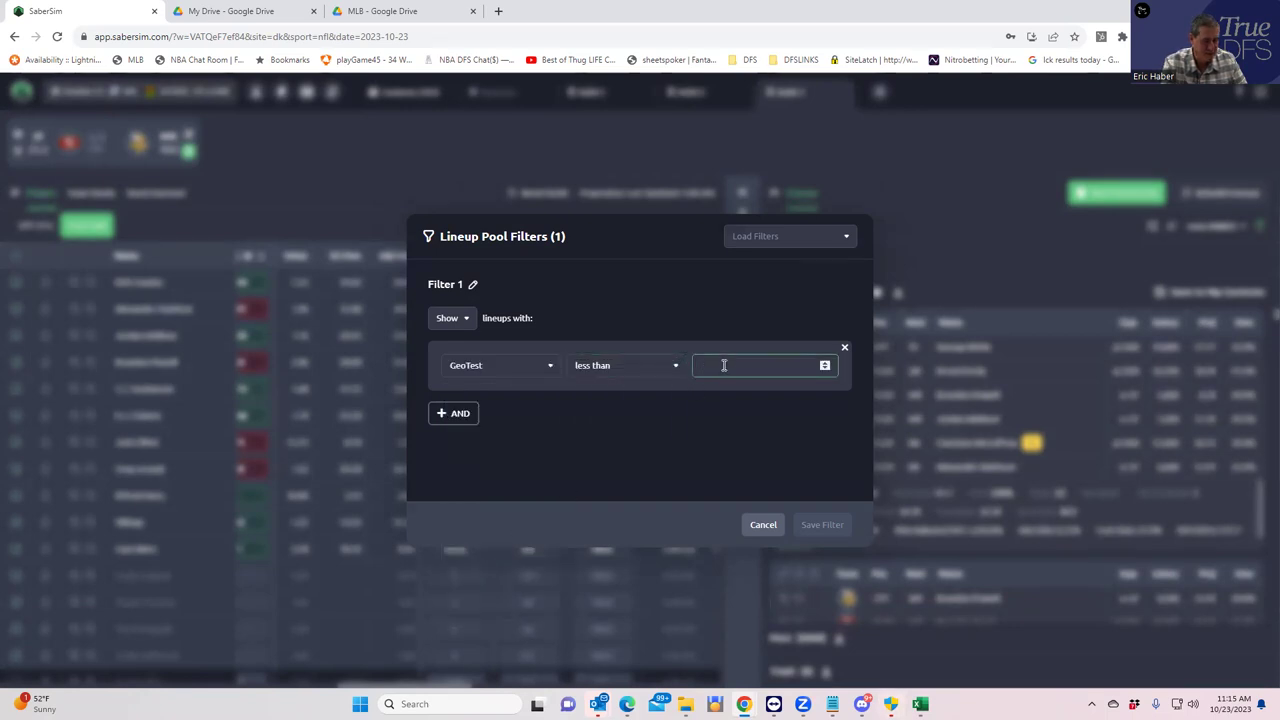
pyautogui.write('19')
pyautogui.click(691, 445)
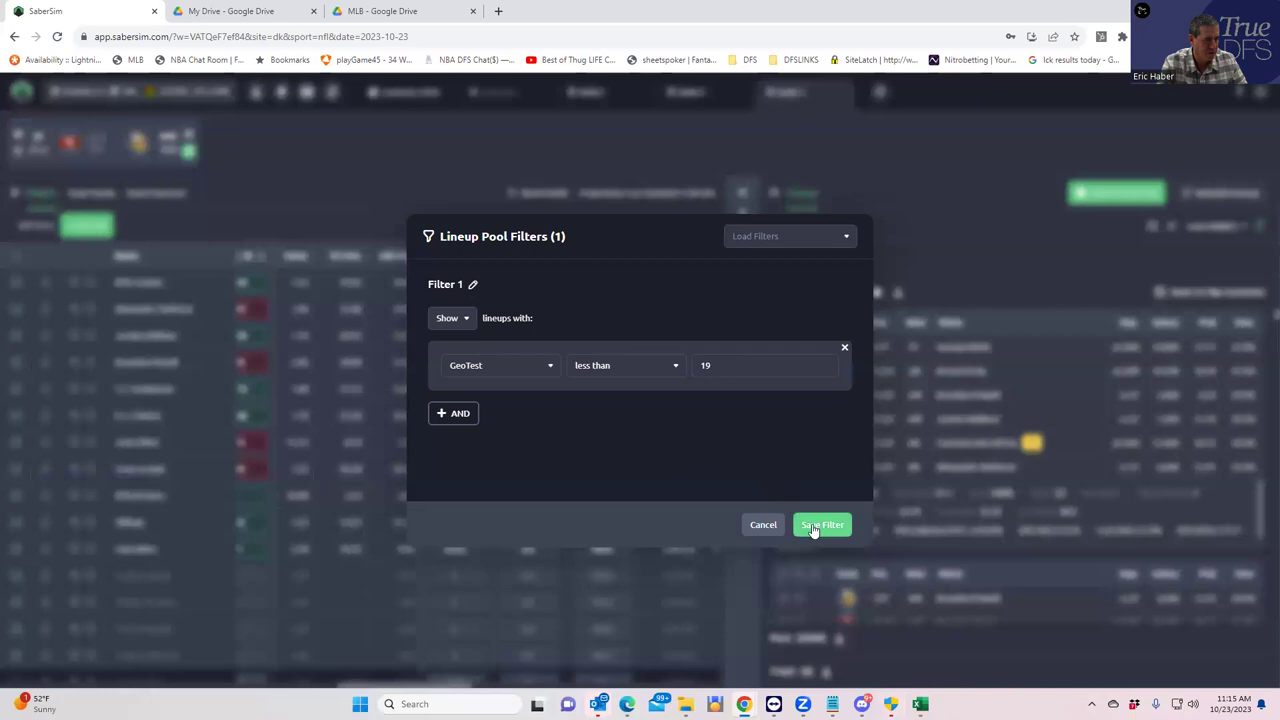
pyautogui.click(813, 528)
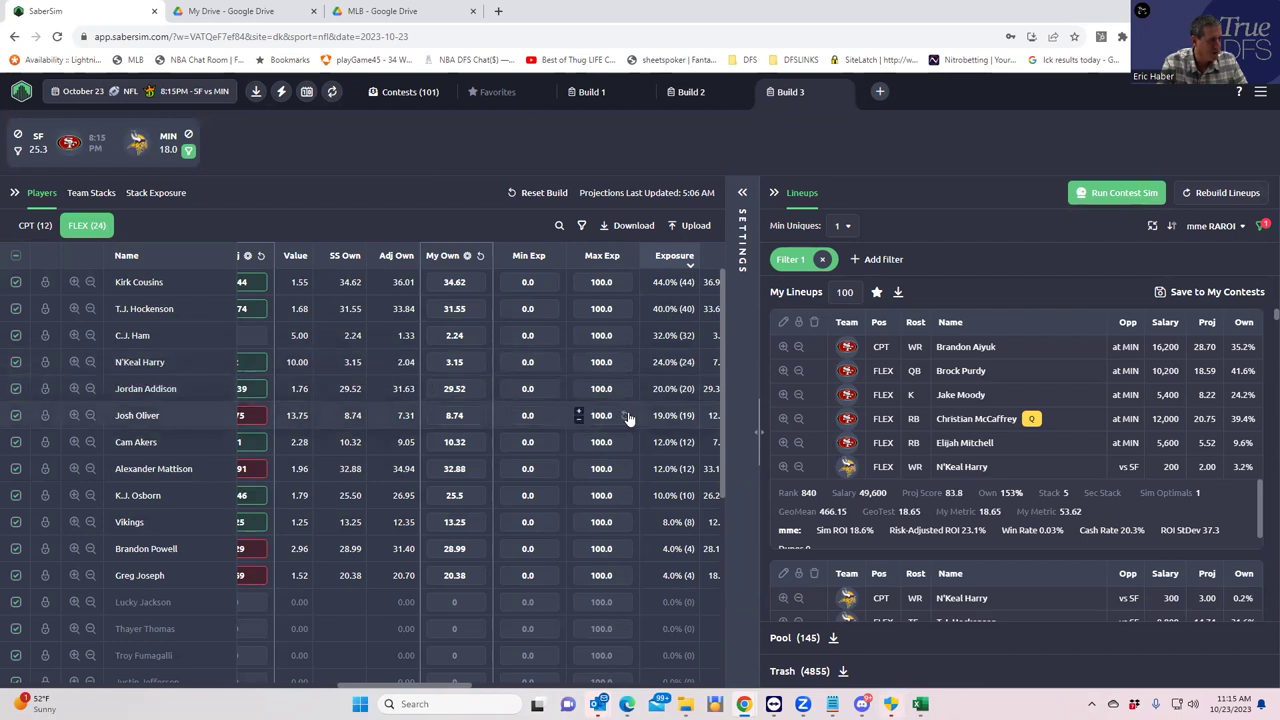
pyautogui.click(37, 228)
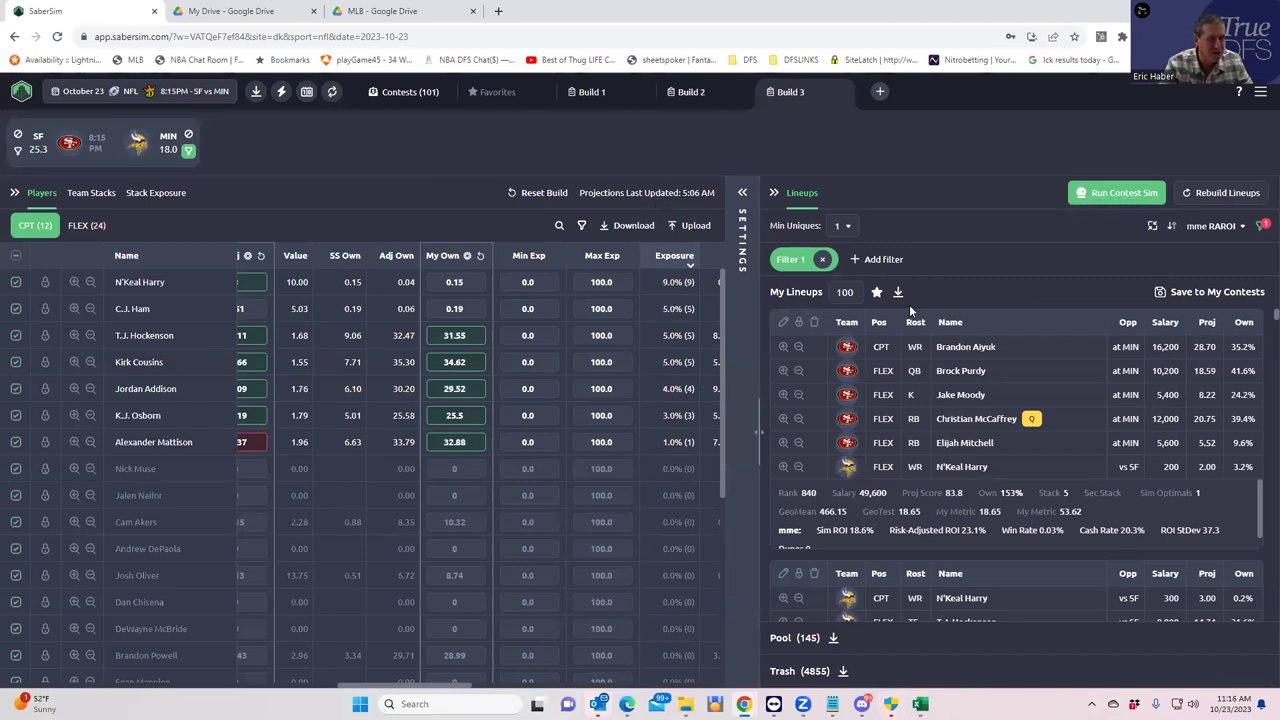
# - Save the 100 lineups to the $15 NFL $1.5M Monday Night contest only, leaving out the $222 Showdown contest
pyautogui.click(1160, 294)
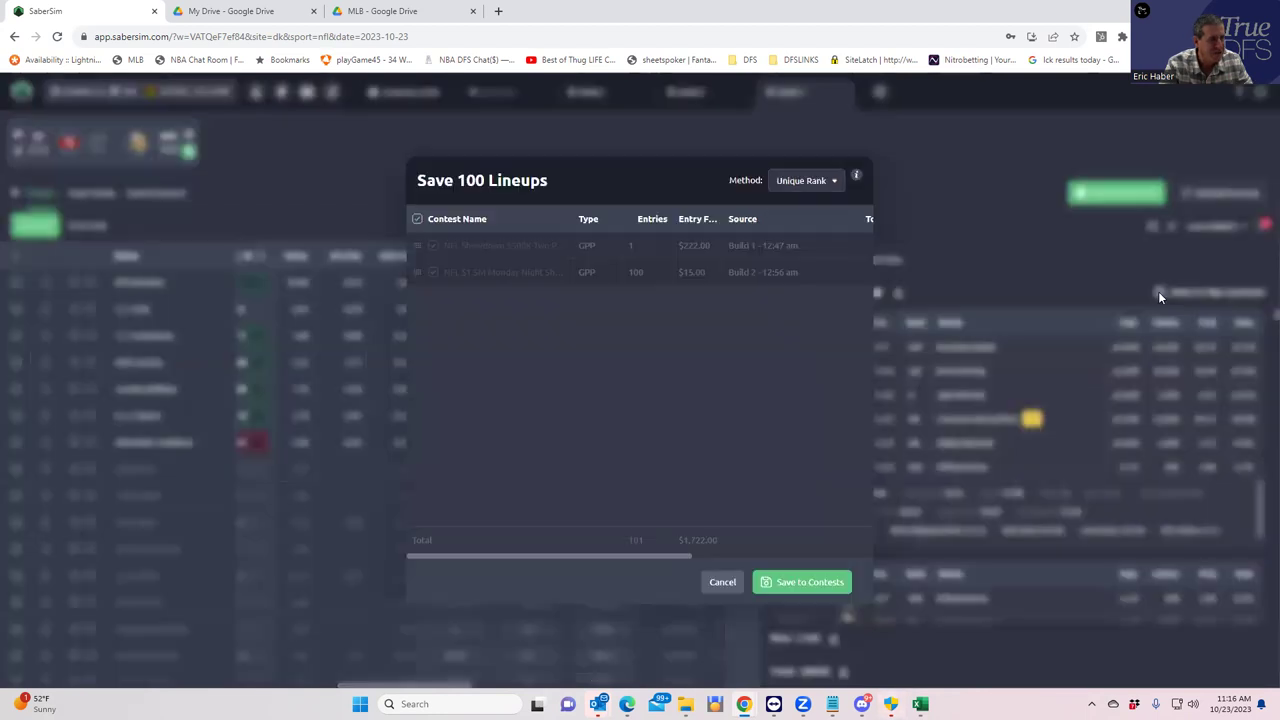
pyautogui.click(433, 245)
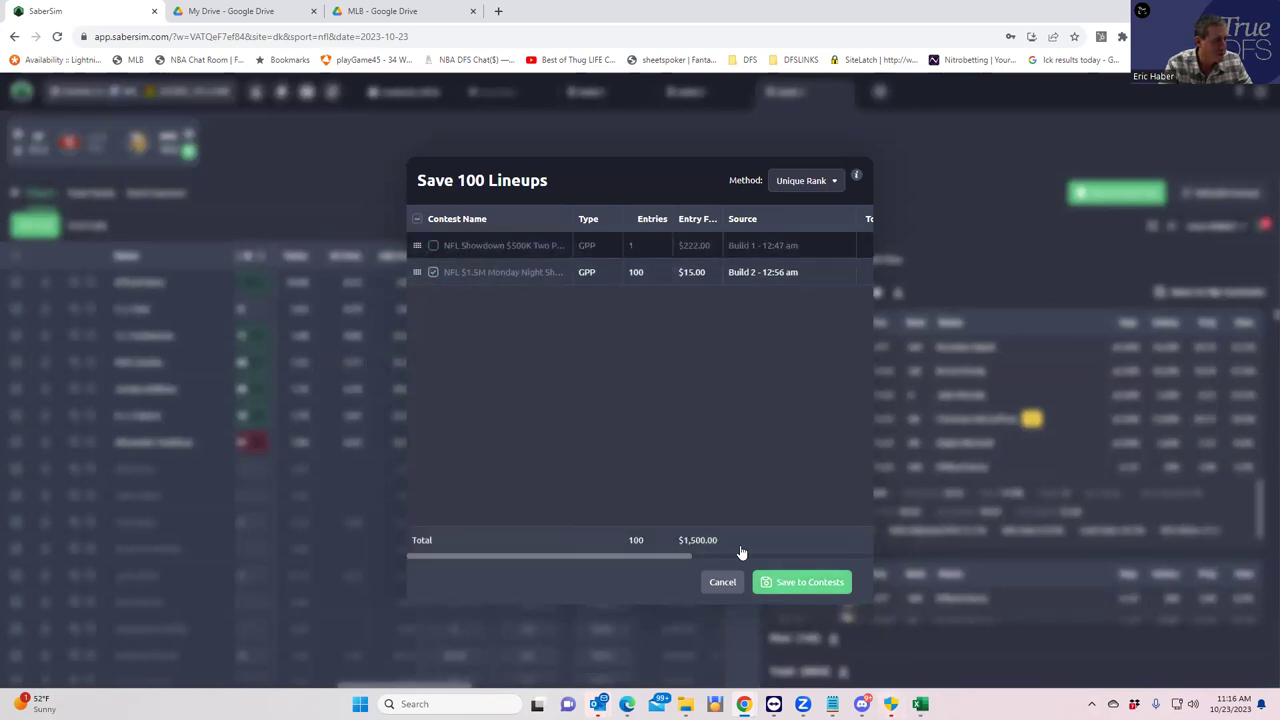
pyautogui.click(785, 582)
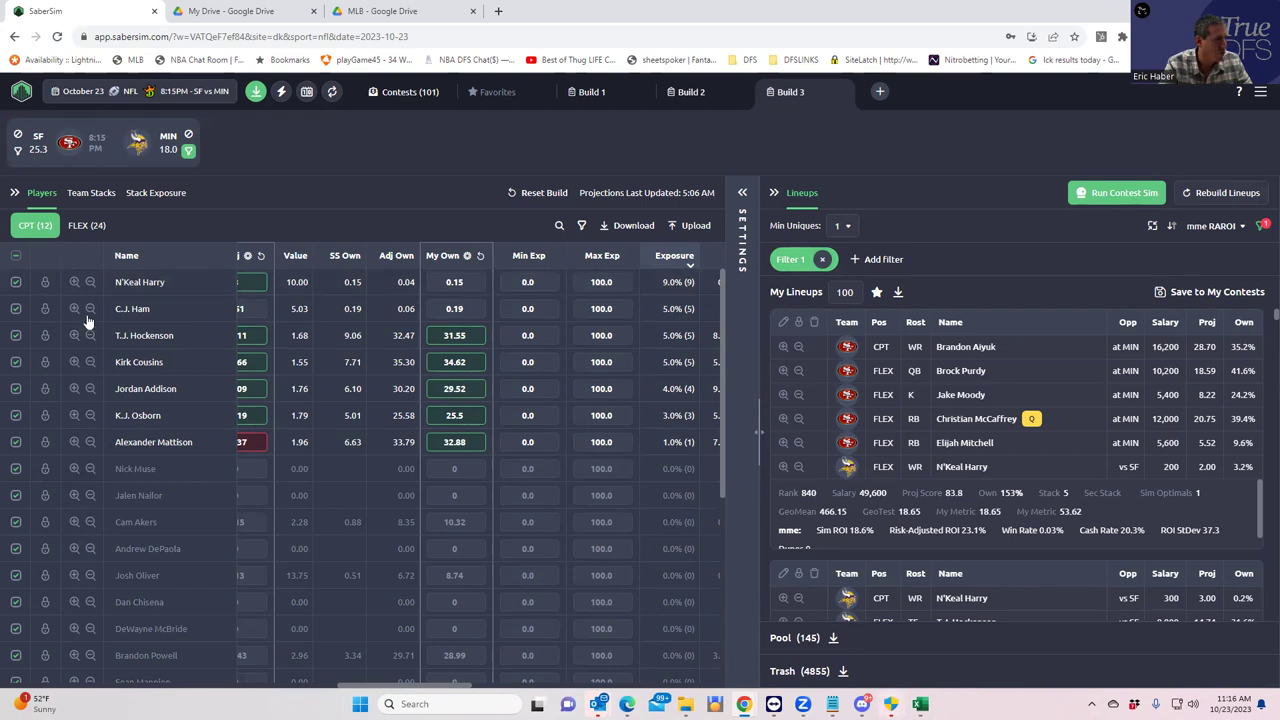
# - Exclude C.J. Ham, N'Keal Harry and Josh Oliver from the CPT player pool
pyautogui.click(16, 309)
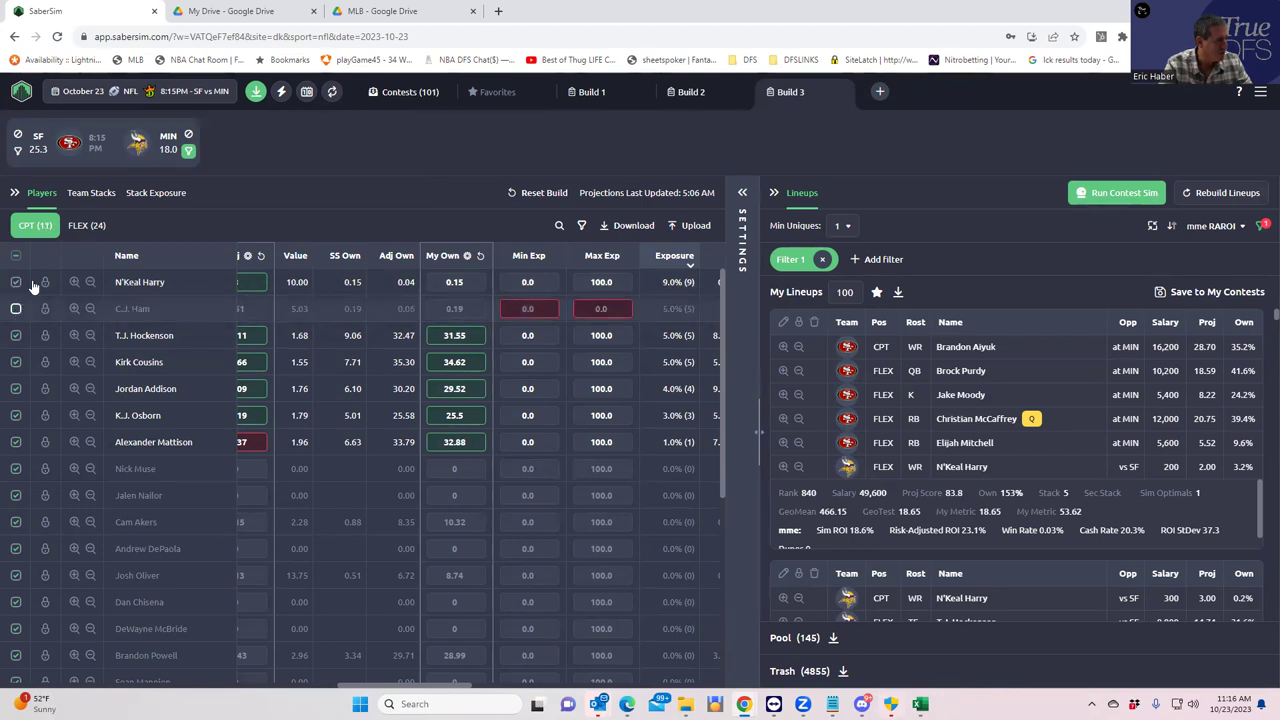
pyautogui.click(16, 284)
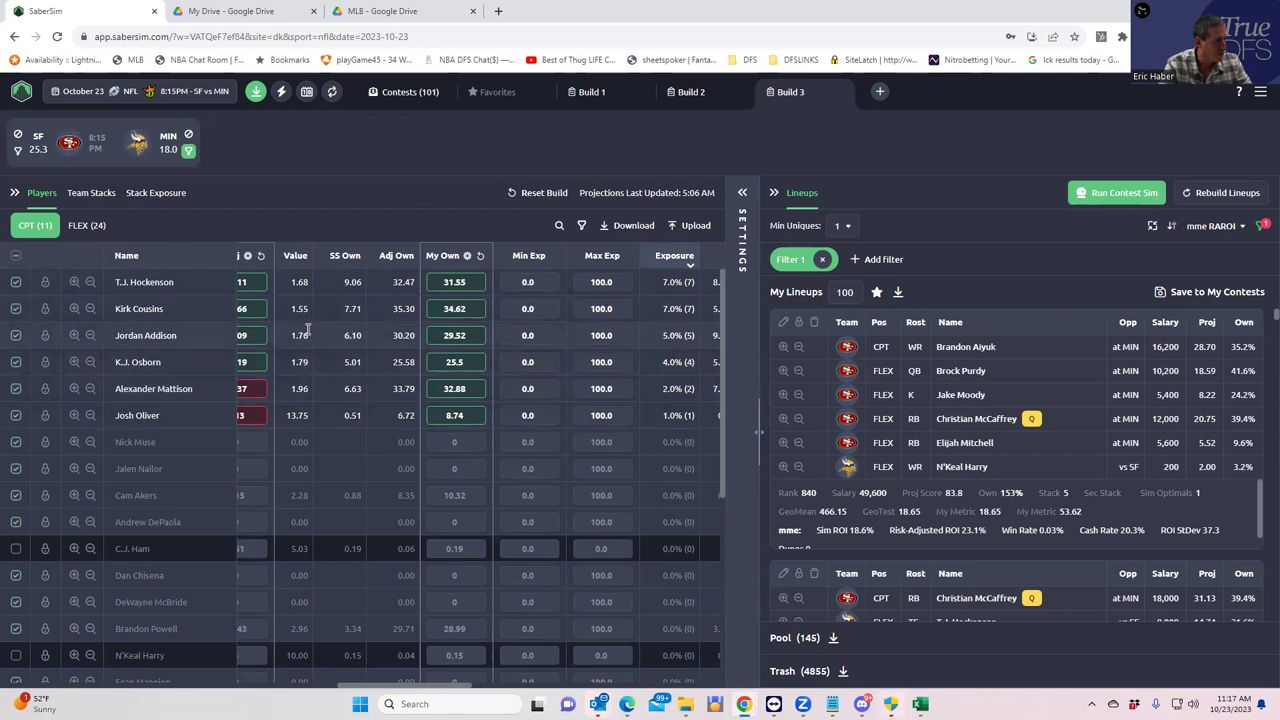
pyautogui.click(15, 415)
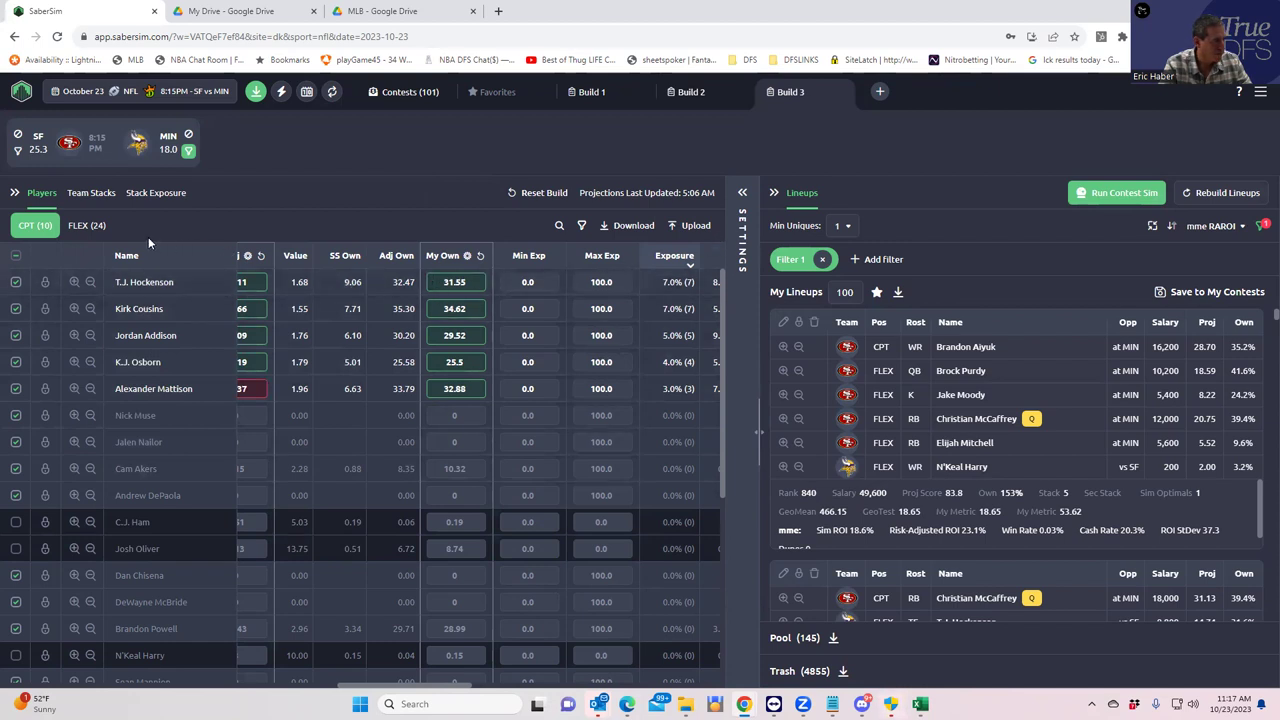
# - Set C.J. Ham's maximum exposure in the FLEX pool to 10 and keep editing despite the exposure conflict
pyautogui.click(88, 227)
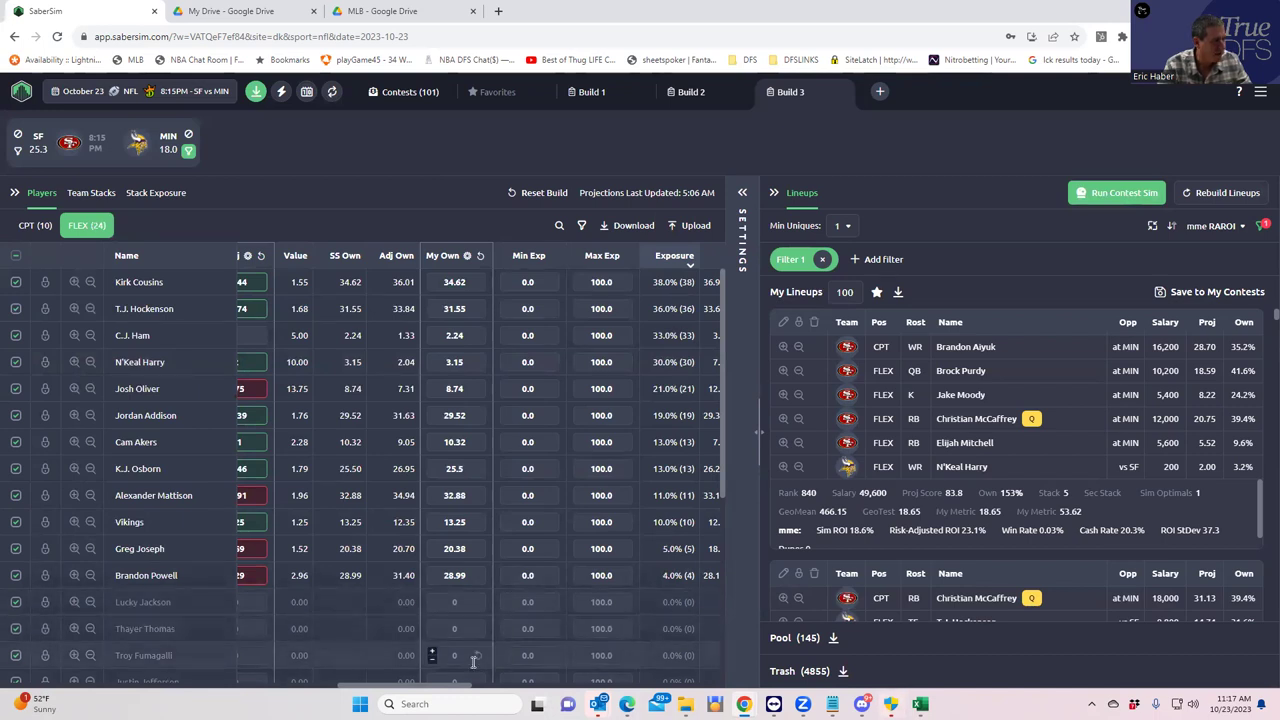
pyautogui.moveTo(456, 688); pyautogui.dragTo(474, 682)
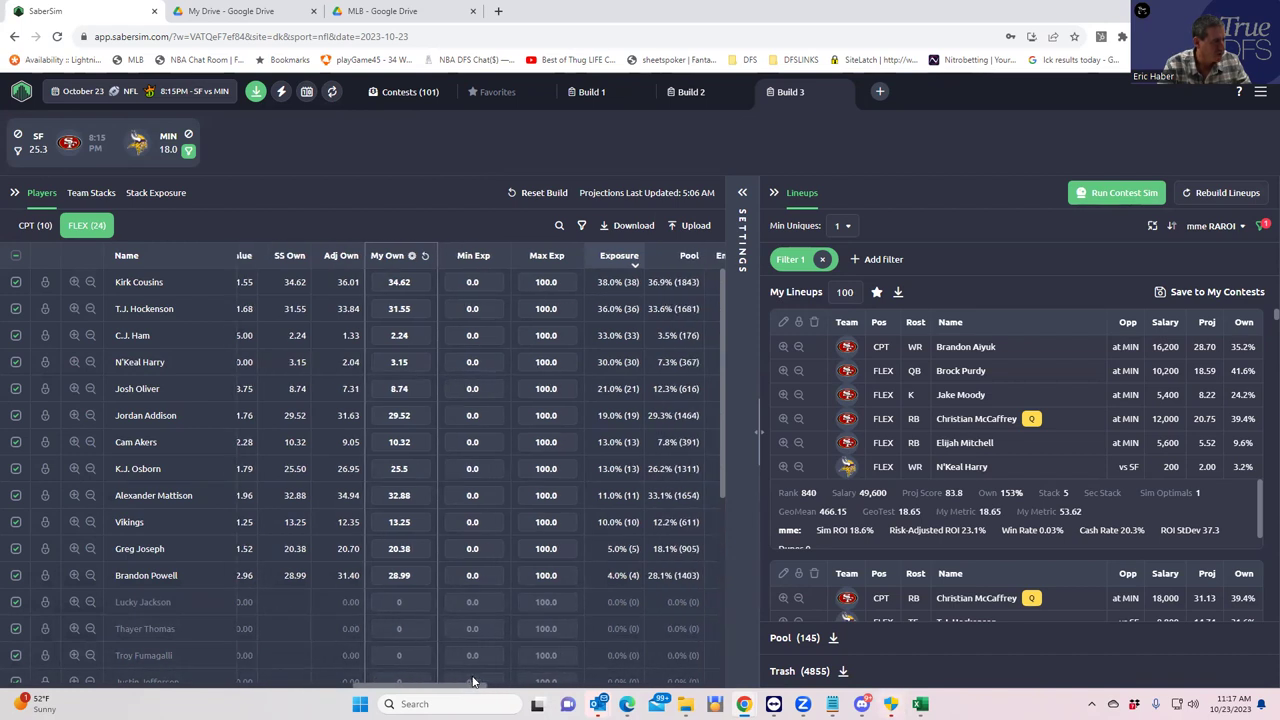
pyautogui.moveTo(474, 682); pyautogui.dragTo(473, 651)
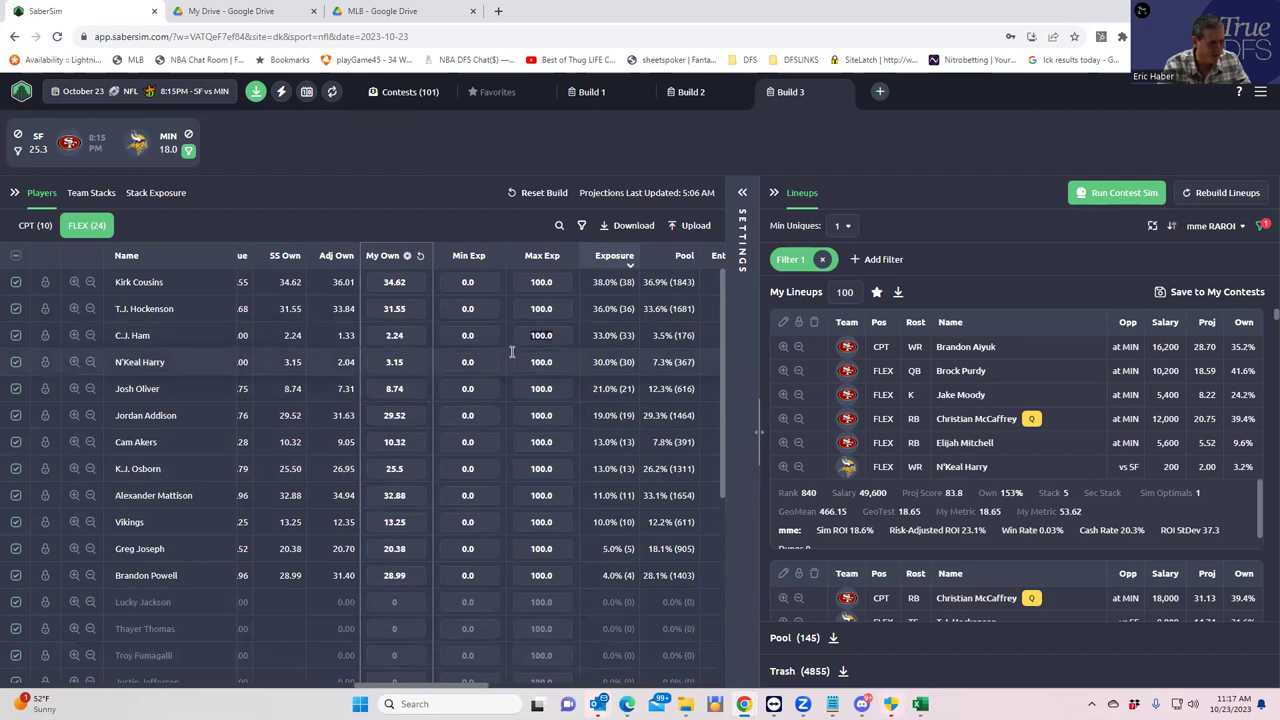
pyautogui.press('BackSpace')
pyautogui.press('BackSpace')
pyautogui.press('BackSpace')
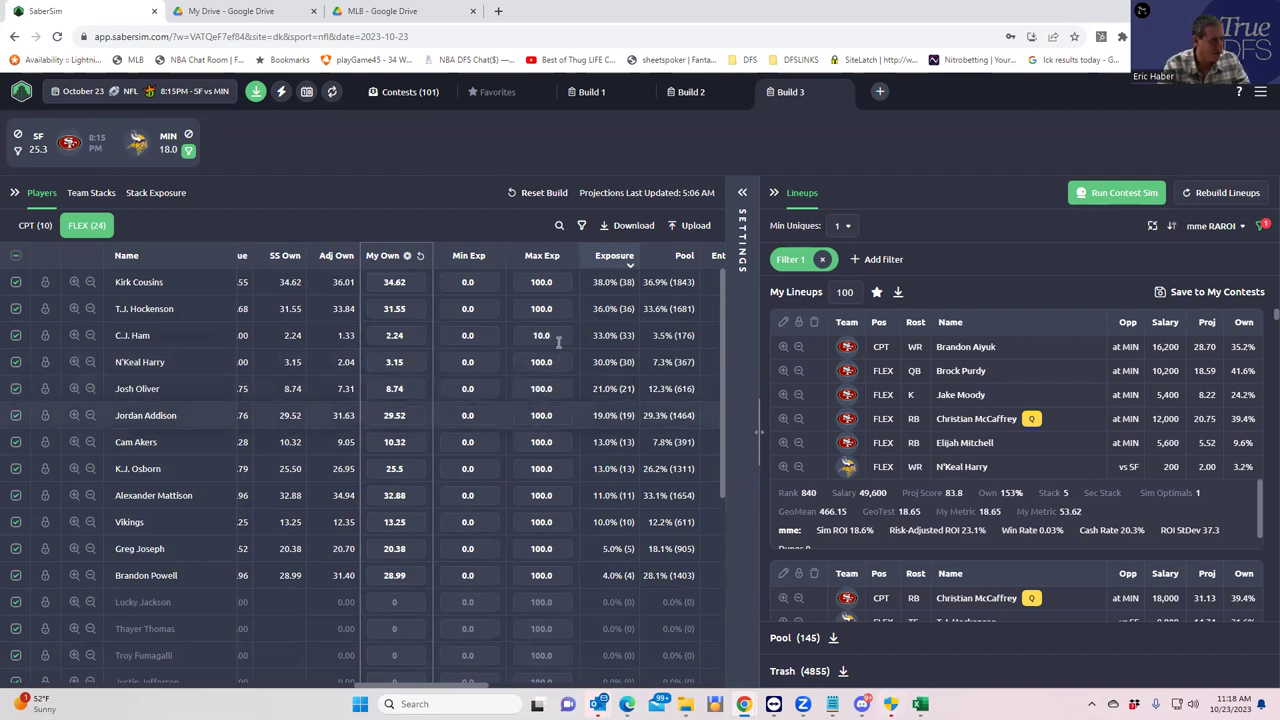
pyautogui.click(367, 244)
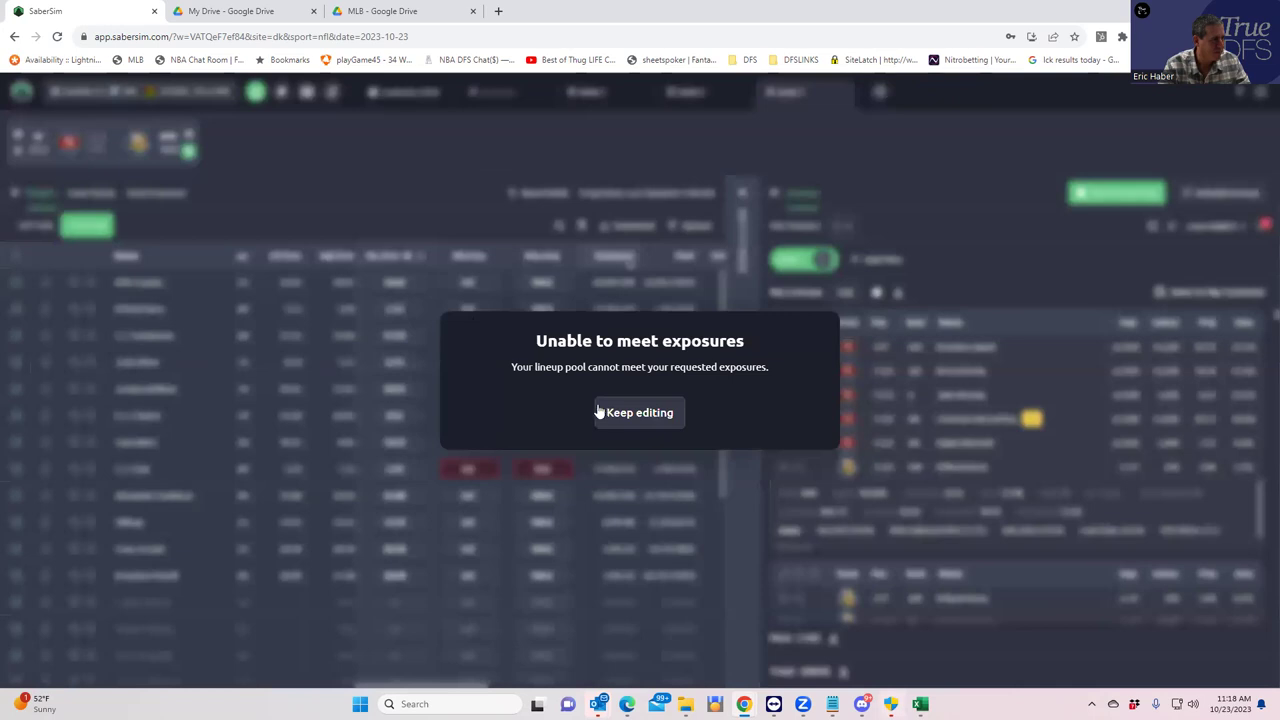
pyautogui.click(618, 416)
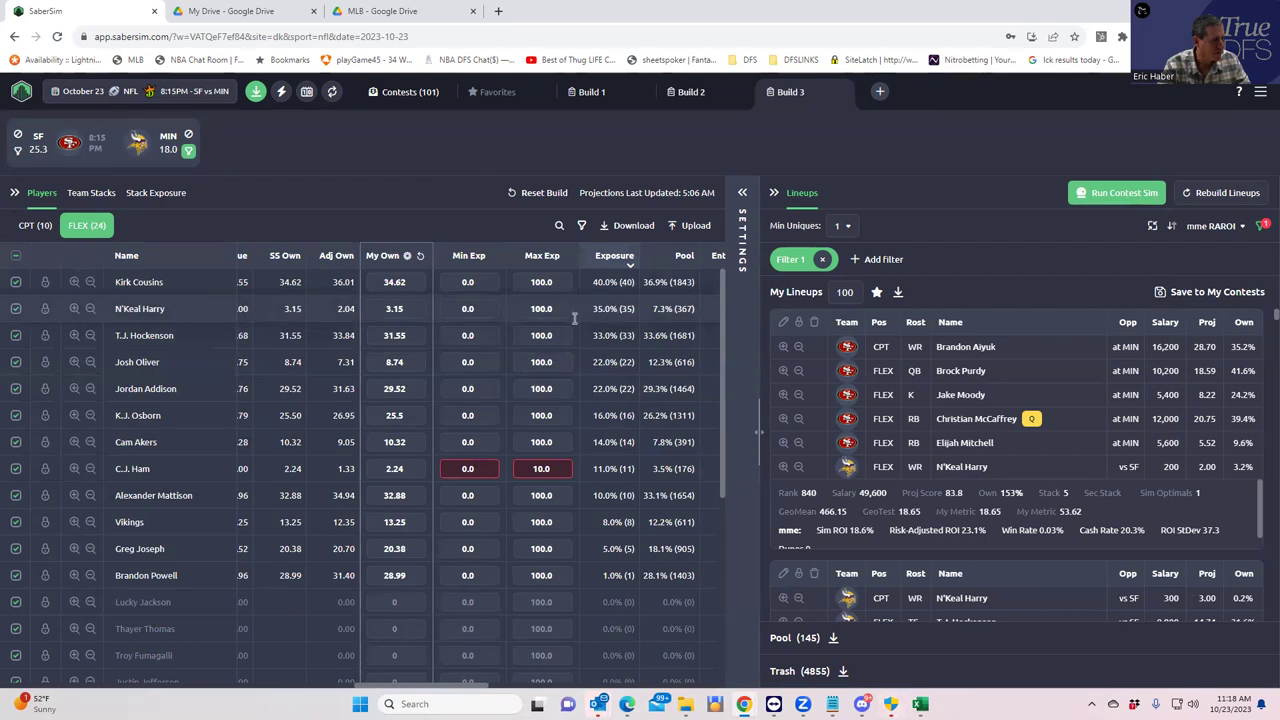
# - Set N'Keal Harry's FLEX maximum exposure to 20 and check the updated FLEX and CPT exposures
pyautogui.click(519, 312)
pyautogui.write('20')
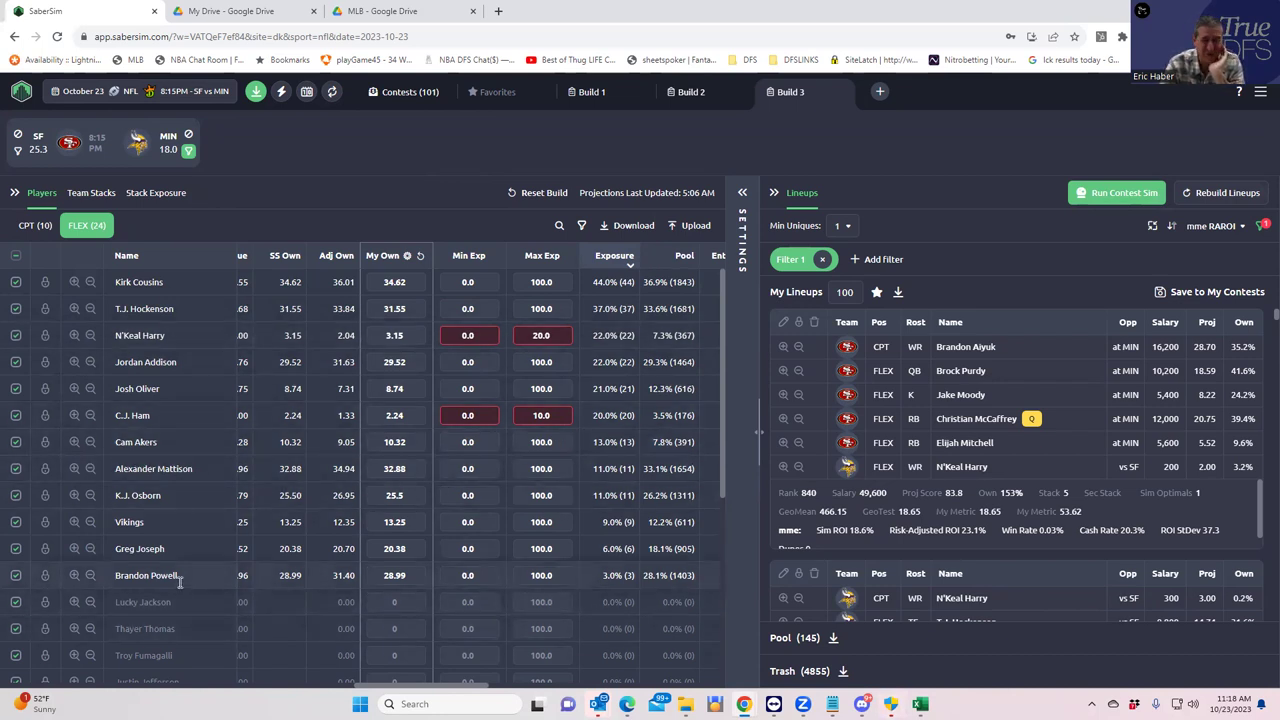
pyautogui.click(31, 226)
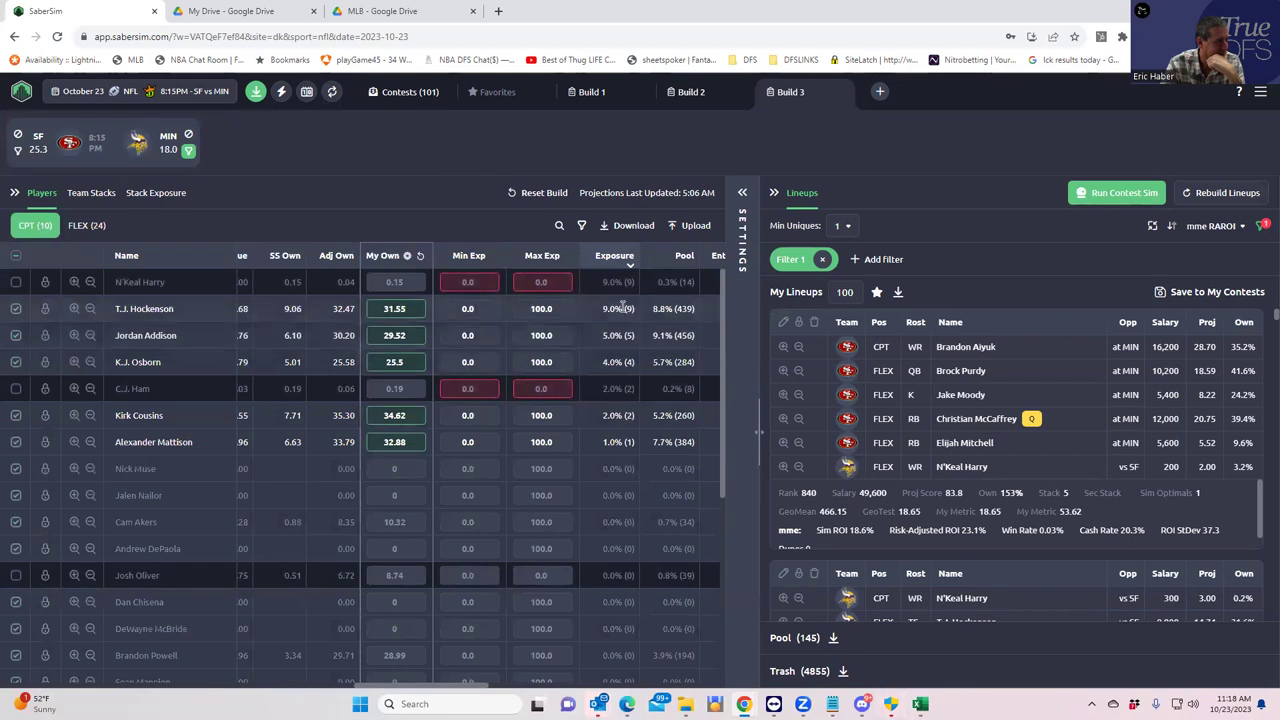
# - Search the CPT players for Powell and check his salary, projection and ownership columns
pyautogui.click(558, 225)
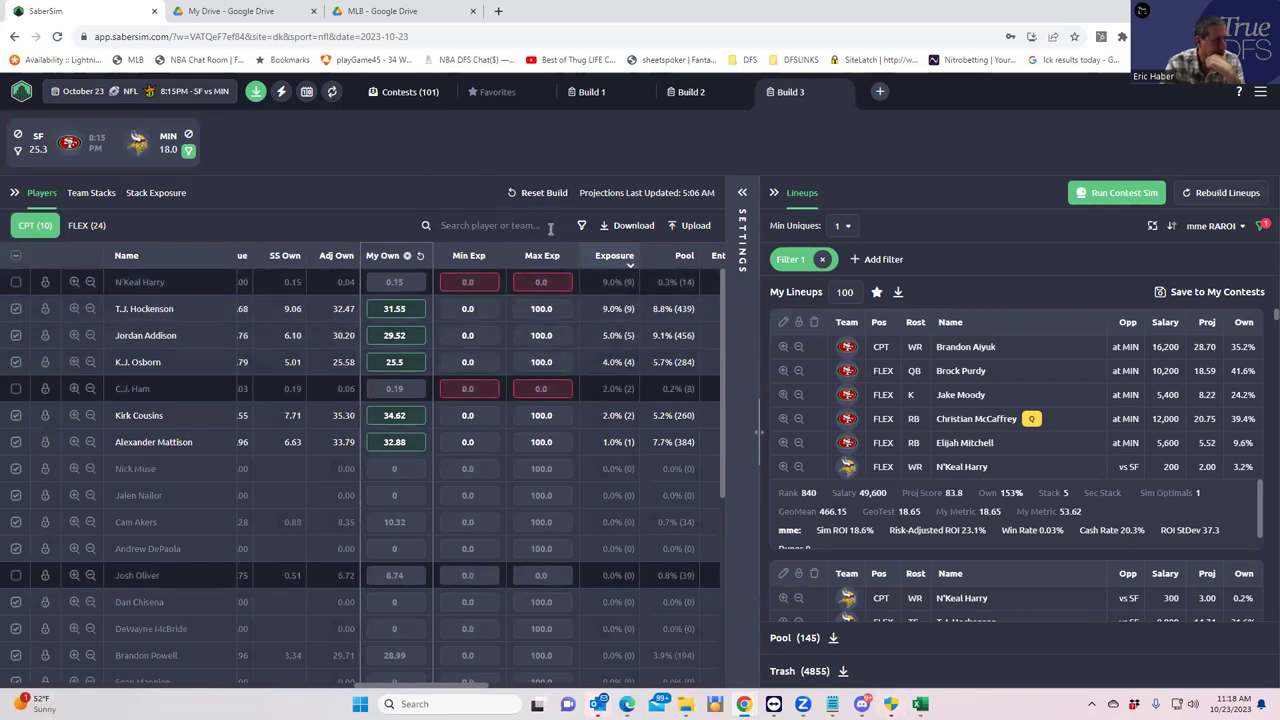
pyautogui.write('powel')
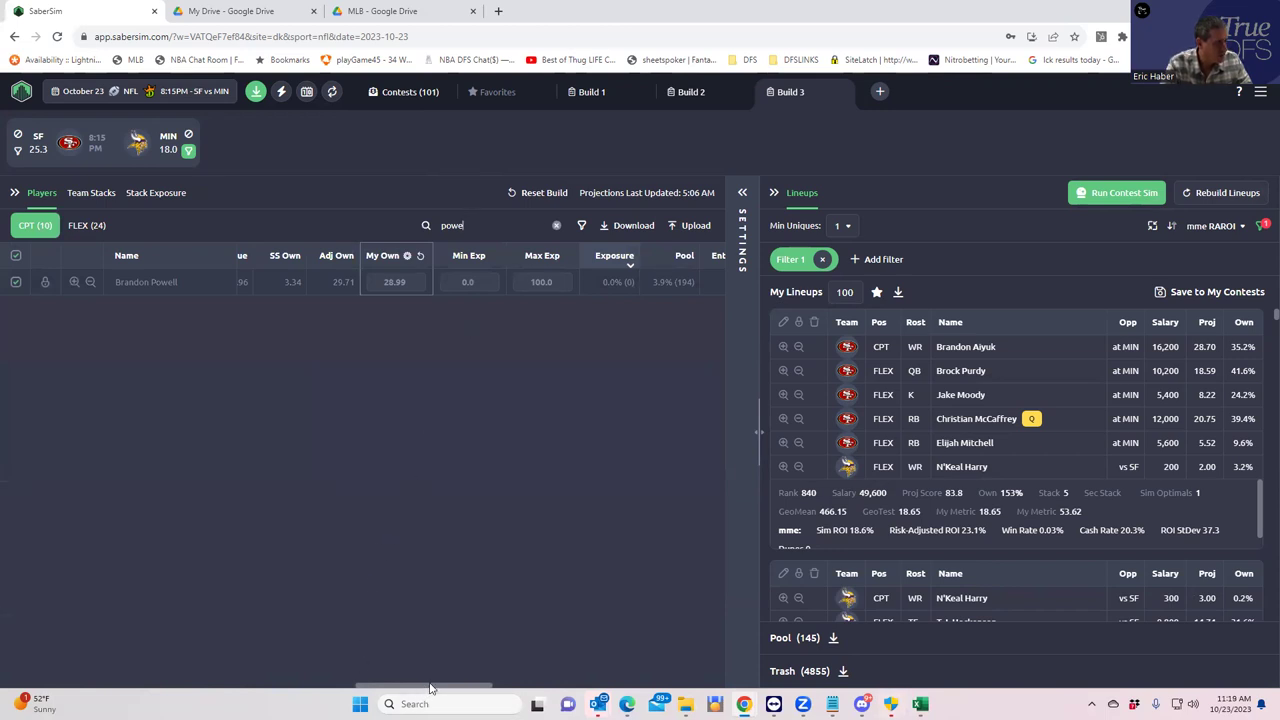
pyautogui.moveTo(430, 688); pyautogui.dragTo(255, 654)
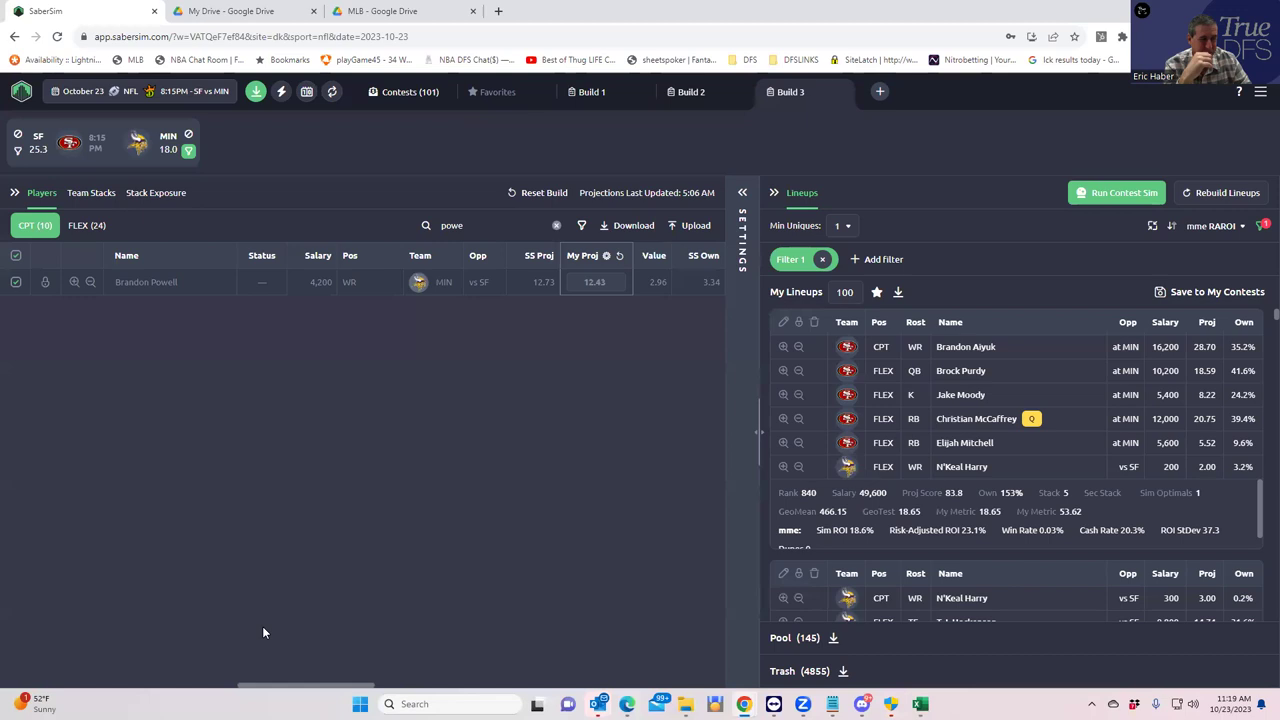
# - Examine the first few filtered lineups, comparing their players, GeoTest values, simulated ROI and dupes
pyautogui.scroll(-2, 1000, 480)
pyautogui.write('l')
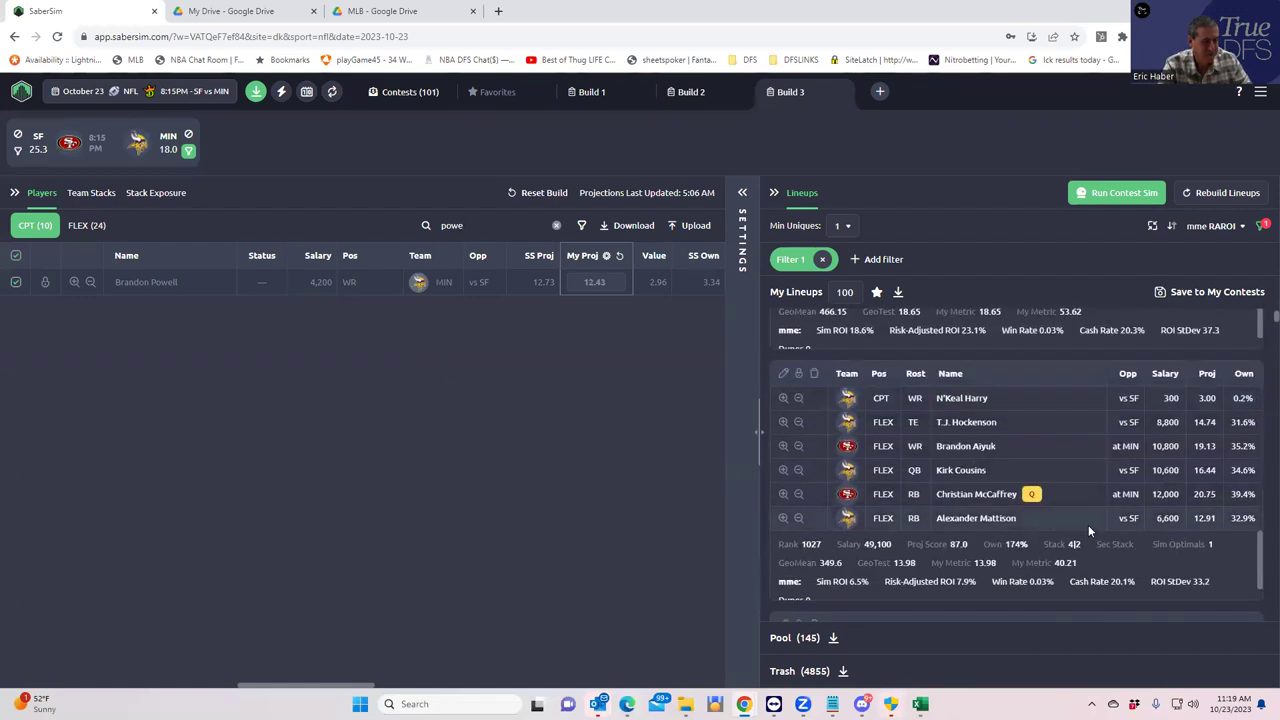
pyautogui.scroll(-2, 1088, 525)
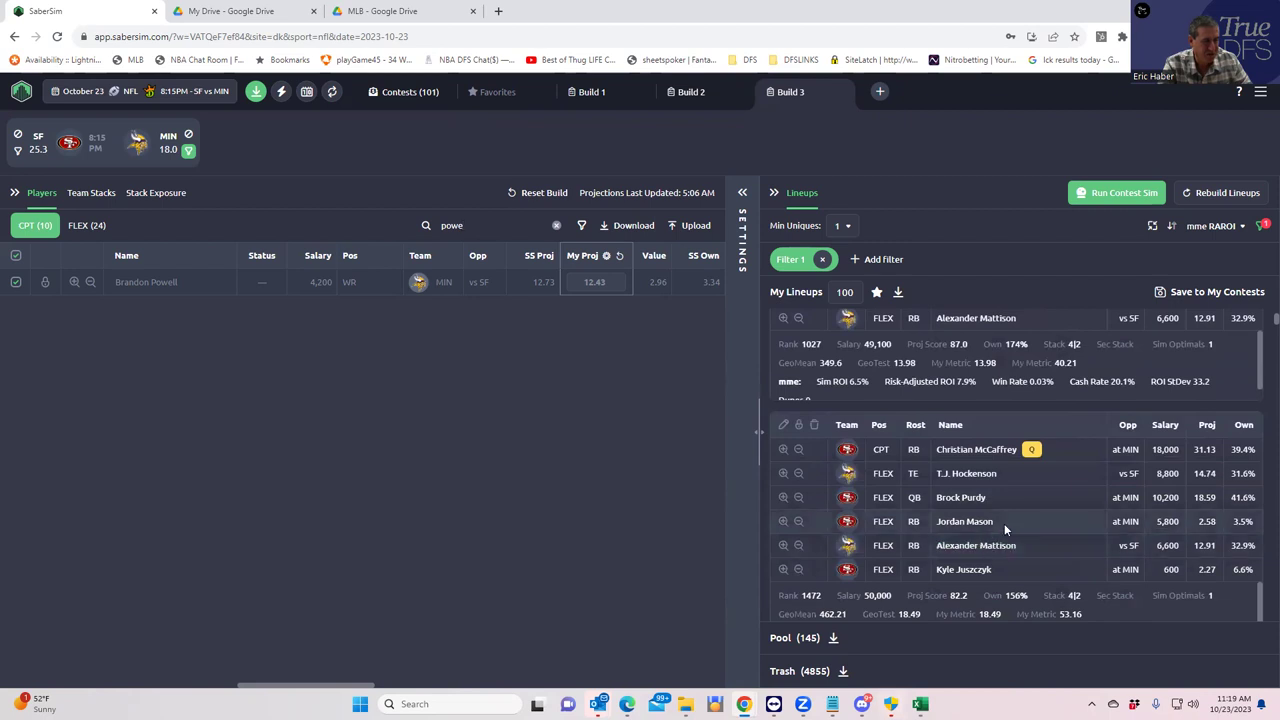
pyautogui.scroll(-1, 1014, 526)
pyautogui.scroll(1, 1013, 531)
pyautogui.scroll(-1, 1017, 525)
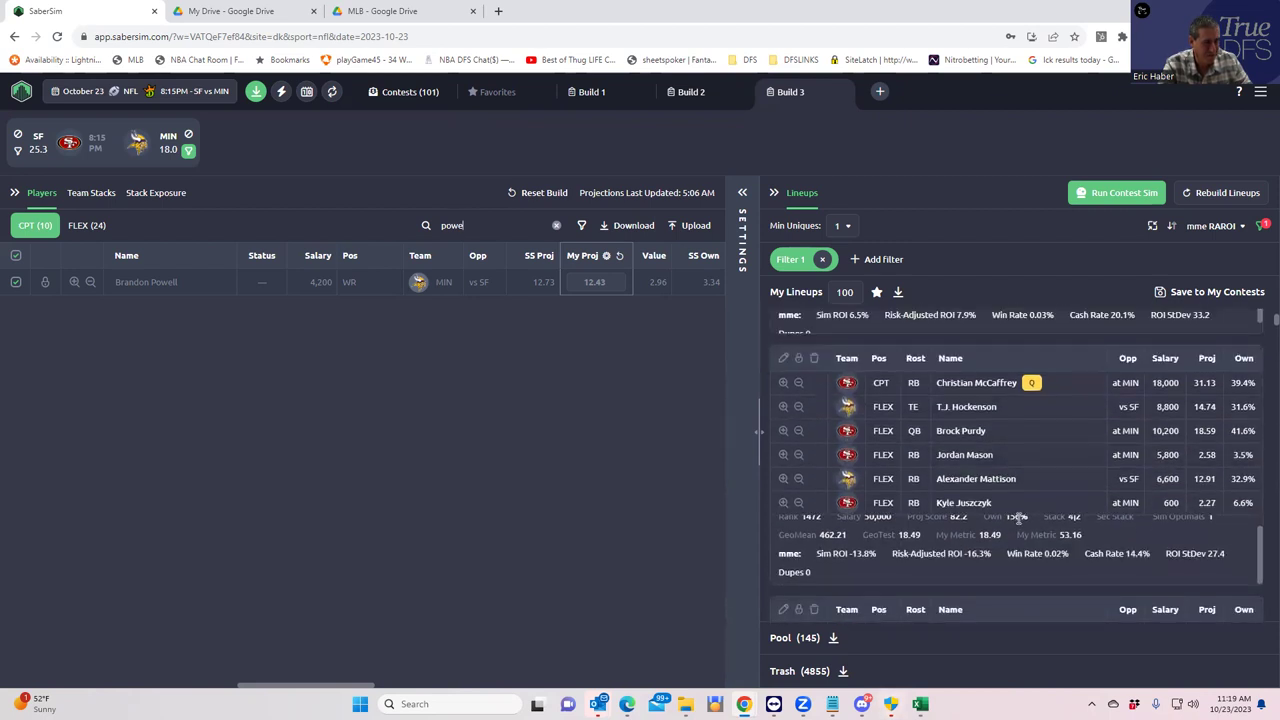
pyautogui.scroll(4, 904, 500)
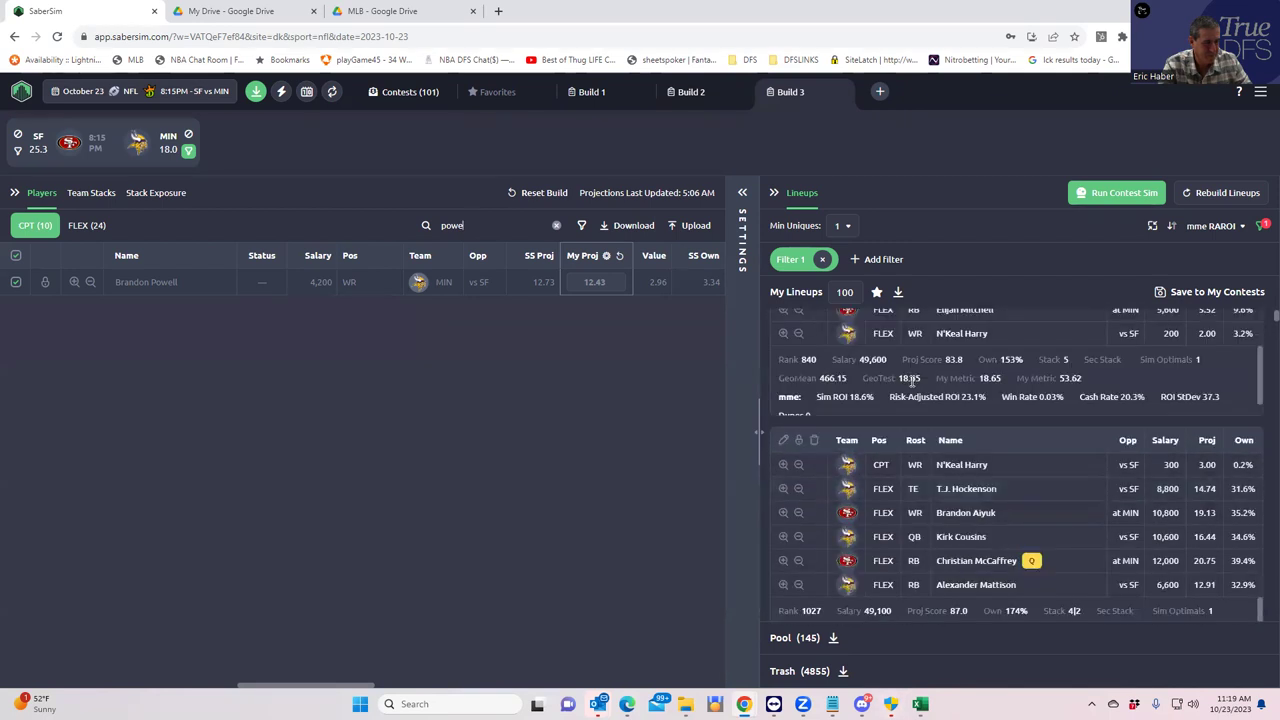
# - Save the 100 lineups to the $15 NFL $1.5M Monday Night contest and remove Filter 1 from the lineup pool
pyautogui.click(1160, 292)
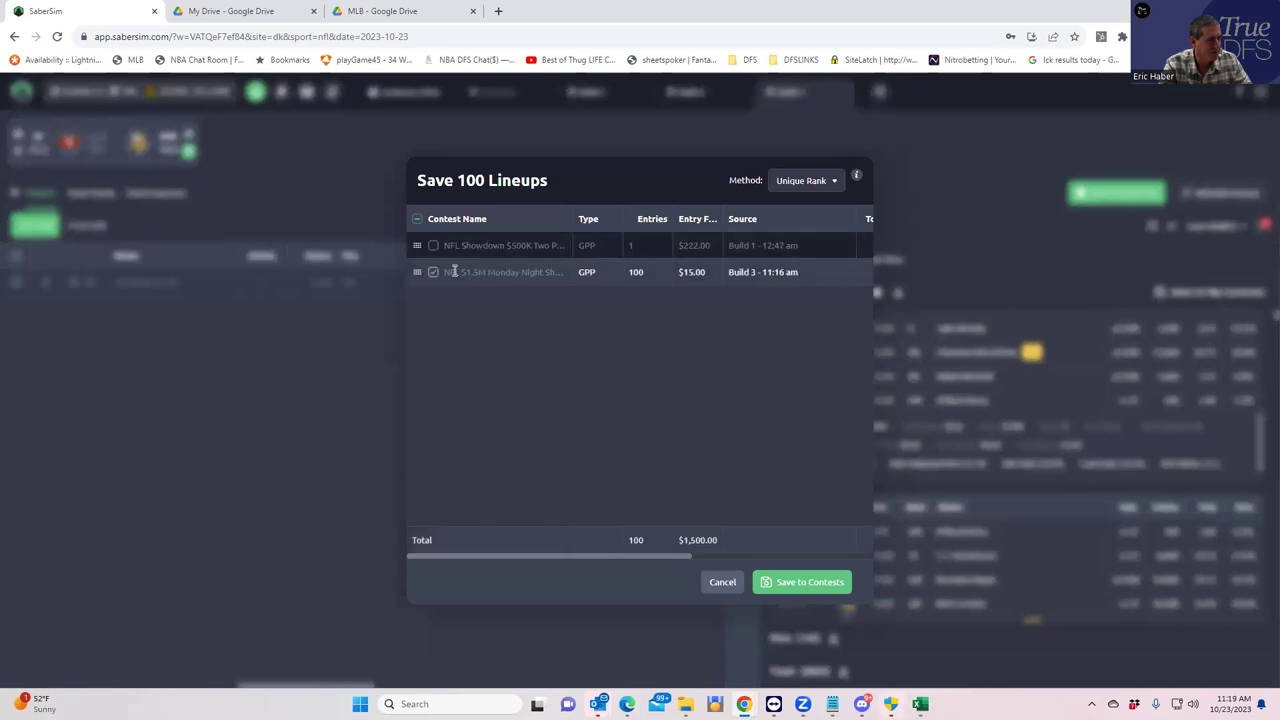
pyautogui.click(791, 583)
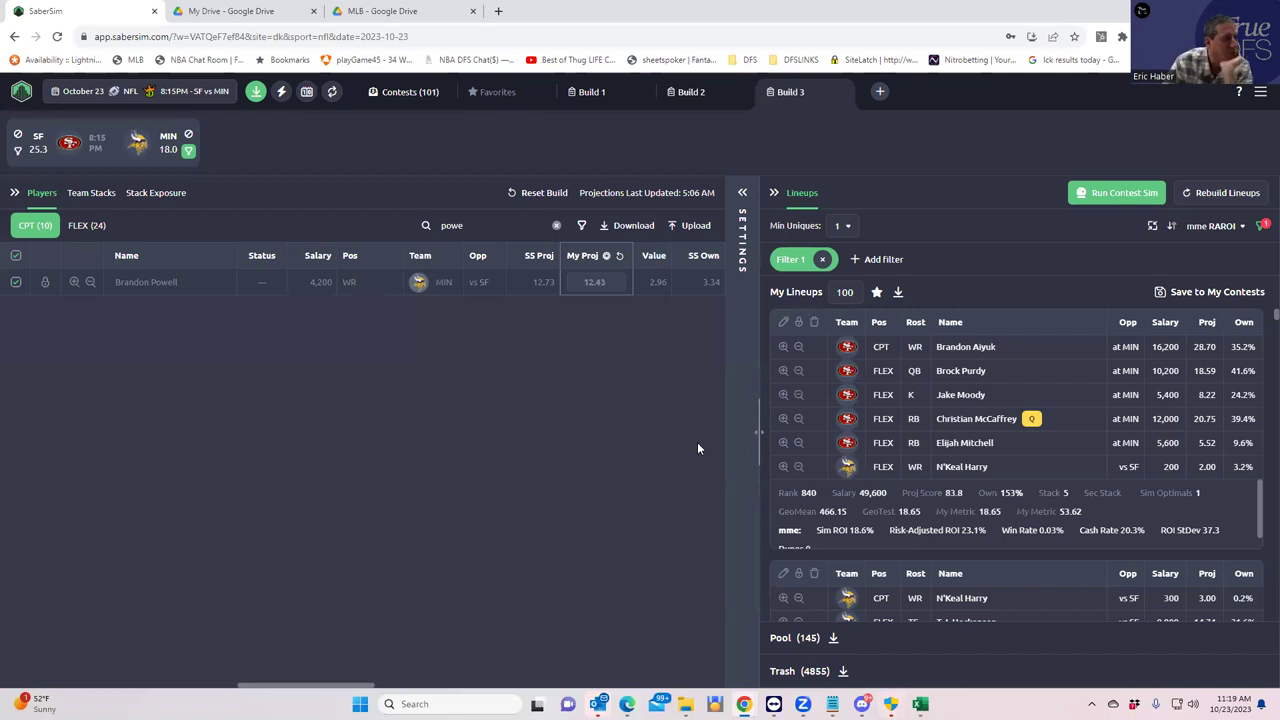
pyautogui.click(824, 261)
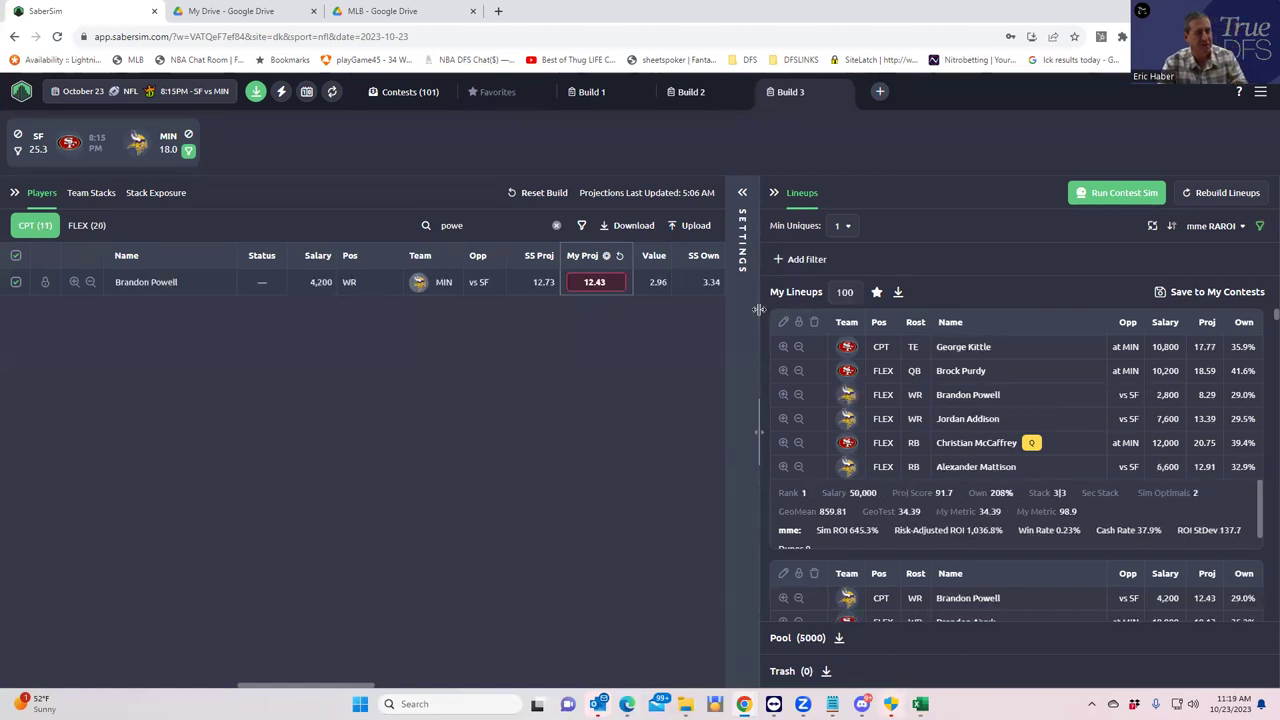
# - Rebuild the lineups with a maximum salary of 48000 and a minimum salary of 41000, discarding the previous lineups
pyautogui.click(743, 196)
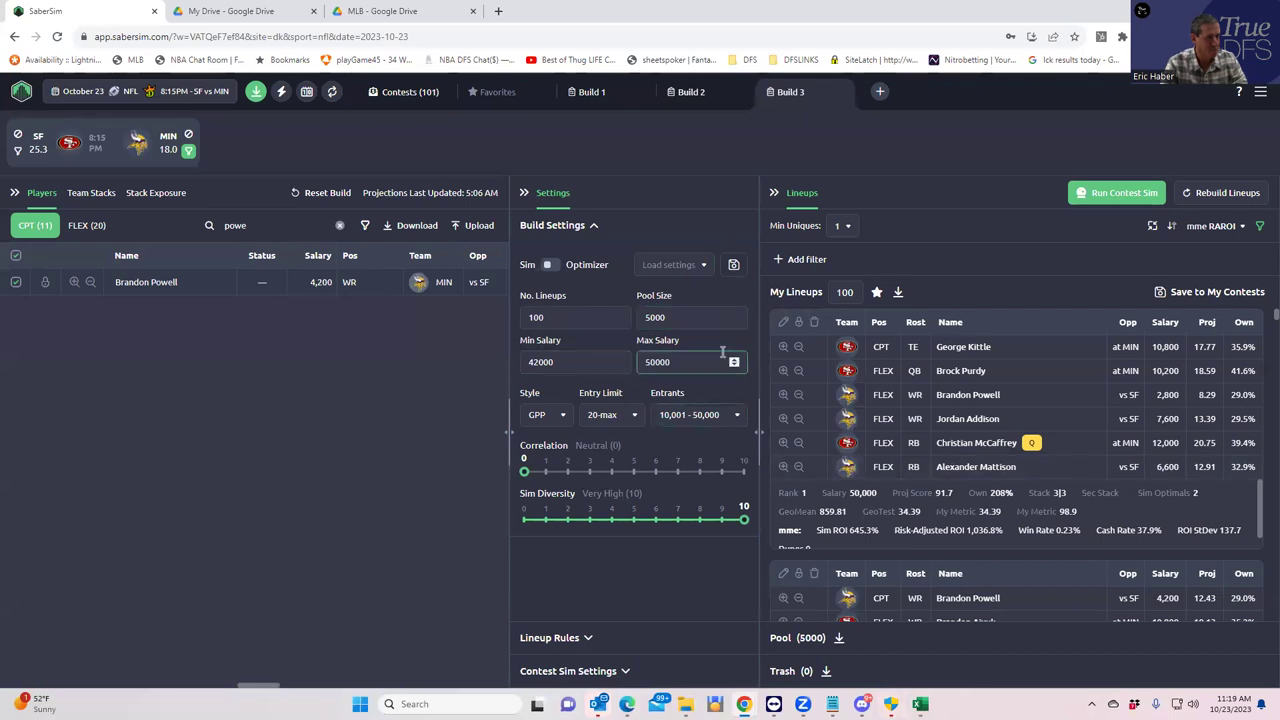
pyautogui.click(686, 364)
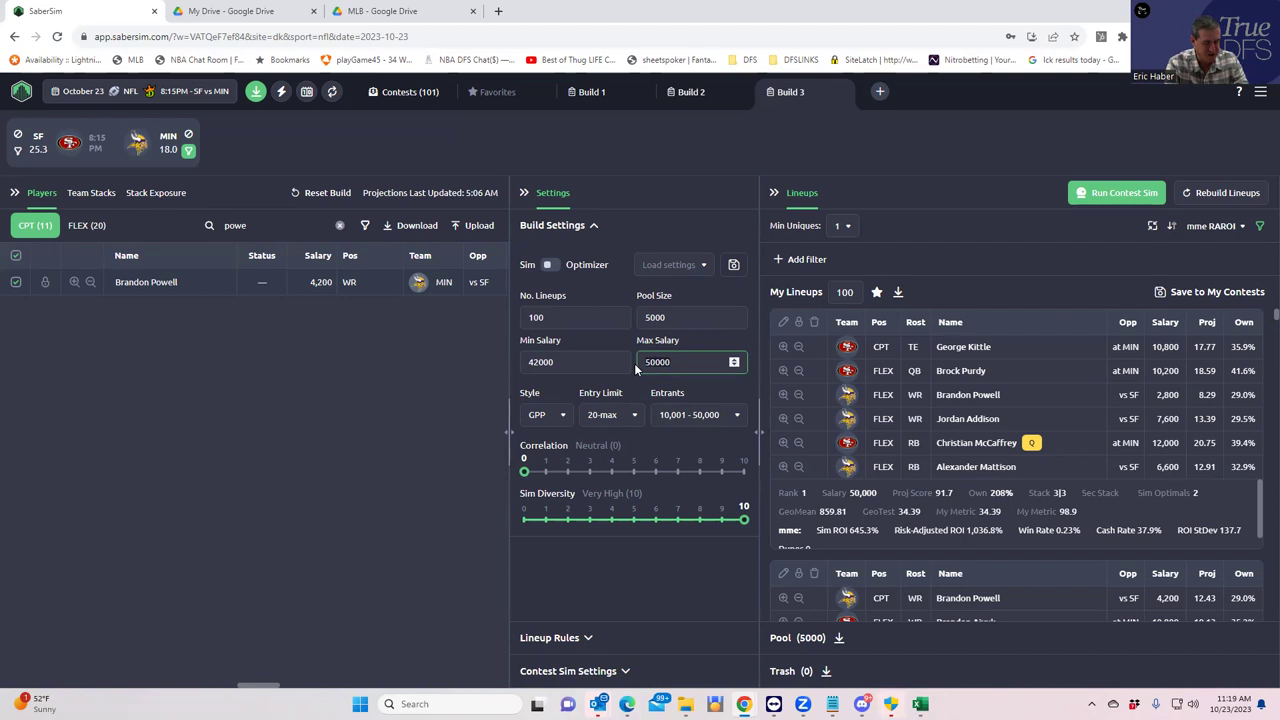
pyautogui.hotkey('ctrl', 'a')
pyautogui.write('4')
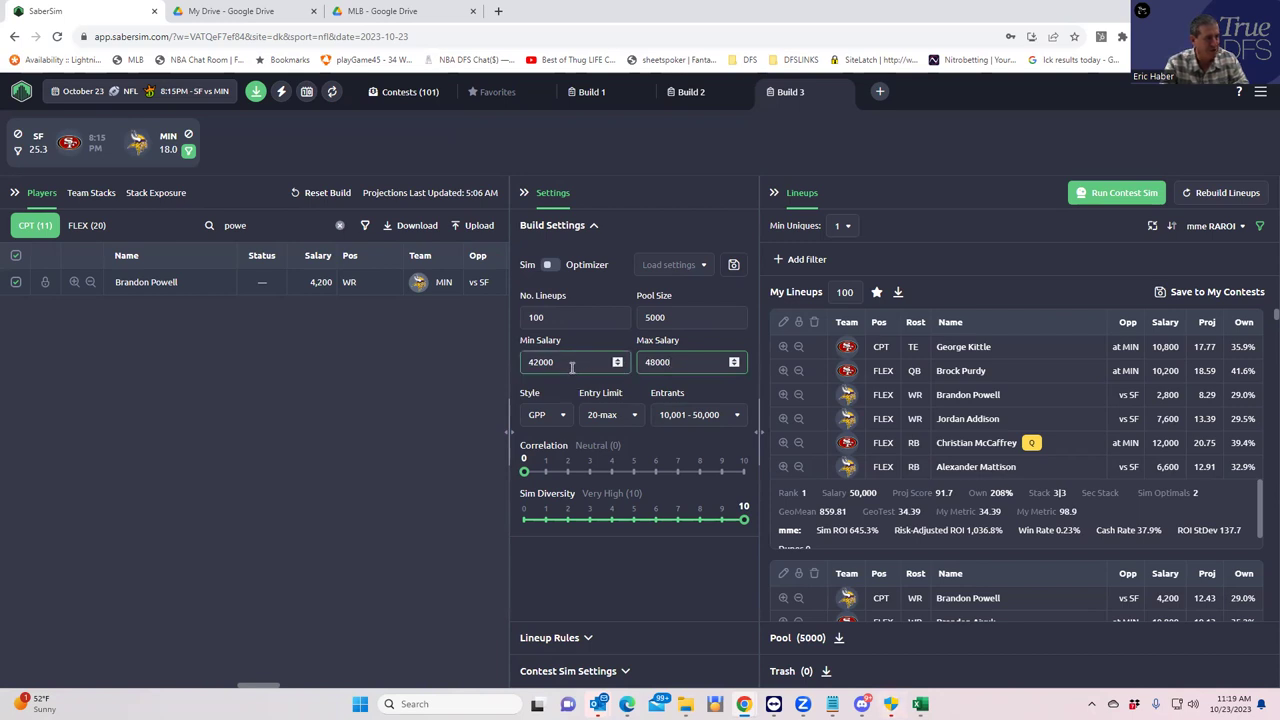
pyautogui.doubleClick(521, 367)
pyautogui.write('4')
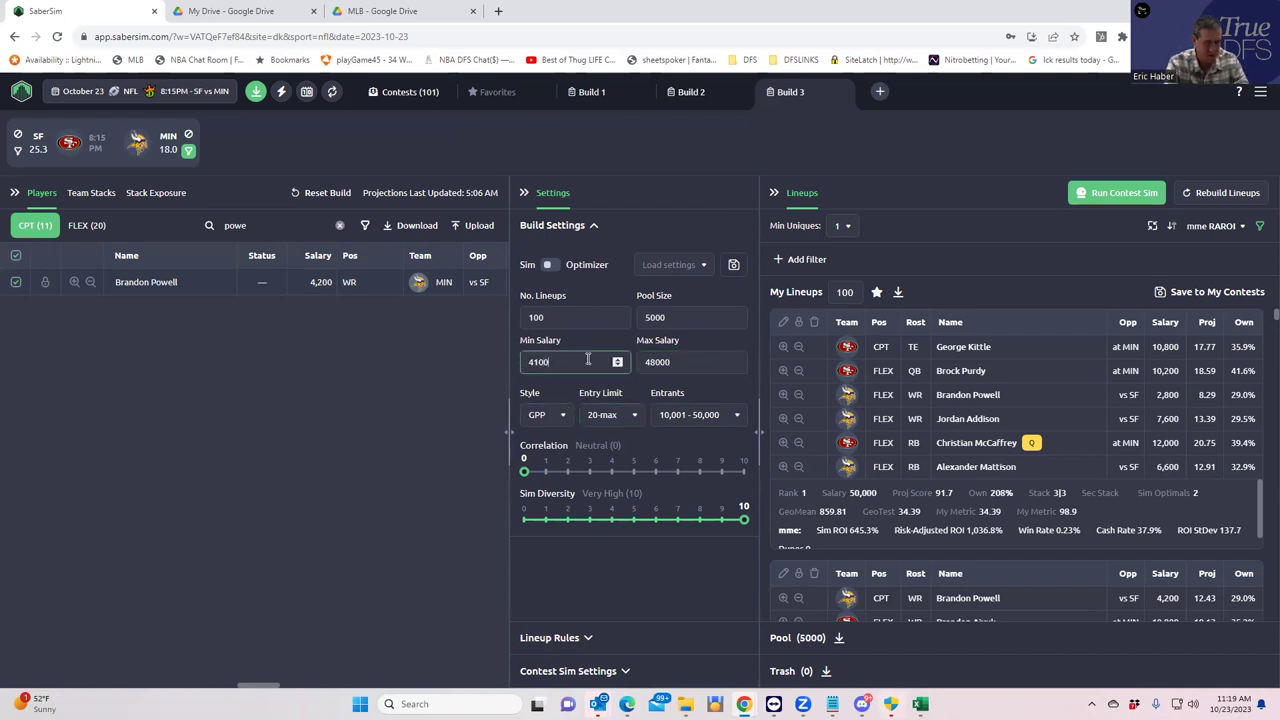
pyautogui.click(722, 492)
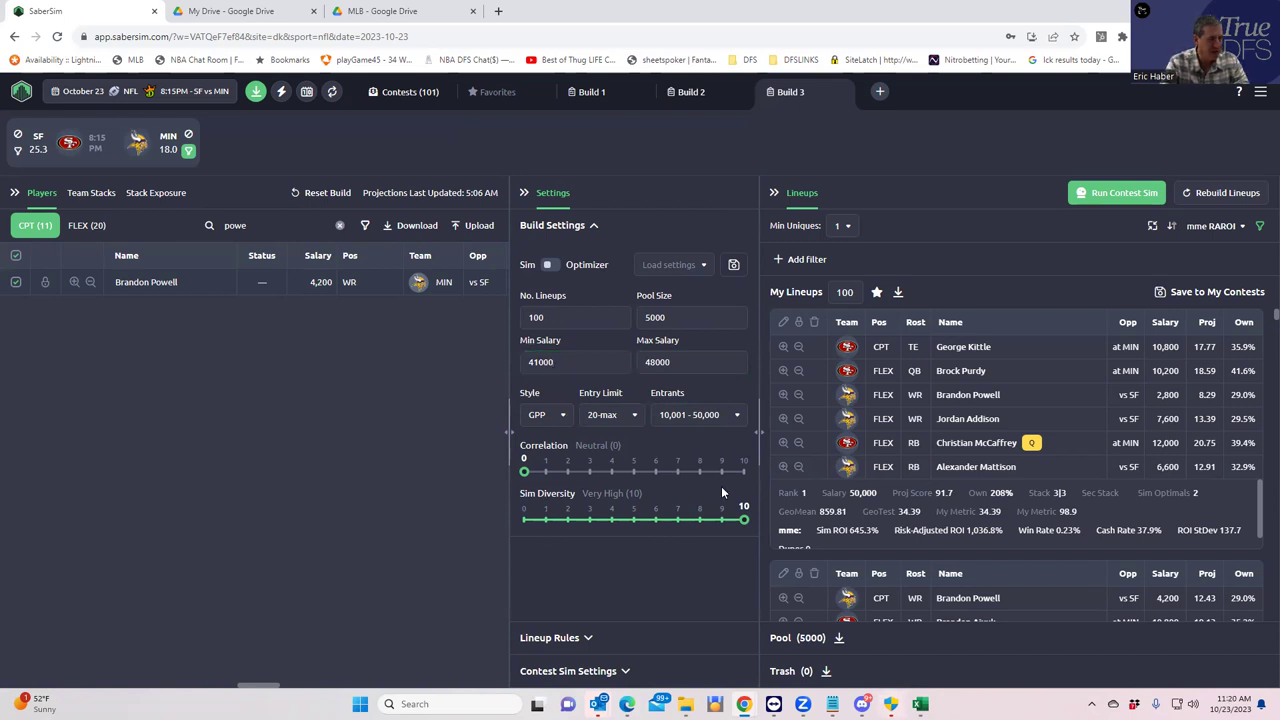
pyautogui.click(1210, 195)
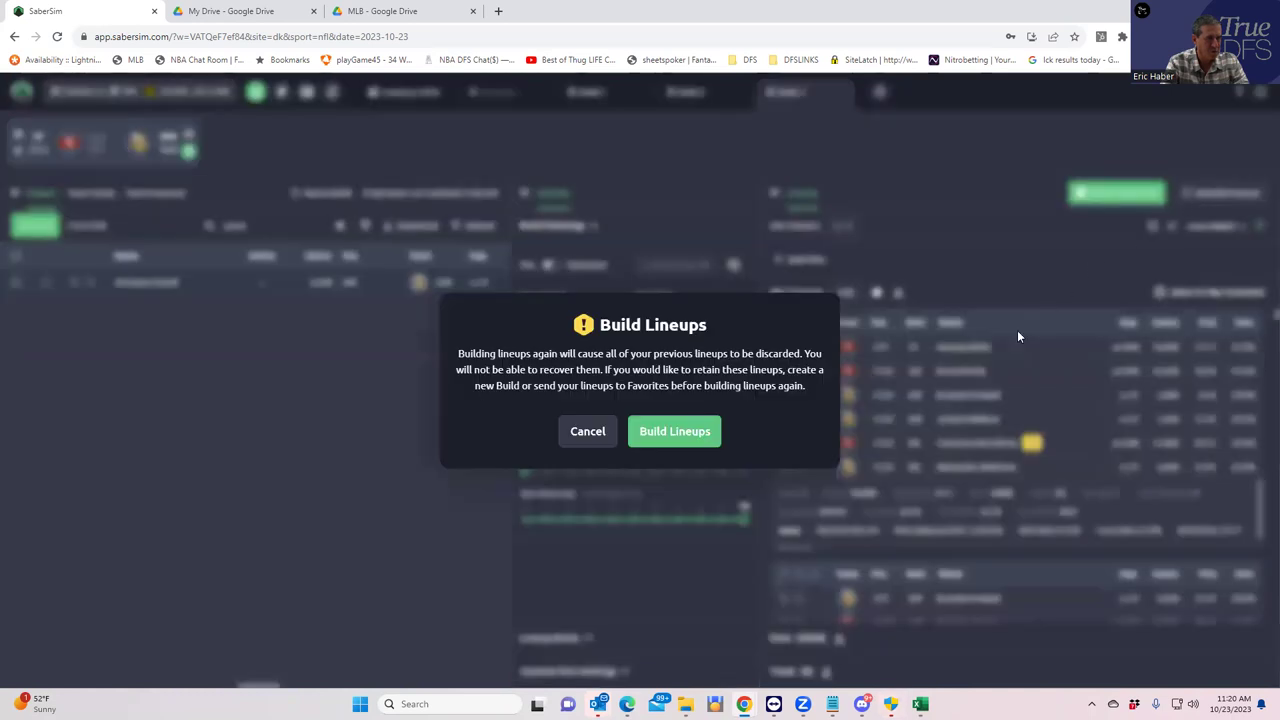
pyautogui.click(697, 441)
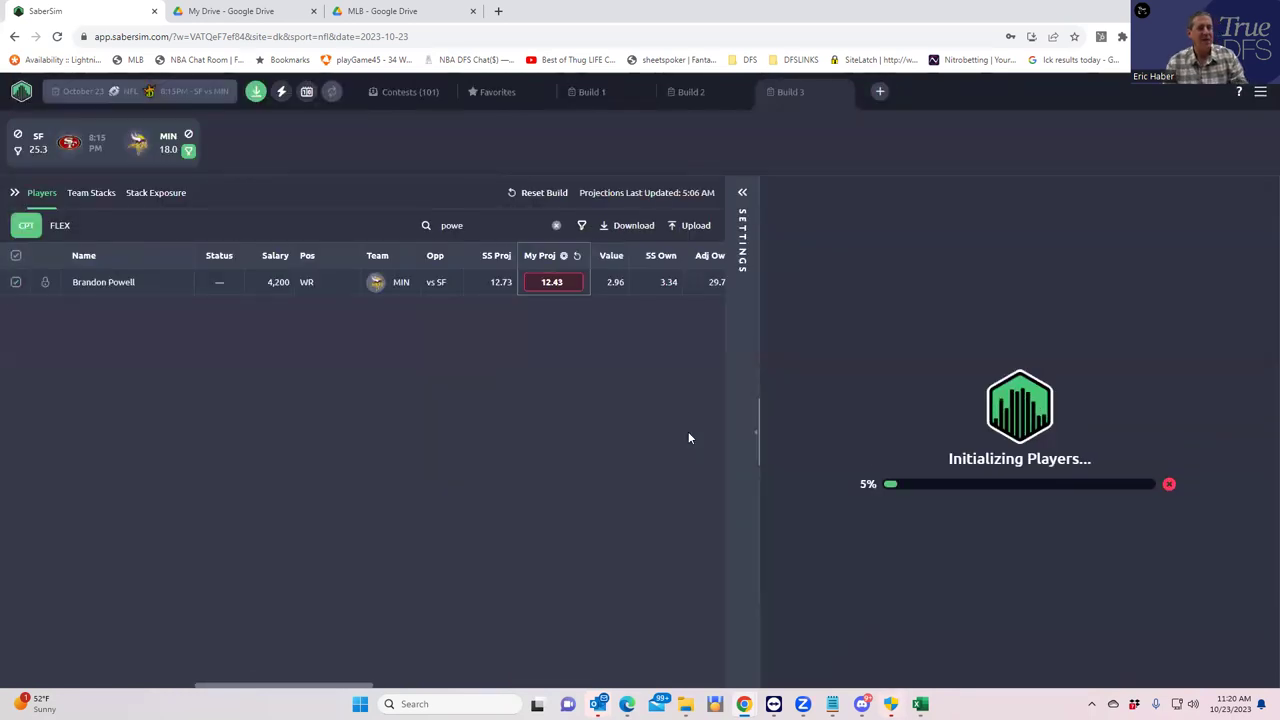
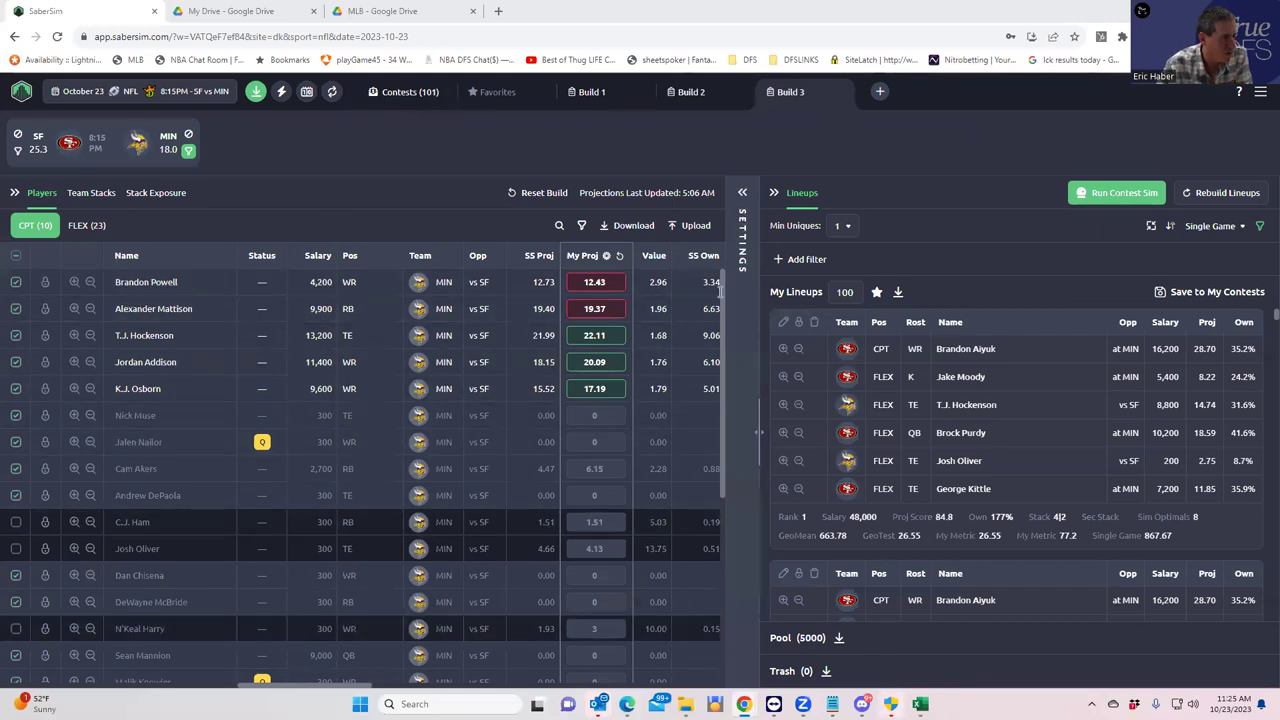
# - Review the CPT and FLEX player pools and compare the first few rebuilt lineups' players, salaries and GeoTest values
pyautogui.moveTo(719, 289); pyautogui.dragTo(108, 284)
pyautogui.moveTo(370, 686)
pyautogui.mouseDown()
pyautogui.moveTo(477, 678)
pyautogui.moveTo(352, 680)
pyautogui.mouseUp()
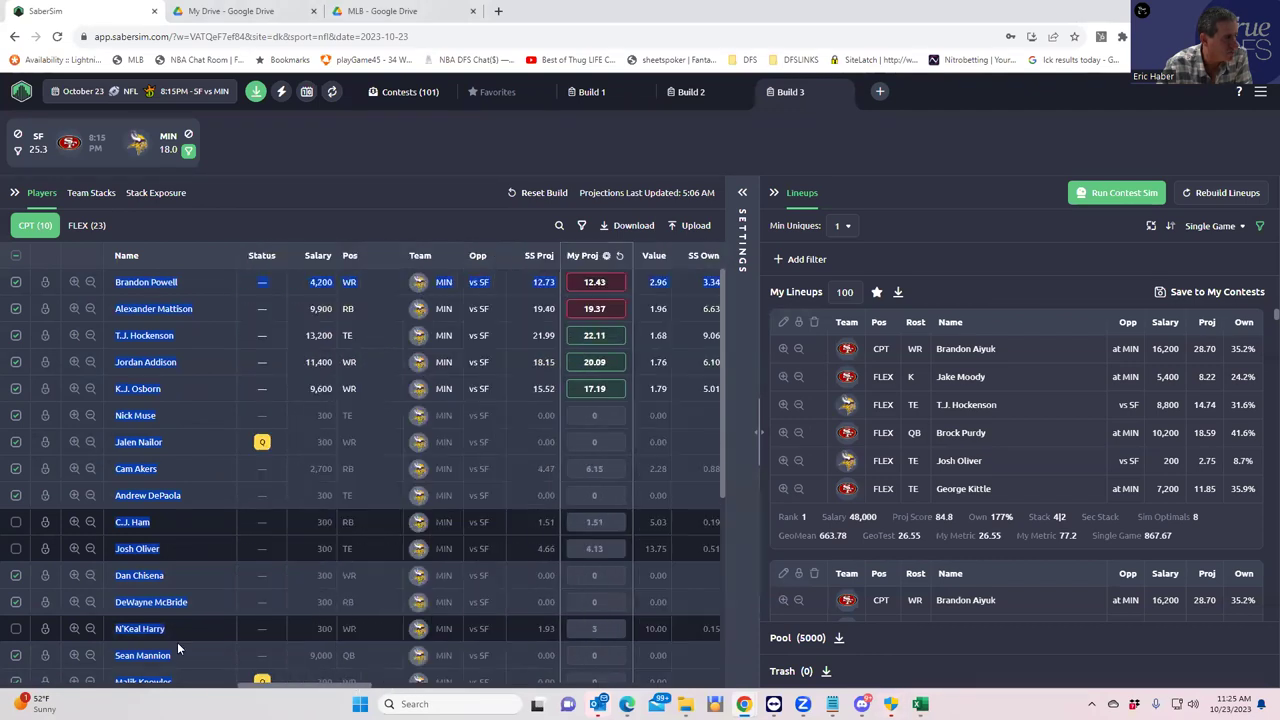
pyautogui.click(86, 226)
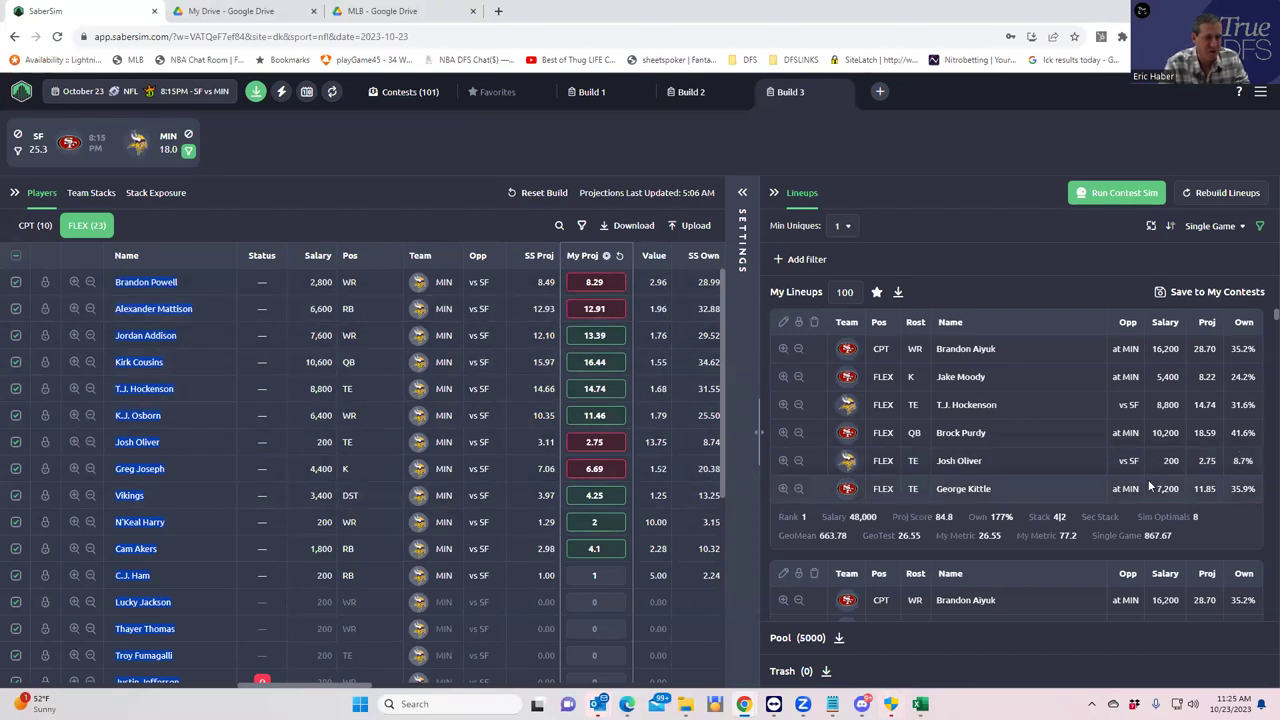
pyautogui.scroll(-2, 1148, 479)
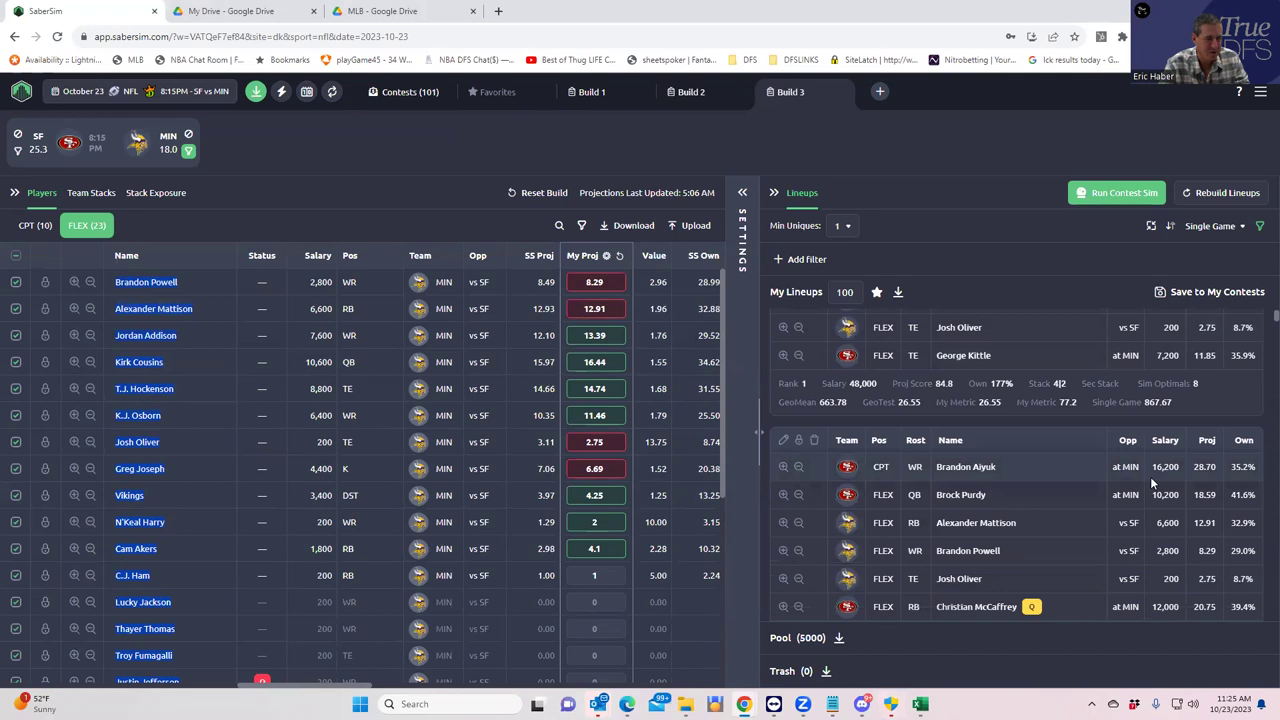
pyautogui.scroll(-4, 1150, 476)
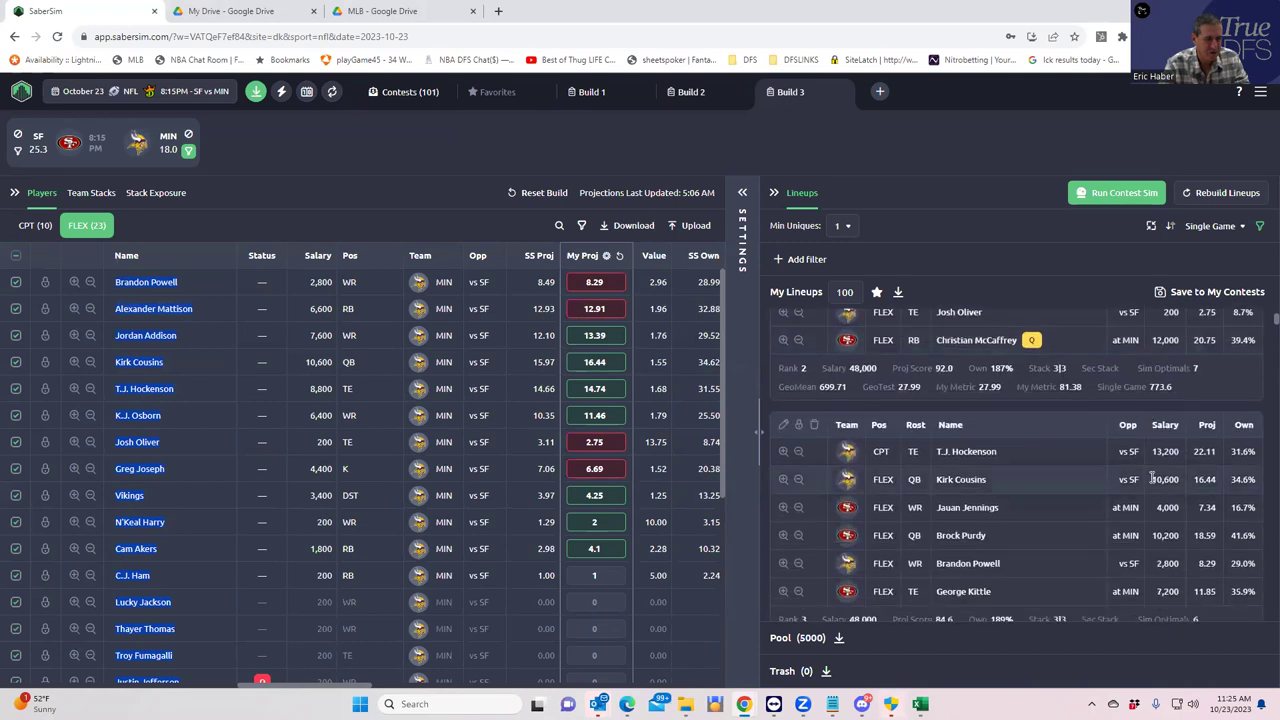
pyautogui.scroll(6, 1150, 479)
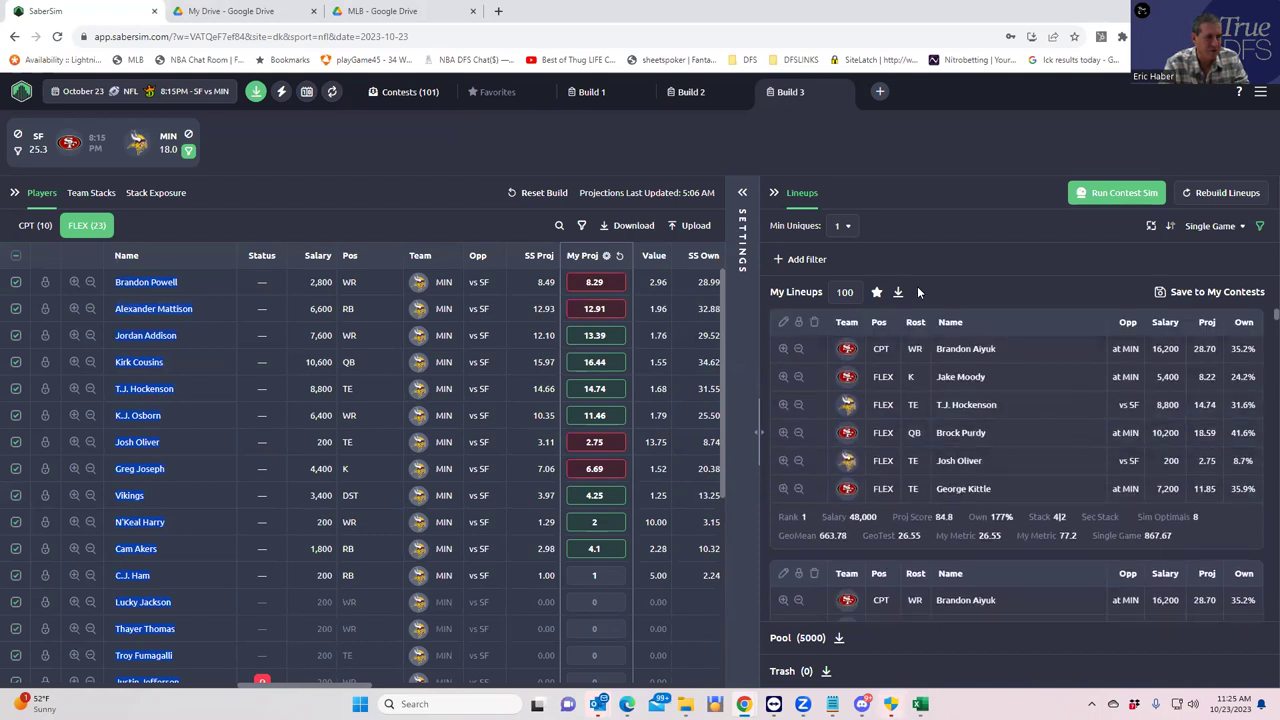
# - Check the build settings and look through the lineup rules to see which group rules are enabled
pyautogui.click(741, 197)
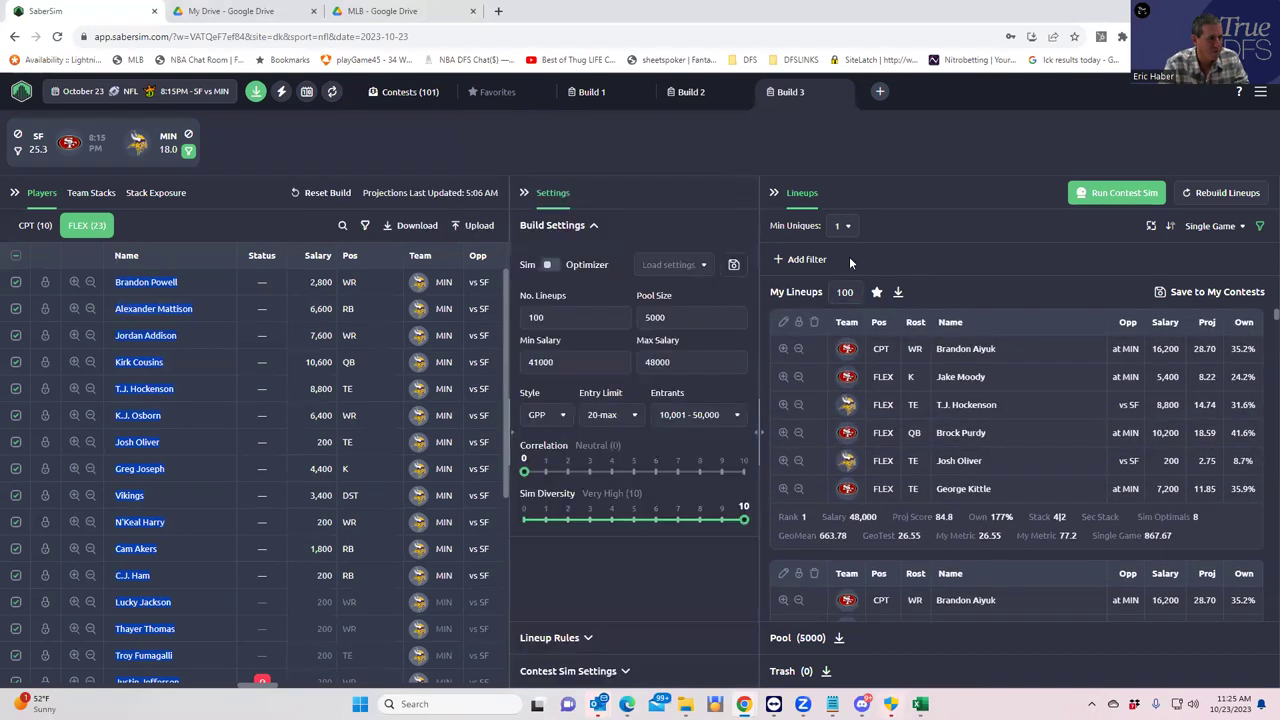
pyautogui.click(589, 638)
pyautogui.scroll(-5, 650, 569)
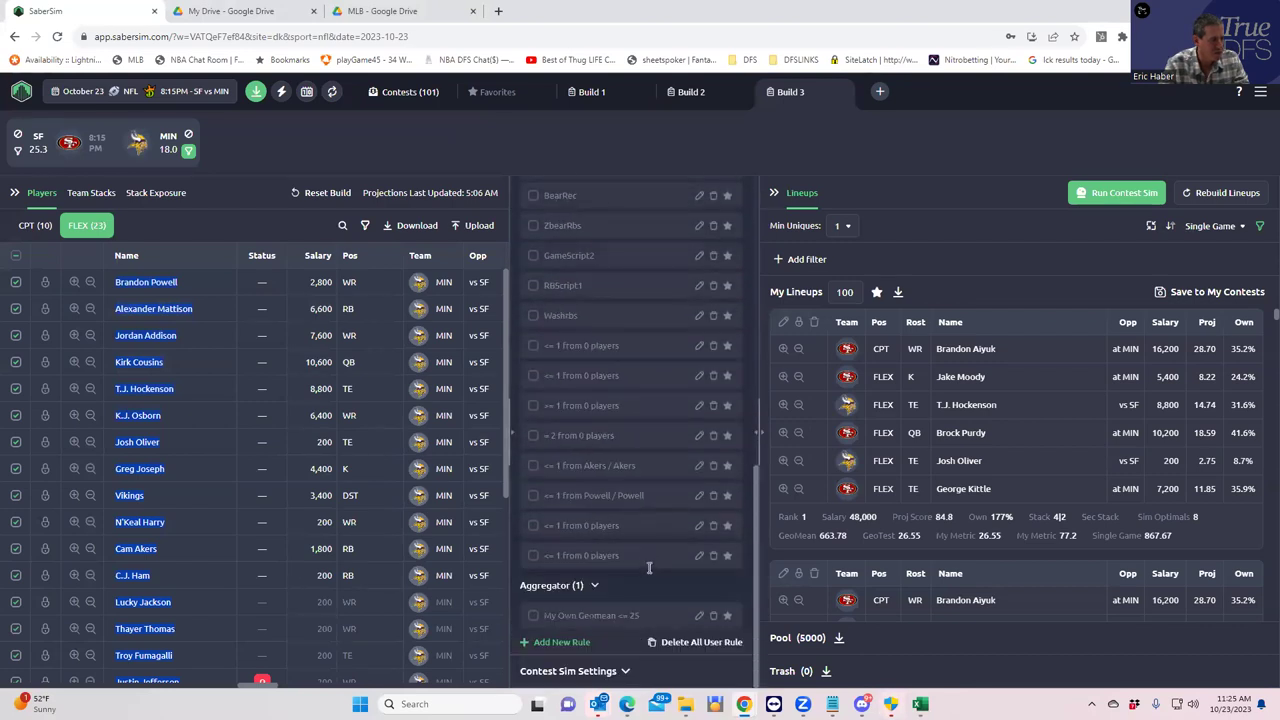
pyautogui.moveTo(754, 500); pyautogui.dragTo(793, 226)
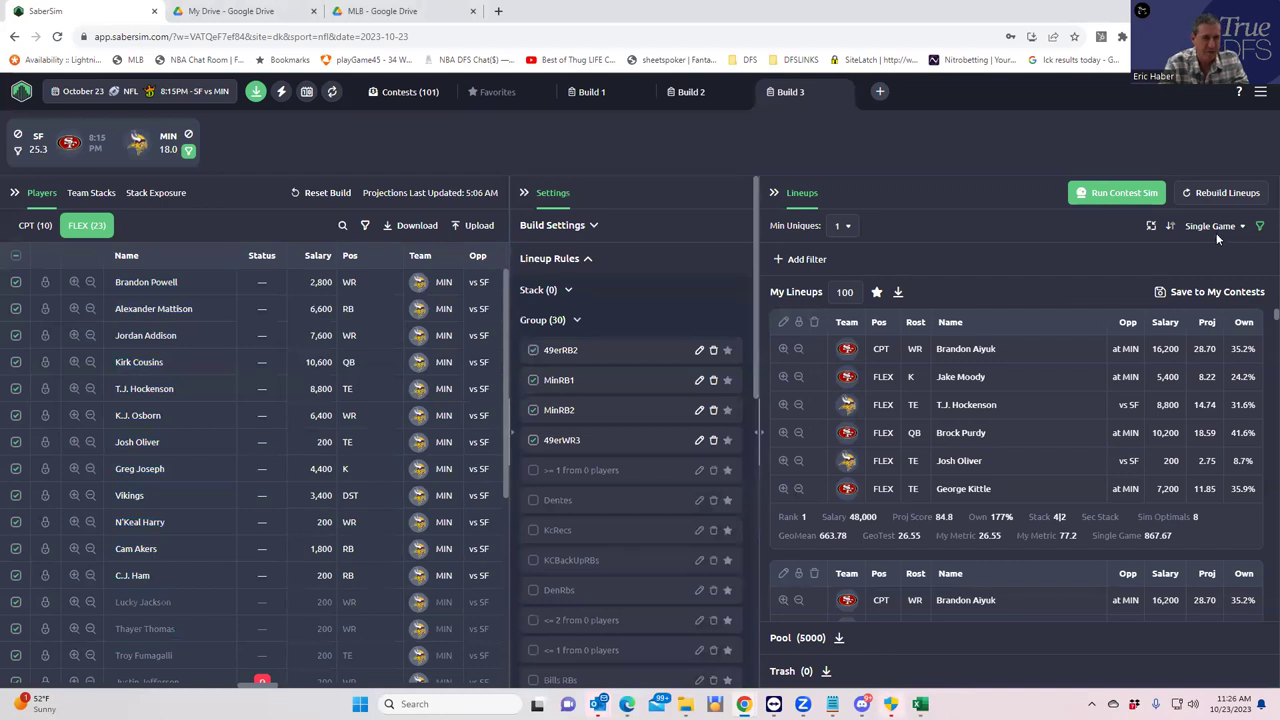
# - Add a lineup pool filter that shows only lineups with GeoTest capped at 19
pyautogui.click(1259, 226)
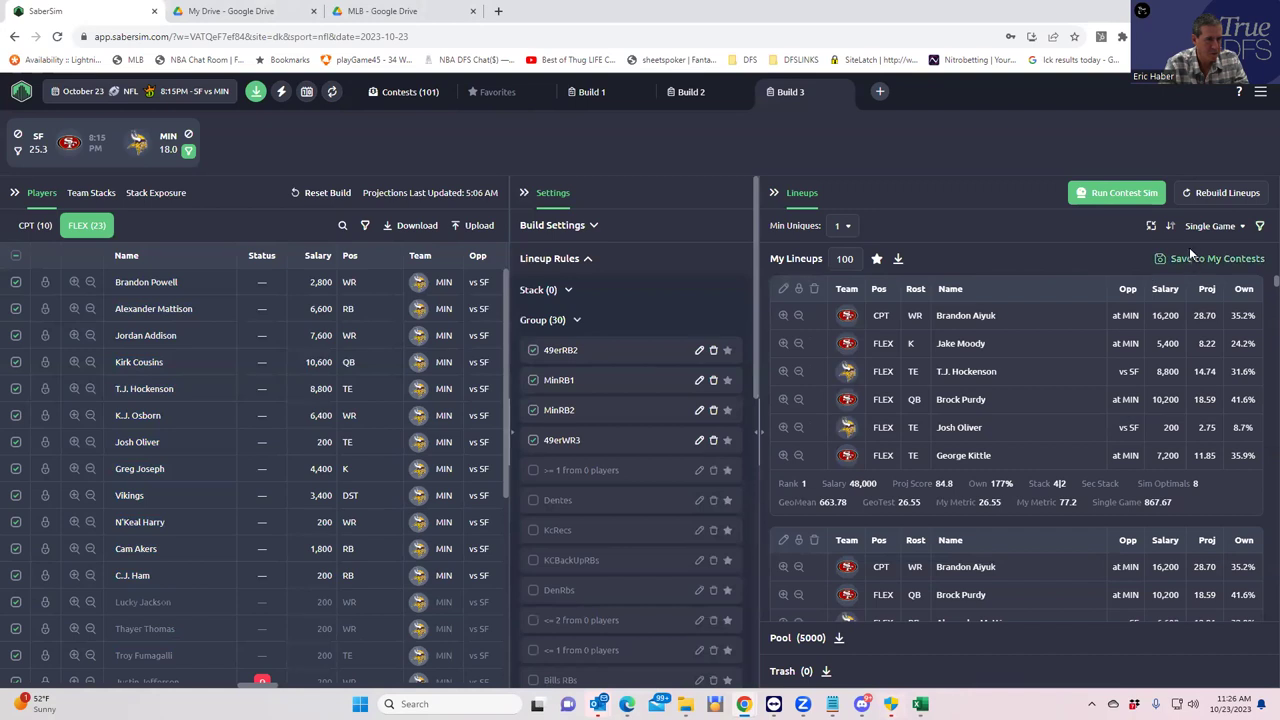
pyautogui.click(1257, 227)
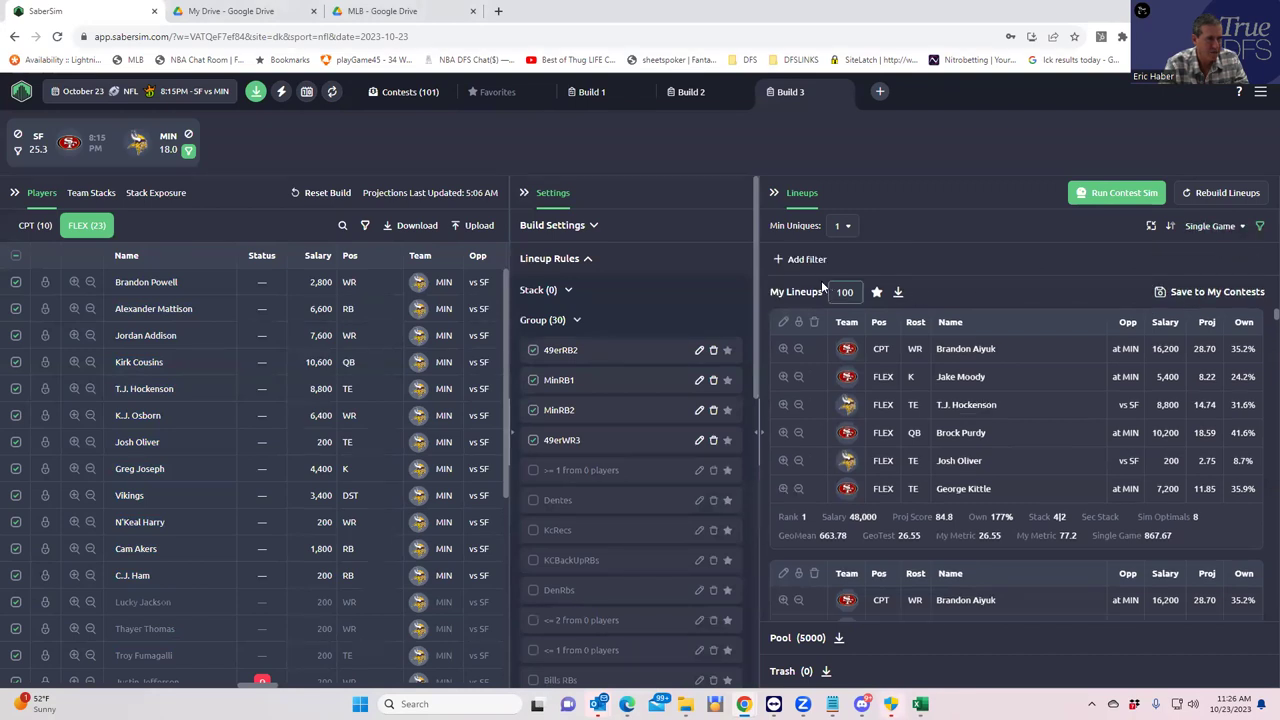
pyautogui.click(777, 260)
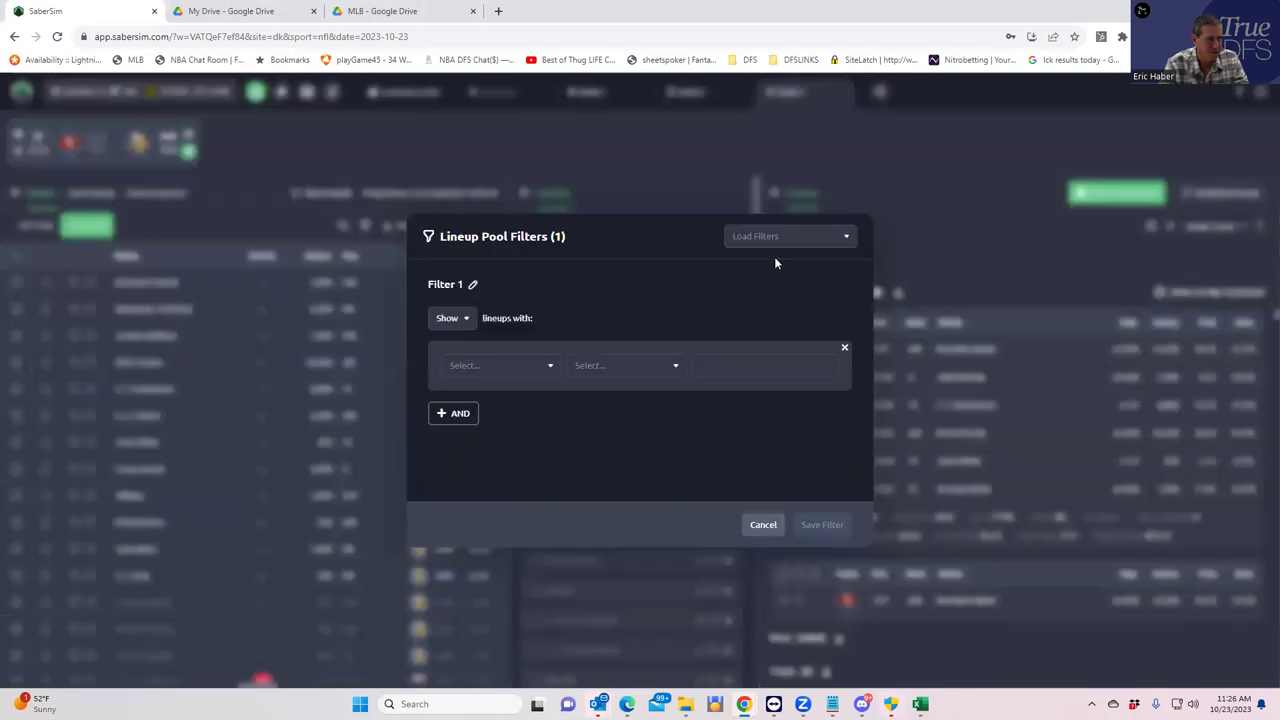
pyautogui.click(486, 366)
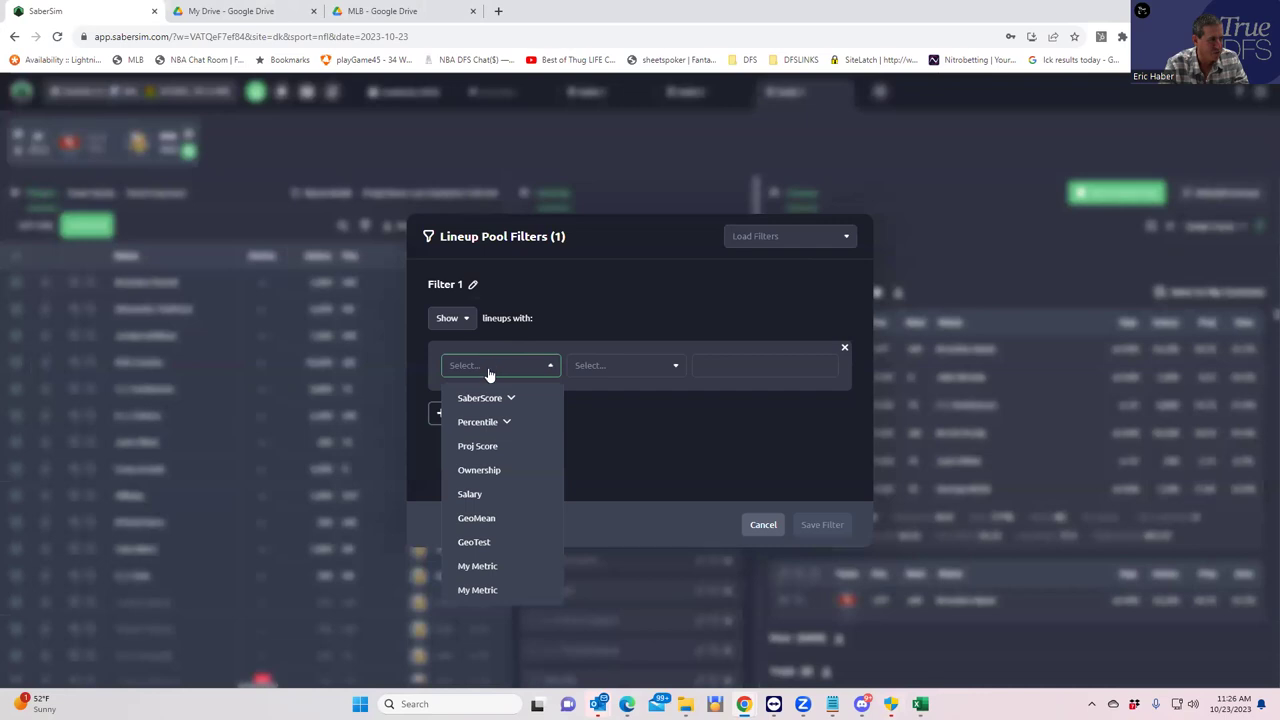
pyautogui.click(481, 545)
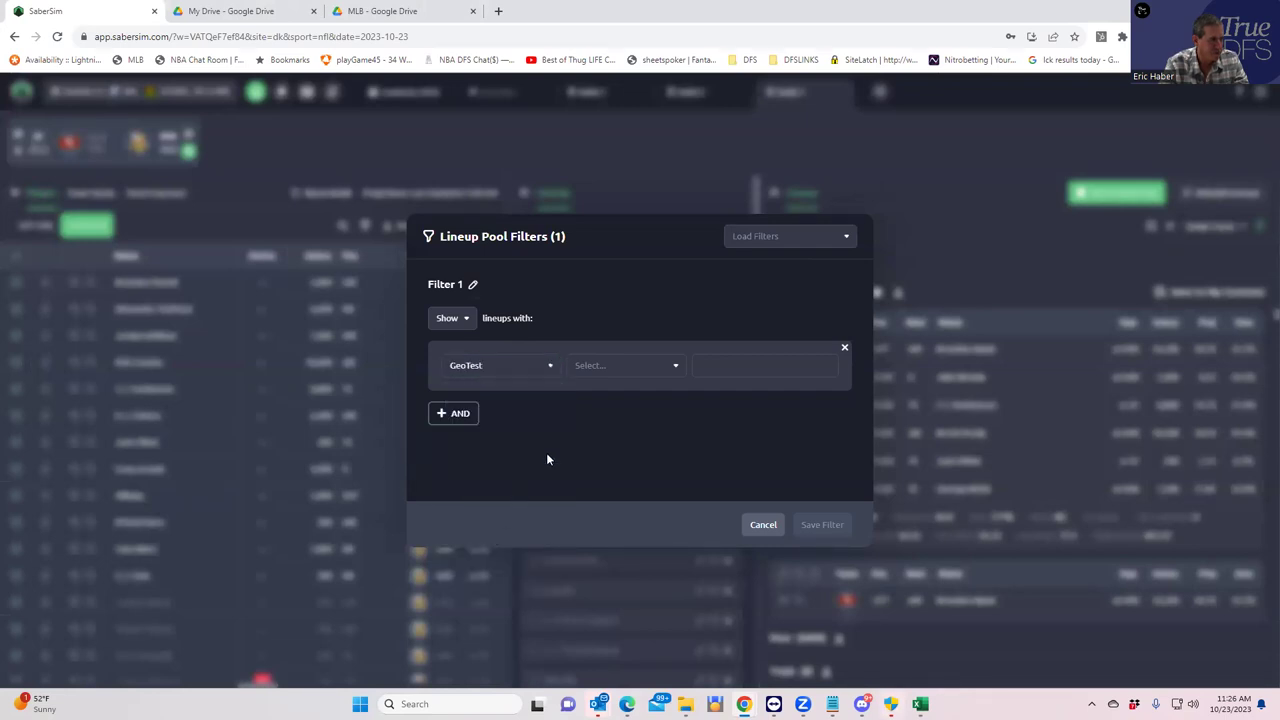
pyautogui.click(600, 366)
pyautogui.click(598, 422)
pyautogui.click(714, 364)
pyautogui.write('19')
pyautogui.click(650, 435)
pyautogui.click(835, 524)
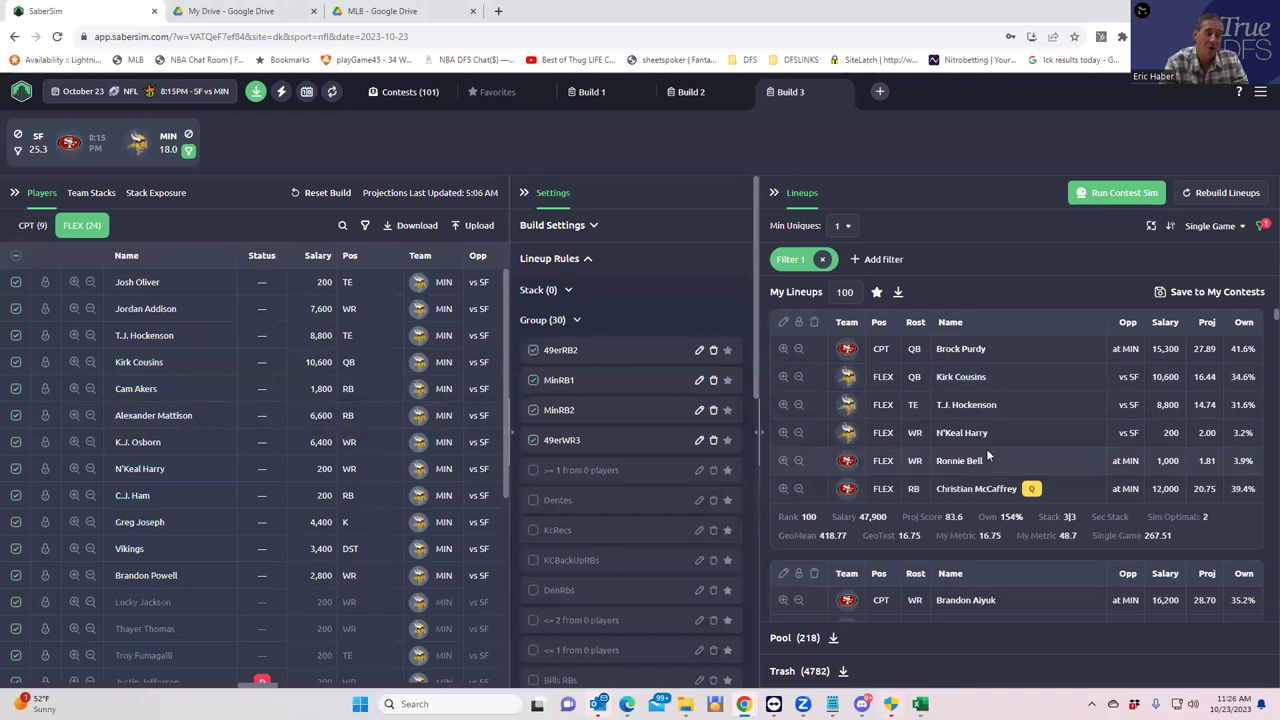
# - Examine the filtered lineups one after another, comparing their players, salaries, ownership and GeoTest values
pyautogui.scroll(-2, 1096, 505)
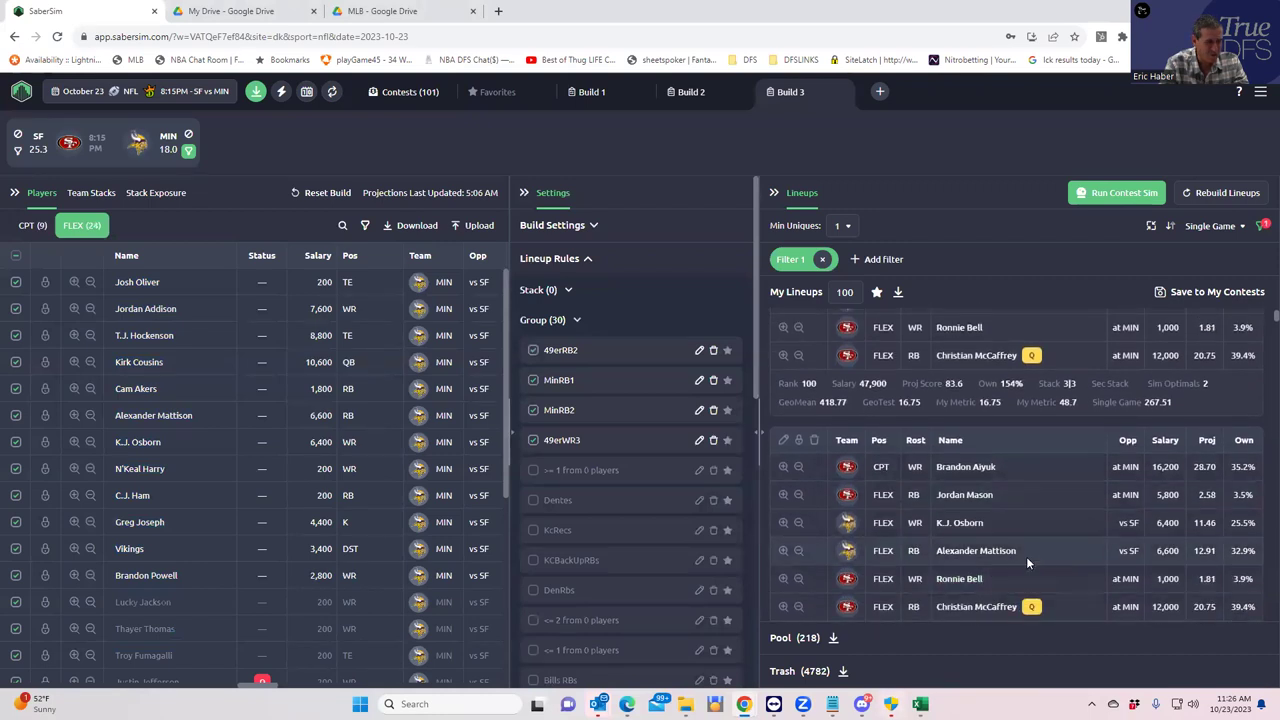
pyautogui.scroll(-3, 1000, 570)
pyautogui.scroll(-2, 997, 588)
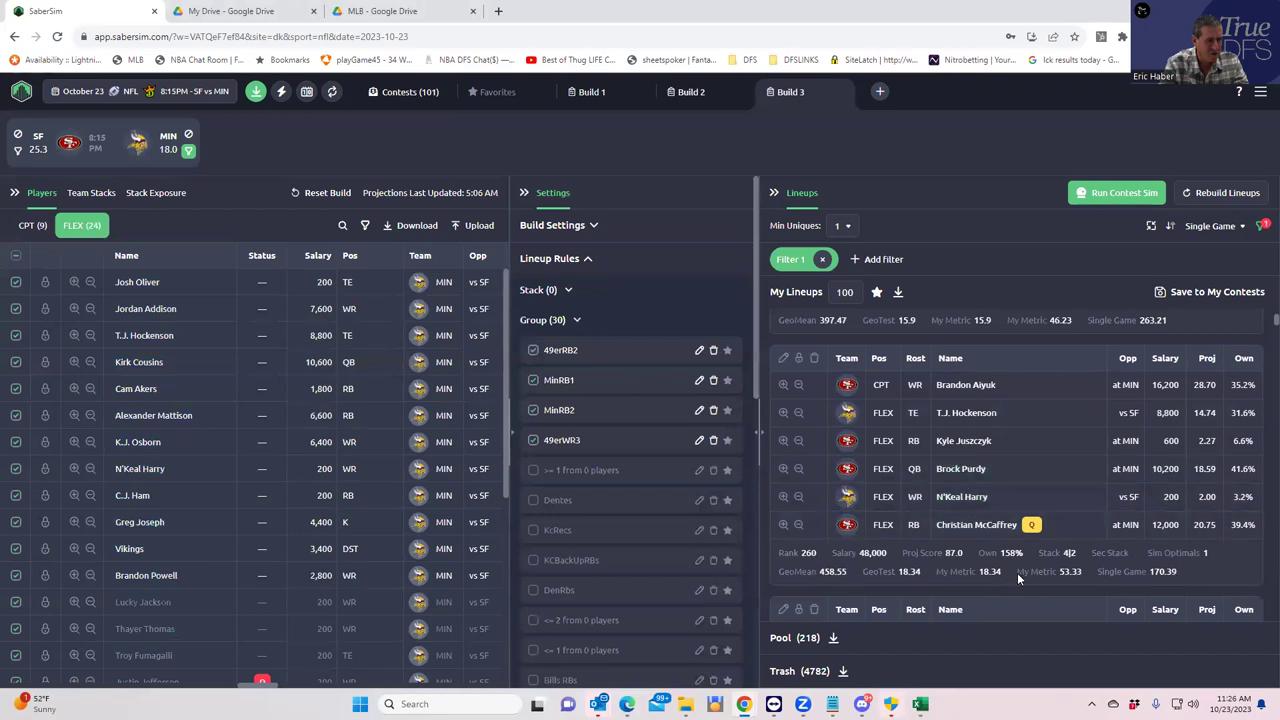
pyautogui.scroll(-3, 1017, 572)
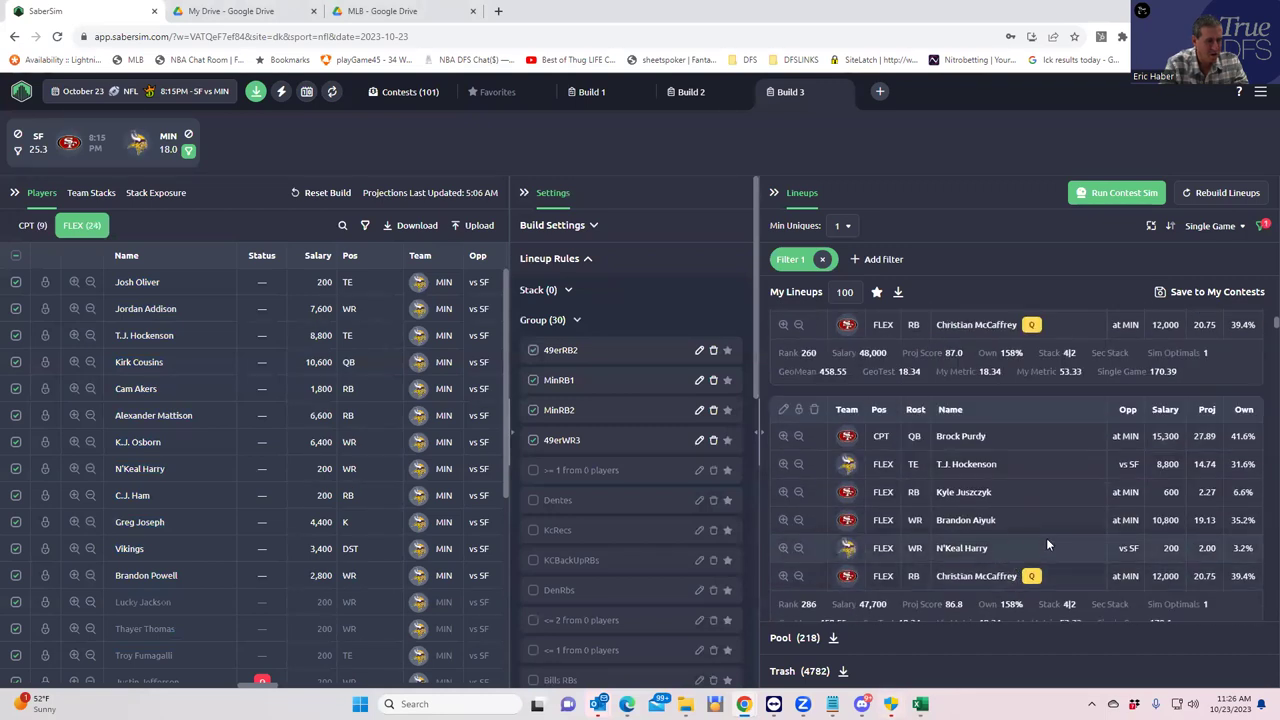
pyautogui.scroll(-5, 1046, 544)
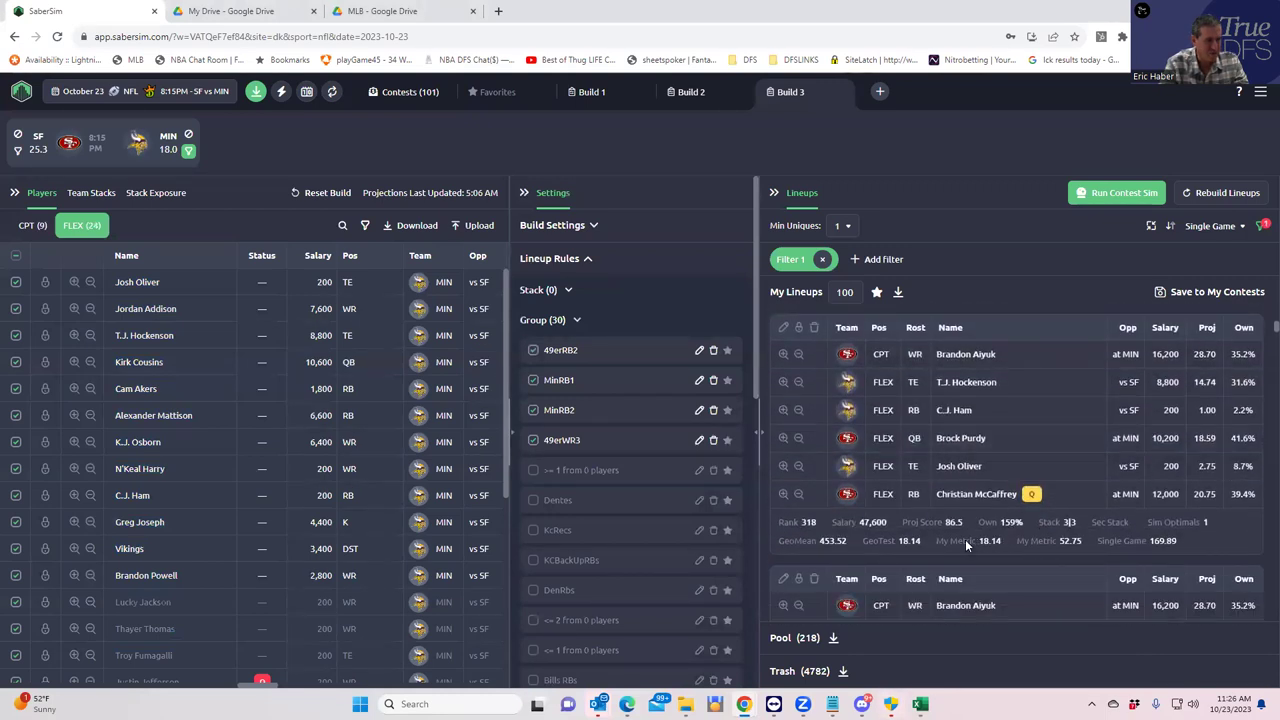
pyautogui.scroll(-3, 973, 579)
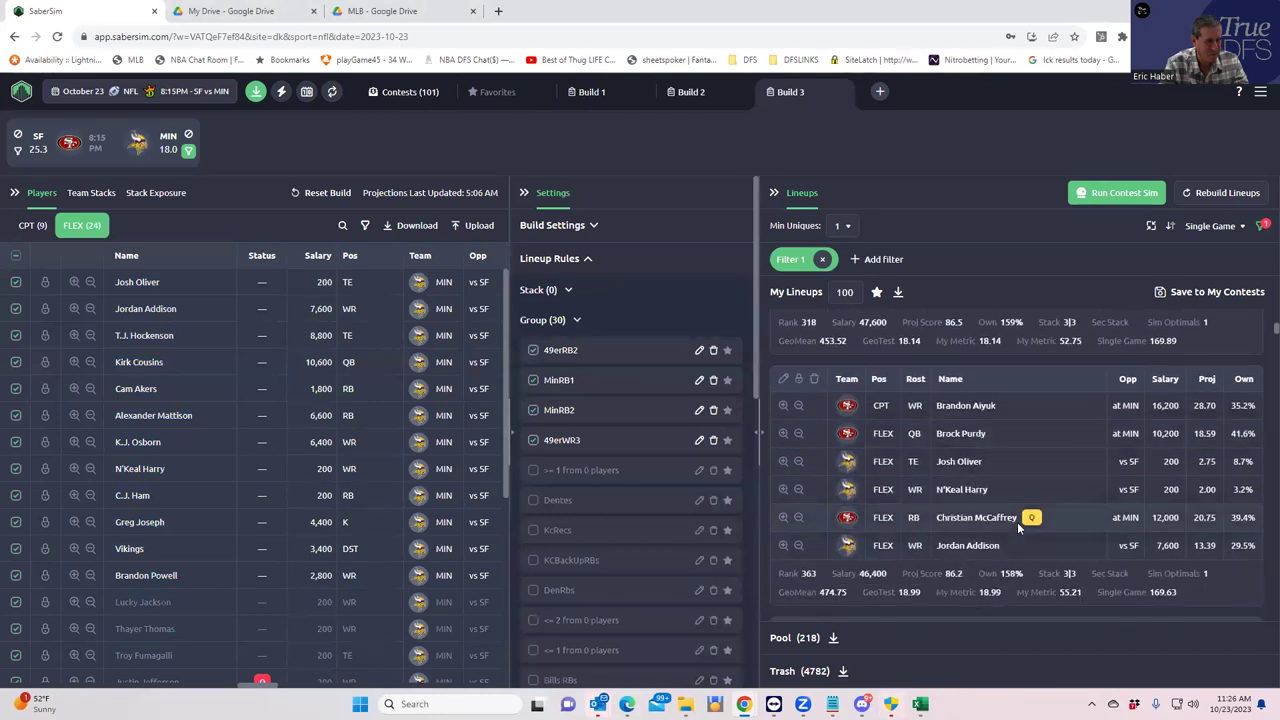
pyautogui.scroll(-1, 1005, 545)
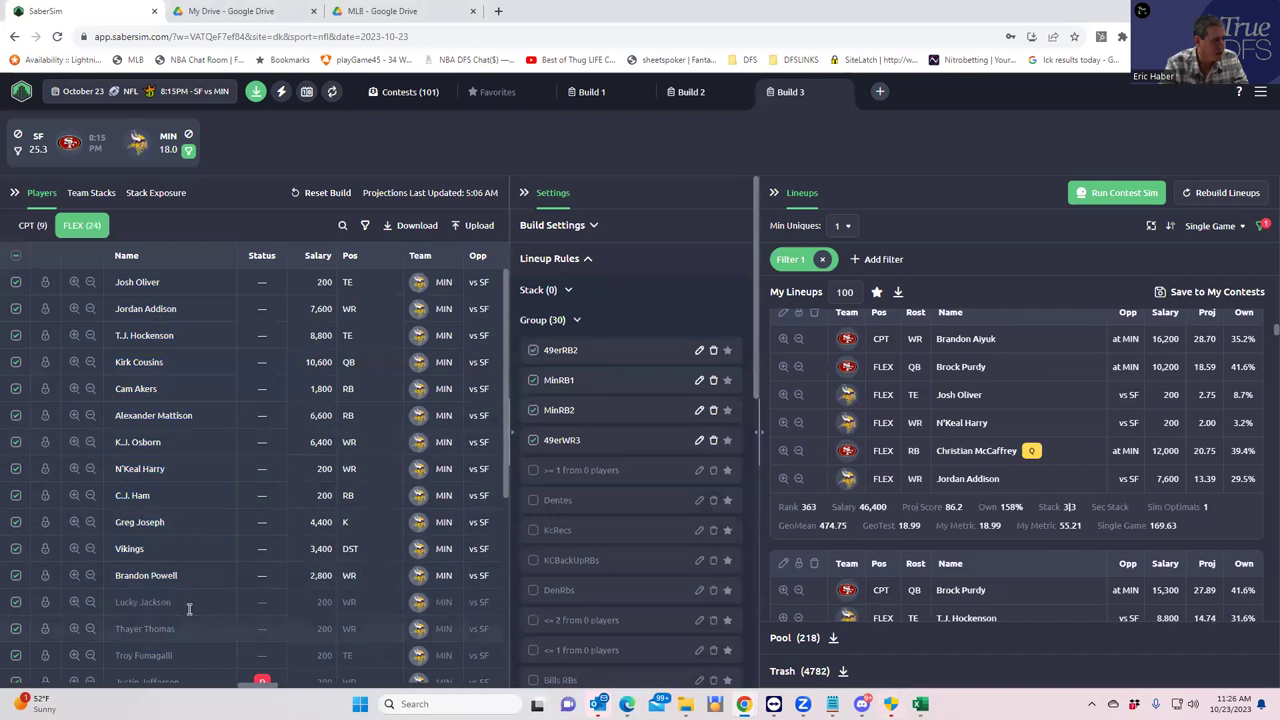
# - Compare the Vikings' player exposures in the FLEX and CPT pools and check another filtered lineup
pyautogui.moveTo(271, 689); pyautogui.dragTo(362, 680)
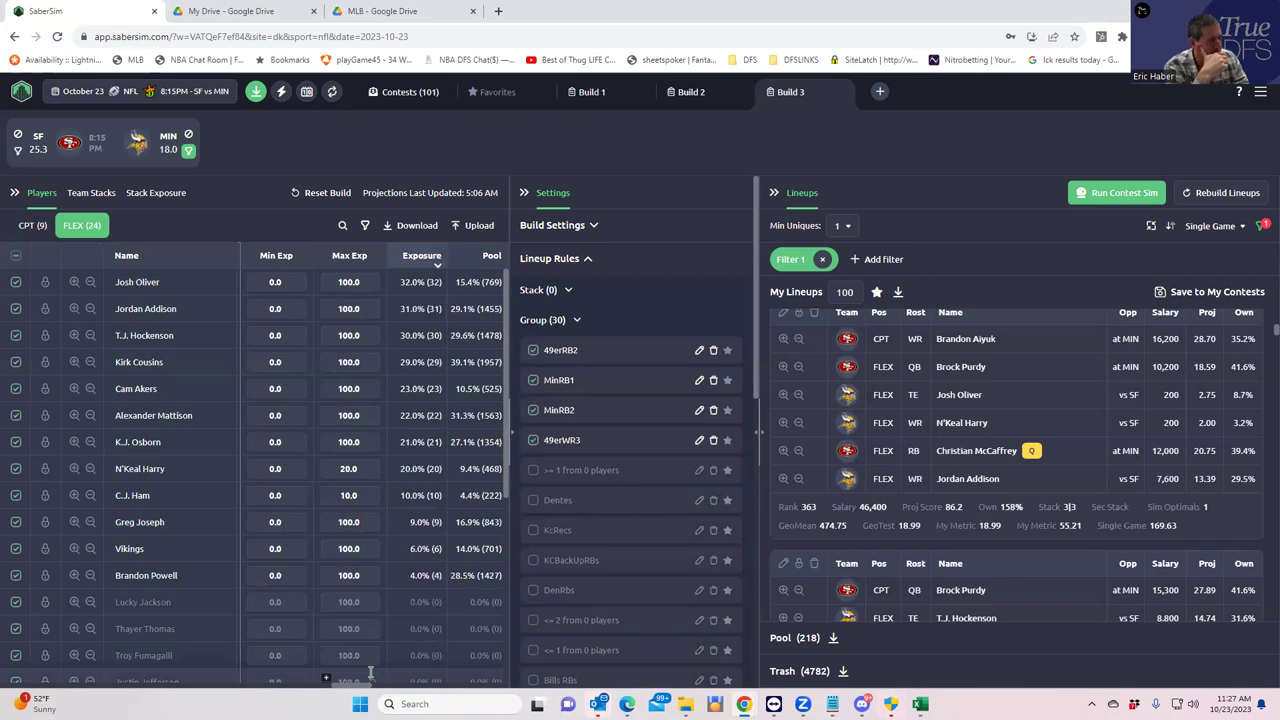
pyautogui.click(34, 228)
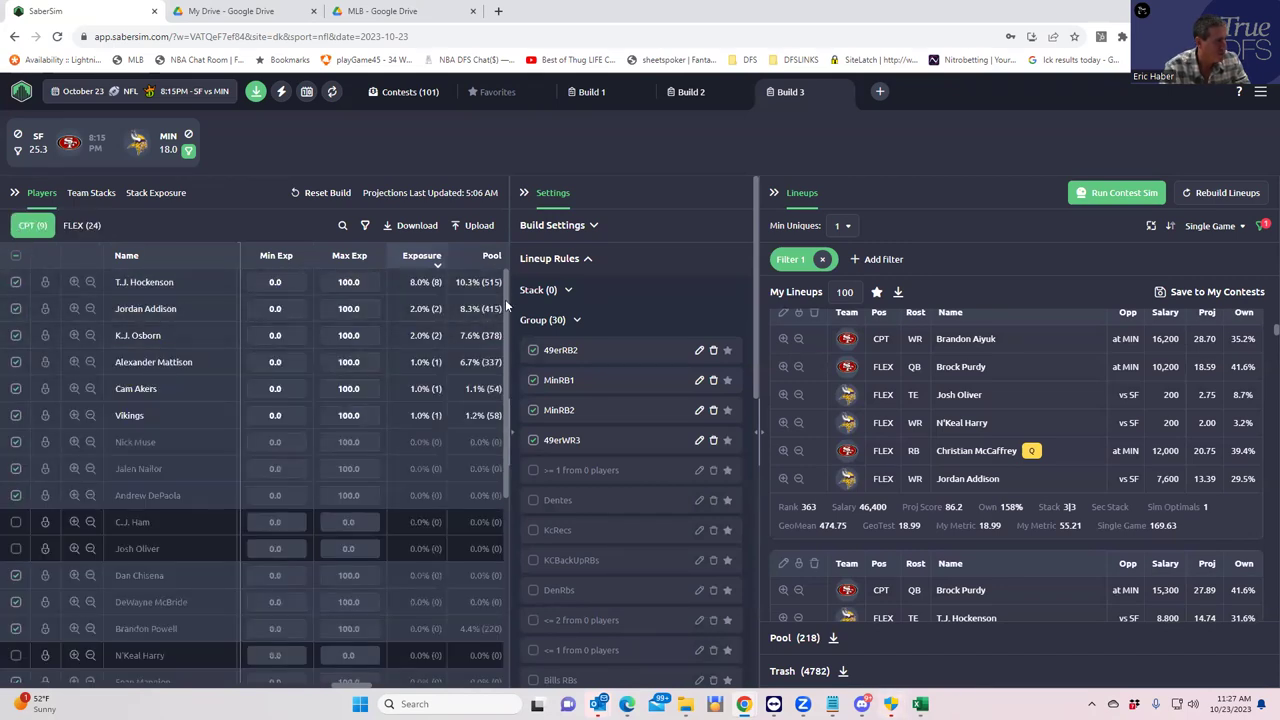
pyautogui.click(80, 227)
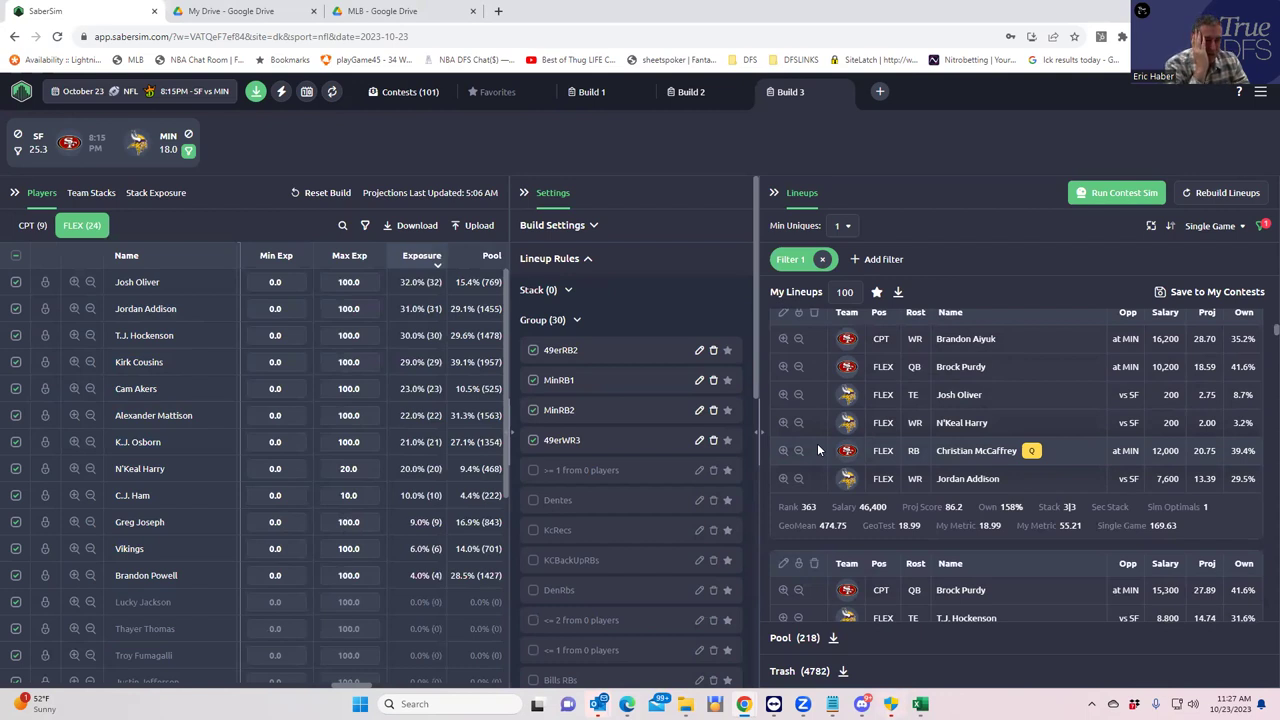
pyautogui.scroll(-3, 980, 548)
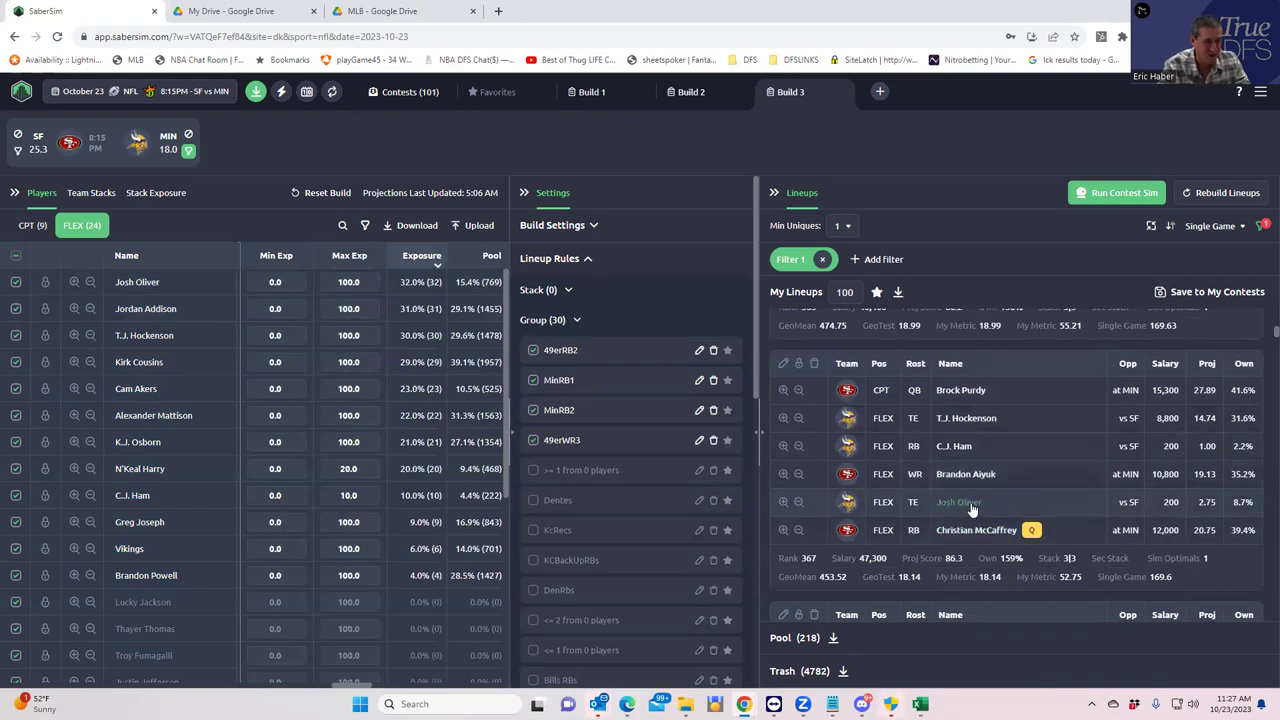
# - Run the contest sim on the filtered lineups and rank them by mme RAROI
pyautogui.scroll(-2, 970, 510)
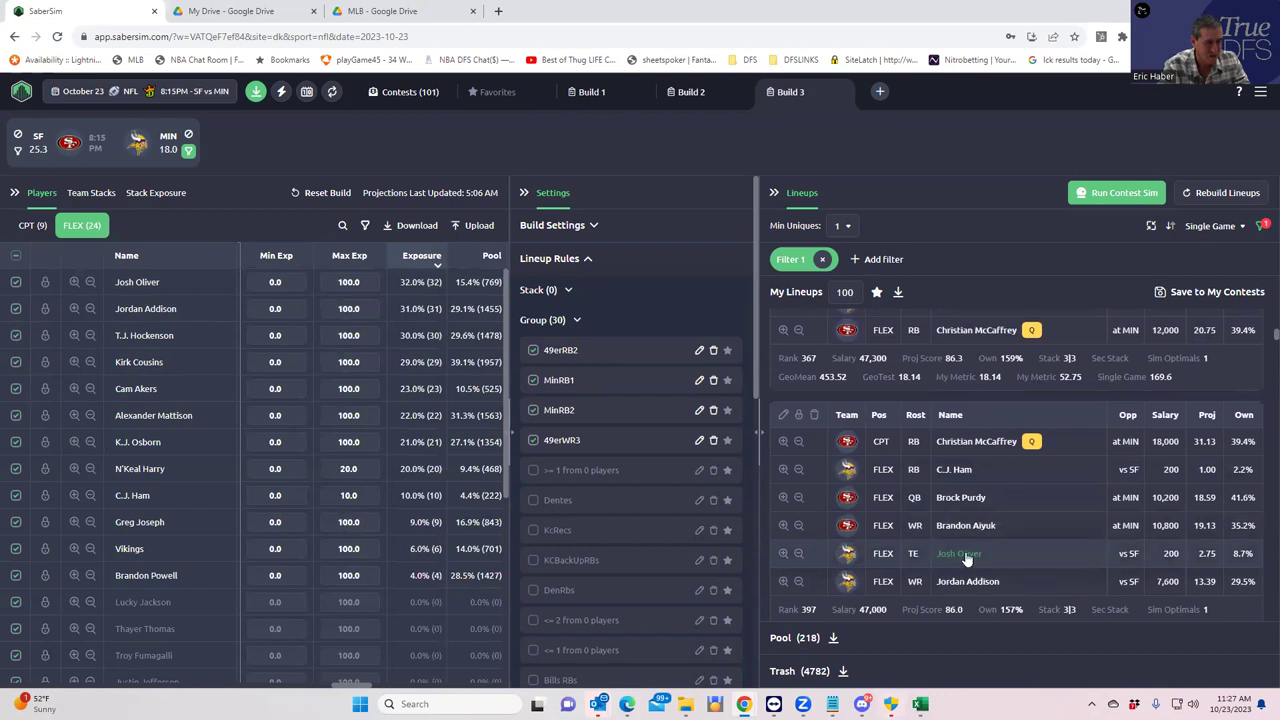
pyautogui.scroll(-3, 970, 510)
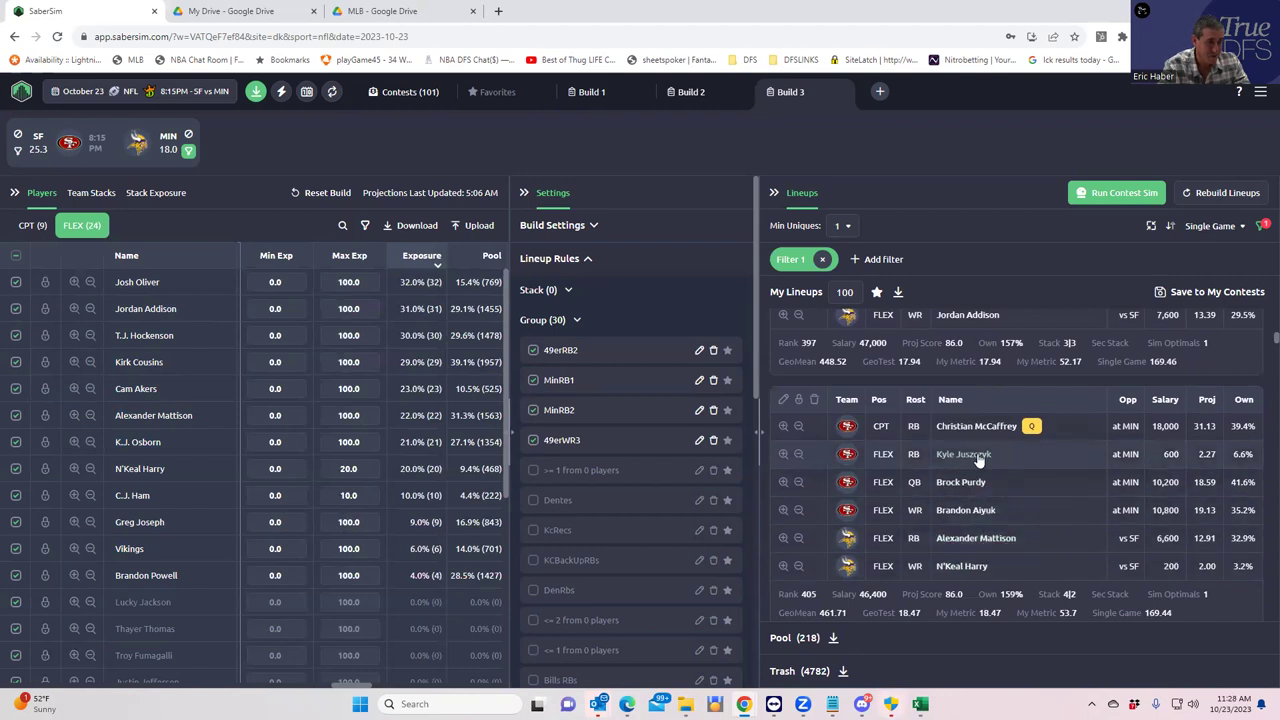
pyautogui.scroll(-1, 978, 558)
pyautogui.scroll(-3, 977, 560)
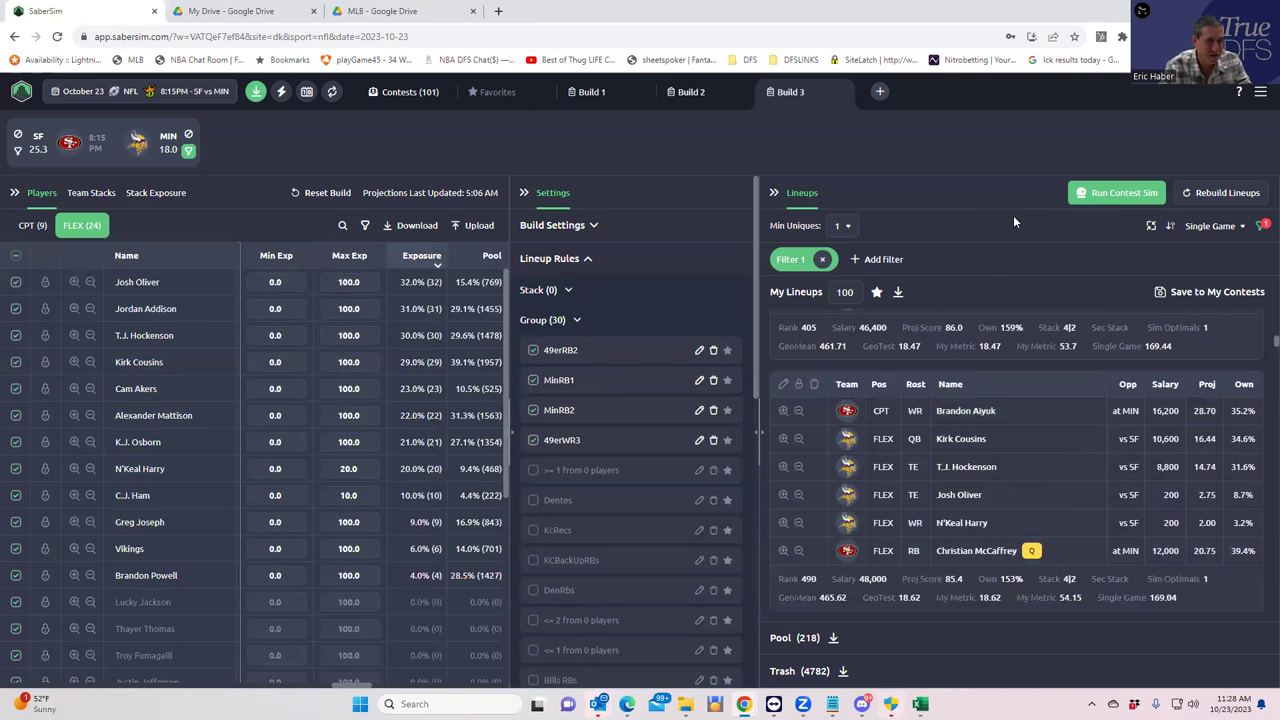
pyautogui.click(1094, 195)
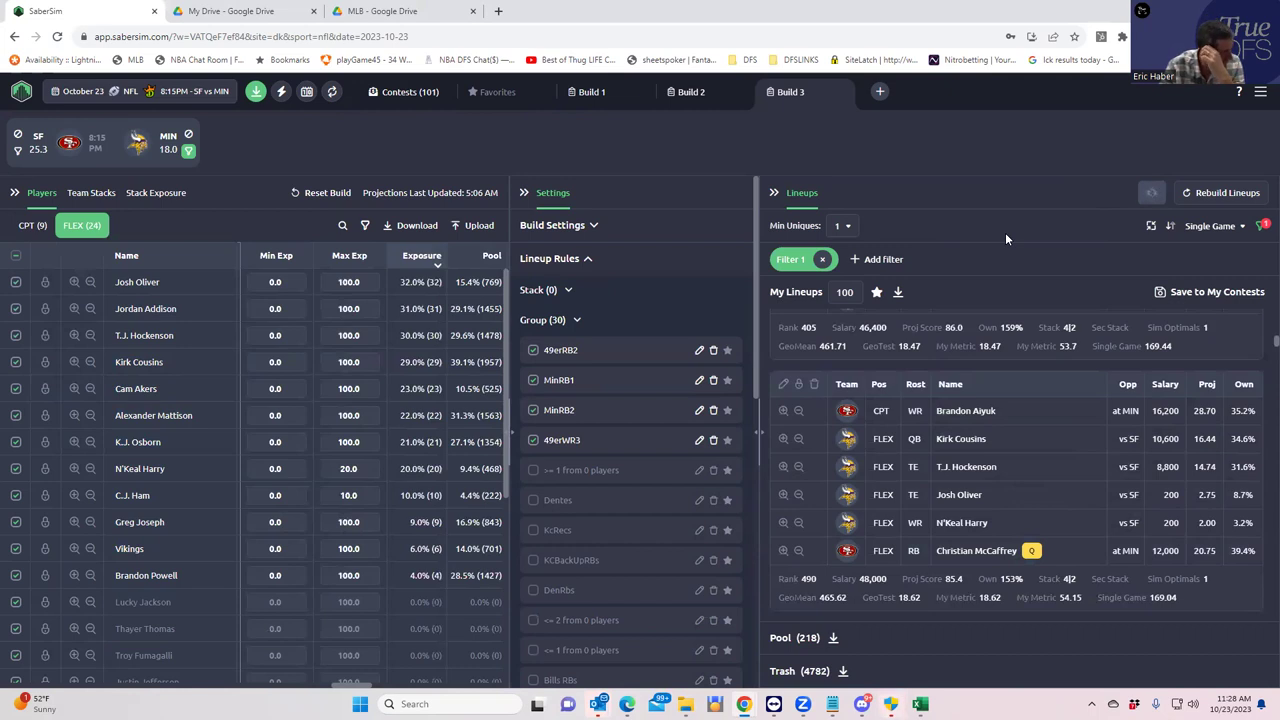
pyautogui.click(1218, 228)
pyautogui.click(1145, 301)
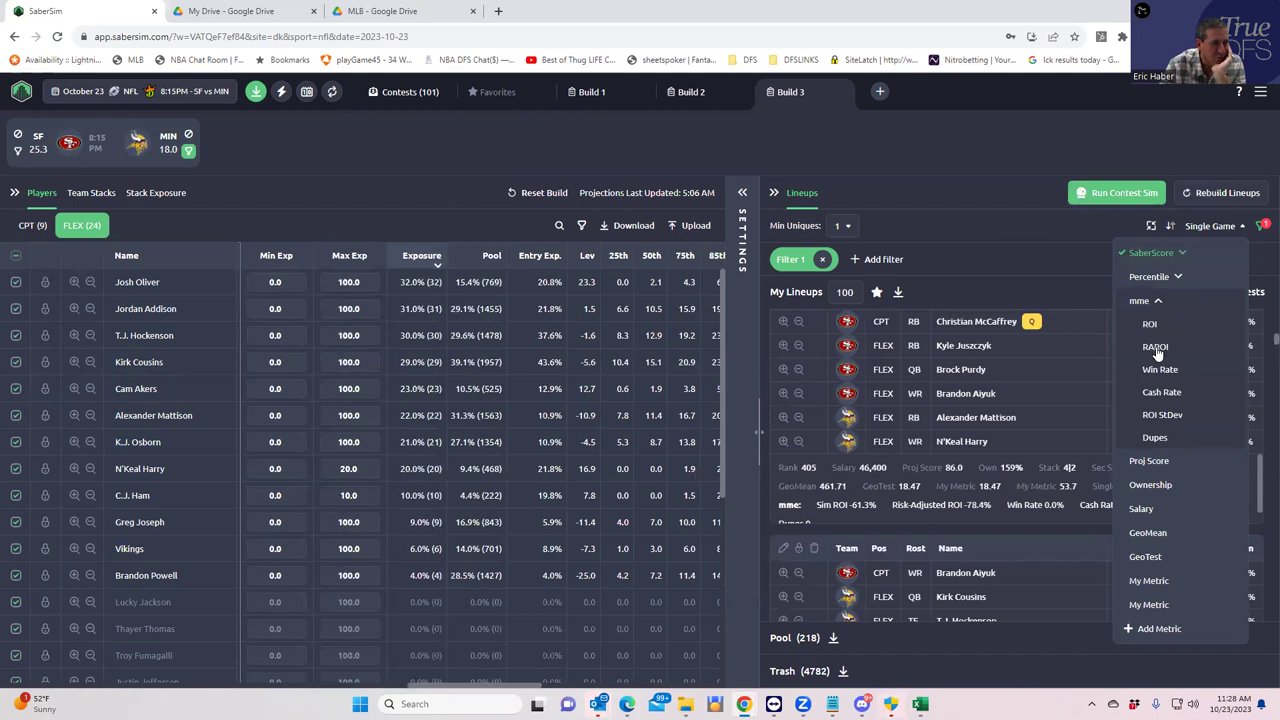
pyautogui.click(1155, 347)
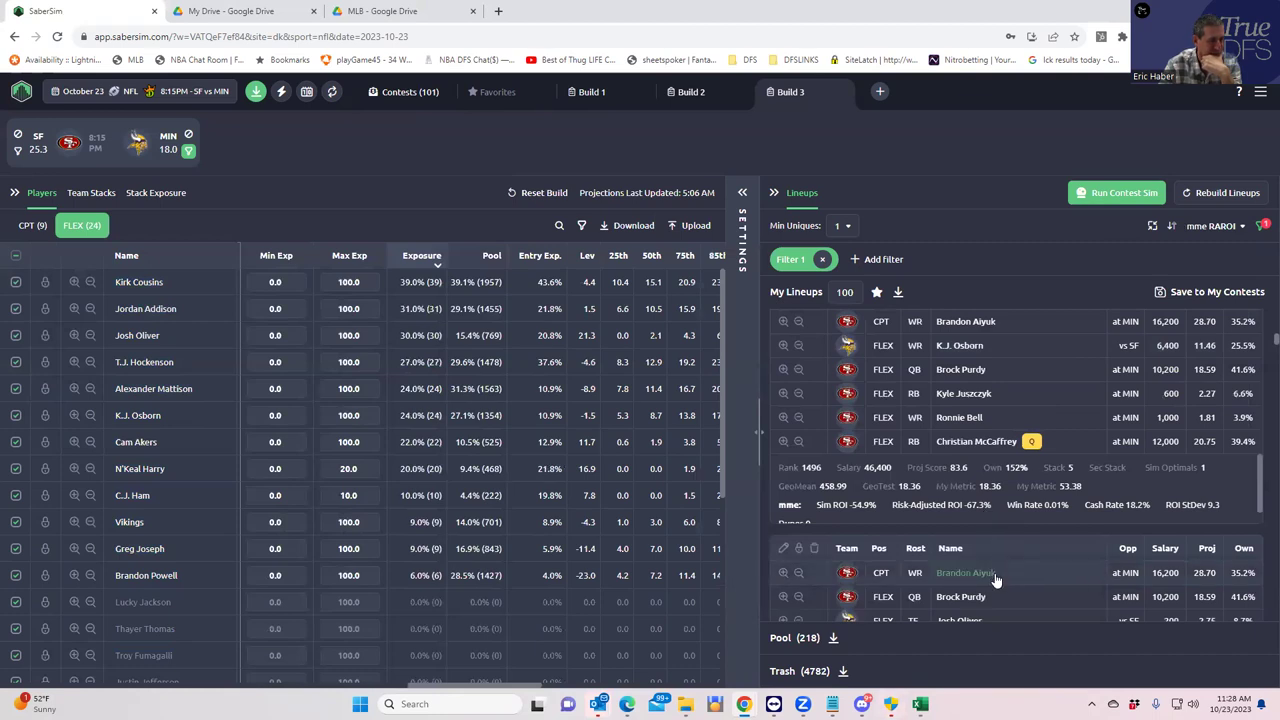
# - Examine the ranked lineups one after another, comparing their players, salaries, ownership and mme sim results
pyautogui.scroll(-2, 995, 580)
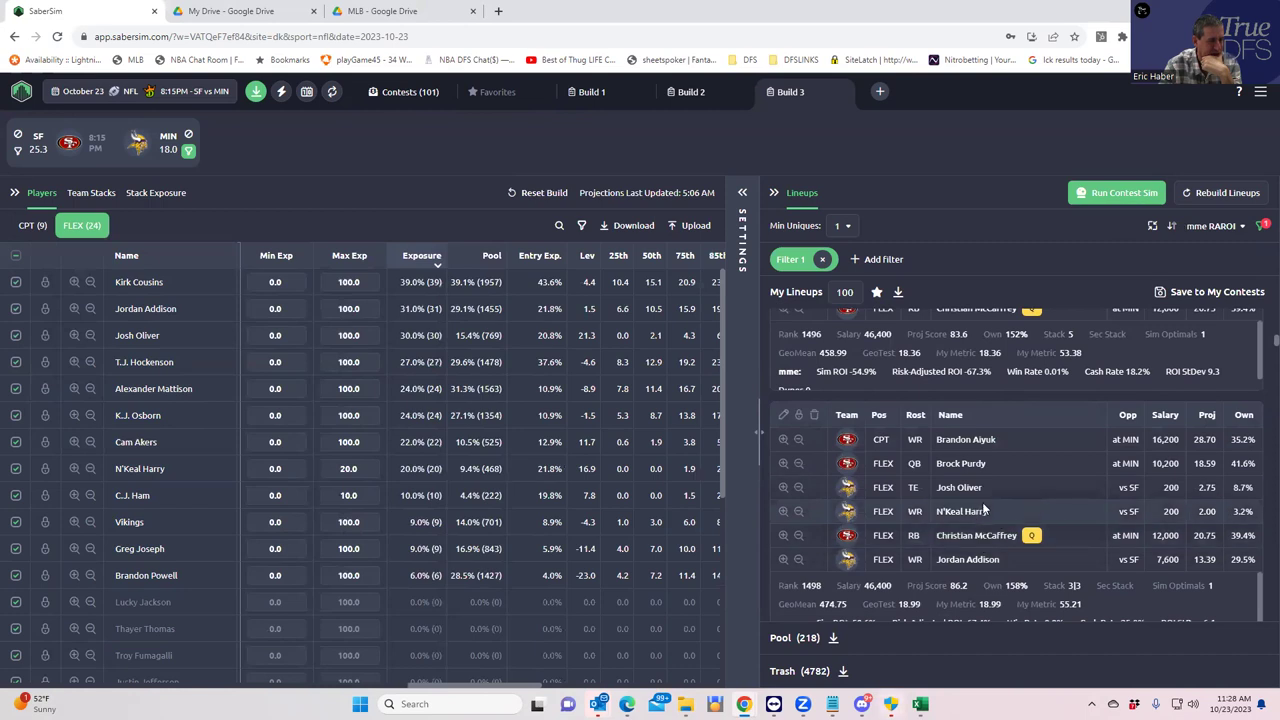
pyautogui.scroll(-4, 982, 527)
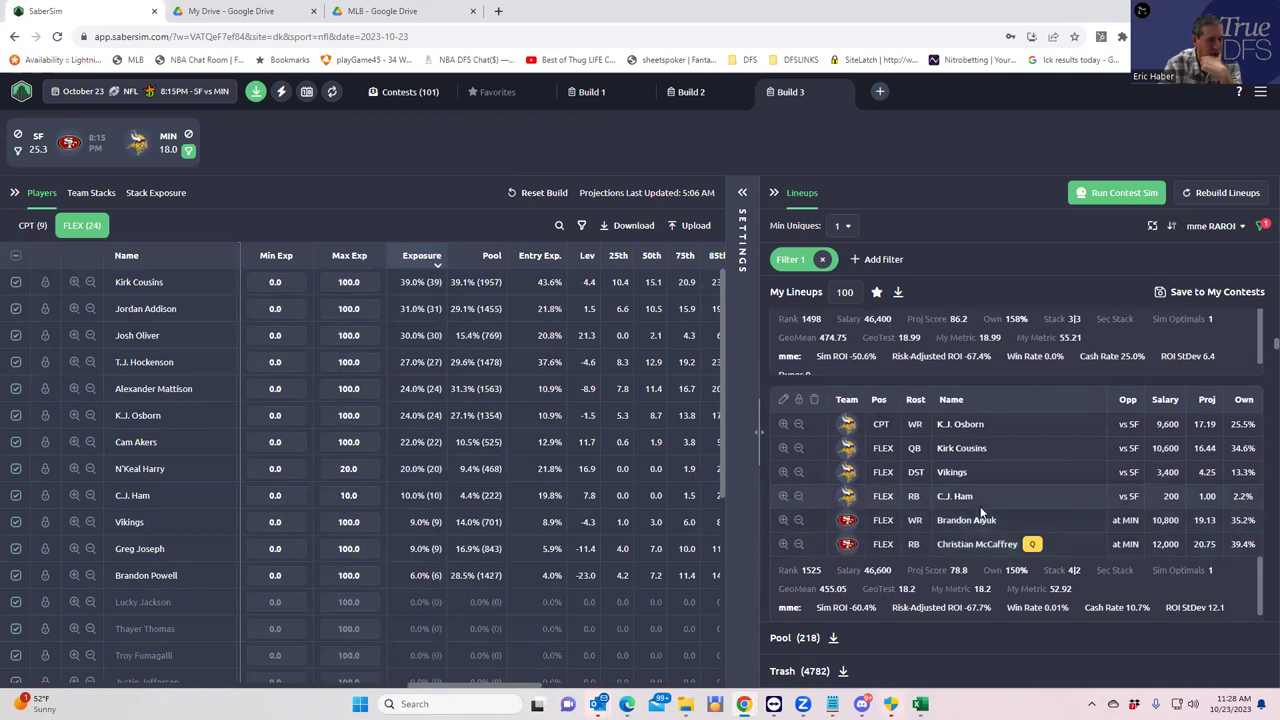
pyautogui.scroll(-3, 976, 540)
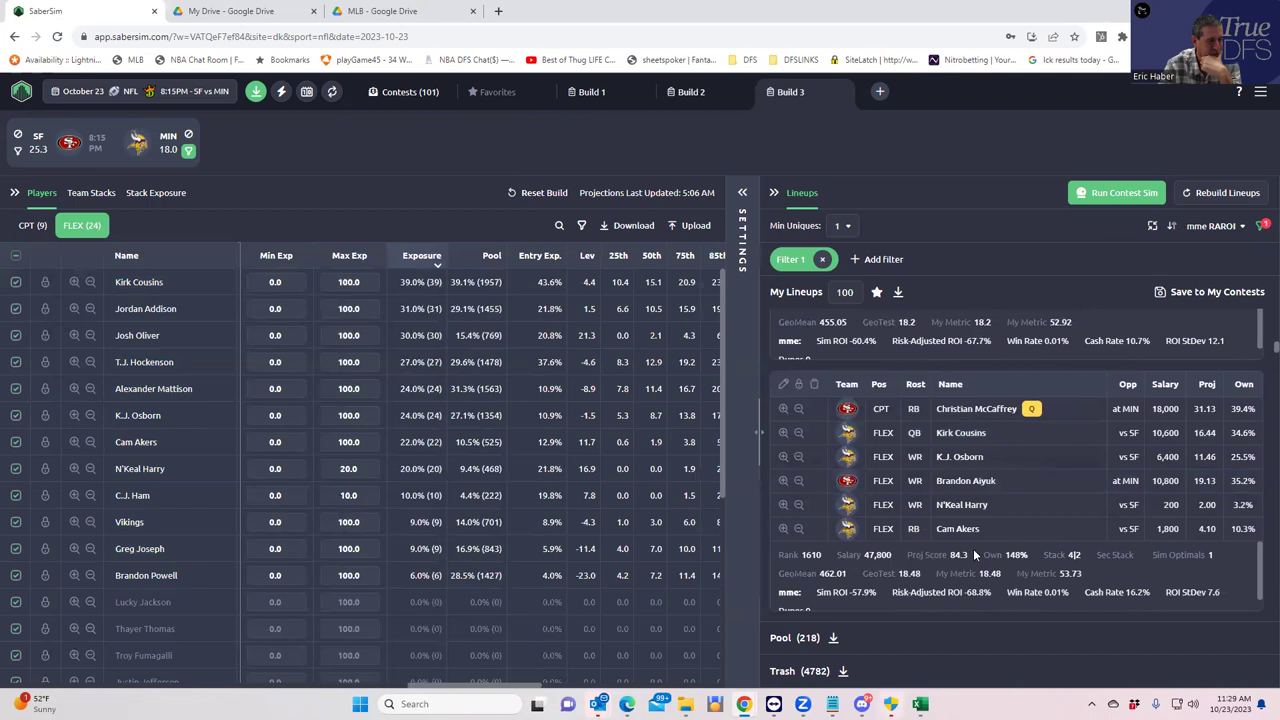
pyautogui.scroll(-3, 988, 527)
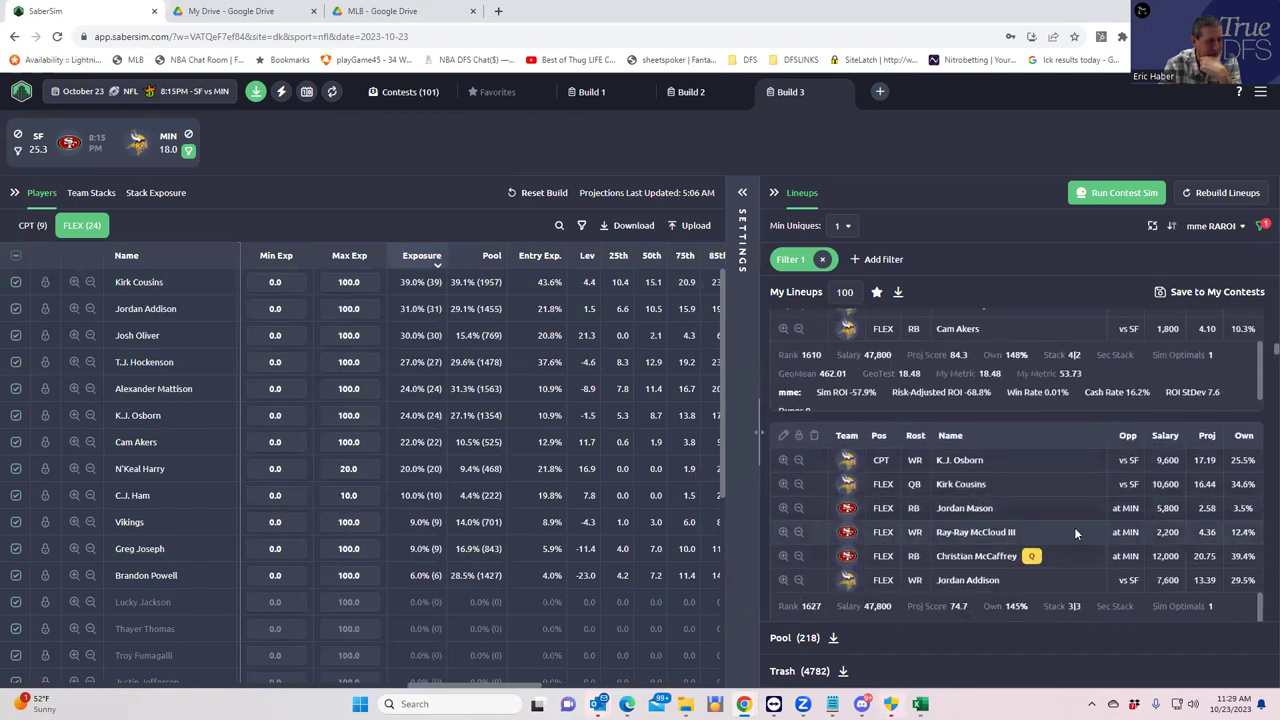
pyautogui.scroll(-3, 1074, 530)
pyautogui.scroll(-3, 1065, 541)
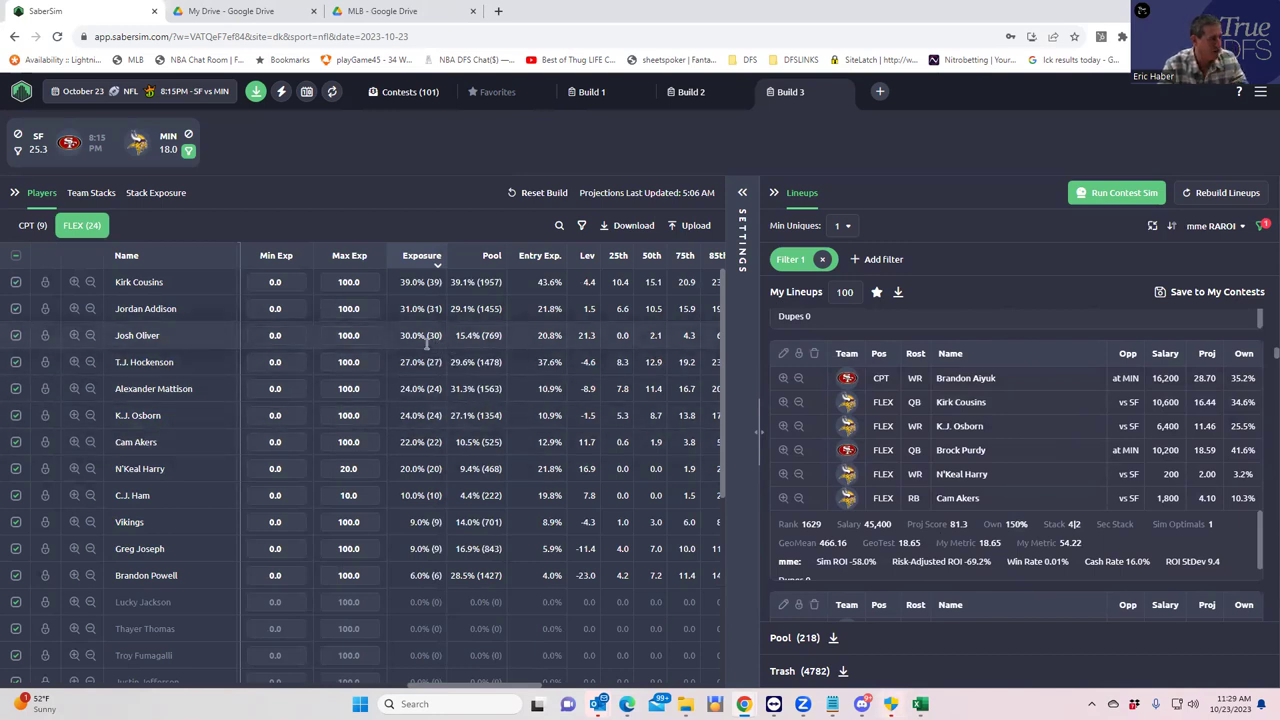
# - Check the Vikings' CPT exposures, search the CPT pool for Powell, clear the search and return to the FLEX pool
pyautogui.click(28, 226)
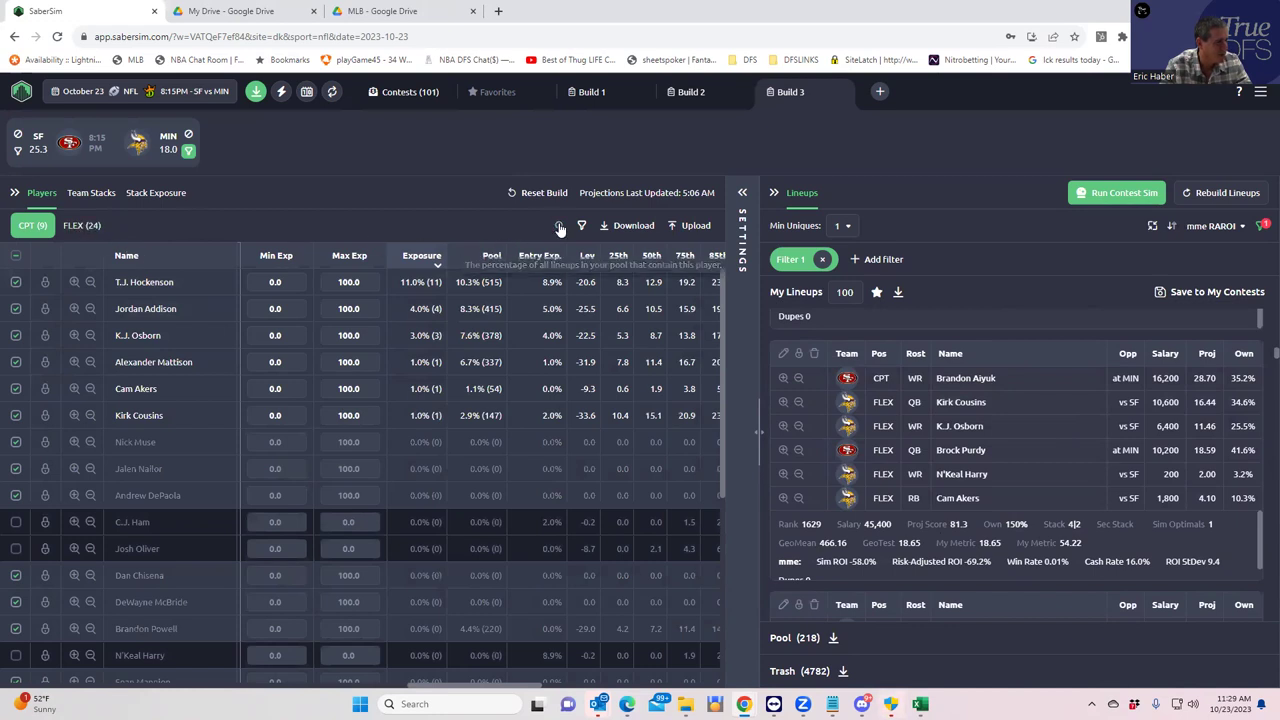
pyautogui.click(528, 228)
pyautogui.write('powel')
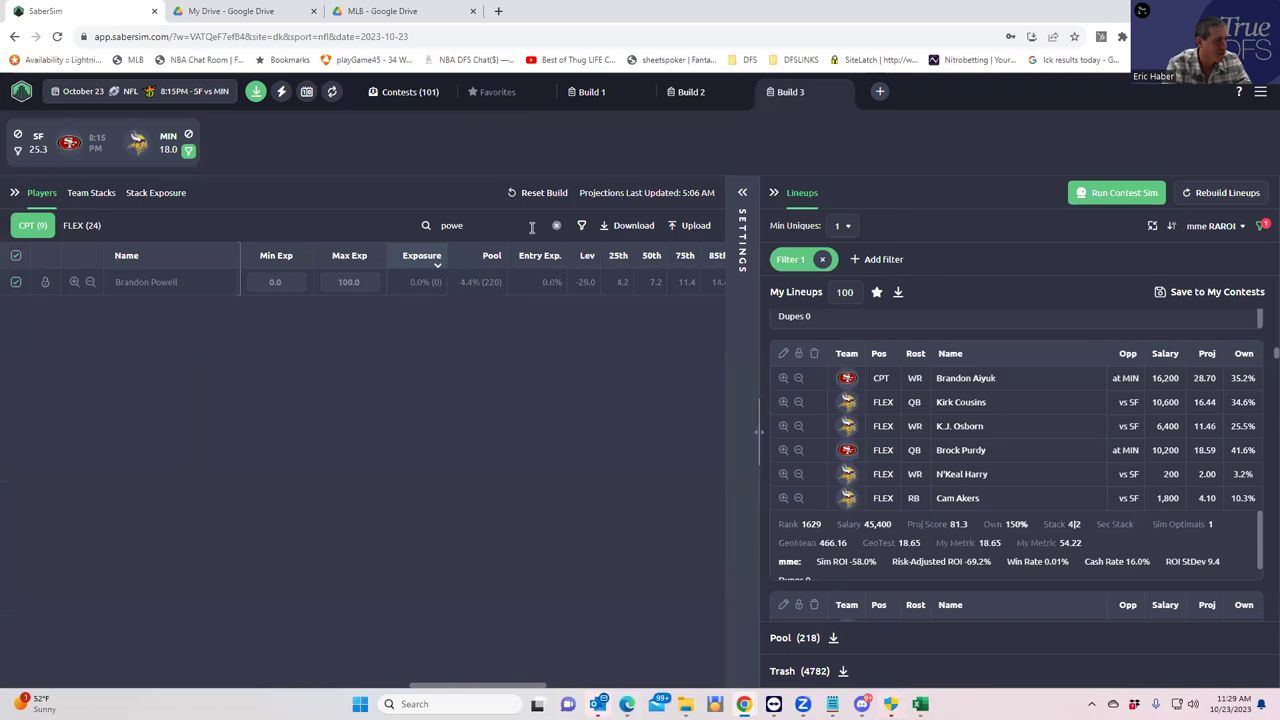
pyautogui.press('BackSpace')
pyautogui.press('BackSpace')
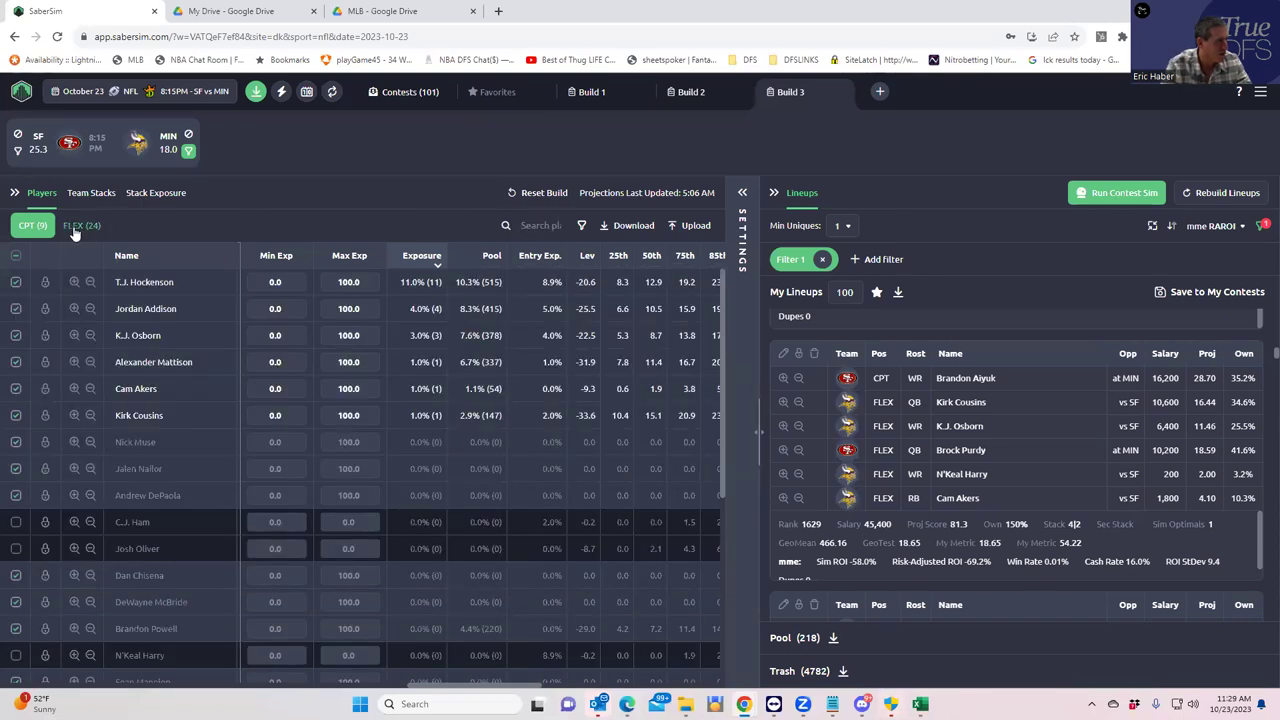
pyautogui.click(80, 226)
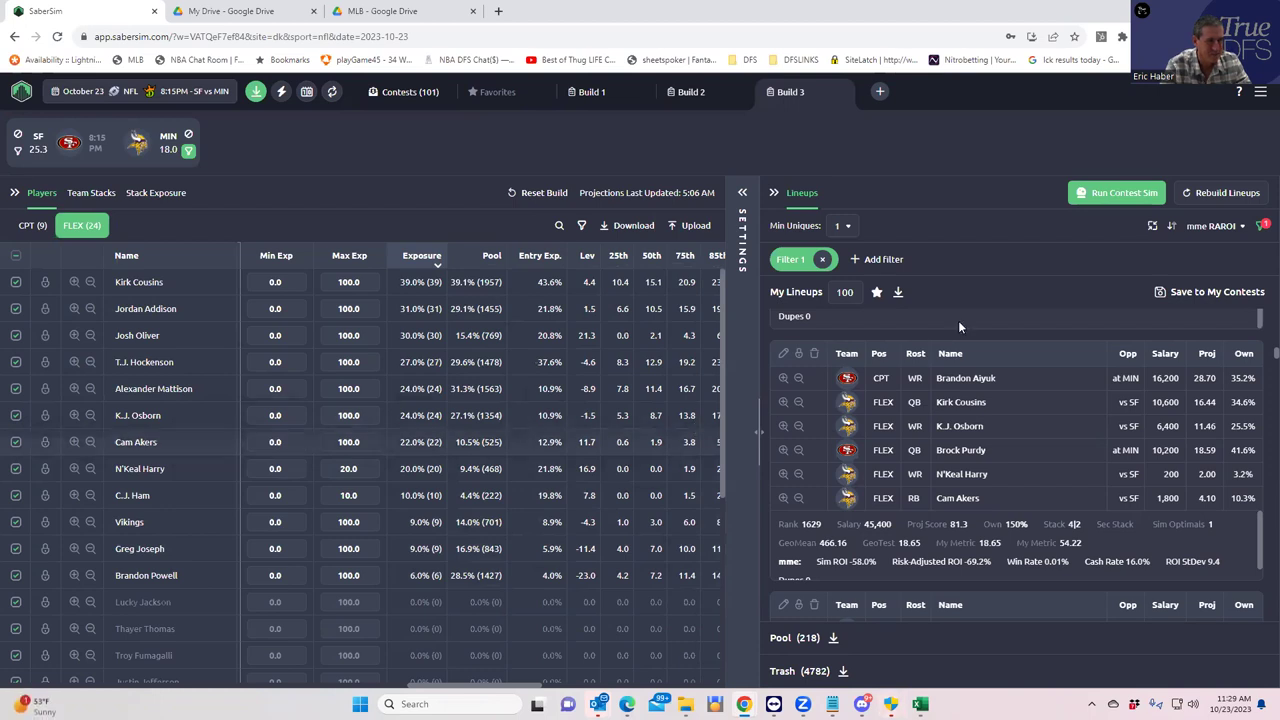
# - Save the 100 lineups to the $15 NFL $1.5M Monday Night contest
pyautogui.click(1159, 294)
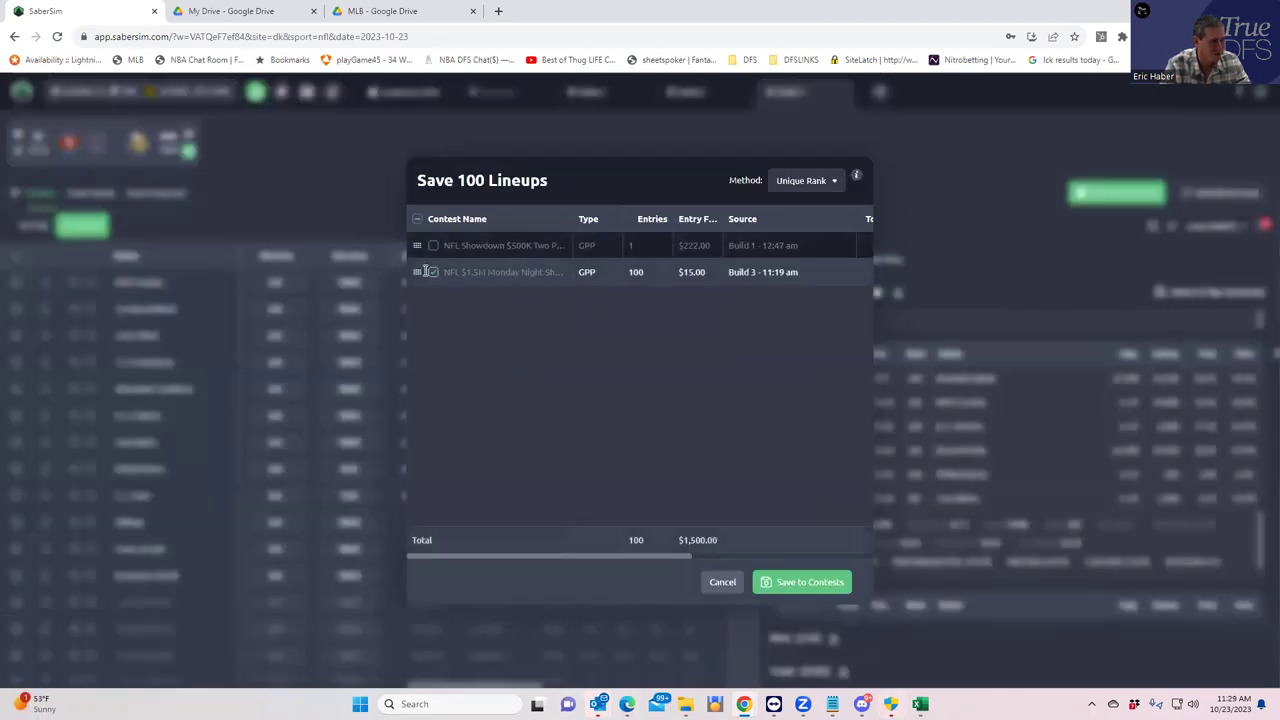
pyautogui.click(766, 583)
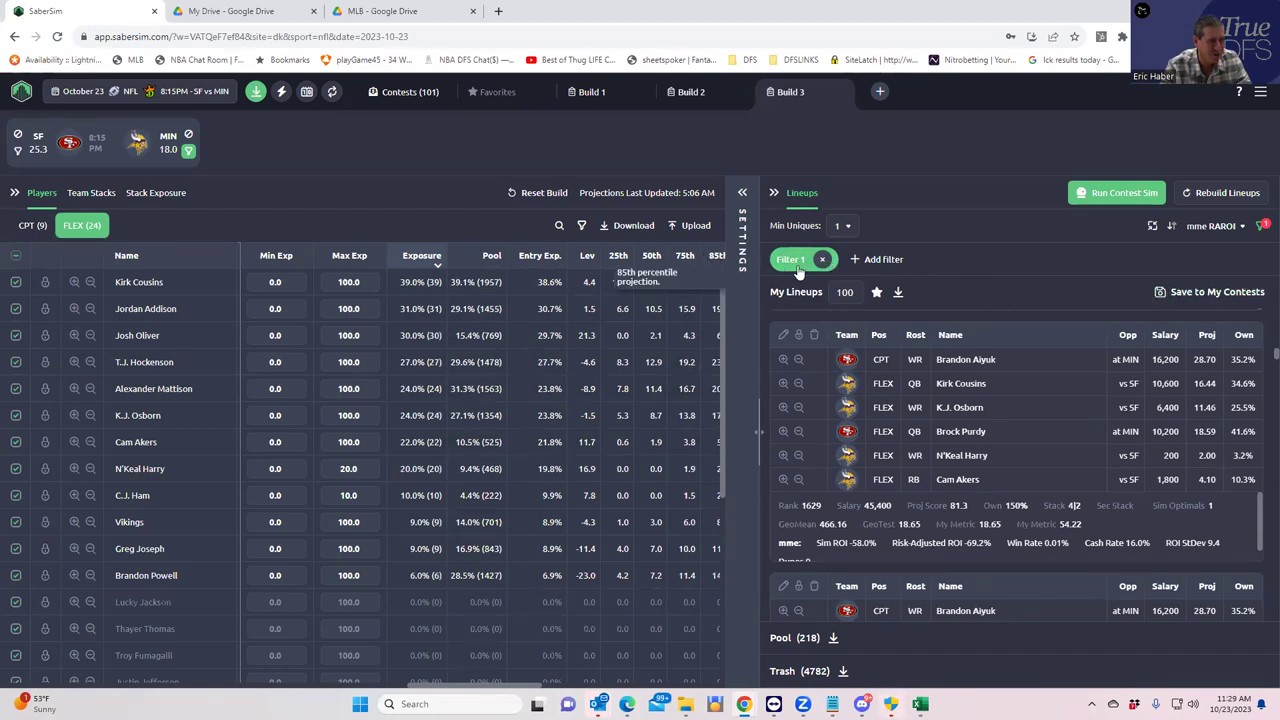
# - Enable the 2pt contest sim alongside Mme and run the contest sims
pyautogui.click(1208, 226)
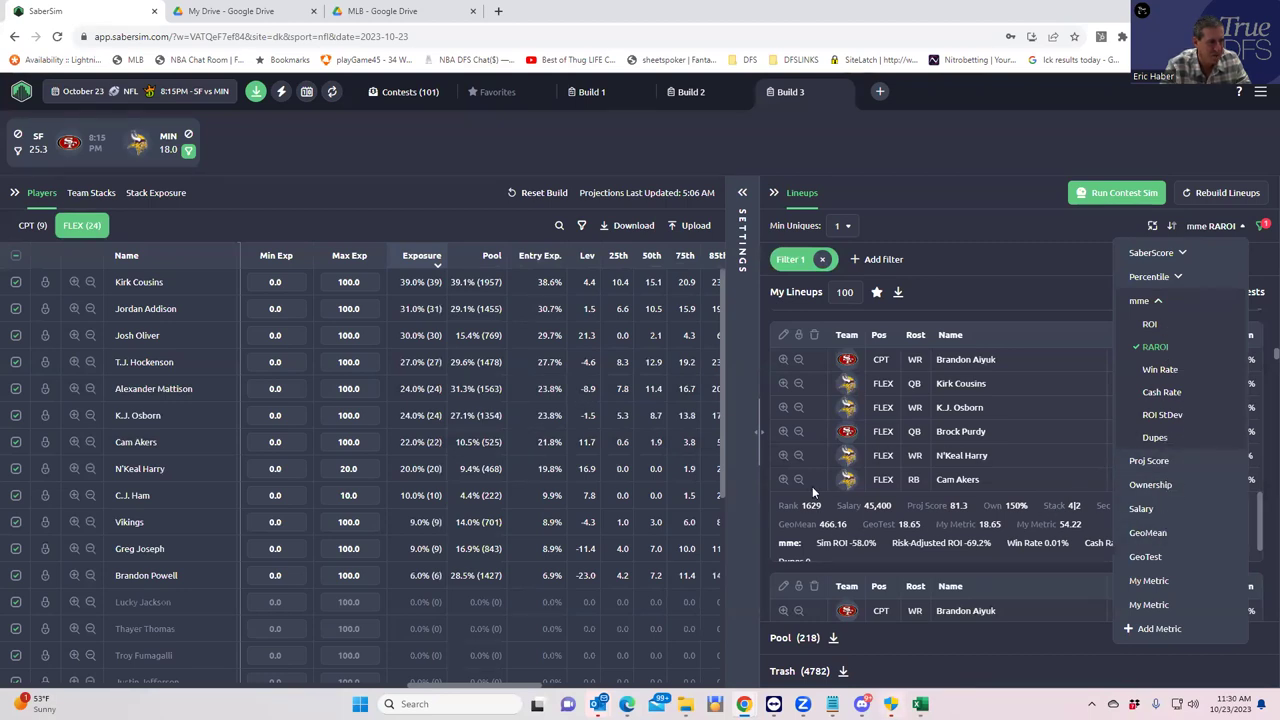
pyautogui.click(742, 192)
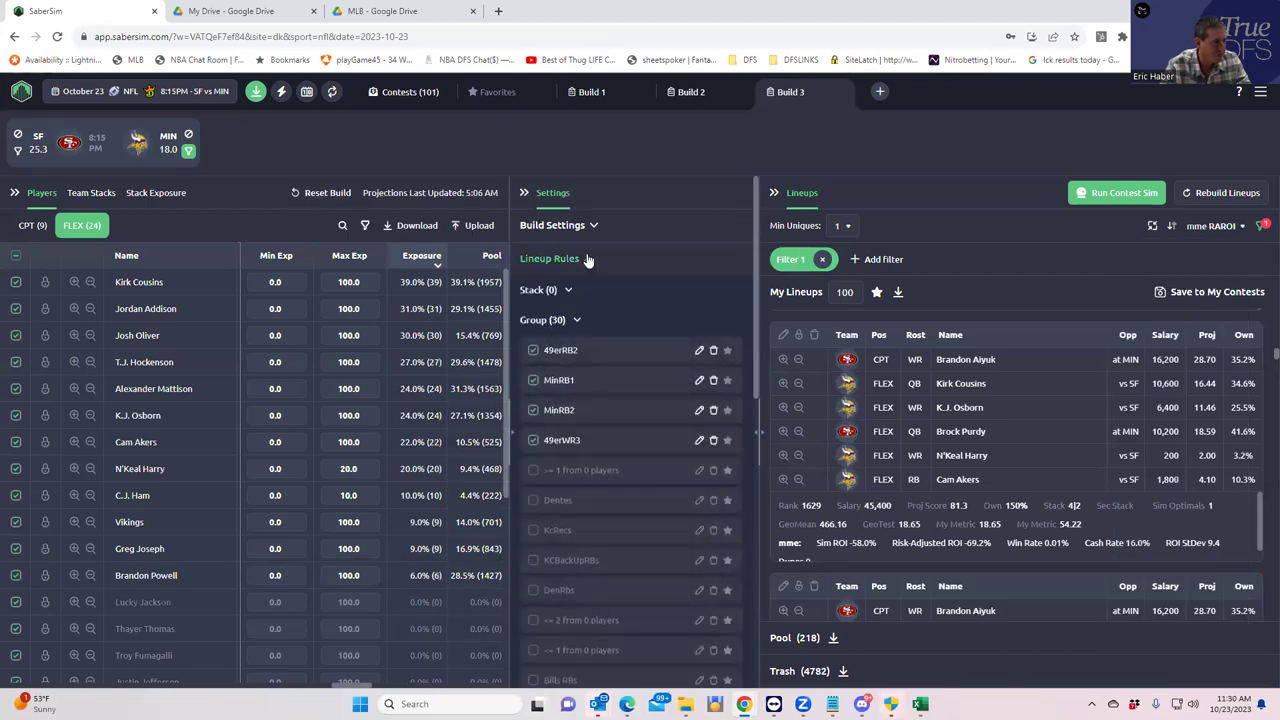
pyautogui.scroll(-3, 680, 450)
pyautogui.scroll(-3, 685, 472)
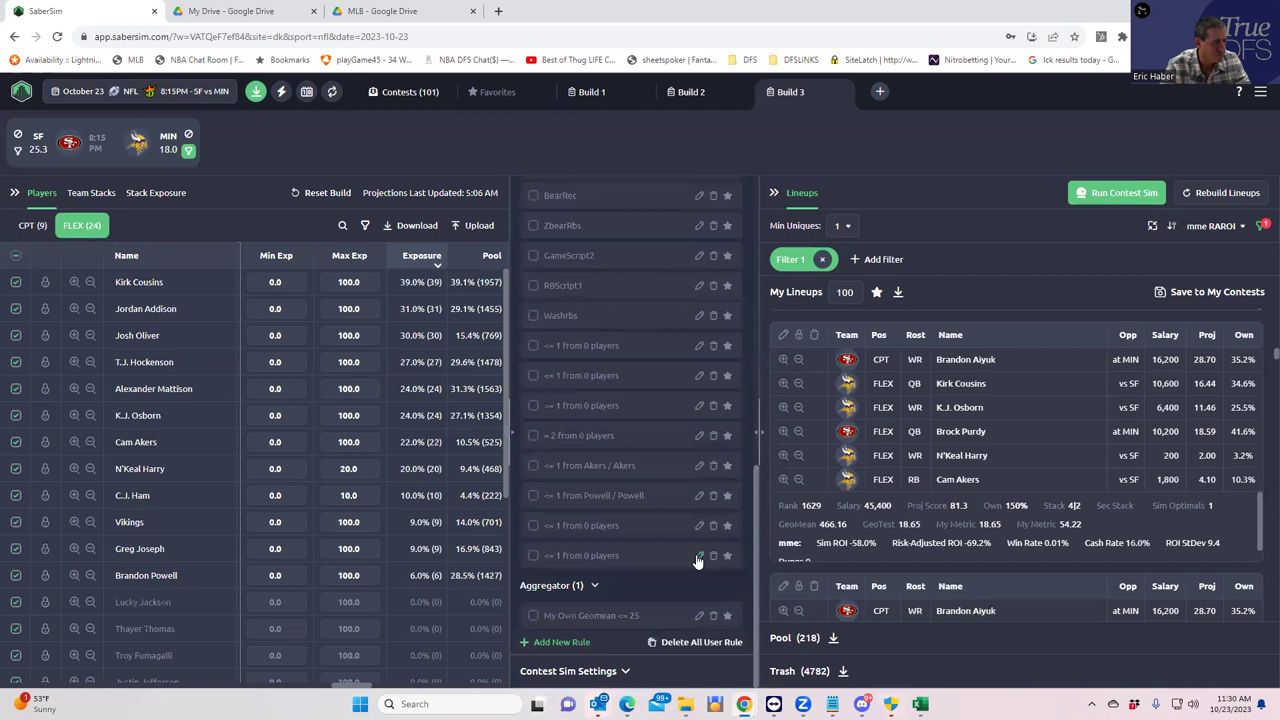
pyautogui.click(622, 675)
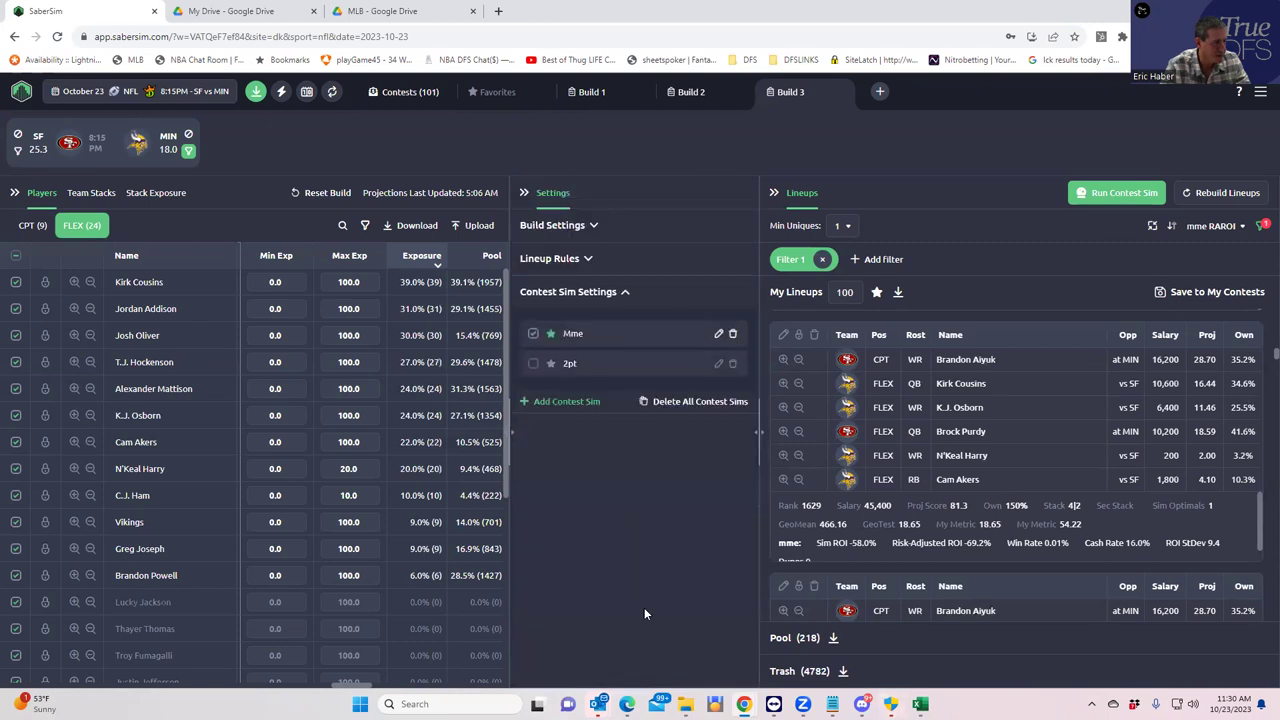
pyautogui.click(533, 363)
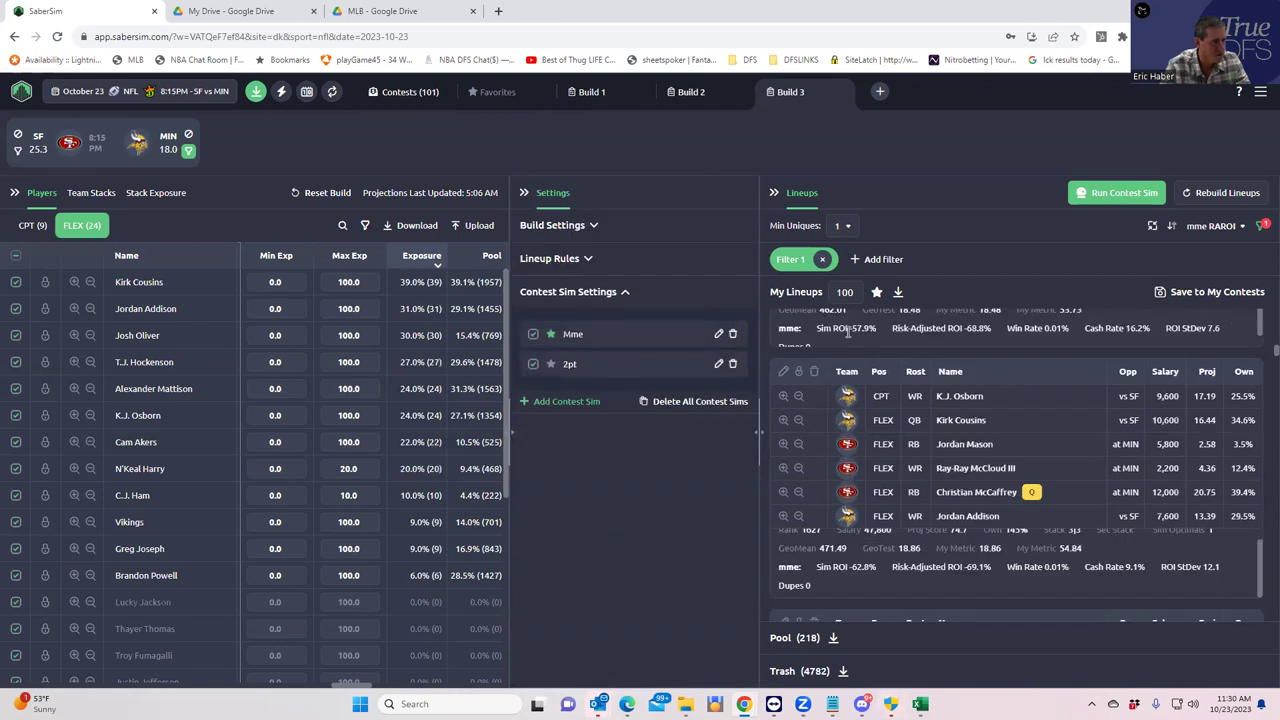
pyautogui.click(1130, 201)
pyautogui.click(1114, 203)
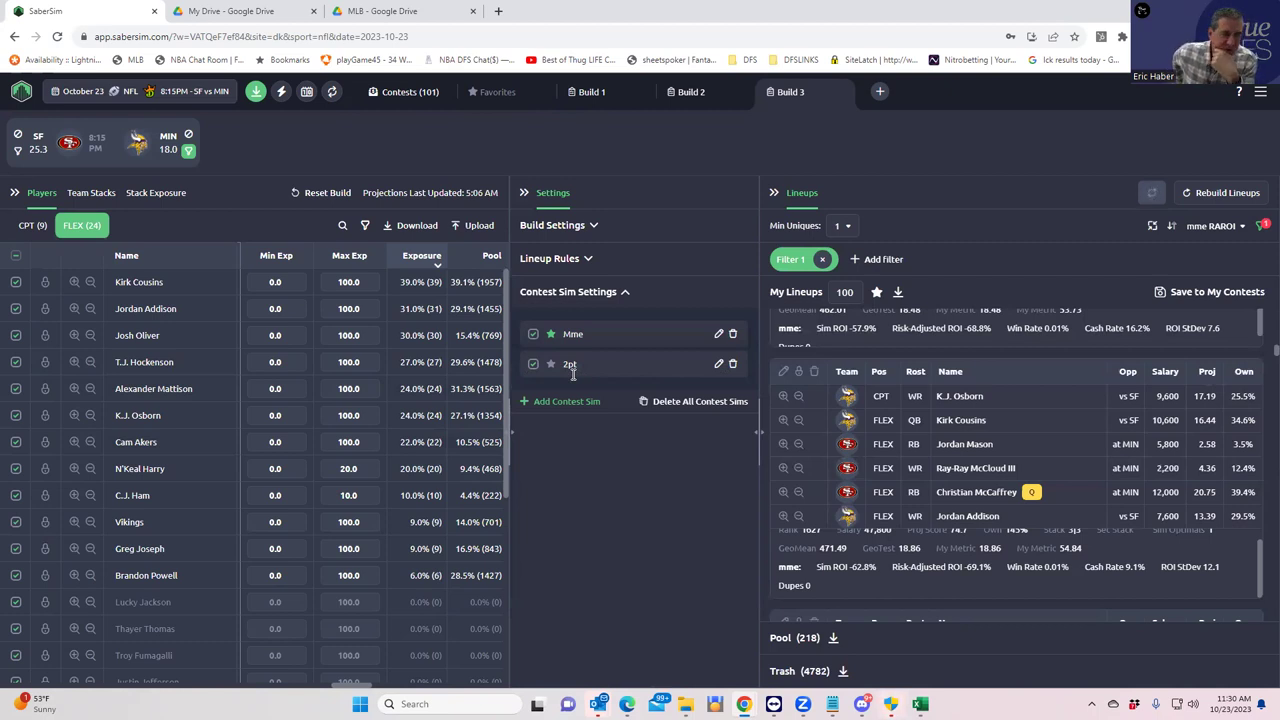
pyautogui.click(572, 370)
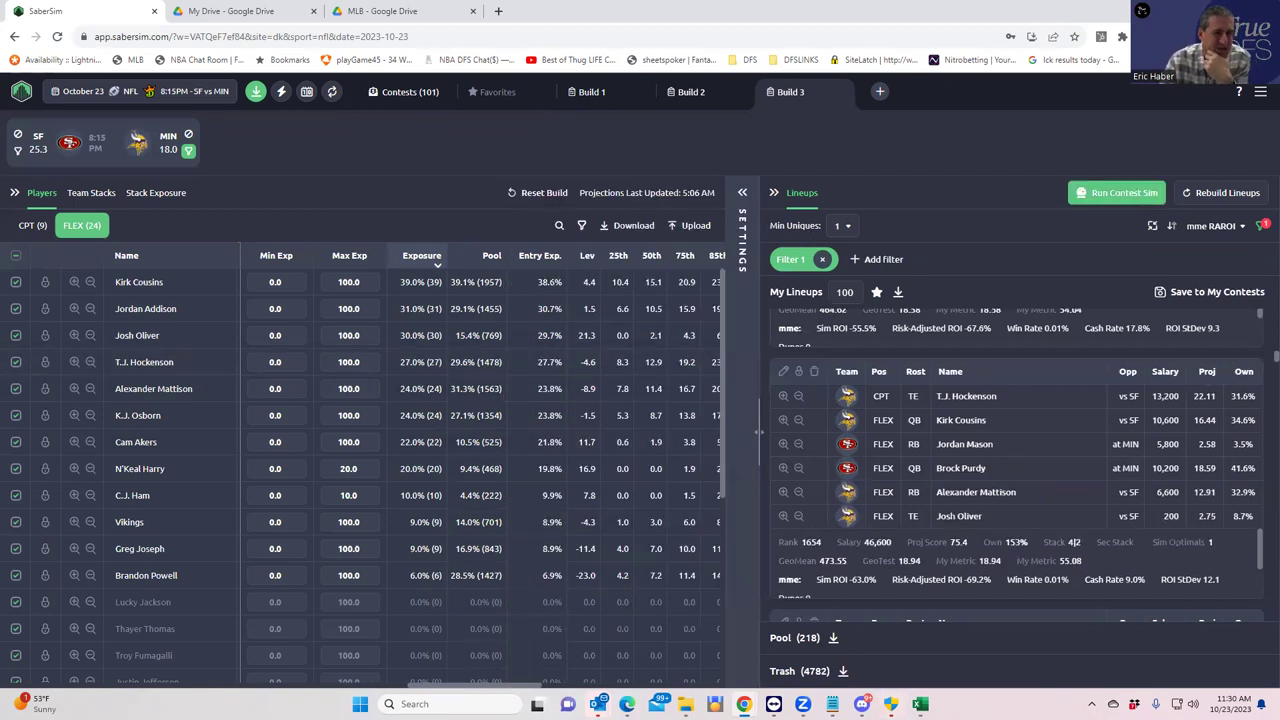
# - Rank the lineups by 2pt RAROI
pyautogui.click(1195, 230)
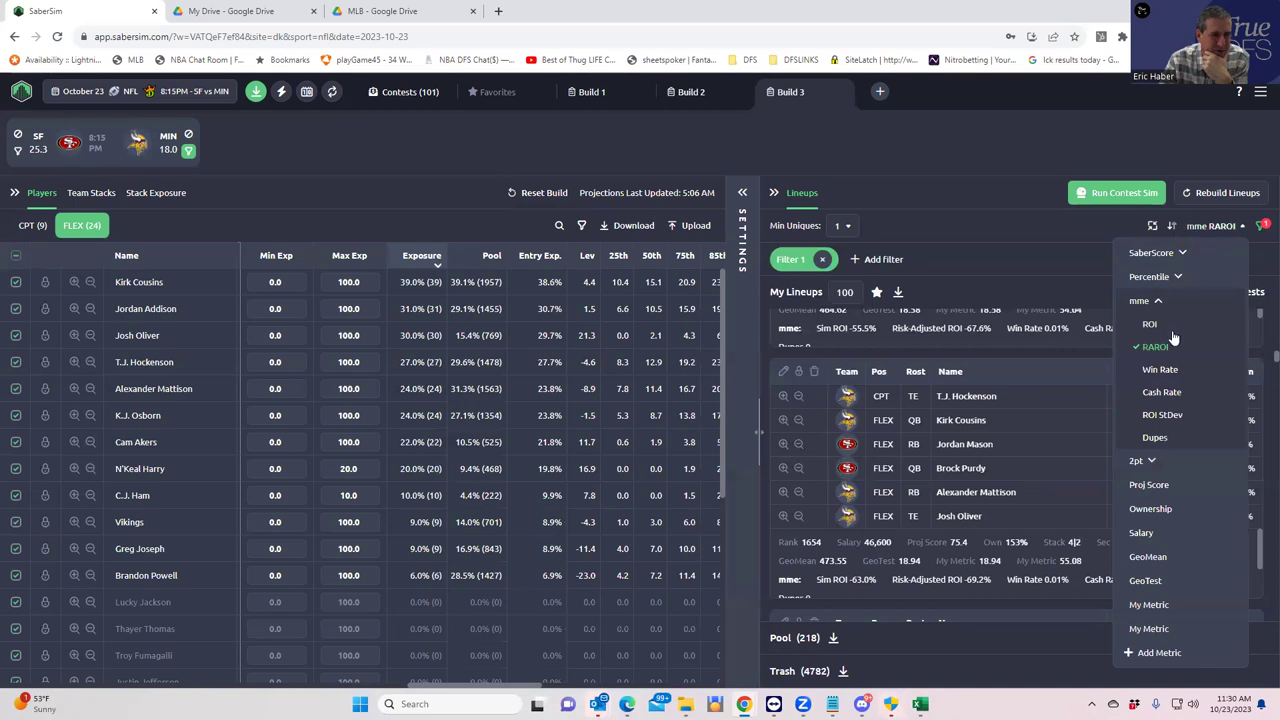
pyautogui.click(1138, 462)
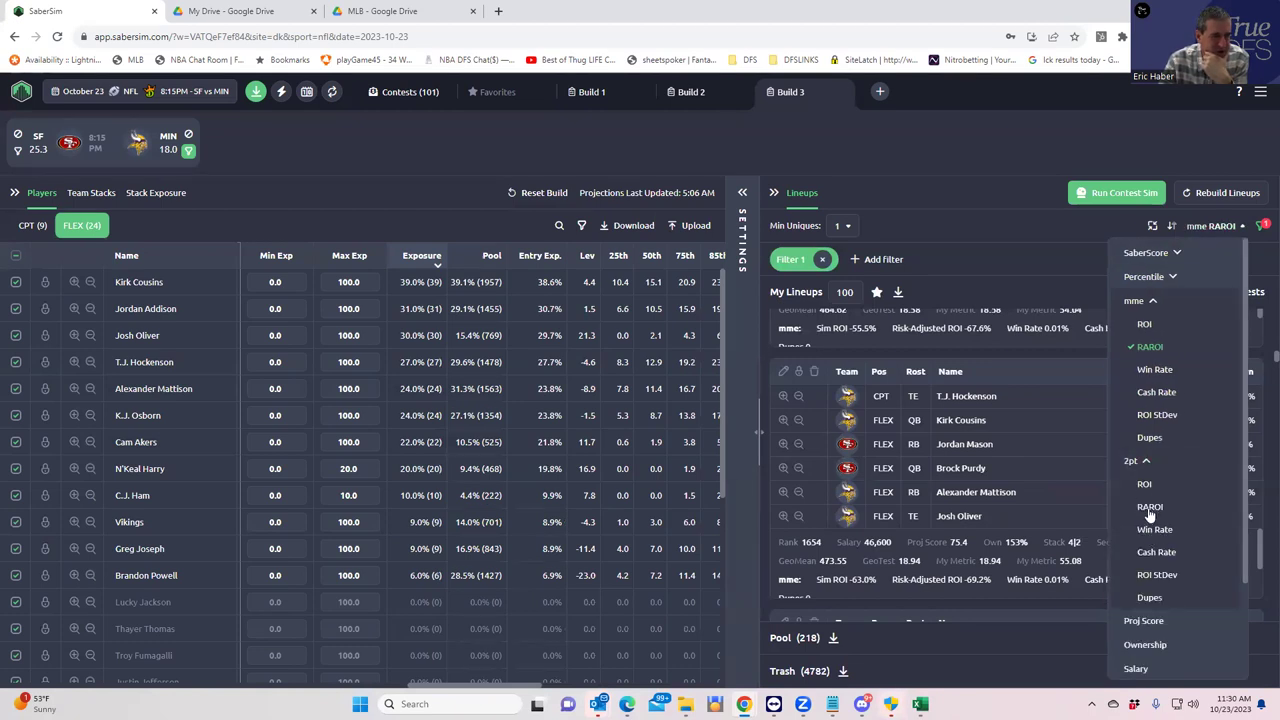
pyautogui.click(1150, 508)
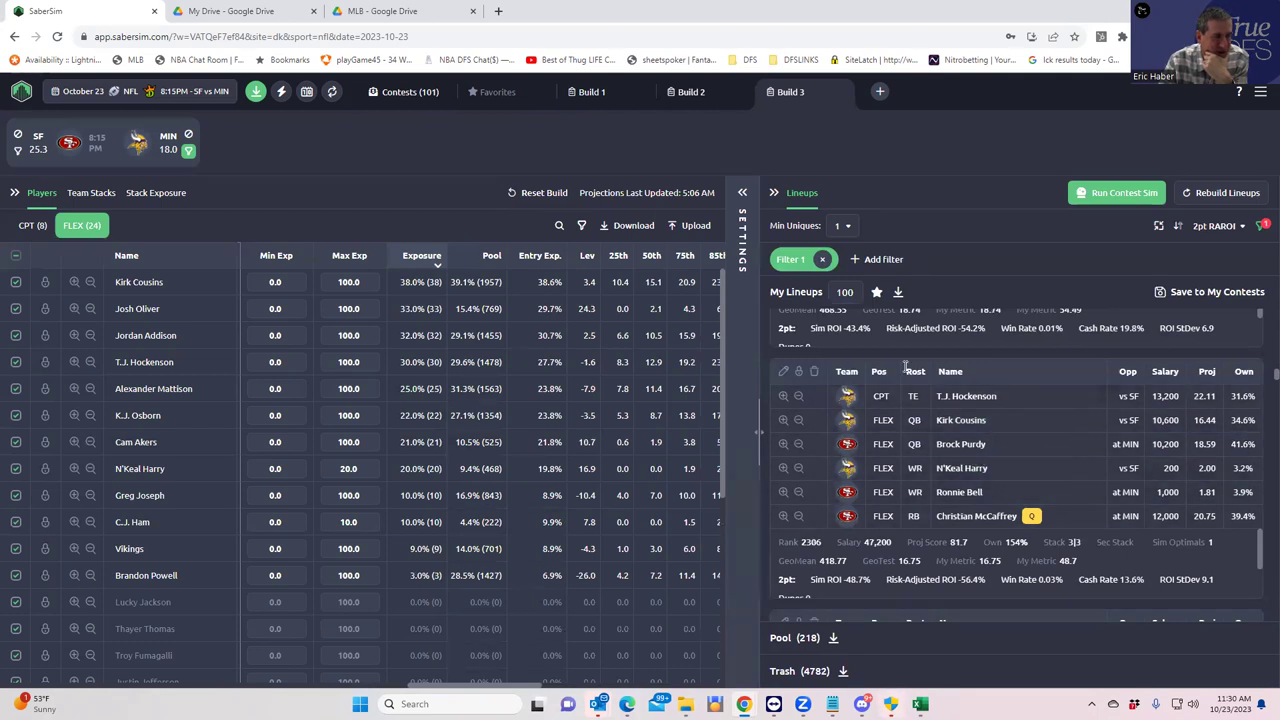
# - Remove the GeoTest filter from the lineup pool and compare the unfiltered lineups' salaries and 2pt sim results
pyautogui.click(822, 259)
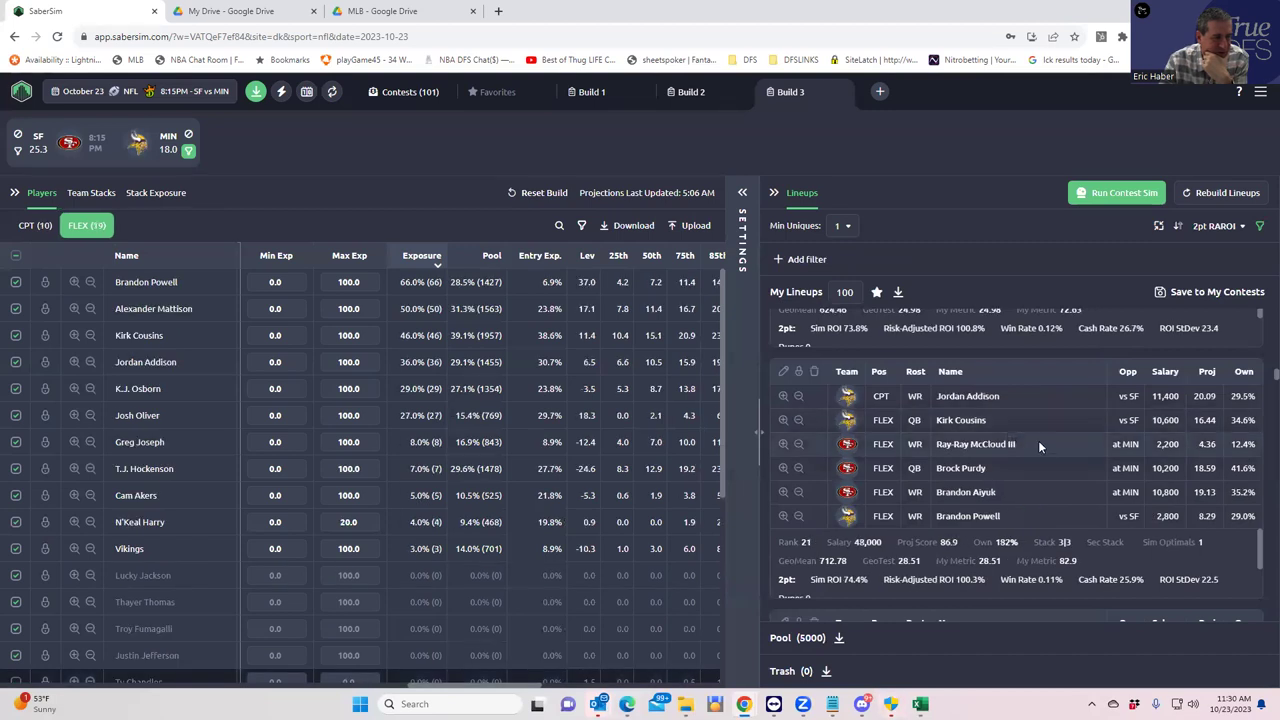
pyautogui.scroll(-1, 1026, 467)
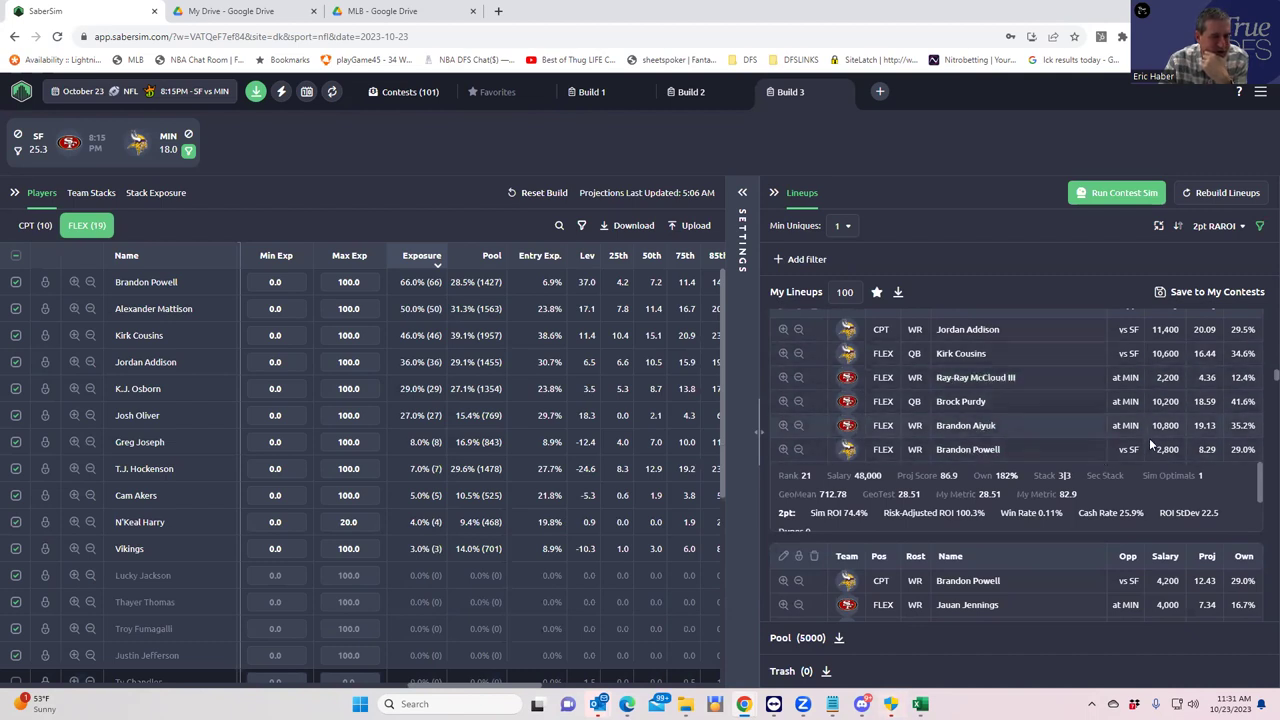
pyautogui.scroll(1, 1045, 396)
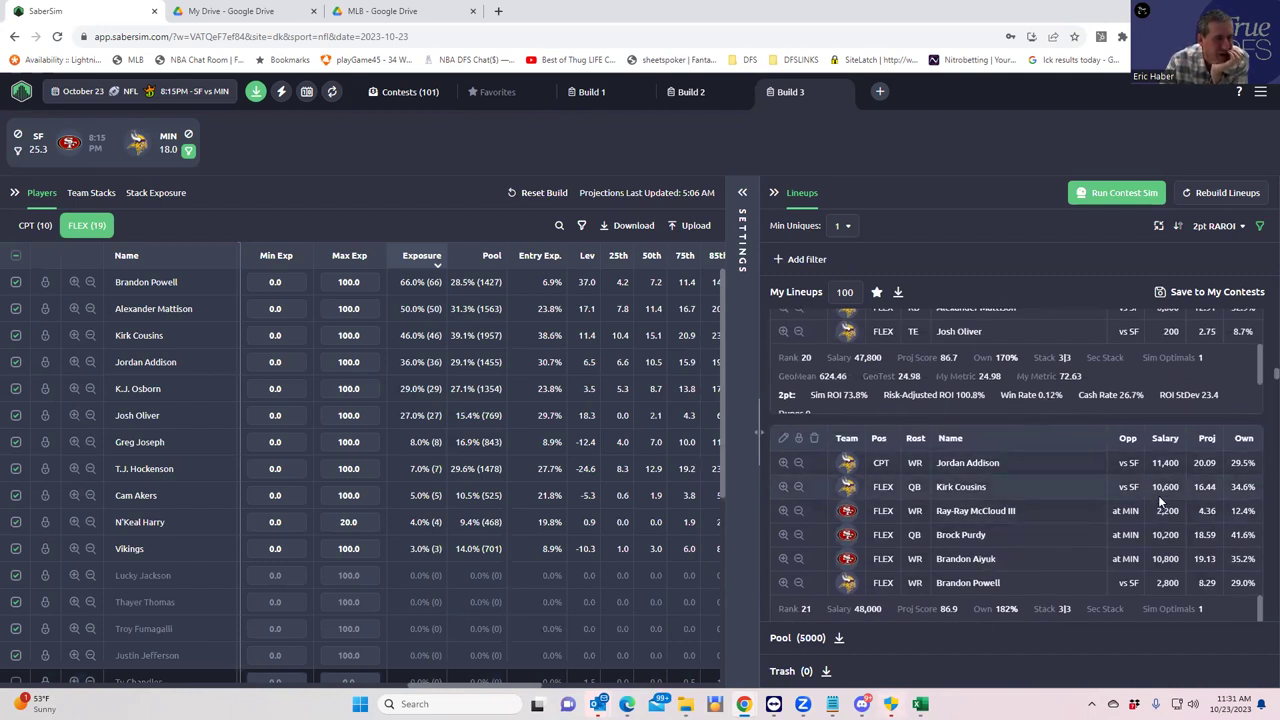
pyautogui.scroll(1, 1158, 500)
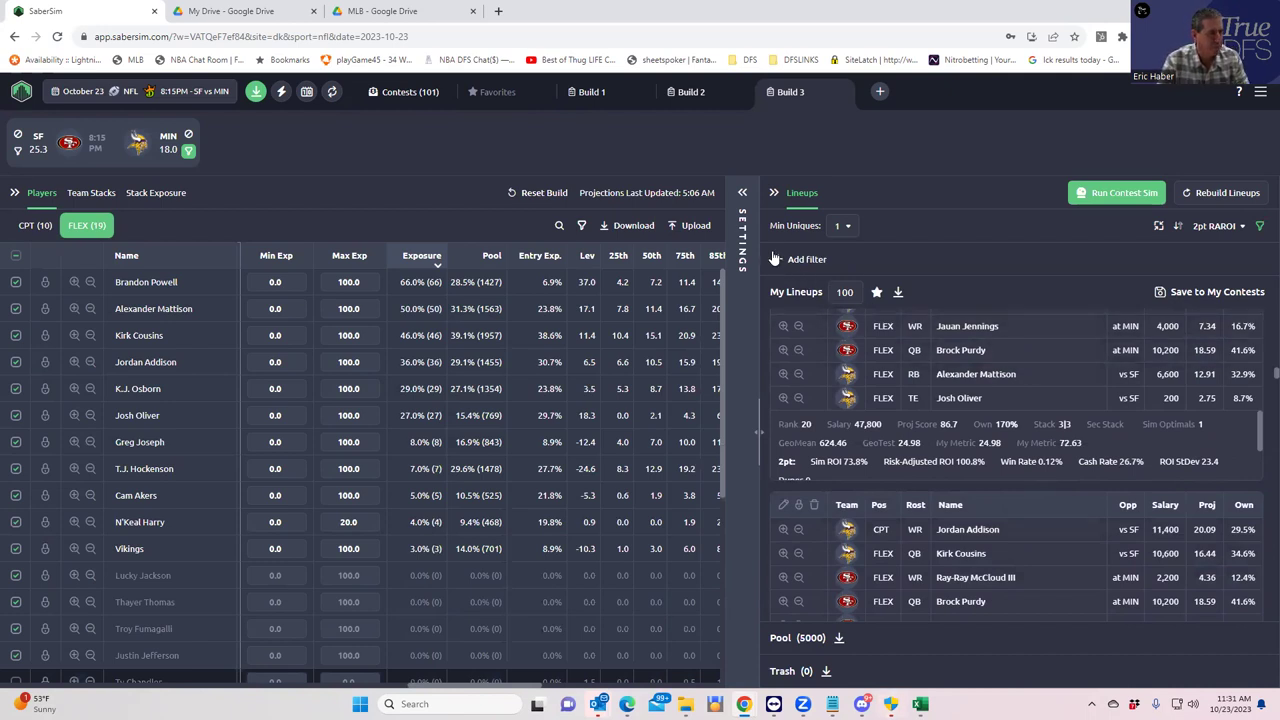
# - Raise the build's maximum salary to 50000 and rebuild the lineups, discarding the previous ones
pyautogui.click(744, 200)
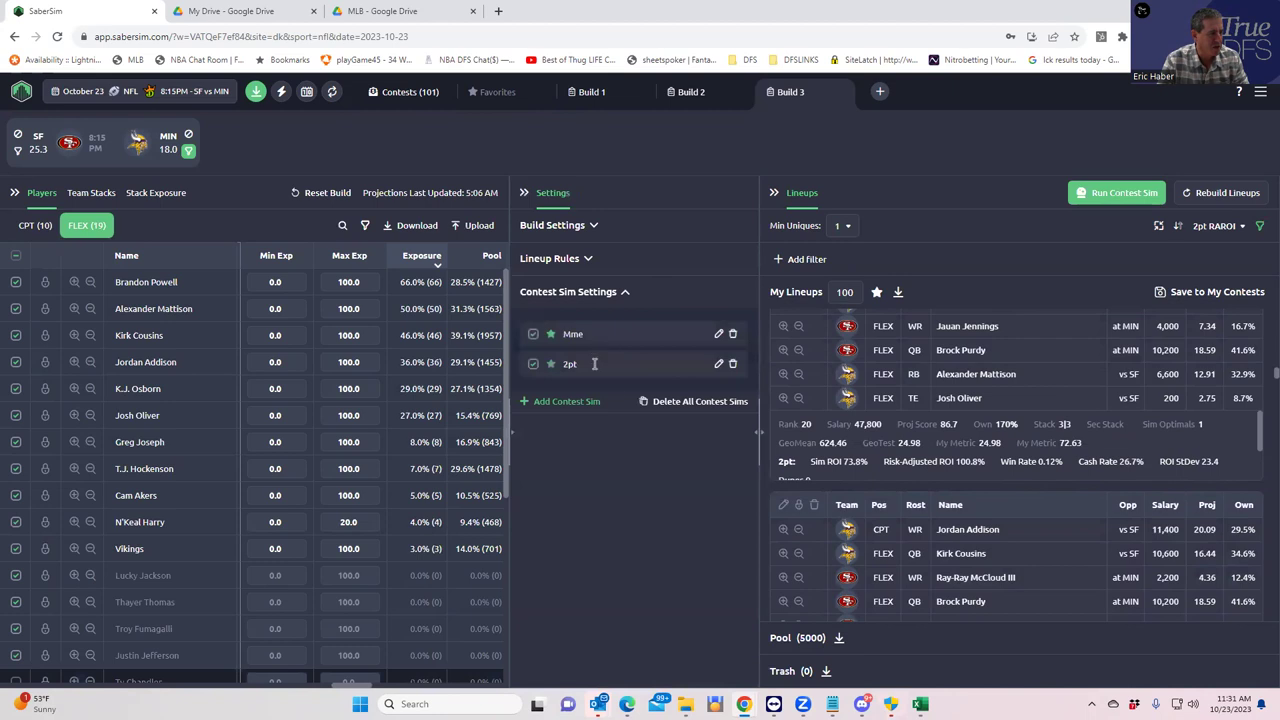
pyautogui.click(584, 258)
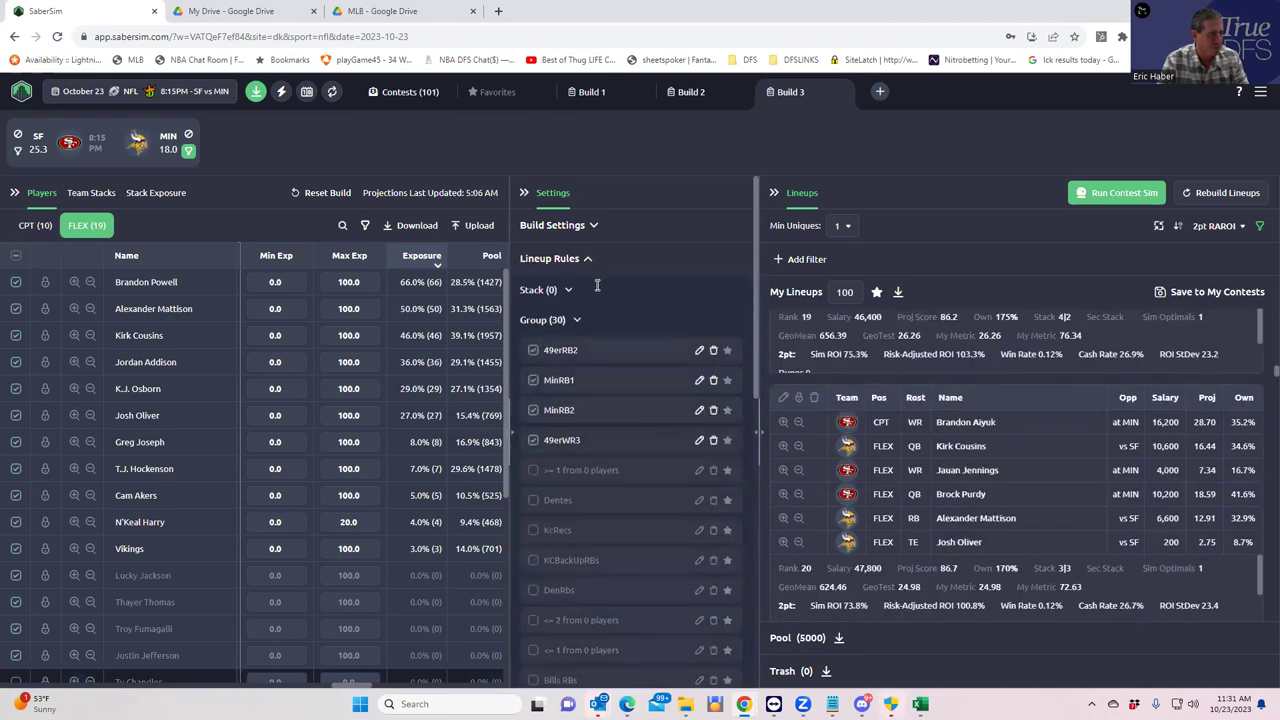
pyautogui.click(585, 226)
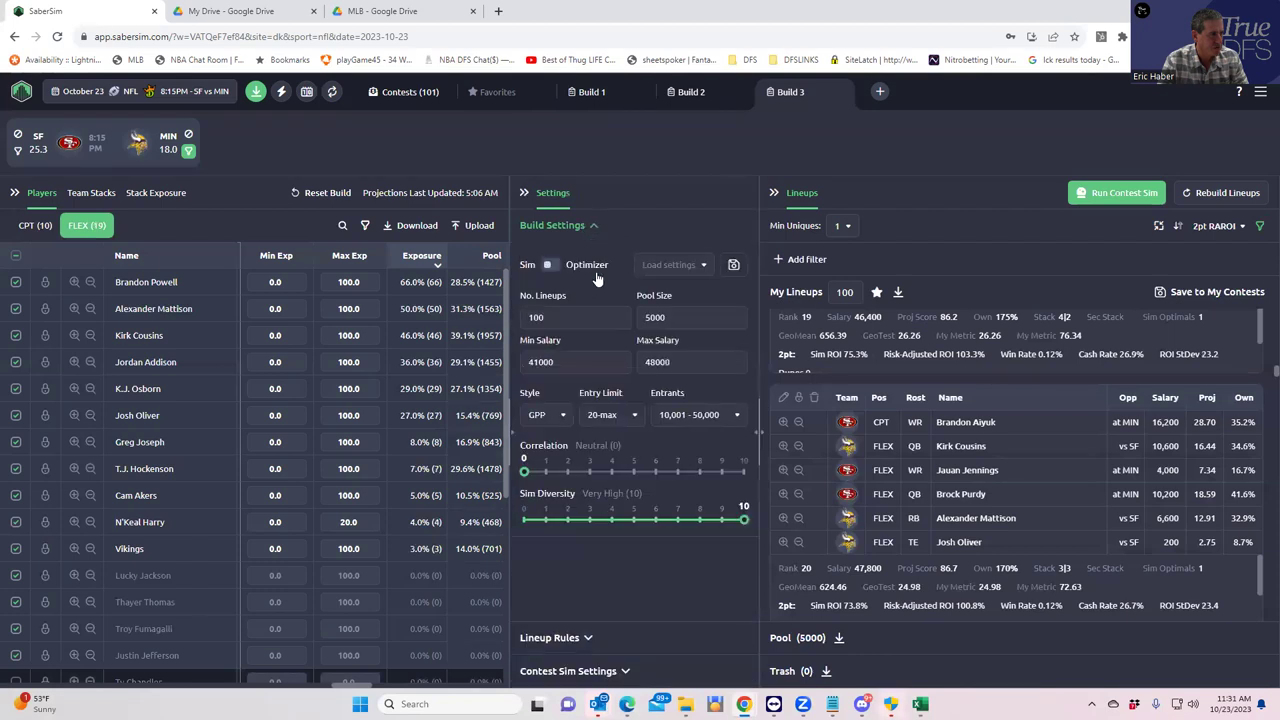
pyautogui.click(689, 363)
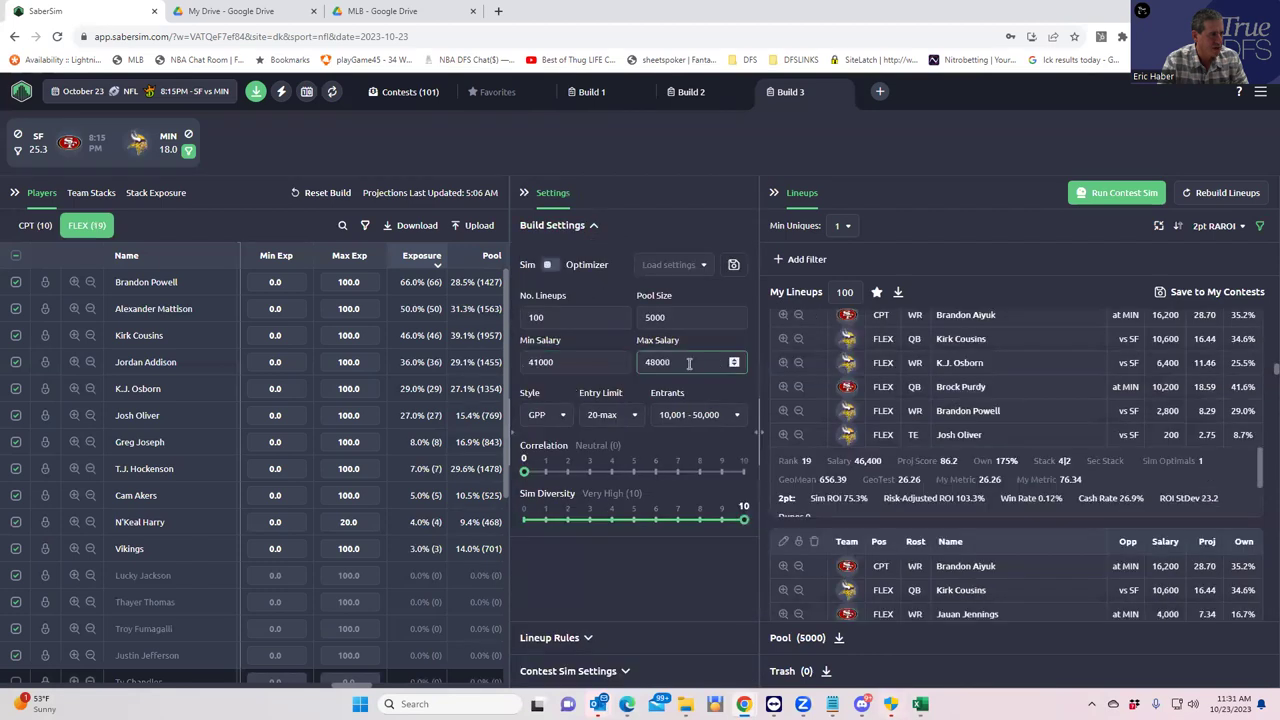
pyautogui.doubleClick(640, 366)
pyautogui.write('50000')
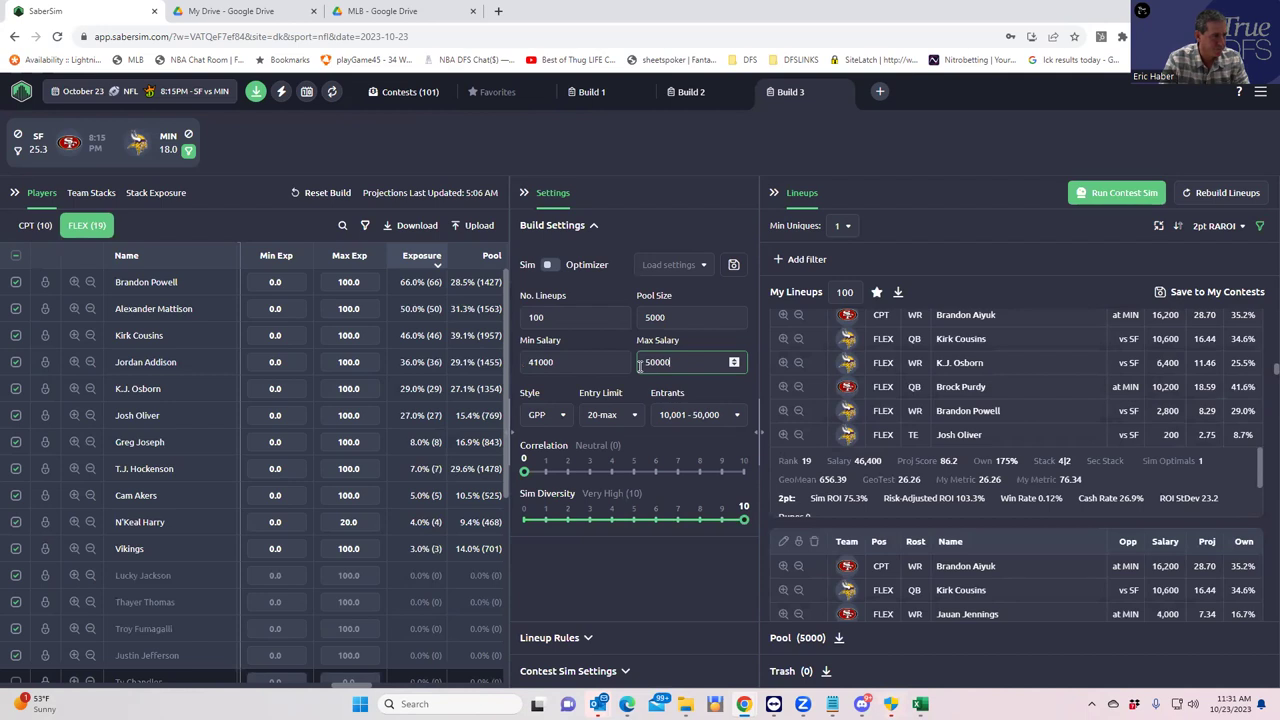
pyautogui.click(760, 498)
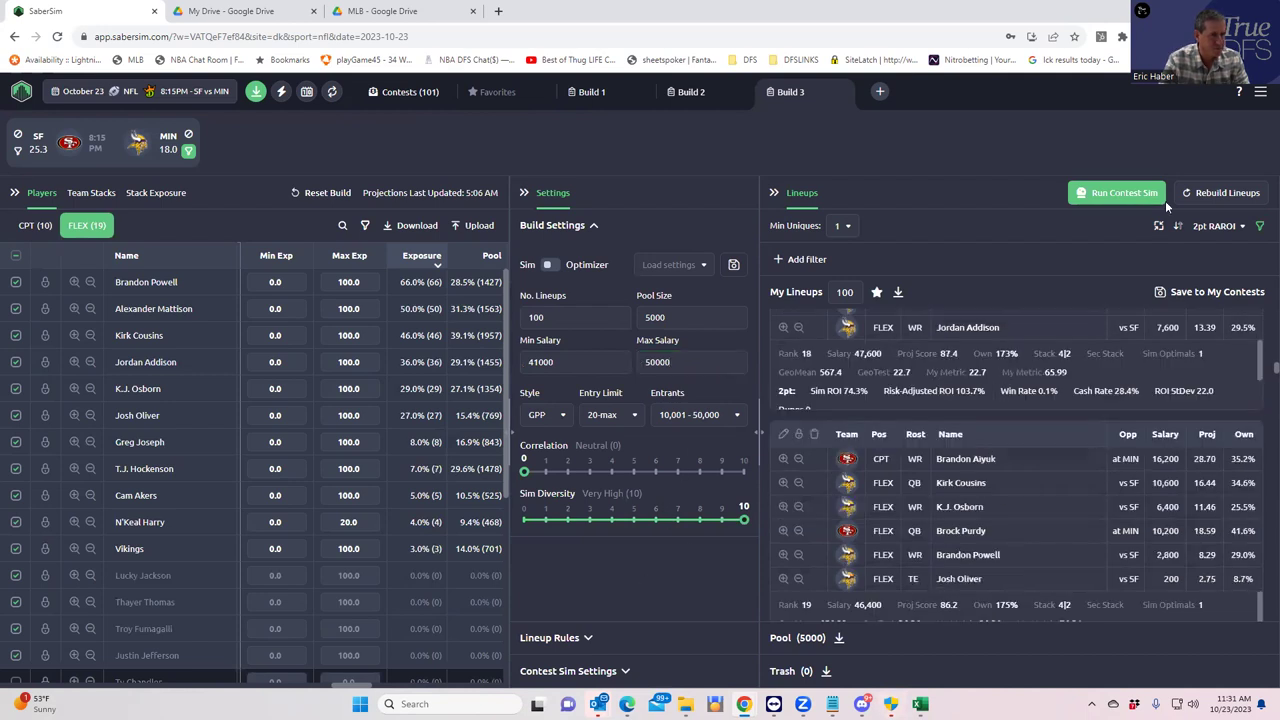
pyautogui.click(1220, 194)
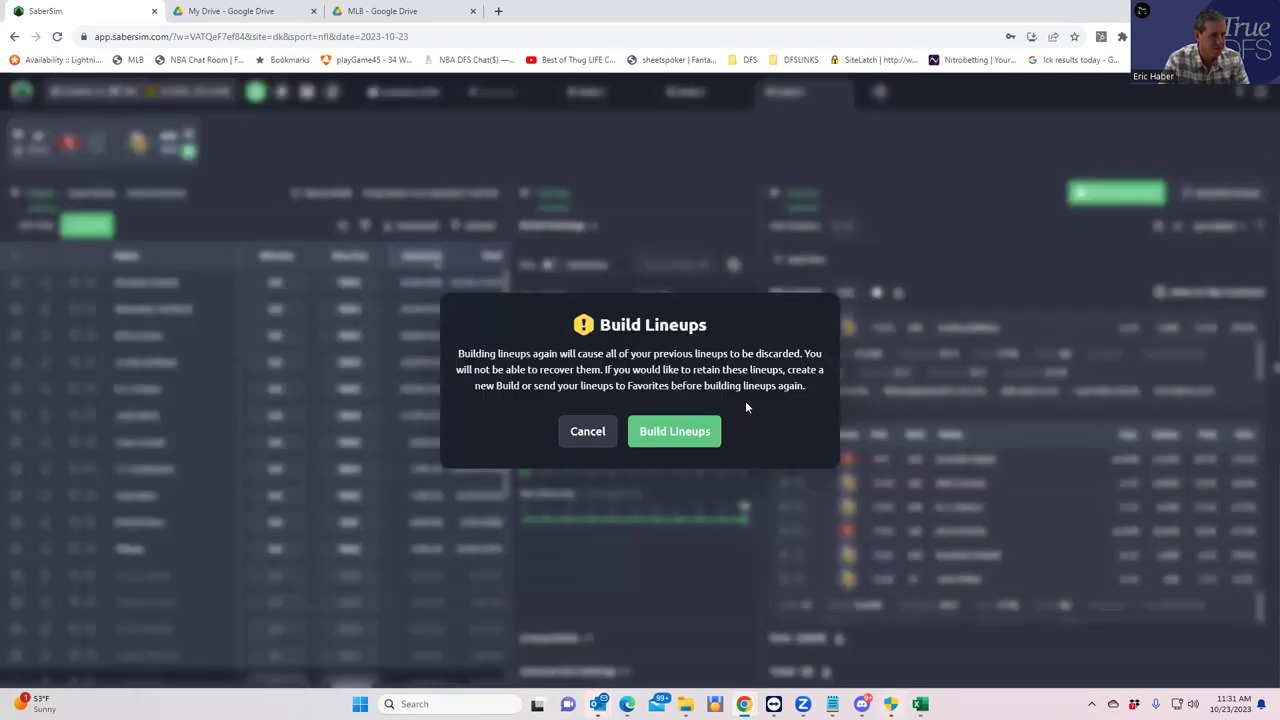
pyautogui.click(676, 433)
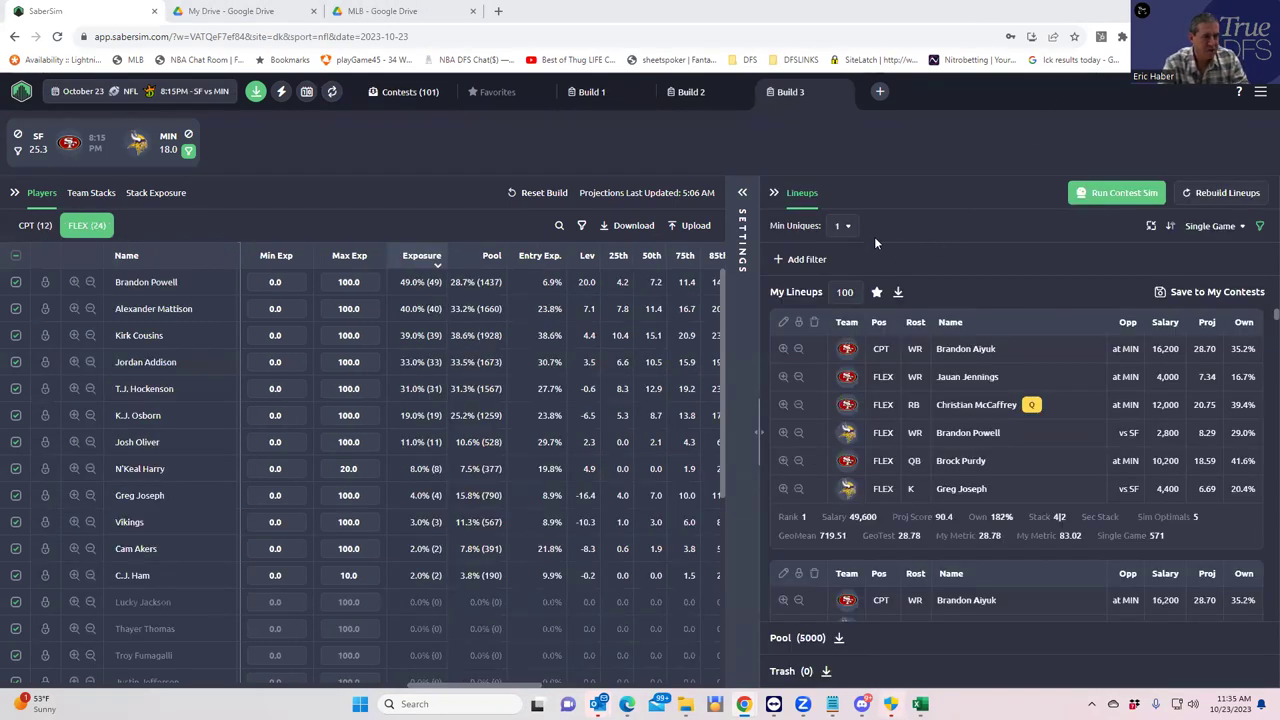
# - Run the contest sims on the rebuilt lineups and rank them by 2pt RAROI
pyautogui.click(1096, 196)
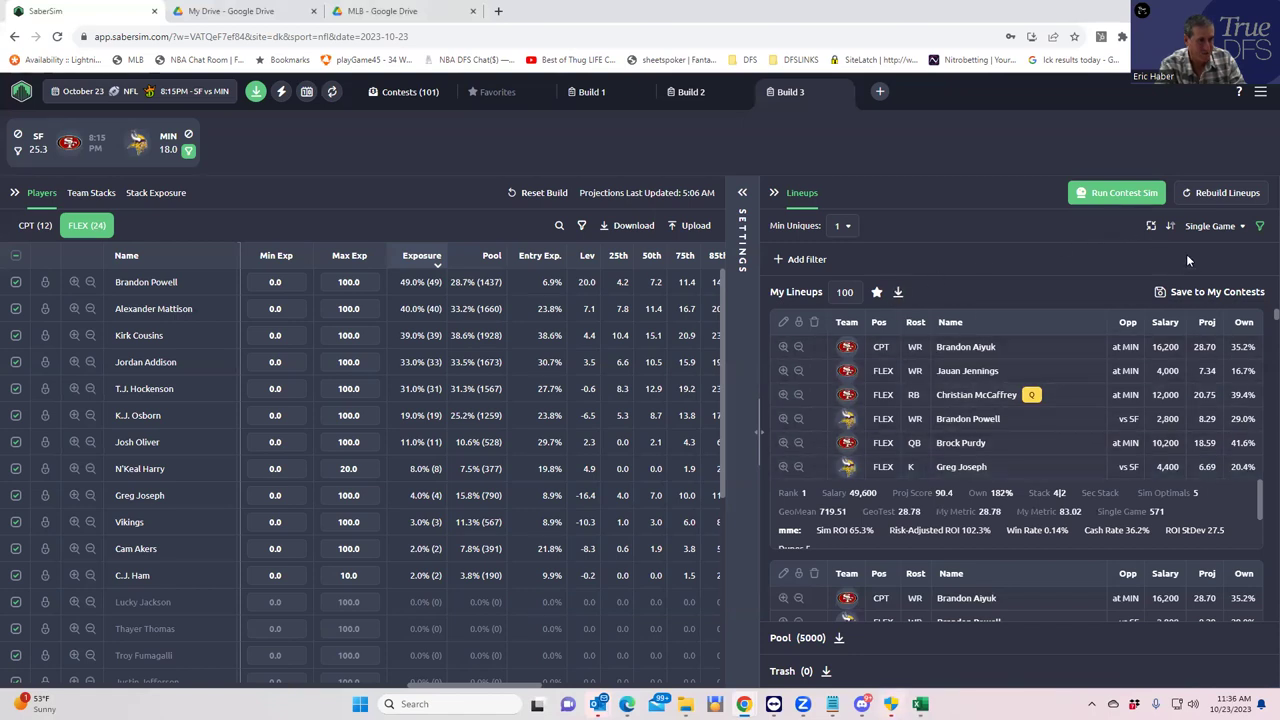
pyautogui.click(1212, 226)
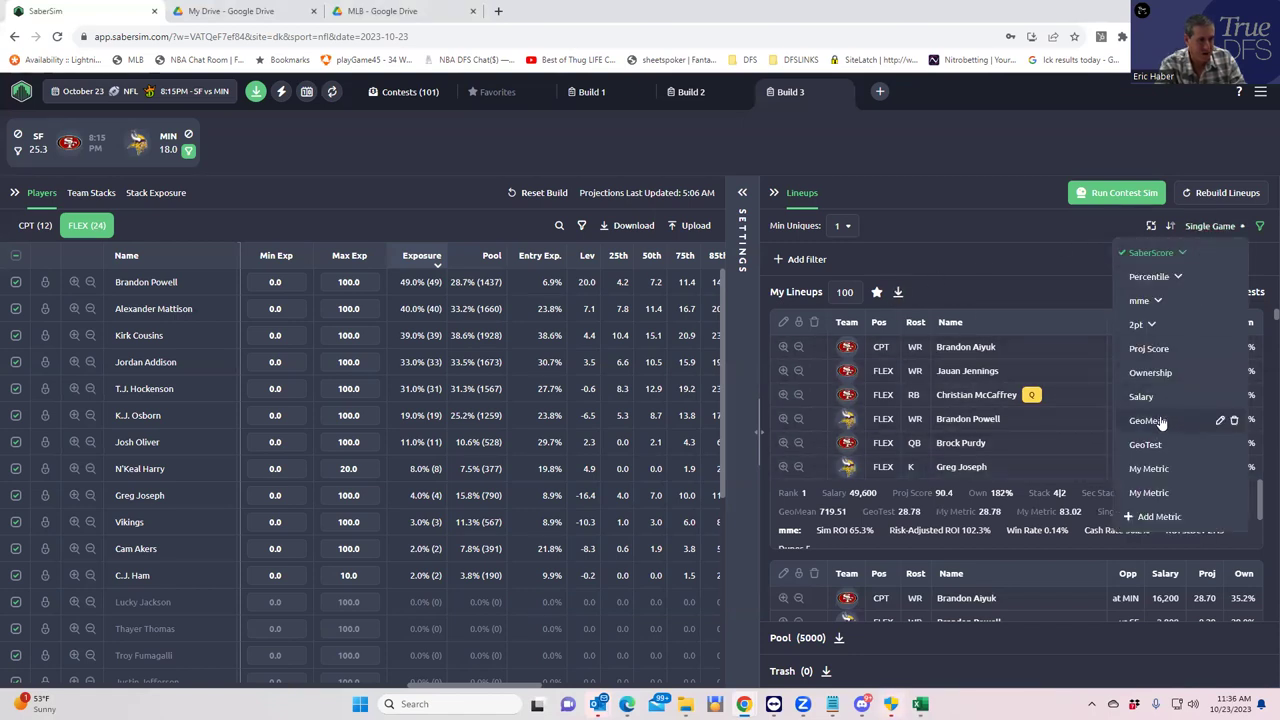
pyautogui.click(1140, 325)
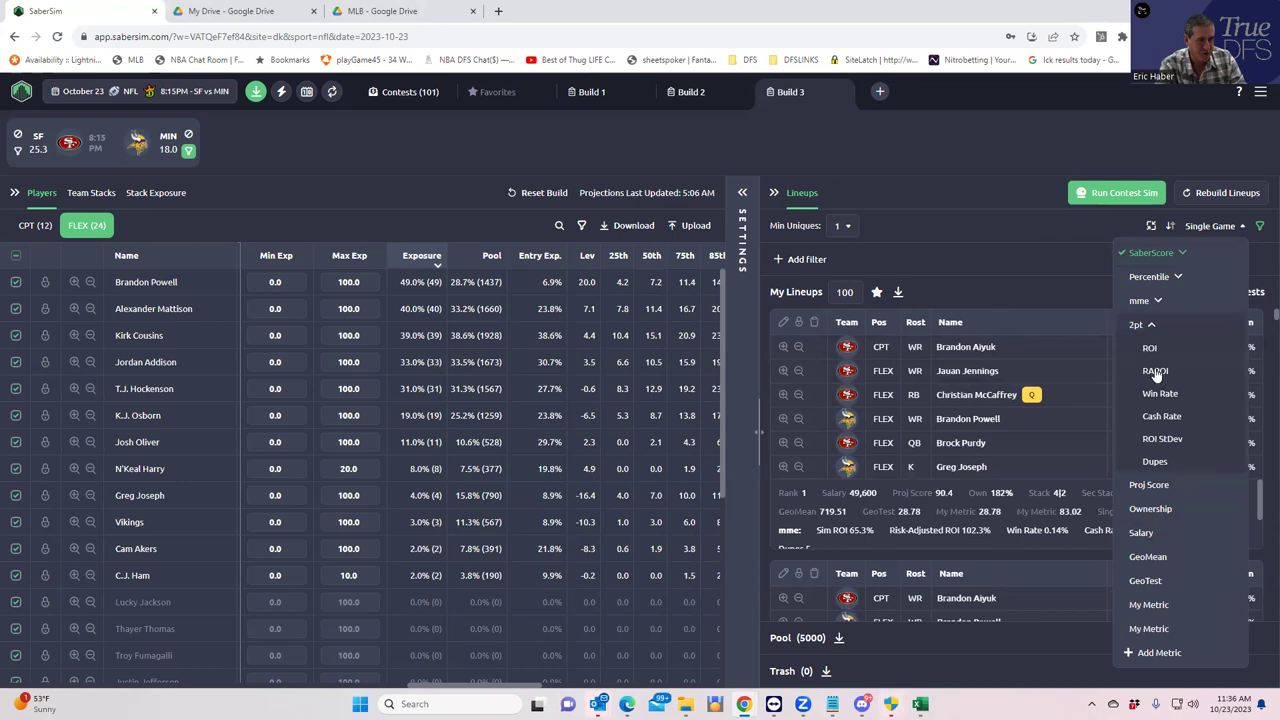
pyautogui.click(1155, 371)
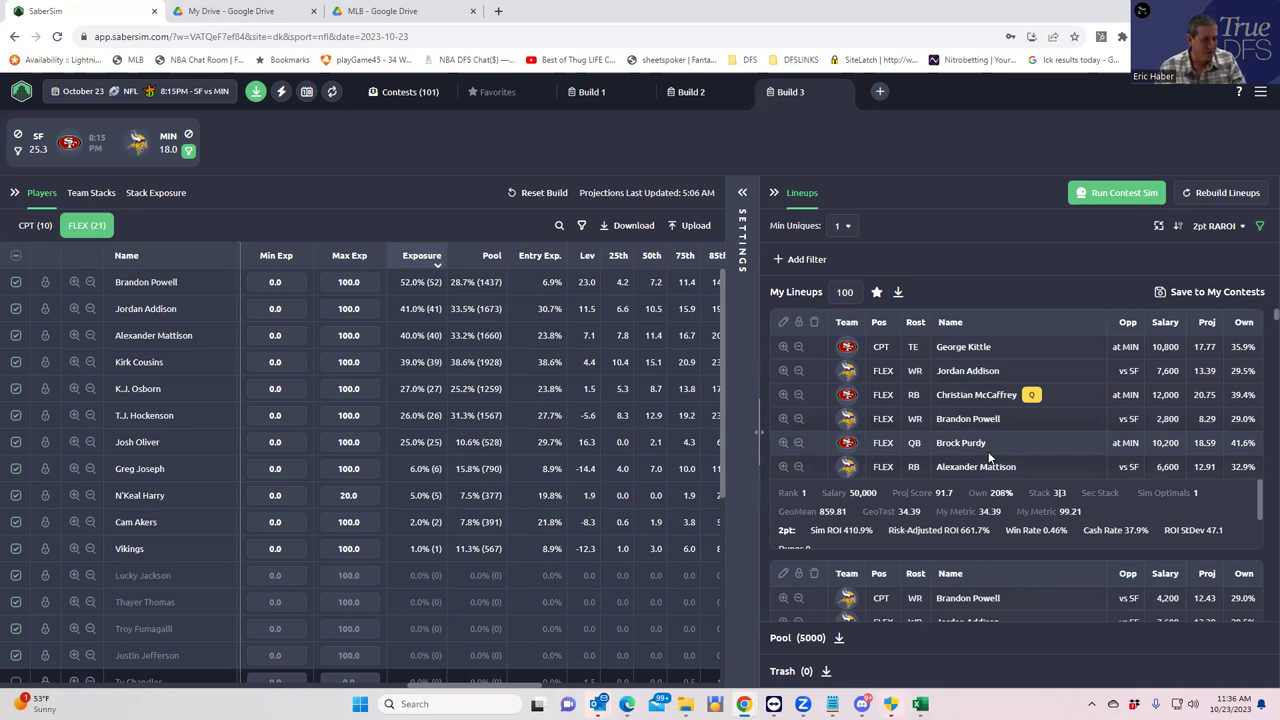
# - Examine the top-ranked lineups' players, salaries, dupes, and 2pt and mme sim results
pyautogui.scroll(-2, 985, 490)
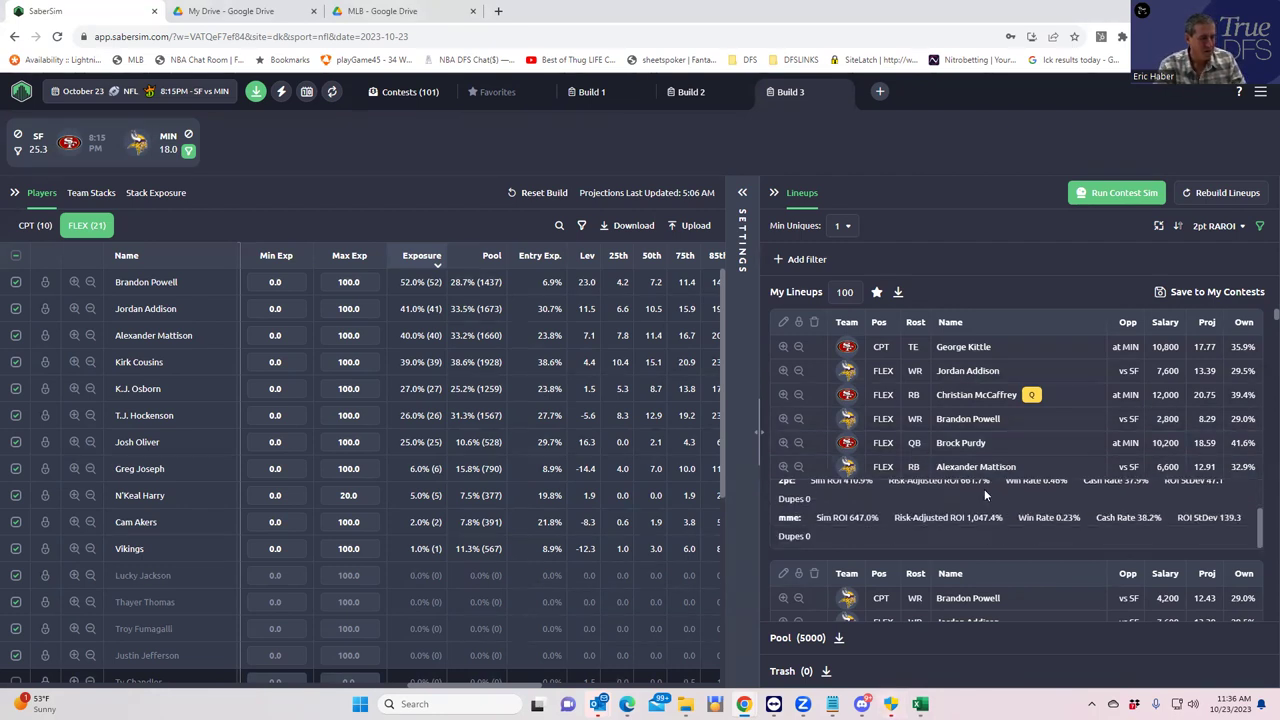
pyautogui.scroll(-3, 1002, 576)
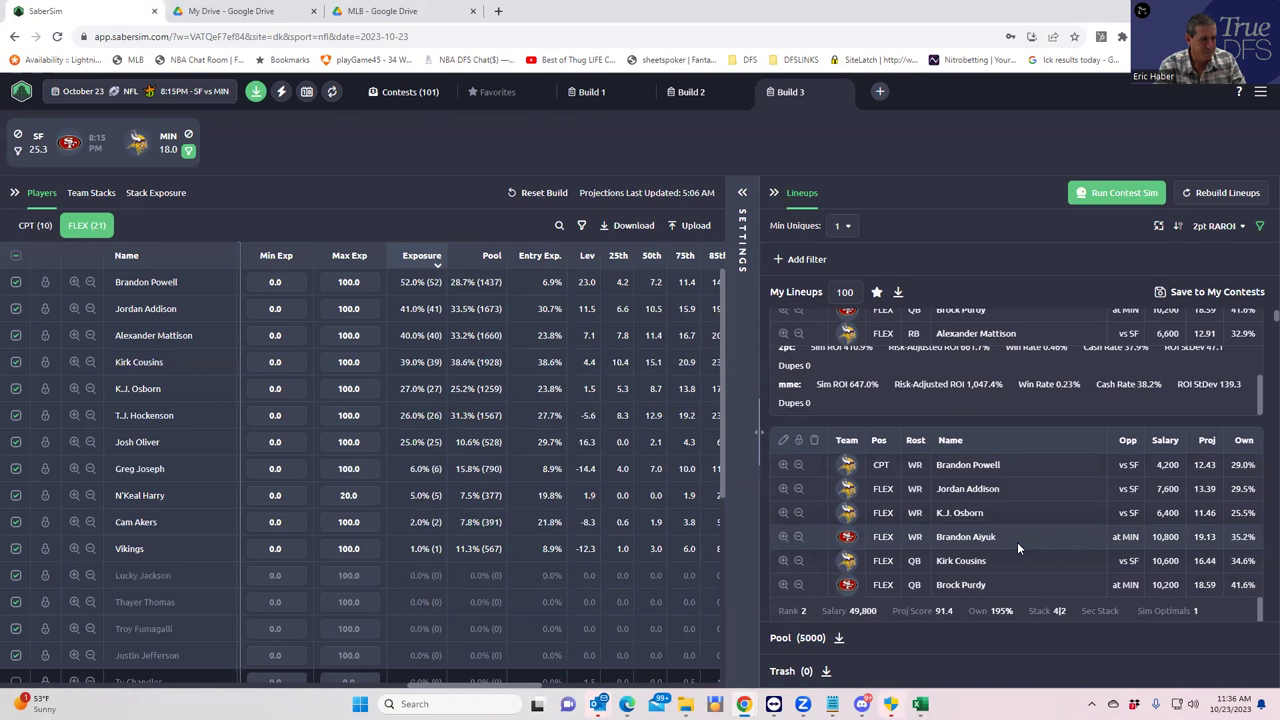
pyautogui.scroll(-1, 990, 520)
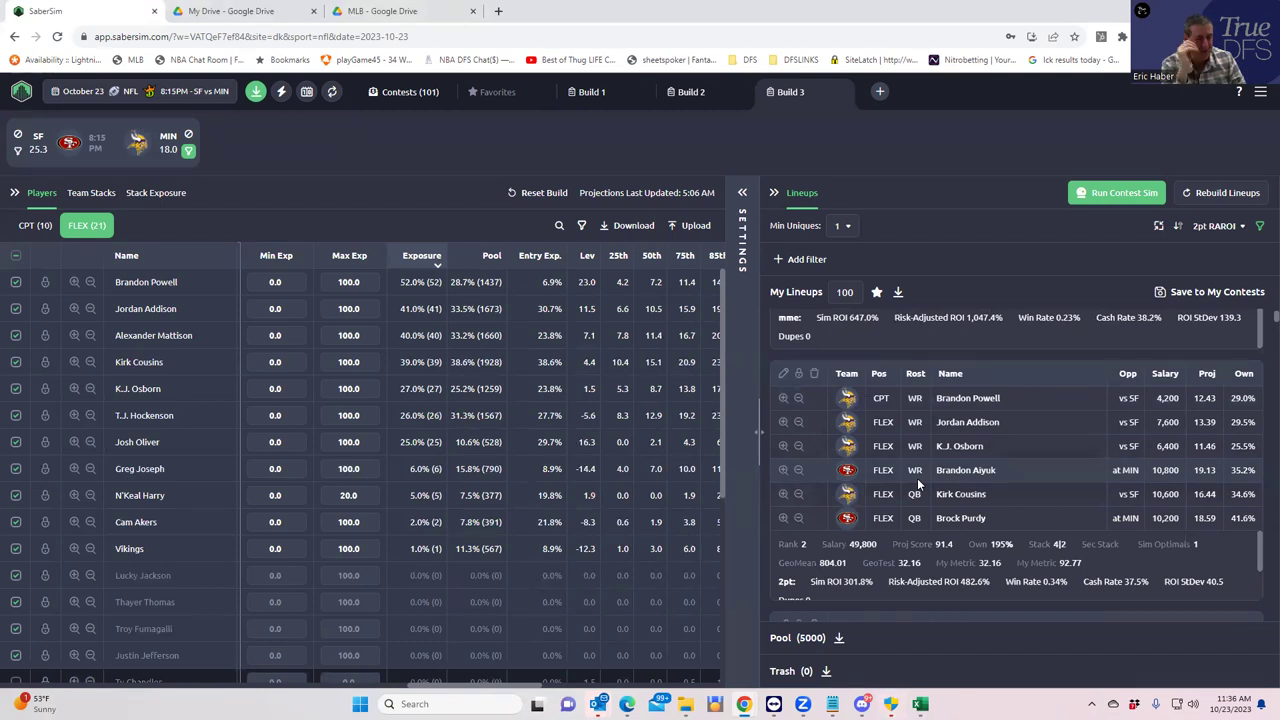
pyautogui.scroll(-1, 948, 500)
pyautogui.scroll(-3, 948, 497)
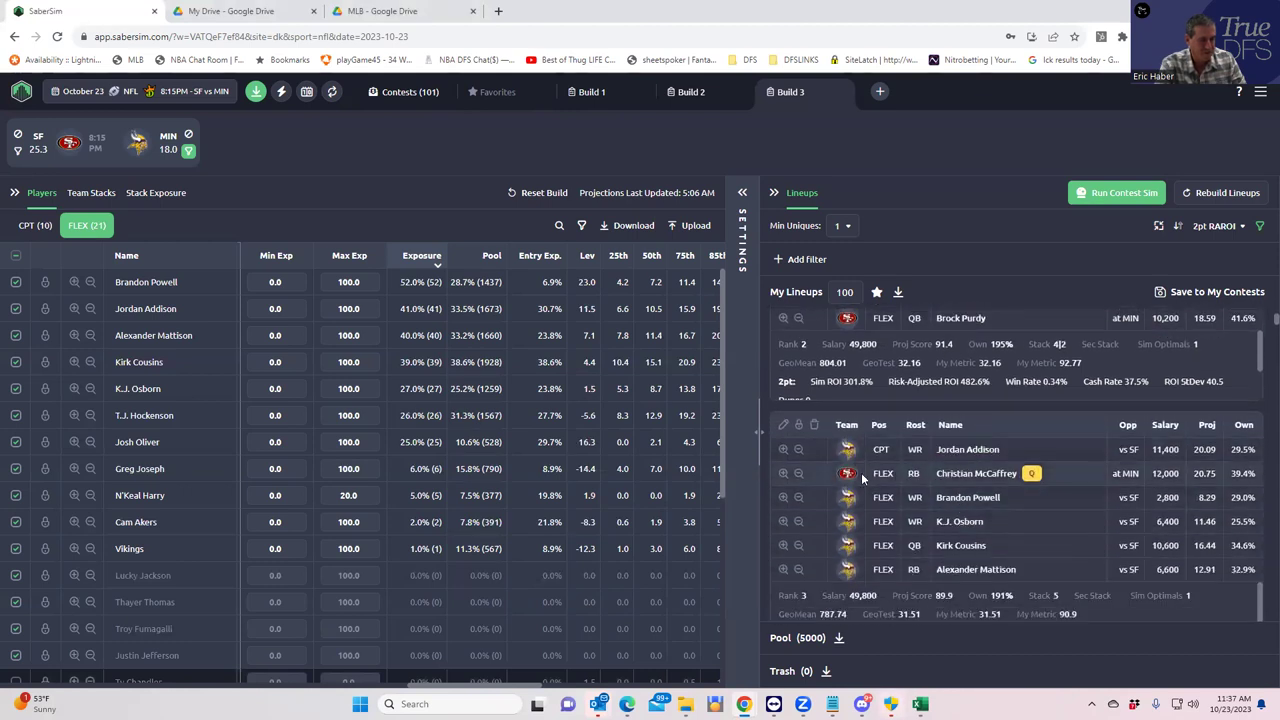
pyautogui.scroll(5, 973, 480)
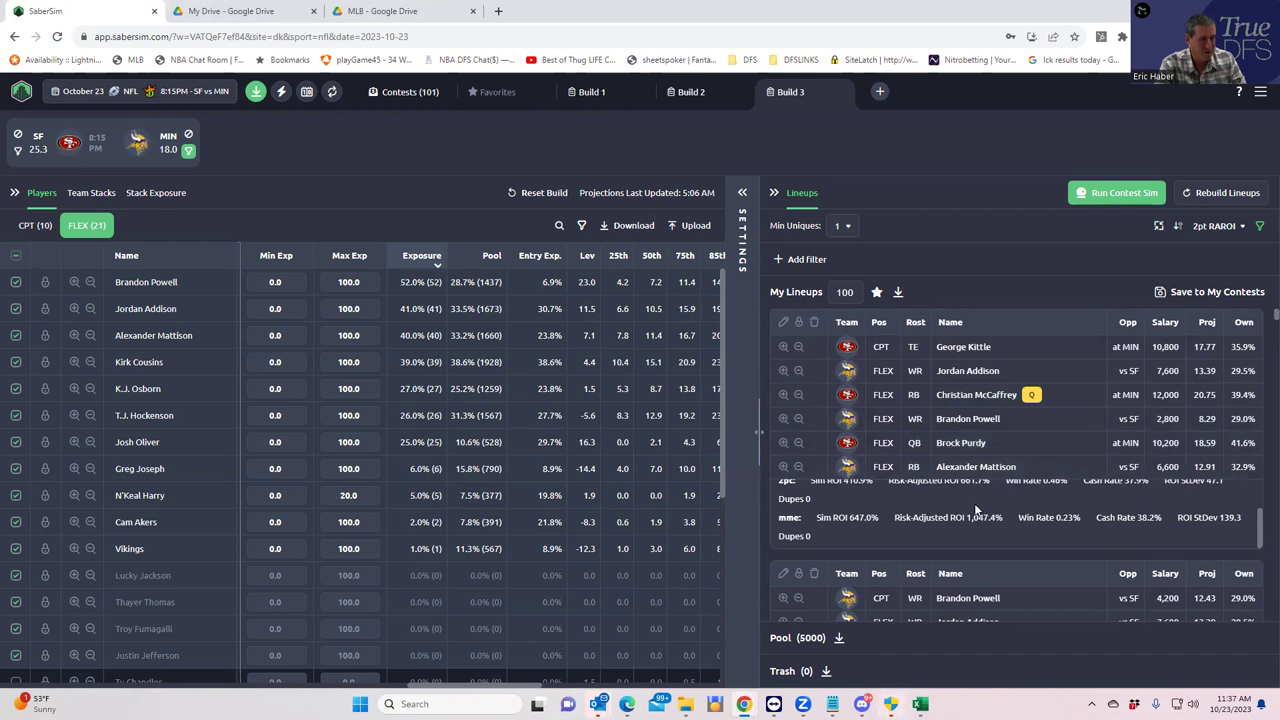
pyautogui.scroll(-1, 938, 566)
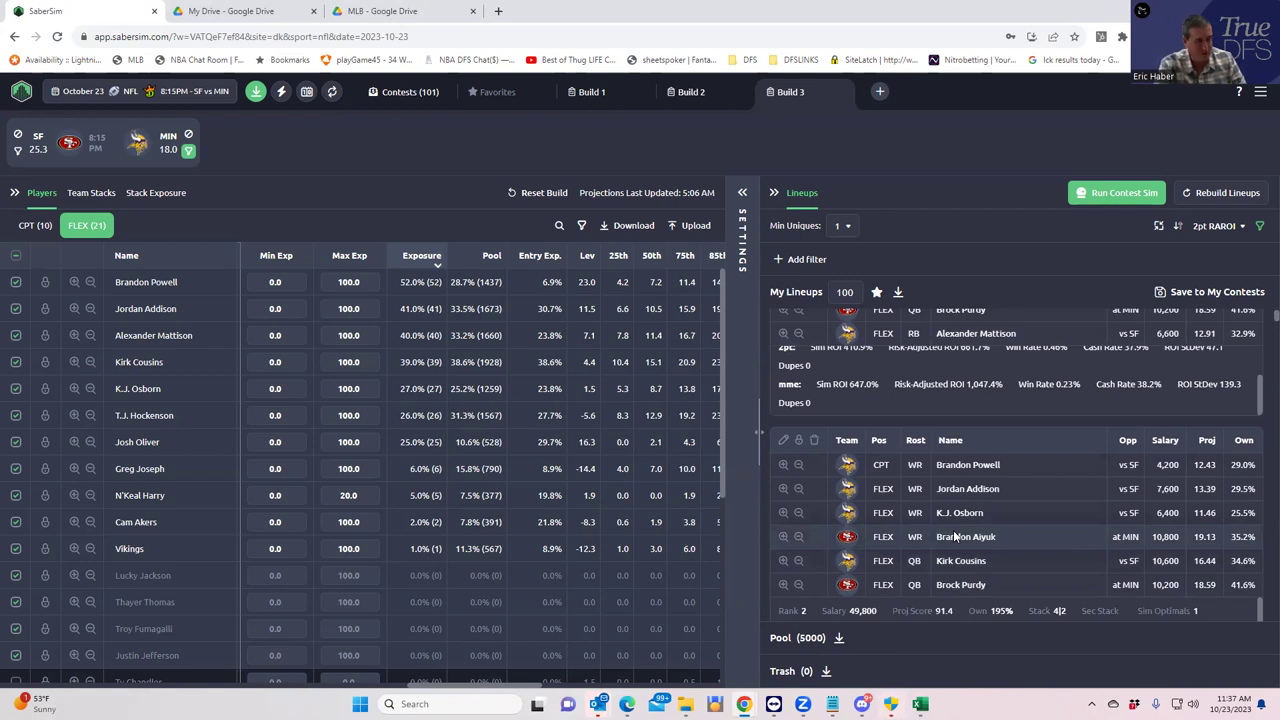
pyautogui.scroll(2, 1000, 500)
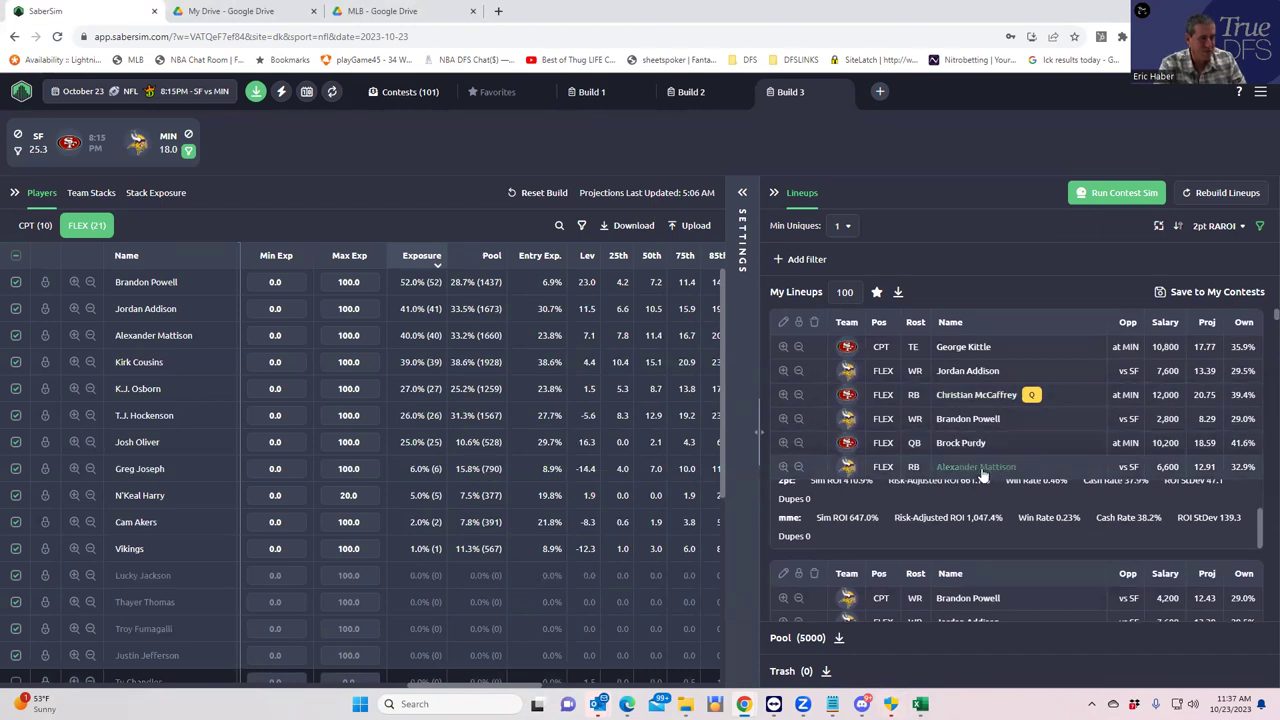
pyautogui.scroll(-2, 980, 544)
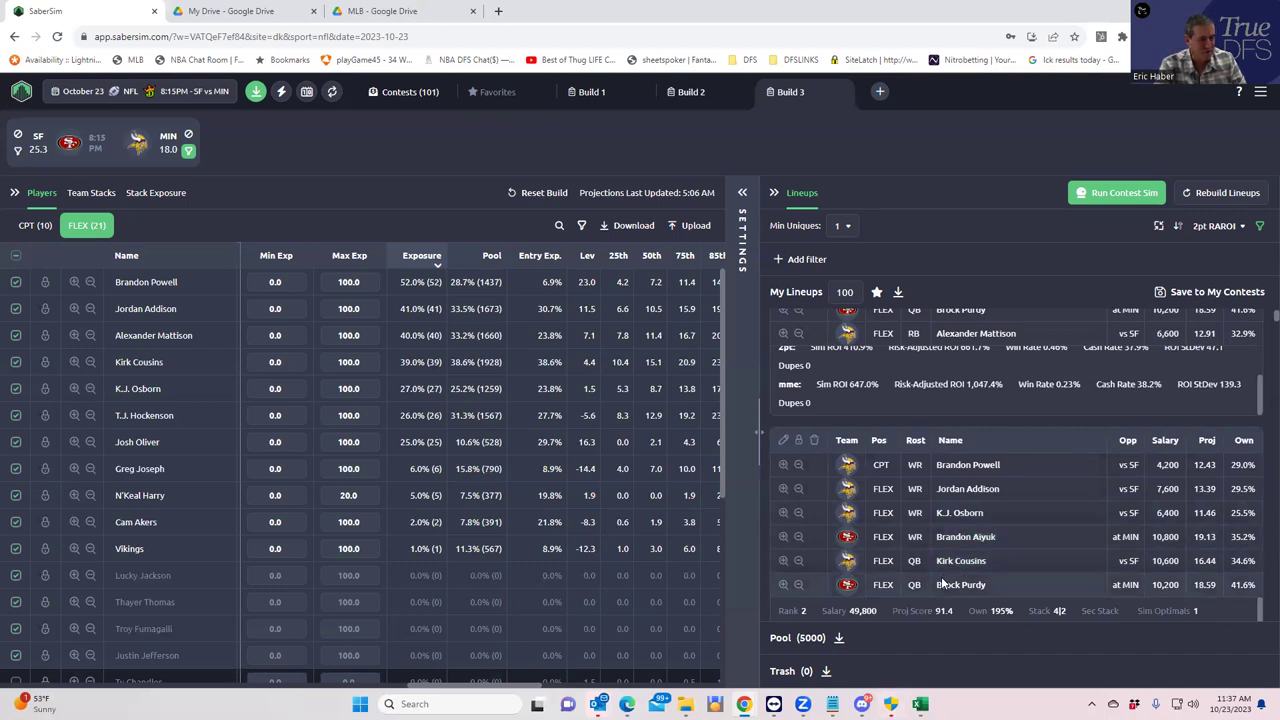
pyautogui.scroll(1, 955, 530)
pyautogui.scroll(1, 953, 515)
# - Limit My Lineups to the top 2 lineups
pyautogui.click(850, 291)
pyautogui.hotkey('ctrl', 'a')
pyautogui.press('BackSpace')
pyautogui.write('2')
pyautogui.press('Return')
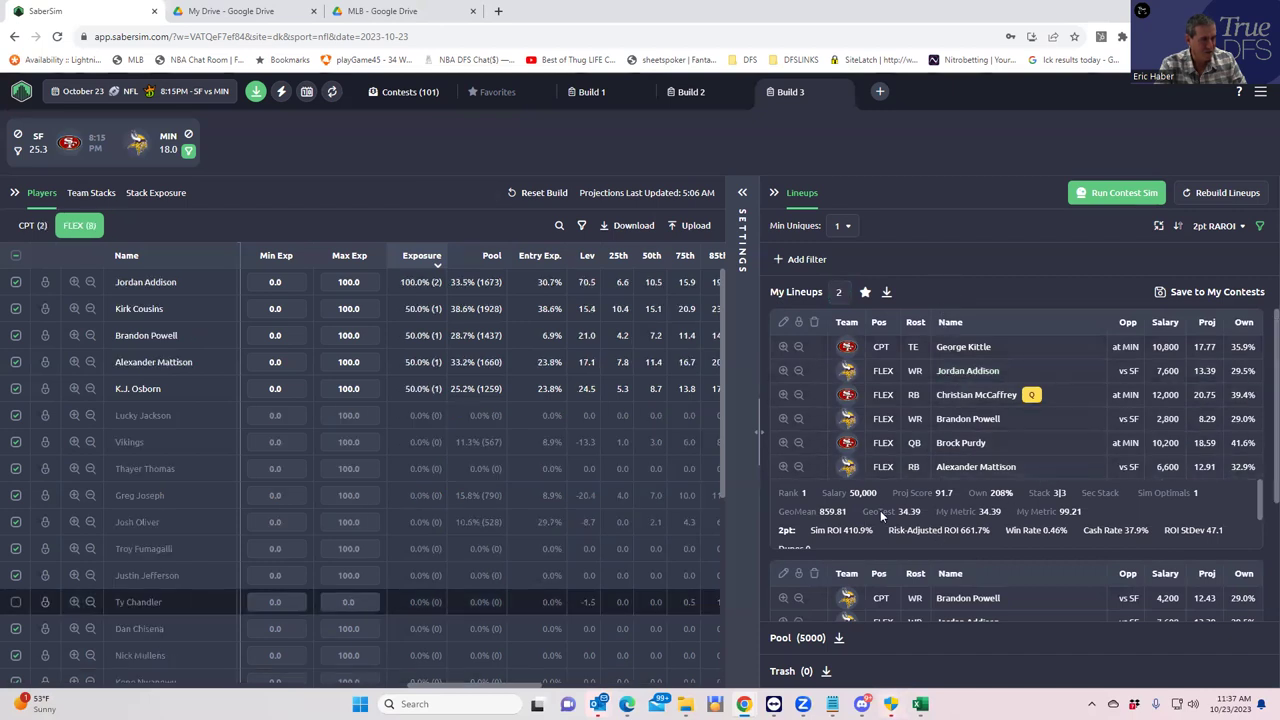
# - Compare the two lineups' players and 2pt sim results, and move the George Kittle captain lineup to the trash
pyautogui.scroll(-1, 1008, 522)
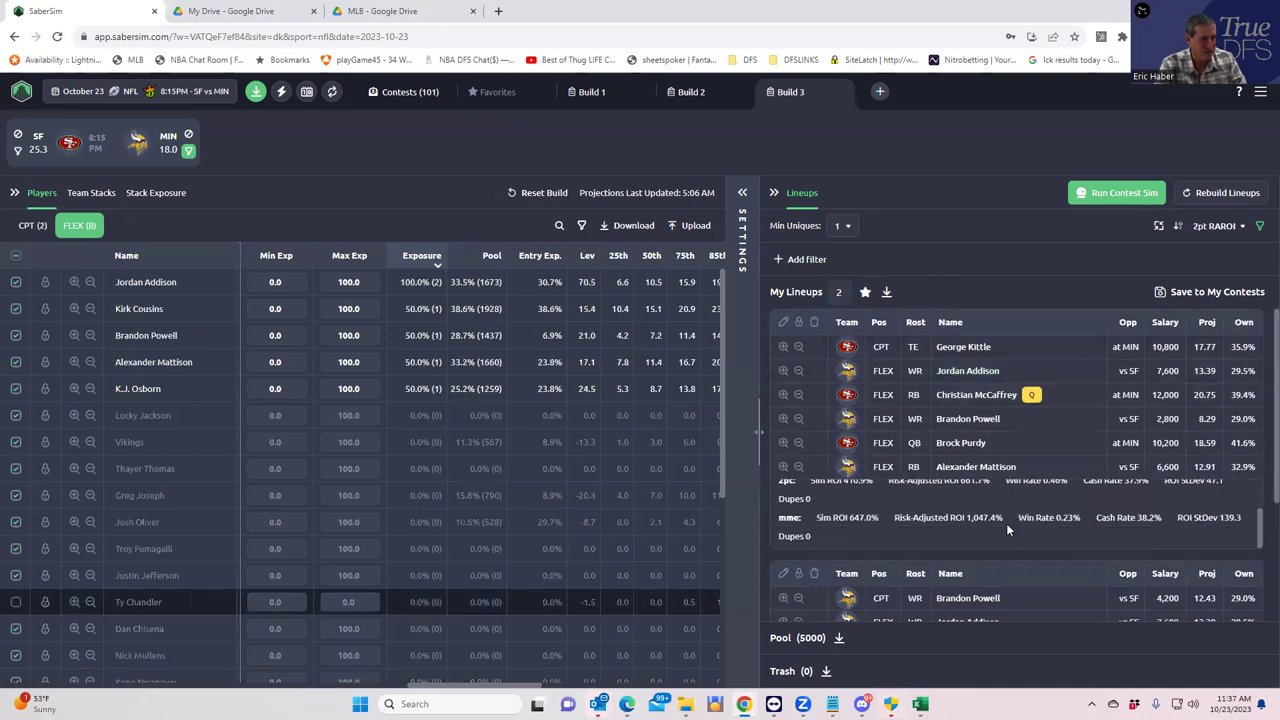
pyautogui.scroll(1, 1008, 522)
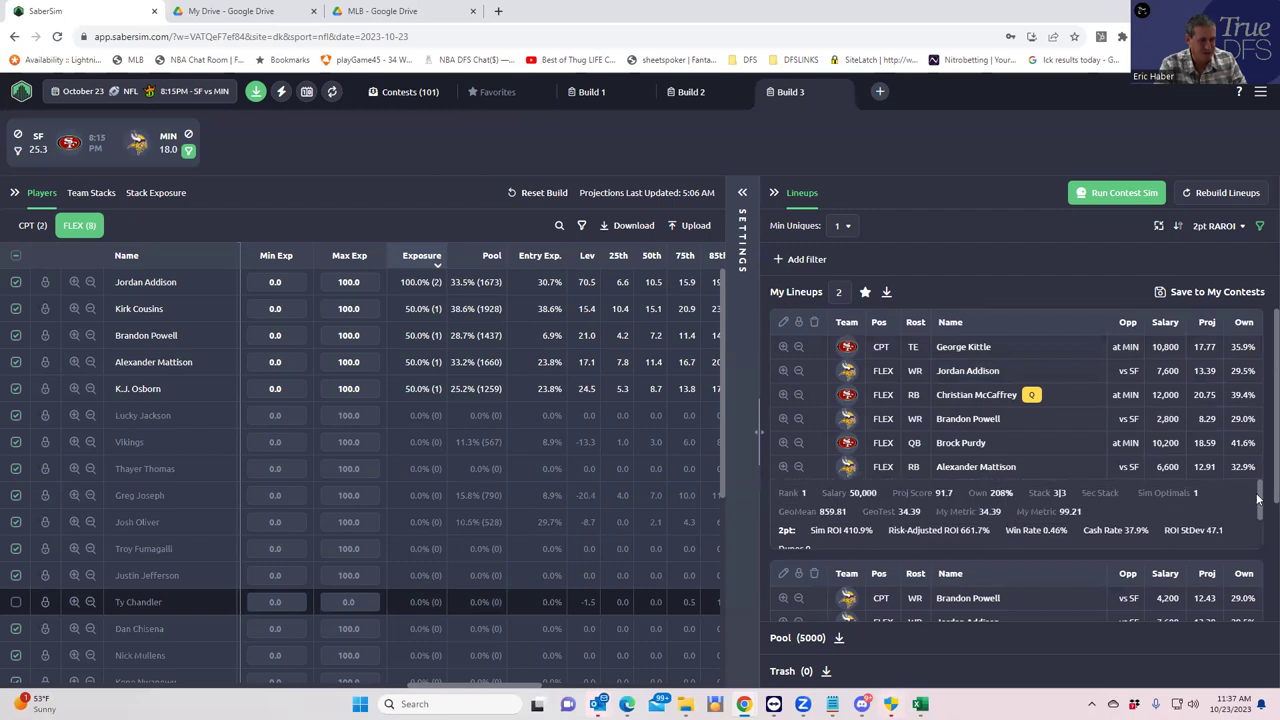
pyautogui.scroll(-2, 1260, 470)
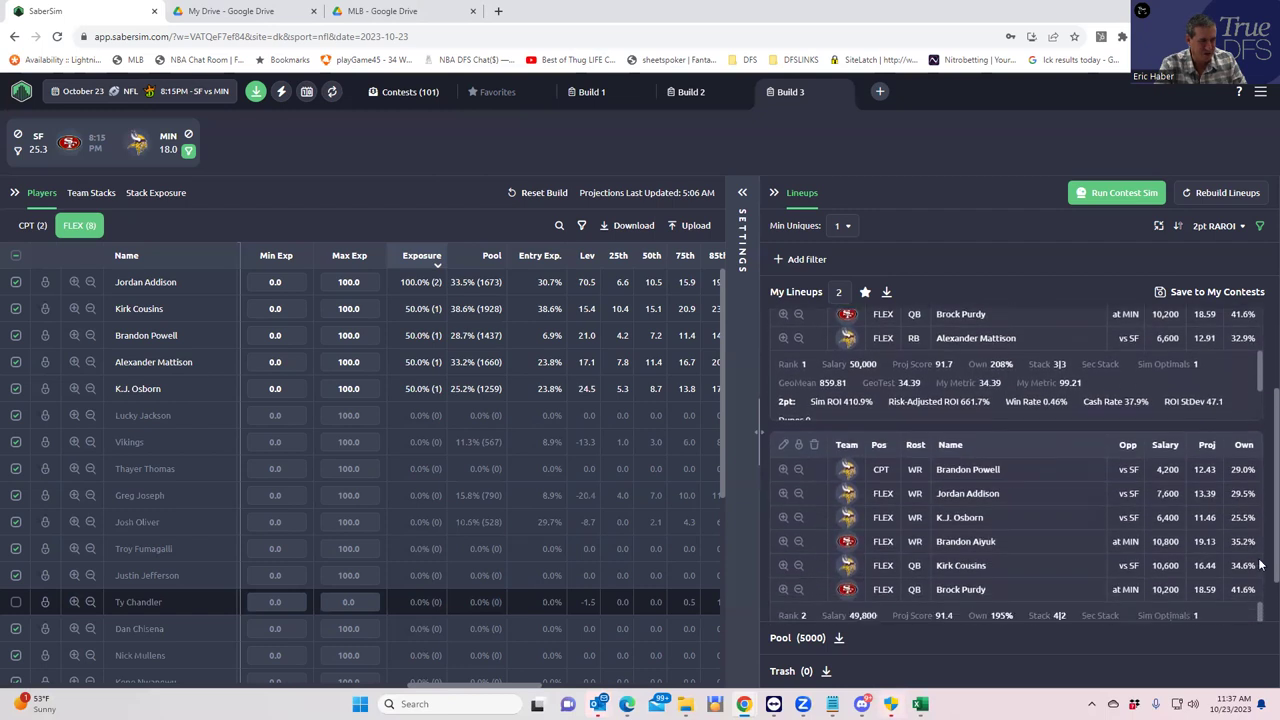
pyautogui.scroll(1, 1251, 537)
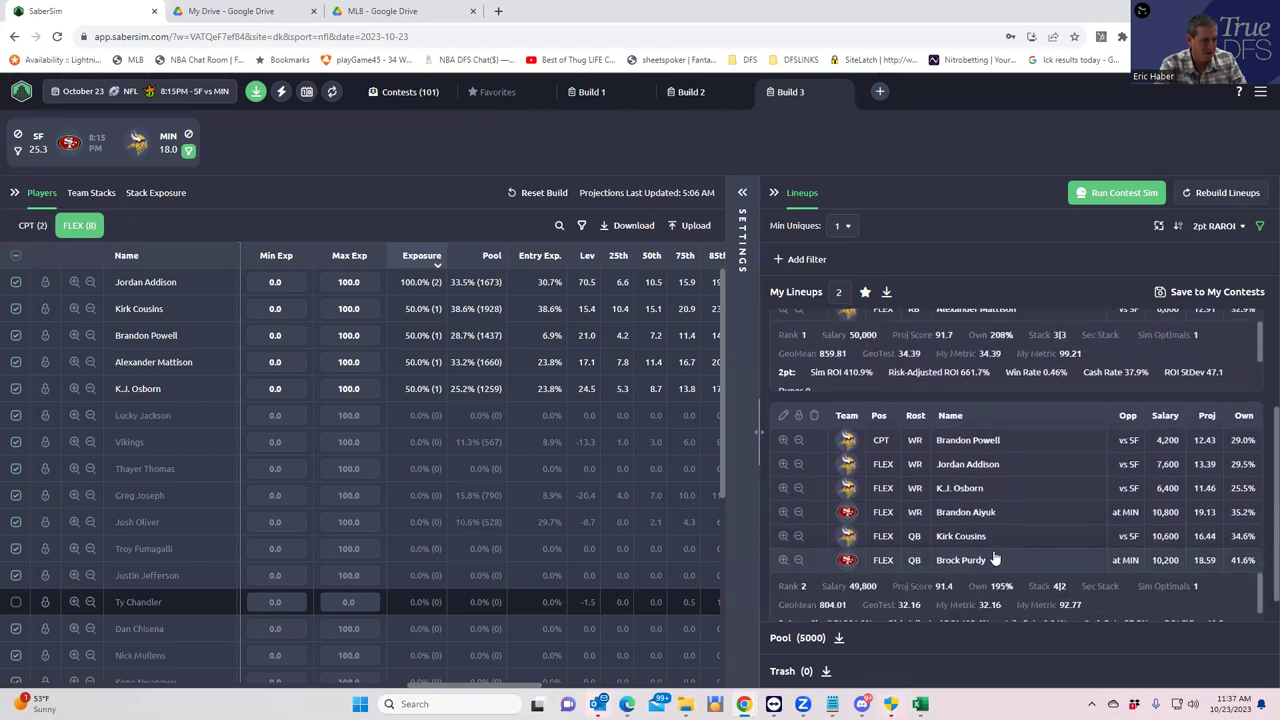
pyautogui.scroll(2, 1260, 477)
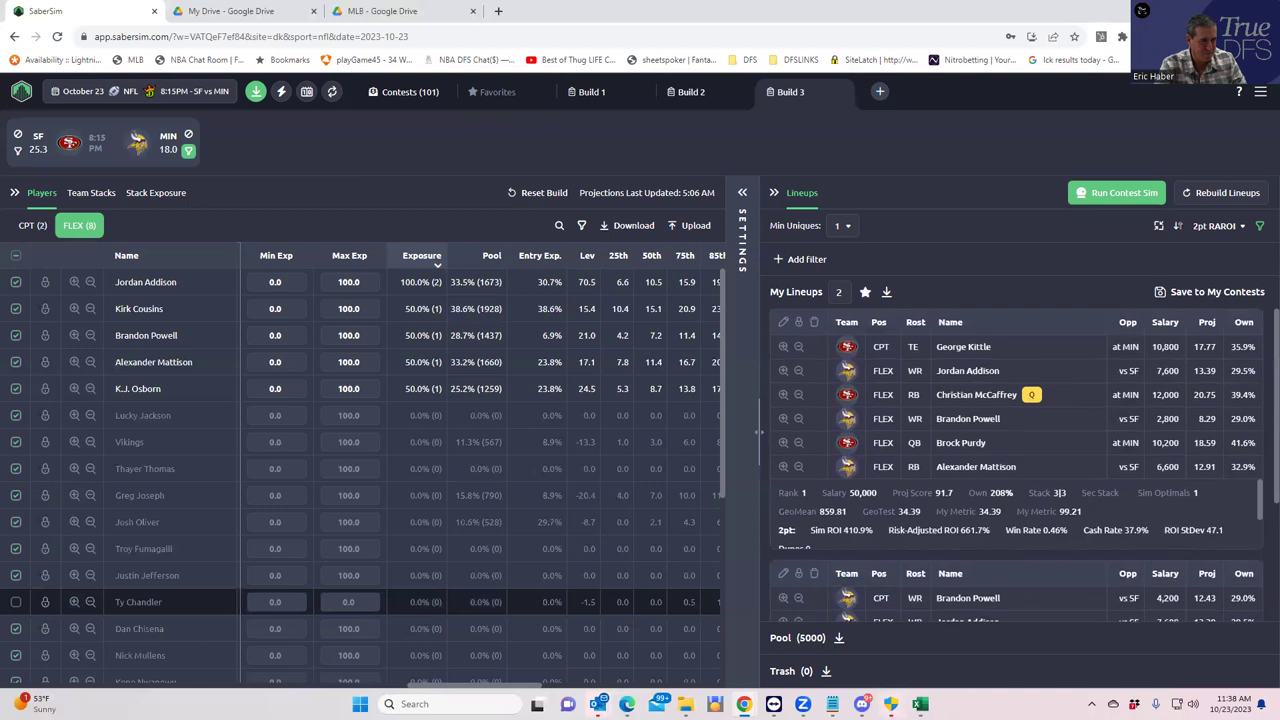
pyautogui.scroll(-3, 1017, 465)
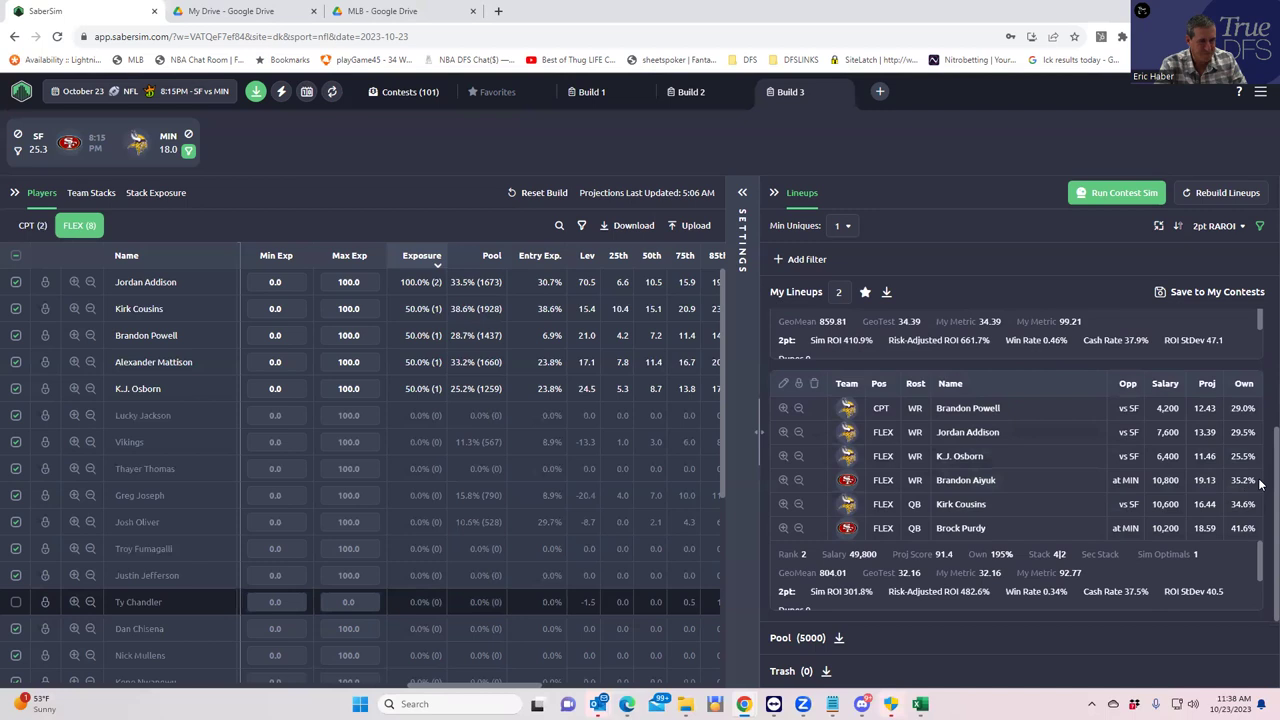
pyautogui.scroll(2, 1260, 484)
pyautogui.scroll(-1, 1260, 380)
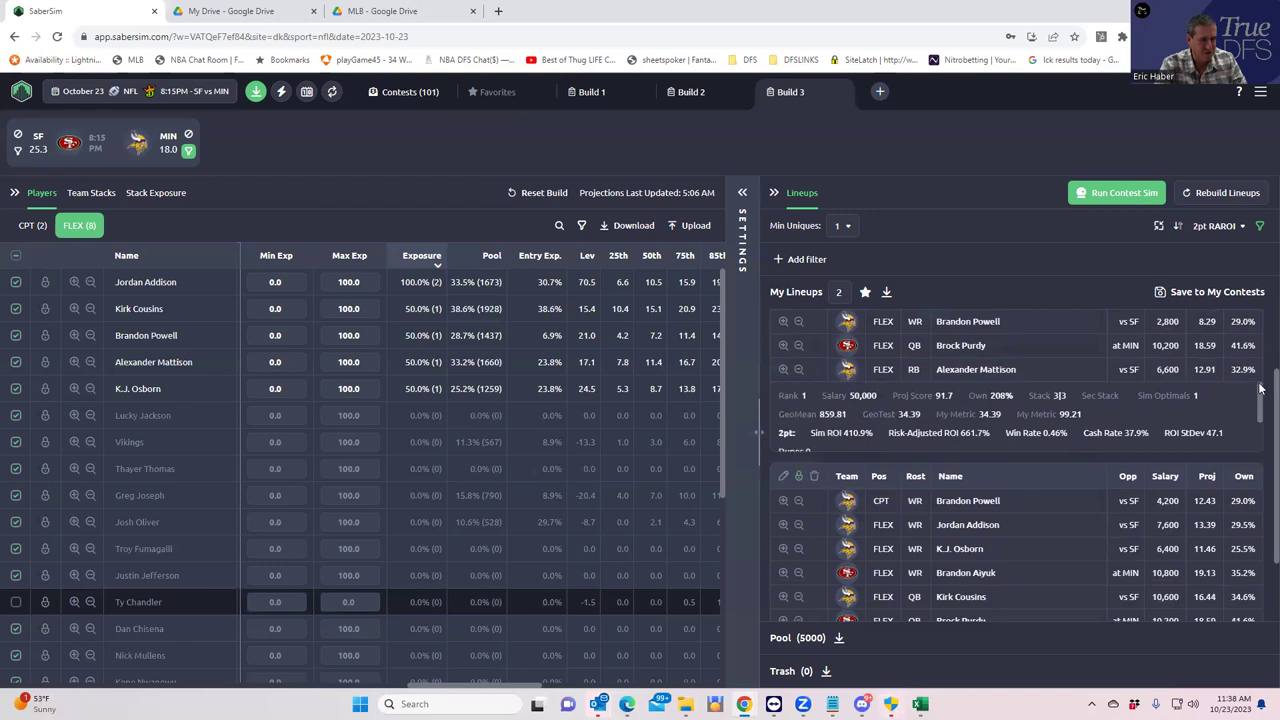
pyautogui.scroll(1, 1260, 388)
pyautogui.click(813, 323)
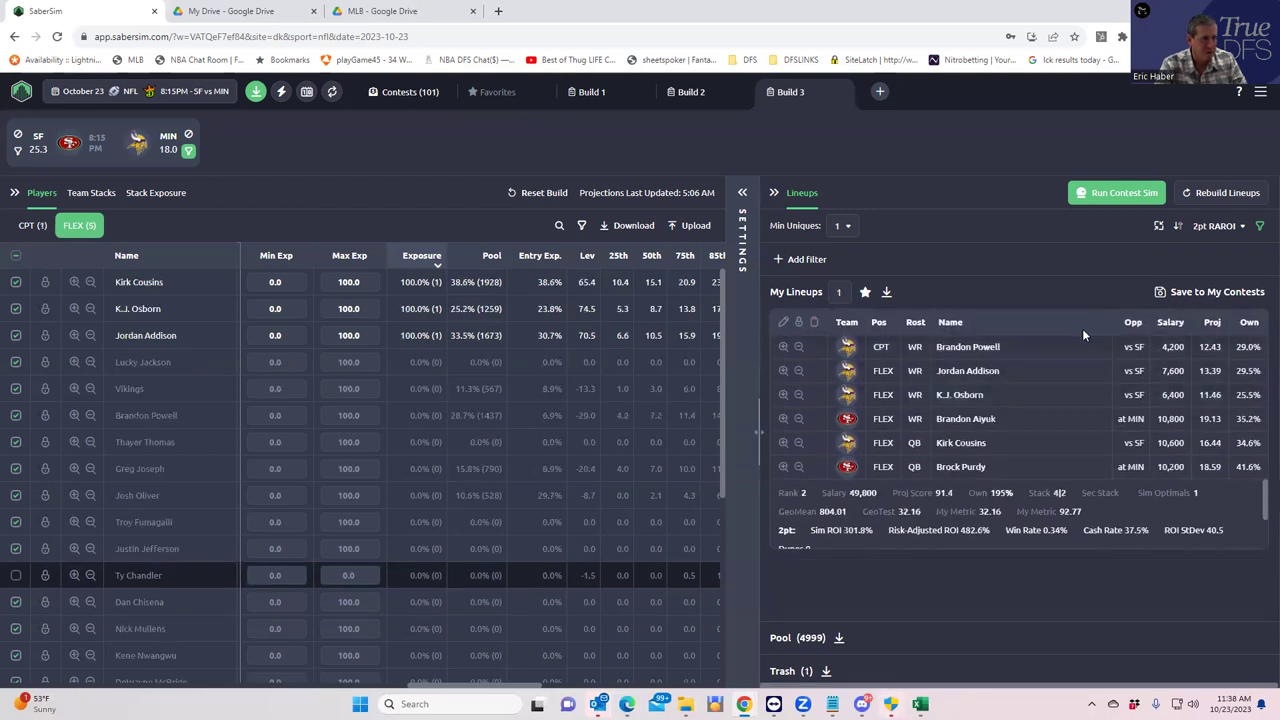
# - Save the remaining lineup only to the $222 NFL Showdown $500K contest and download the contest entries CSV
pyautogui.click(1162, 292)
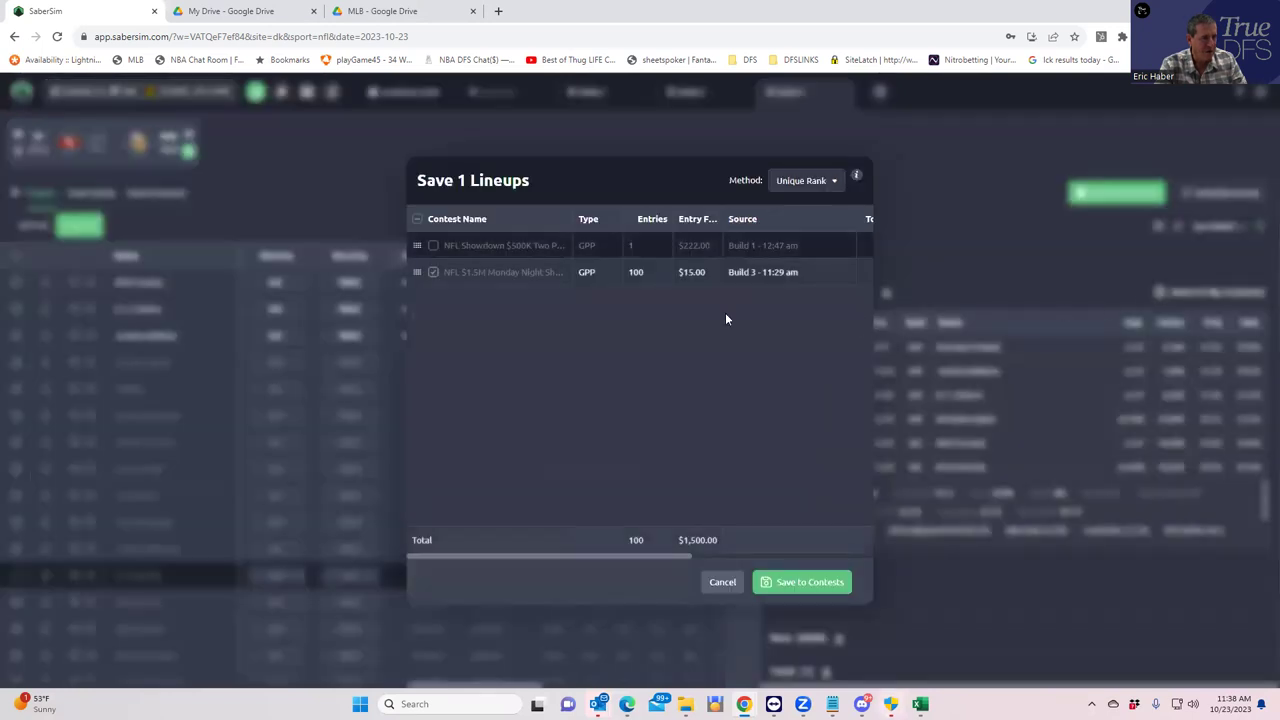
pyautogui.click(433, 245)
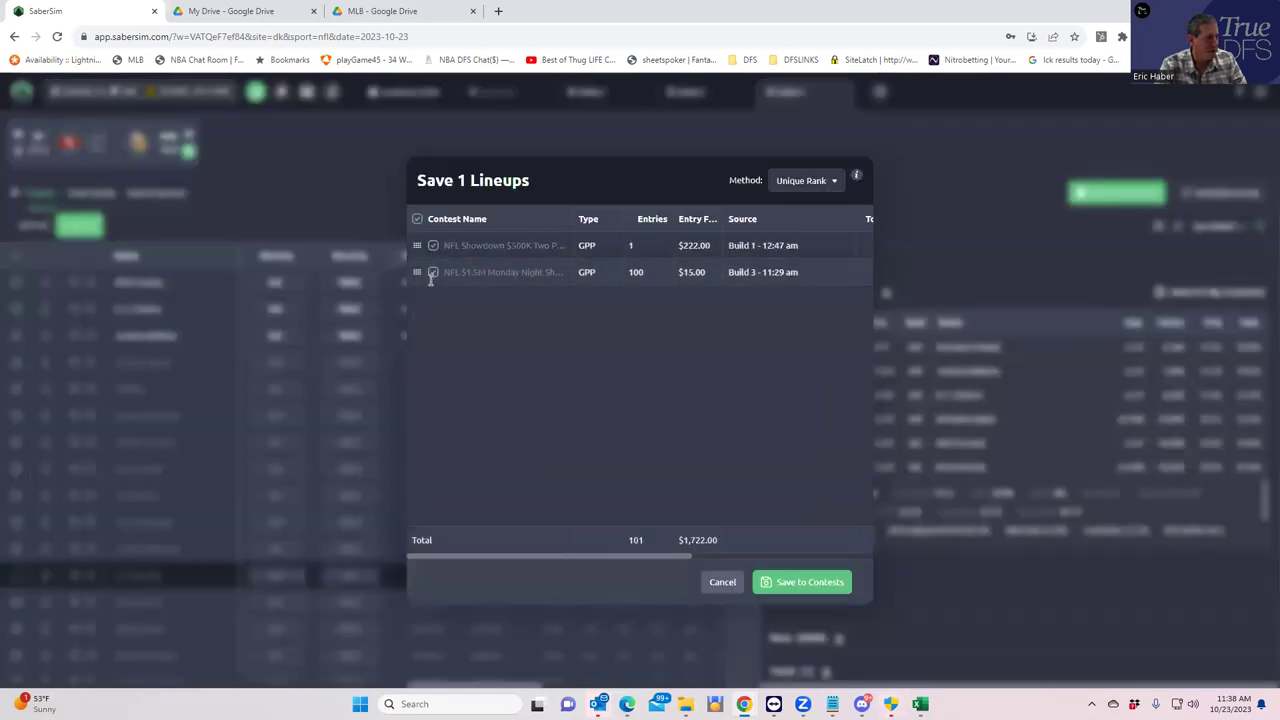
pyautogui.click(433, 272)
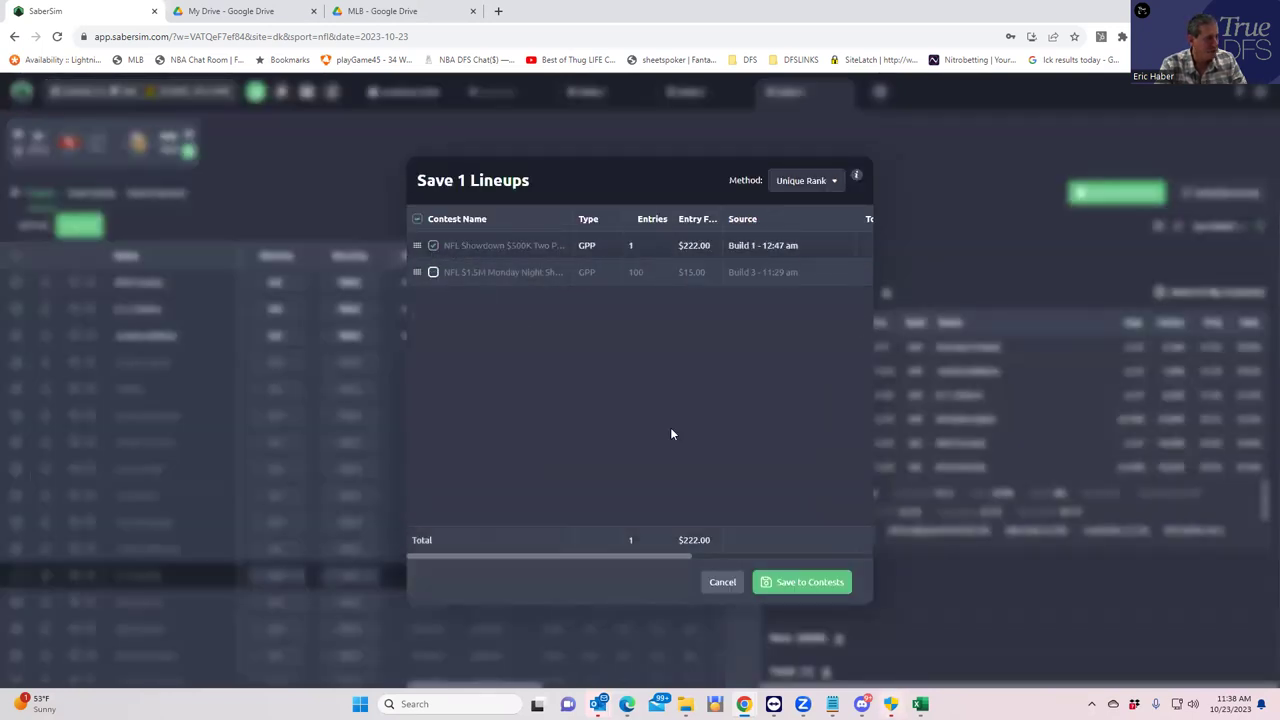
pyautogui.click(793, 581)
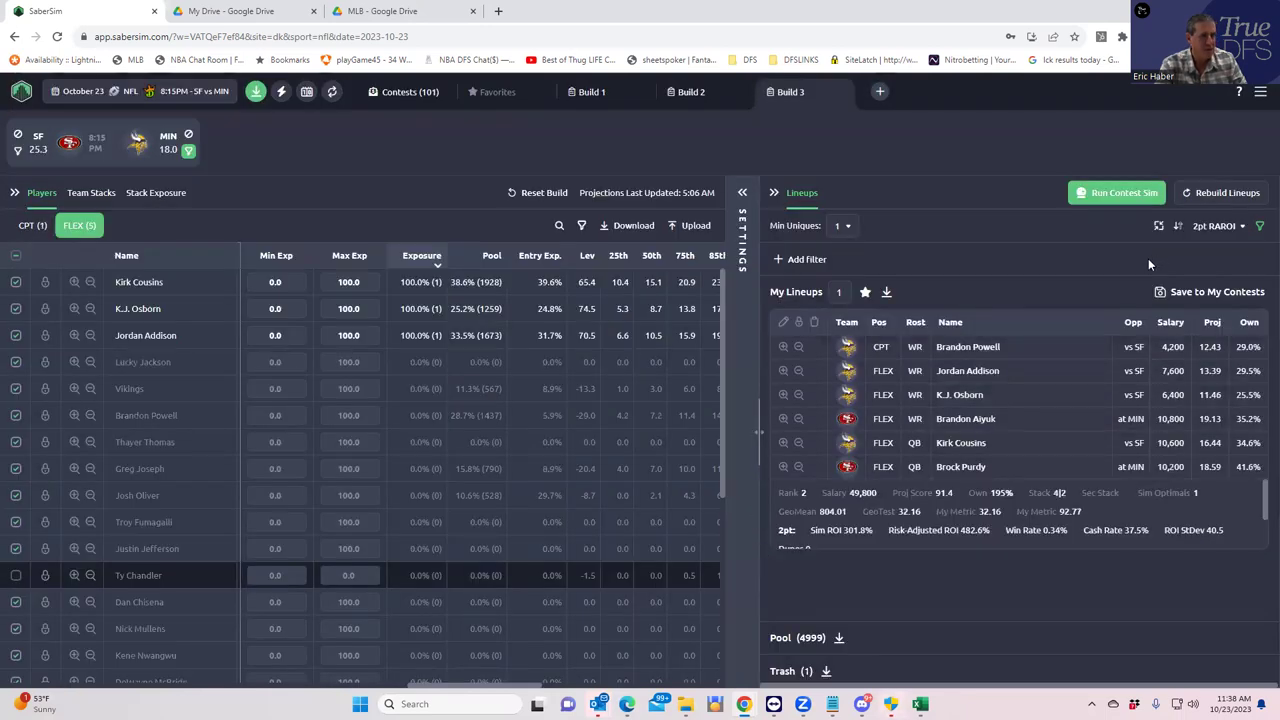
pyautogui.click(256, 91)
# - Switch to DraftKings, go to My Lineups, and open the page for editing entries
pyautogui.click(243, 13)
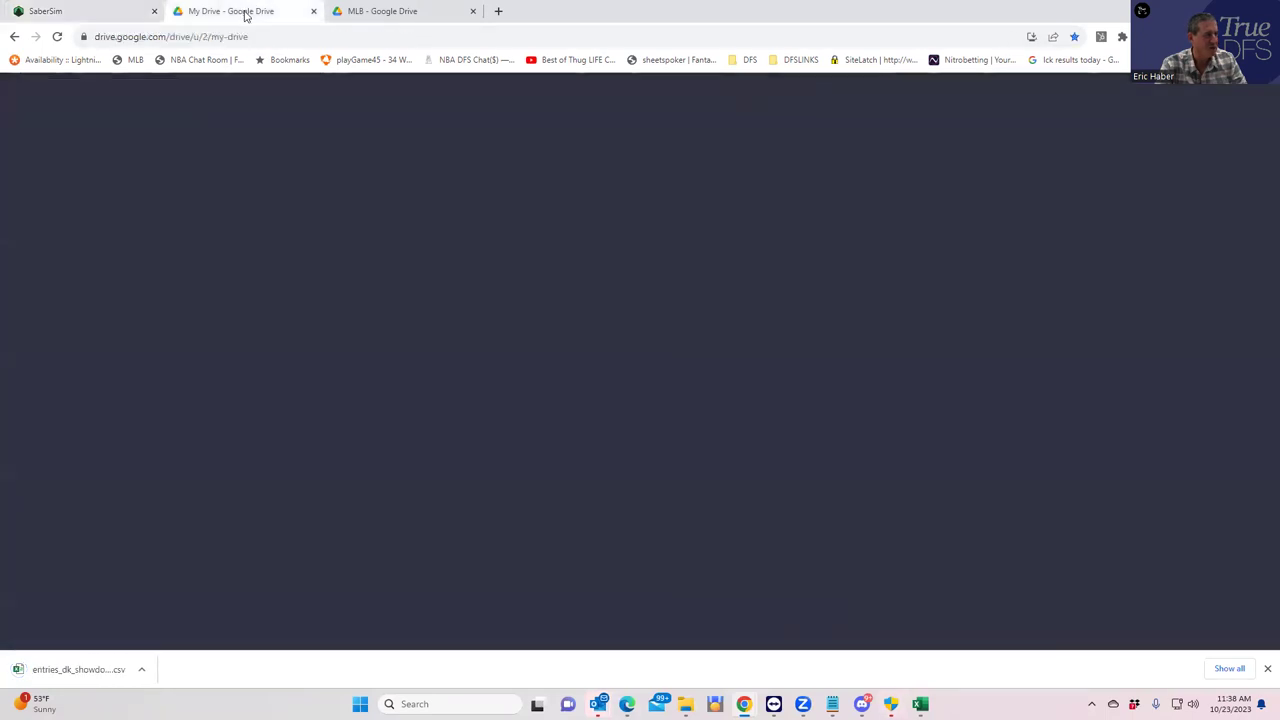
pyautogui.click(329, 37)
pyautogui.write('dr')
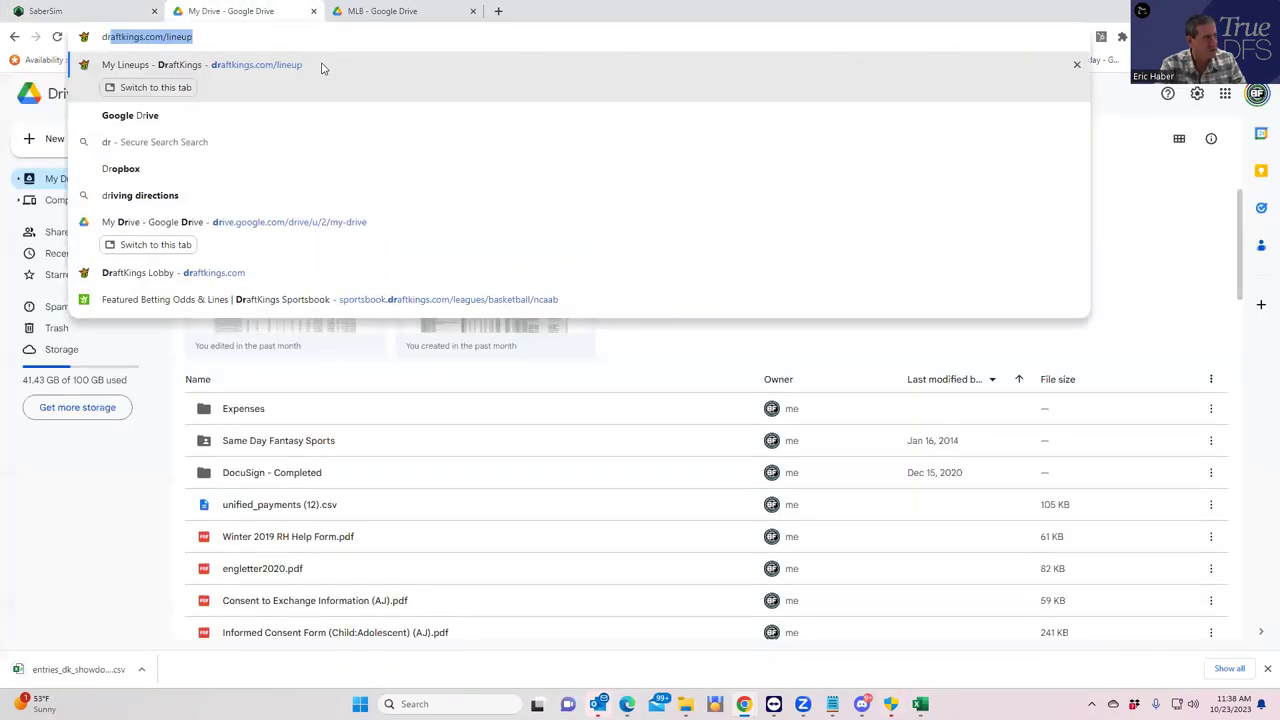
pyautogui.click(300, 63)
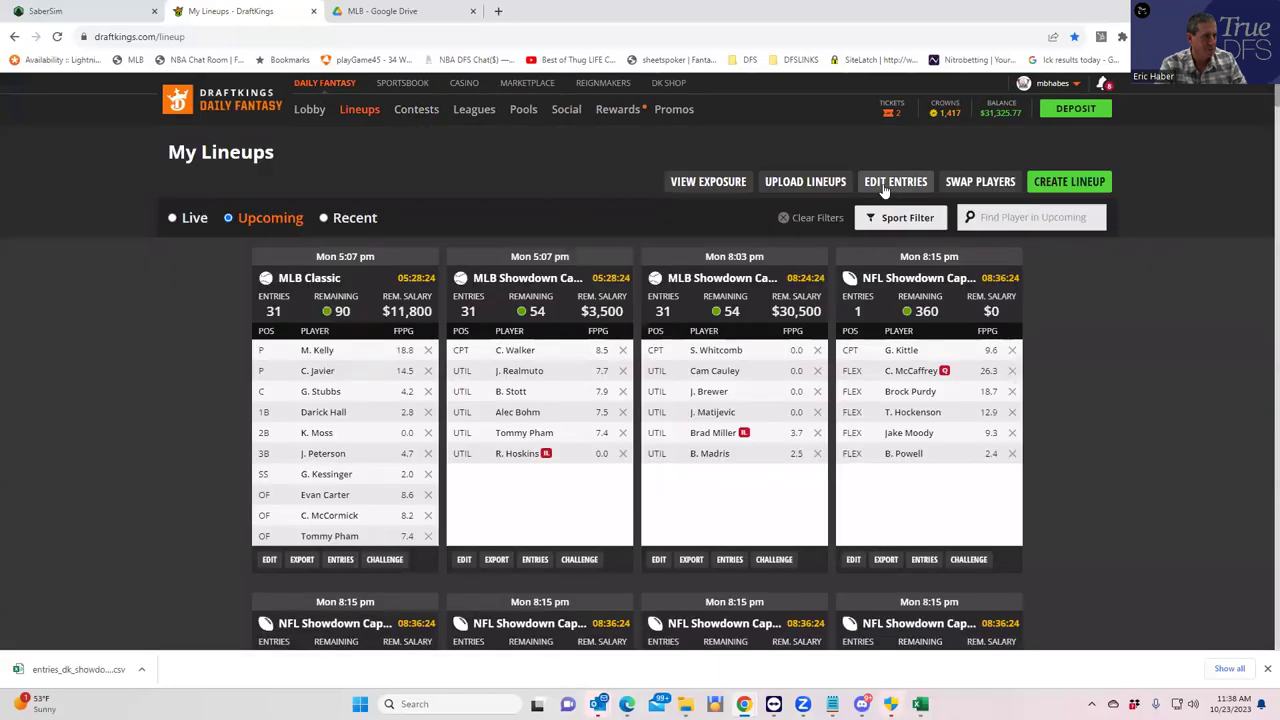
pyautogui.click(890, 184)
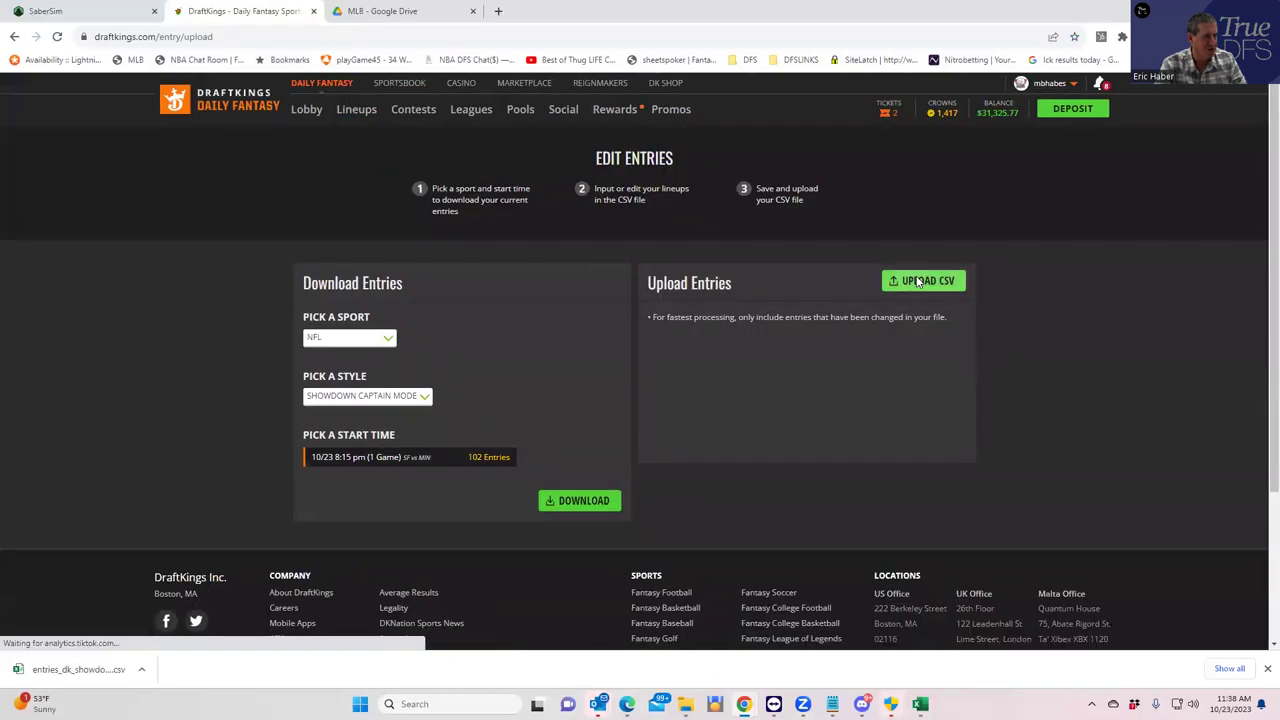
# - Upload the newest entries_dk_showdown_nfl_2023-10-23 CSV from Downloads as the edited entries and return to the lineups page
pyautogui.click(912, 284)
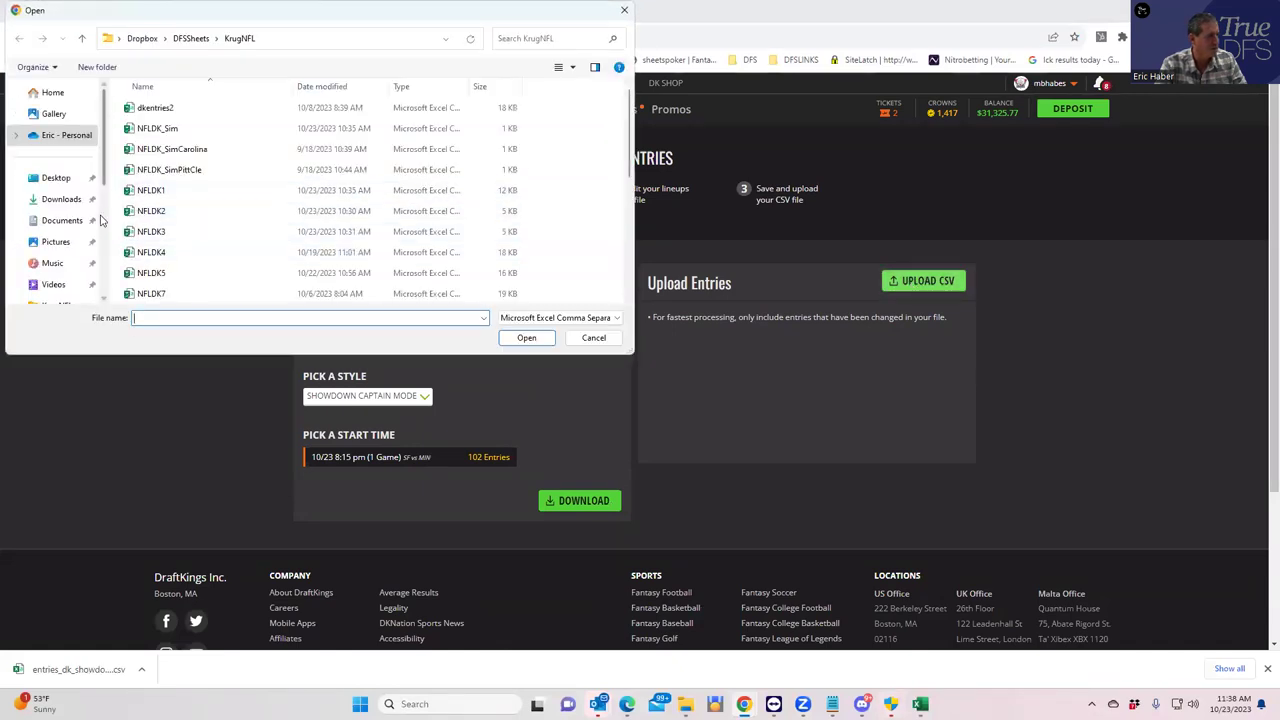
pyautogui.click(69, 202)
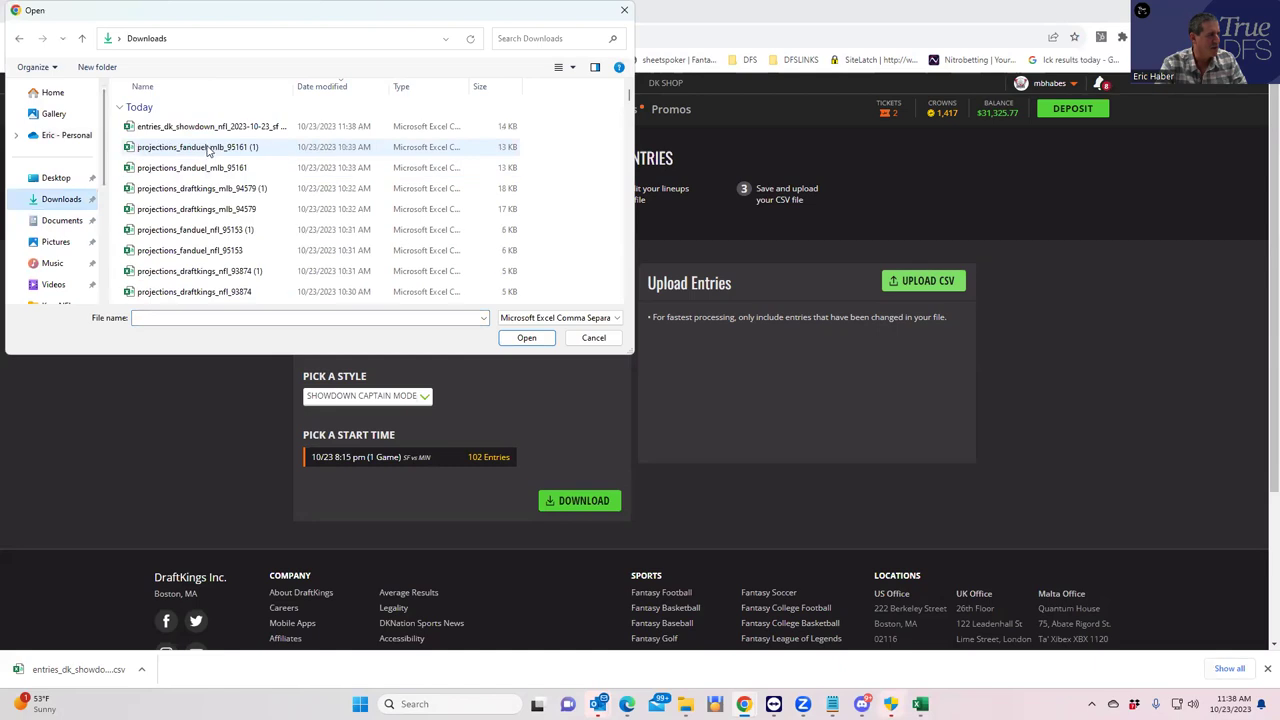
pyautogui.click(237, 131)
pyautogui.click(526, 337)
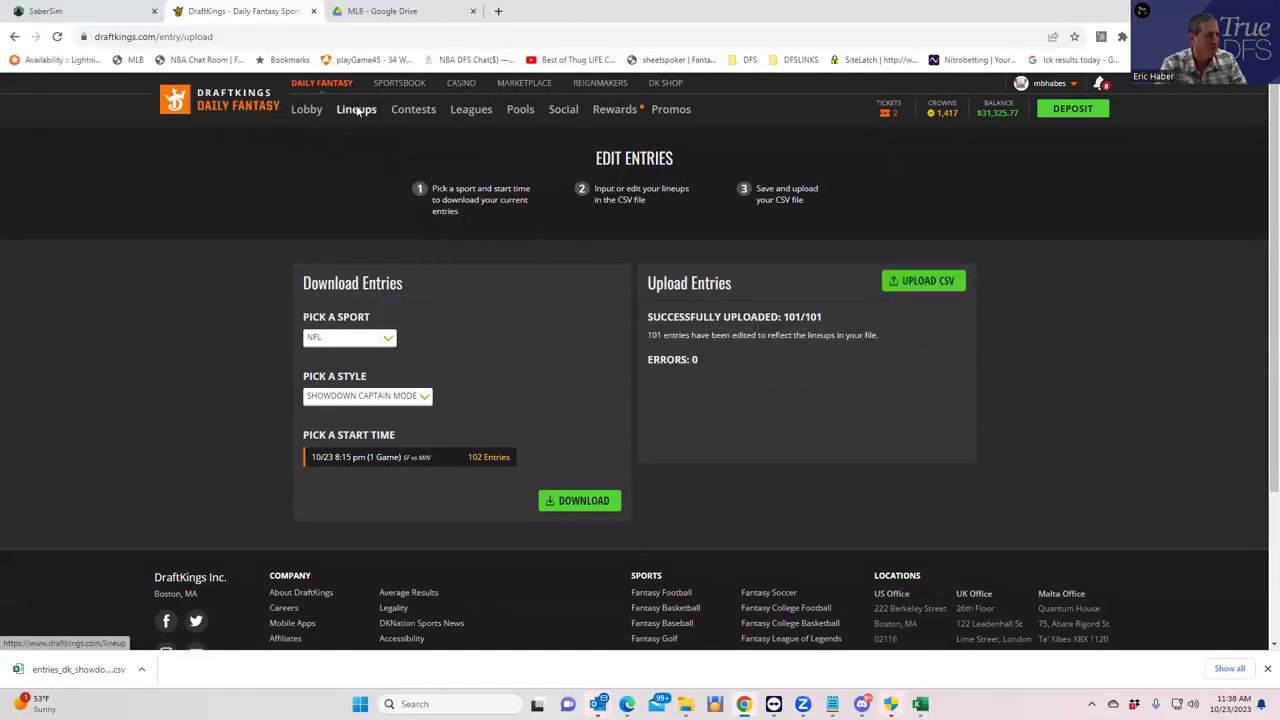
pyautogui.click(356, 109)
# - Switch back to SaberSim and load the FanDuel NFL SF @ MIN Single Game slate for October 23, 2023
pyautogui.click(80, 14)
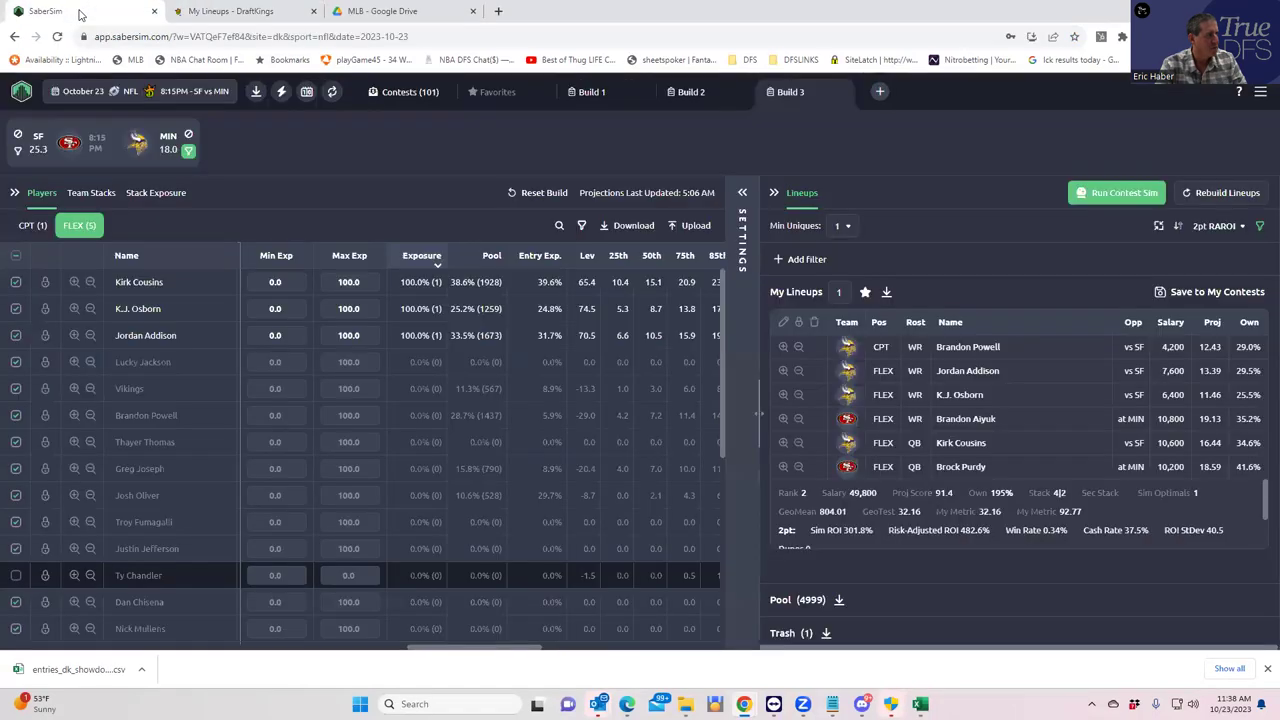
pyautogui.click(180, 91)
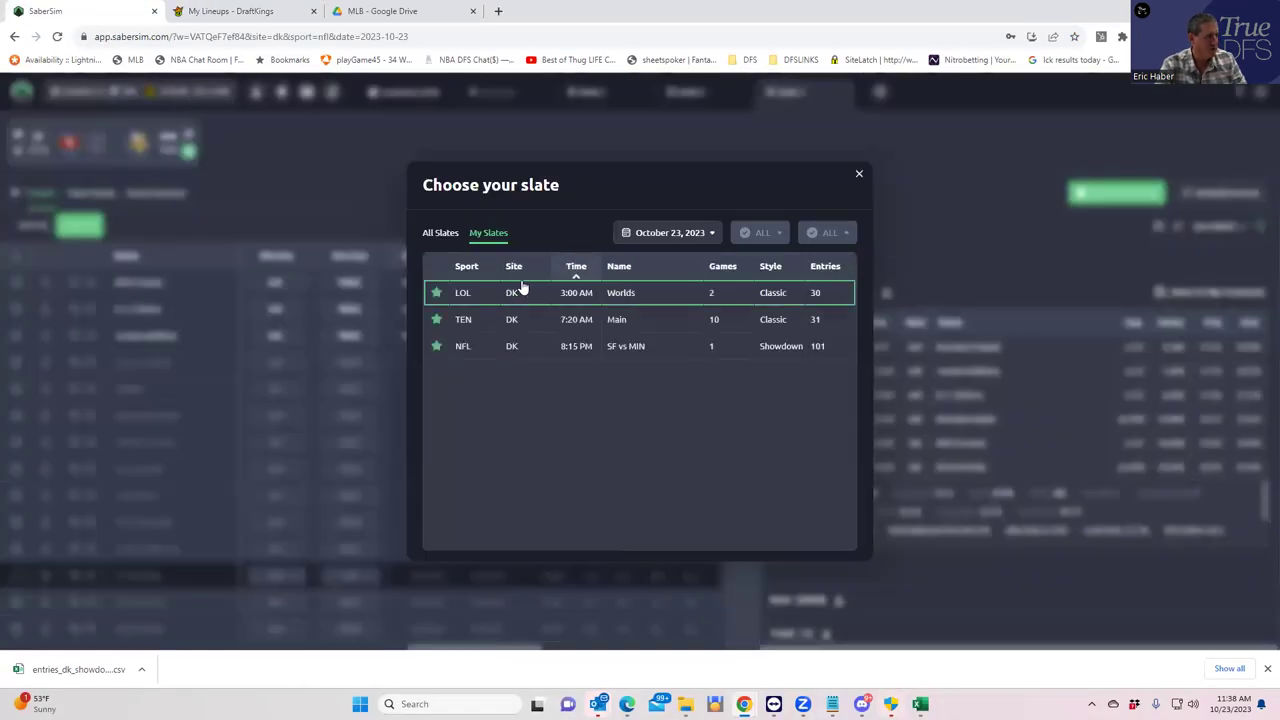
pyautogui.click(449, 236)
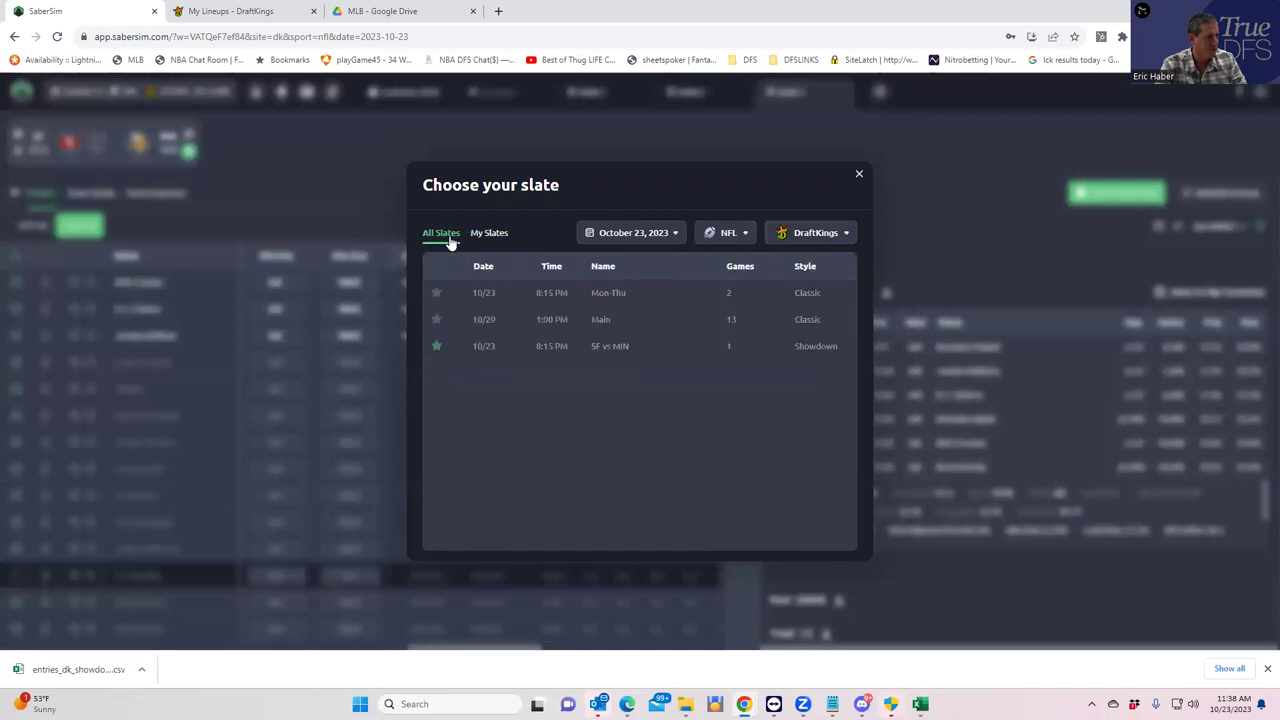
pyautogui.click(800, 236)
pyautogui.click(816, 290)
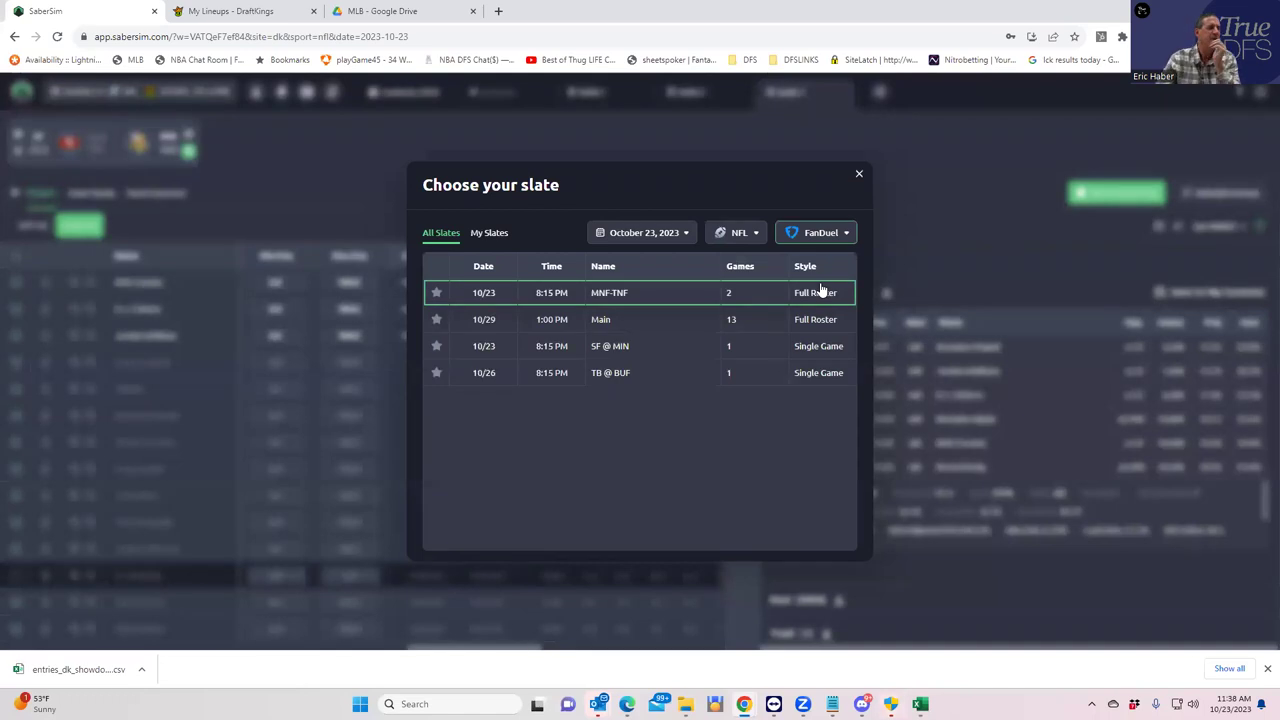
pyautogui.click(617, 349)
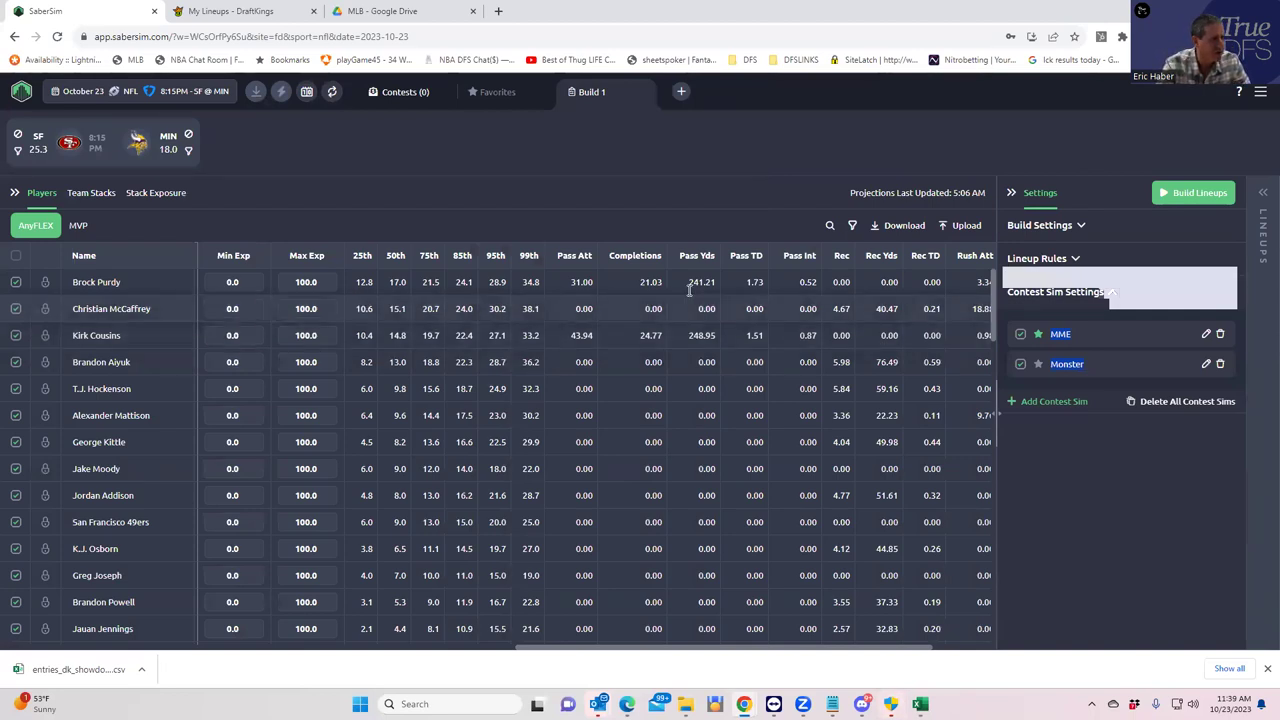
# - Upload the NFLFD_Sim file from the KrugNFL folder as custom player data, excluding unlisted players, and save it
pyautogui.click(952, 226)
pyautogui.click(812, 160)
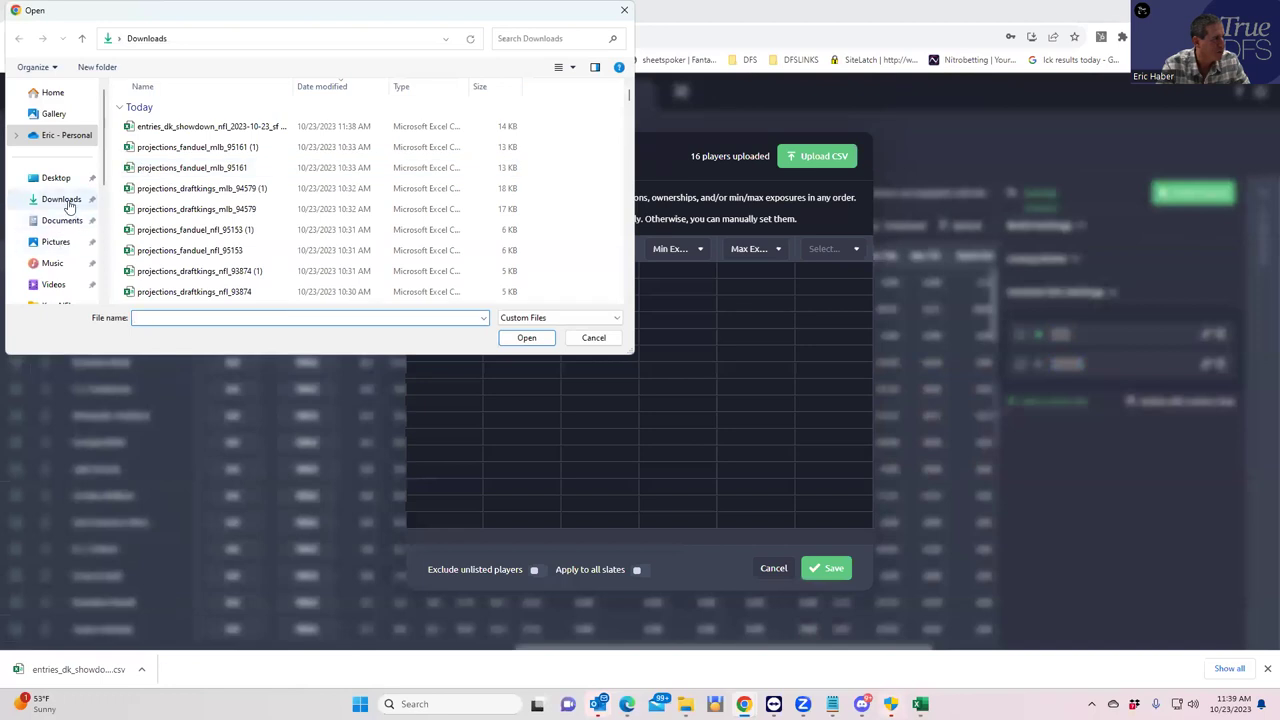
pyautogui.scroll(-3, 70, 215)
pyautogui.click(60, 175)
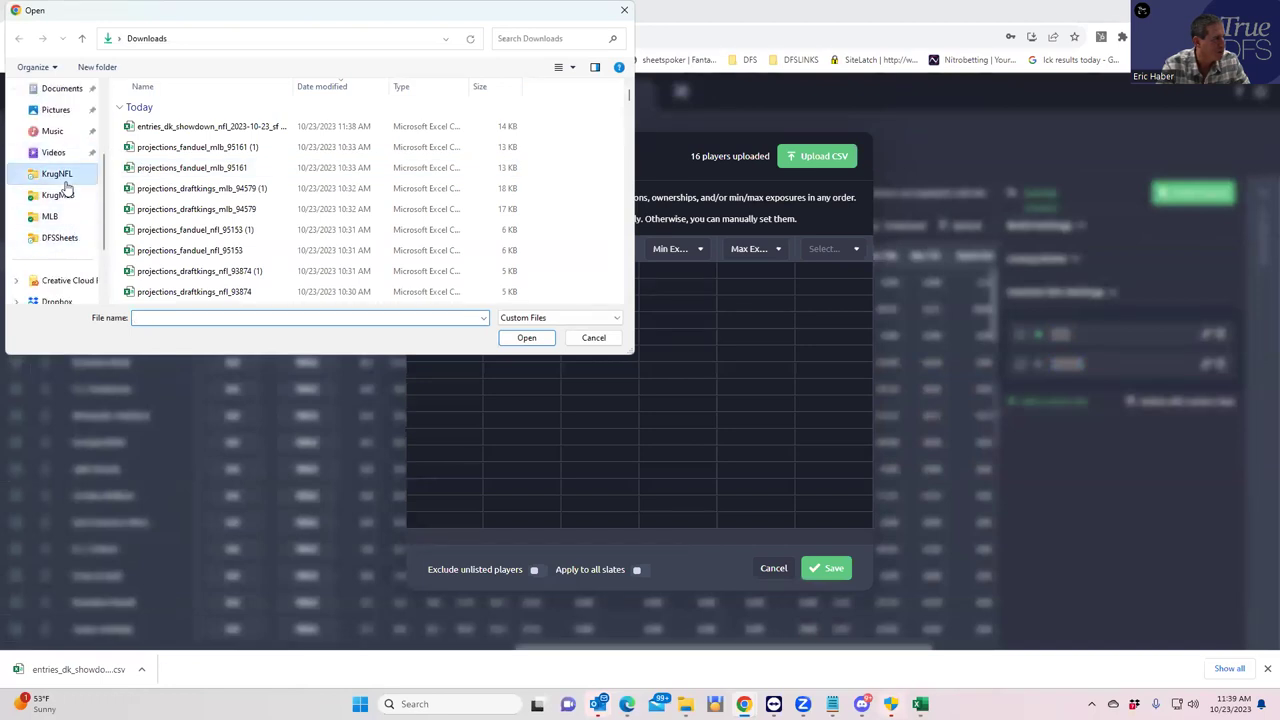
pyautogui.scroll(-3, 186, 220)
pyautogui.click(165, 129)
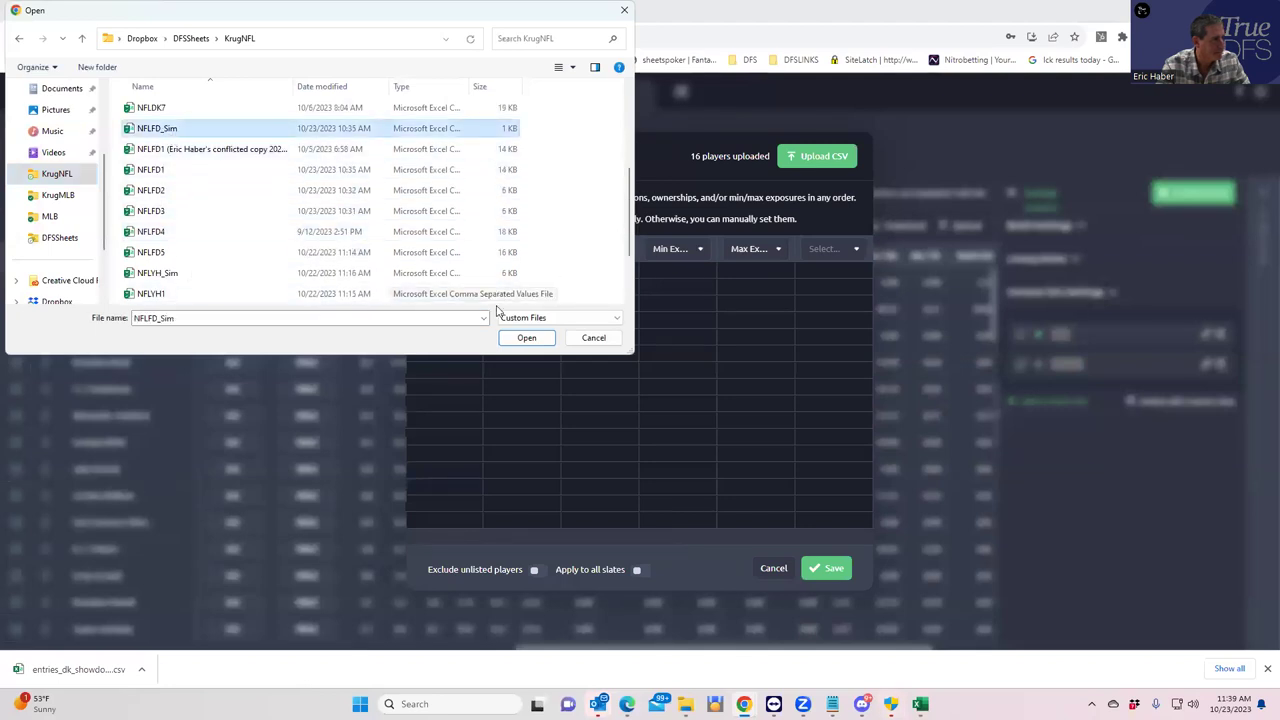
pyautogui.click(526, 337)
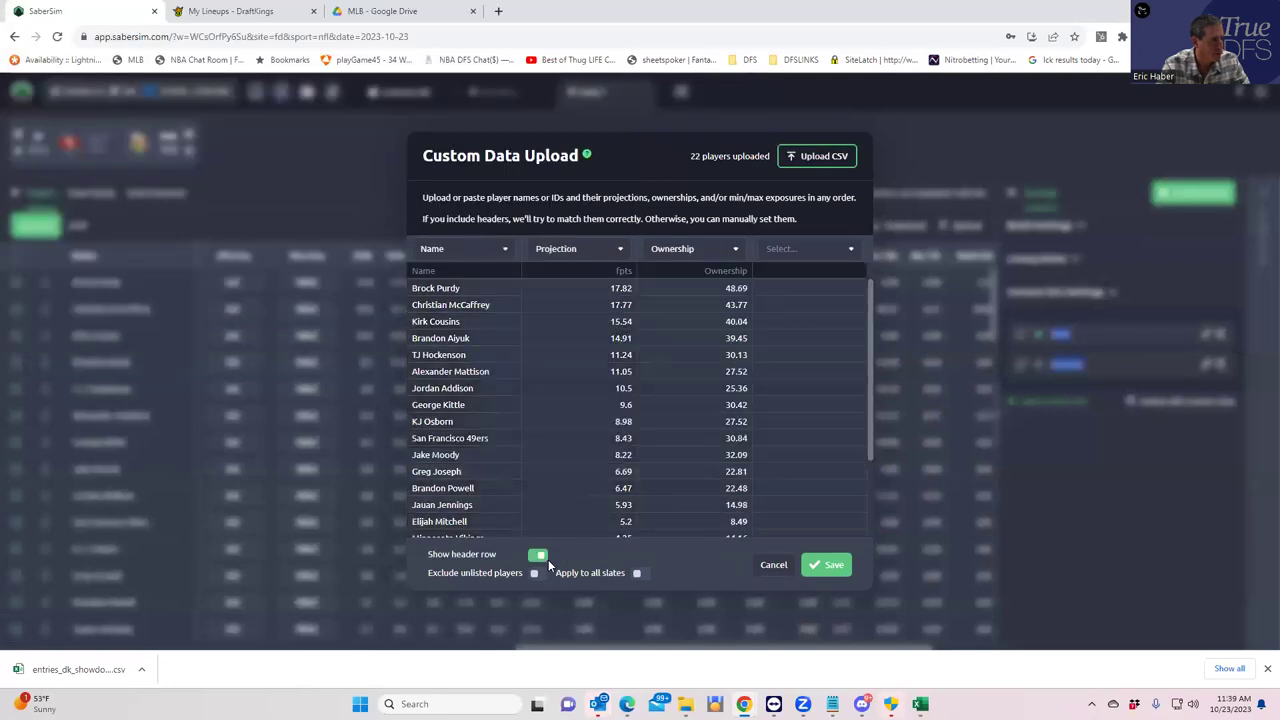
pyautogui.click(537, 573)
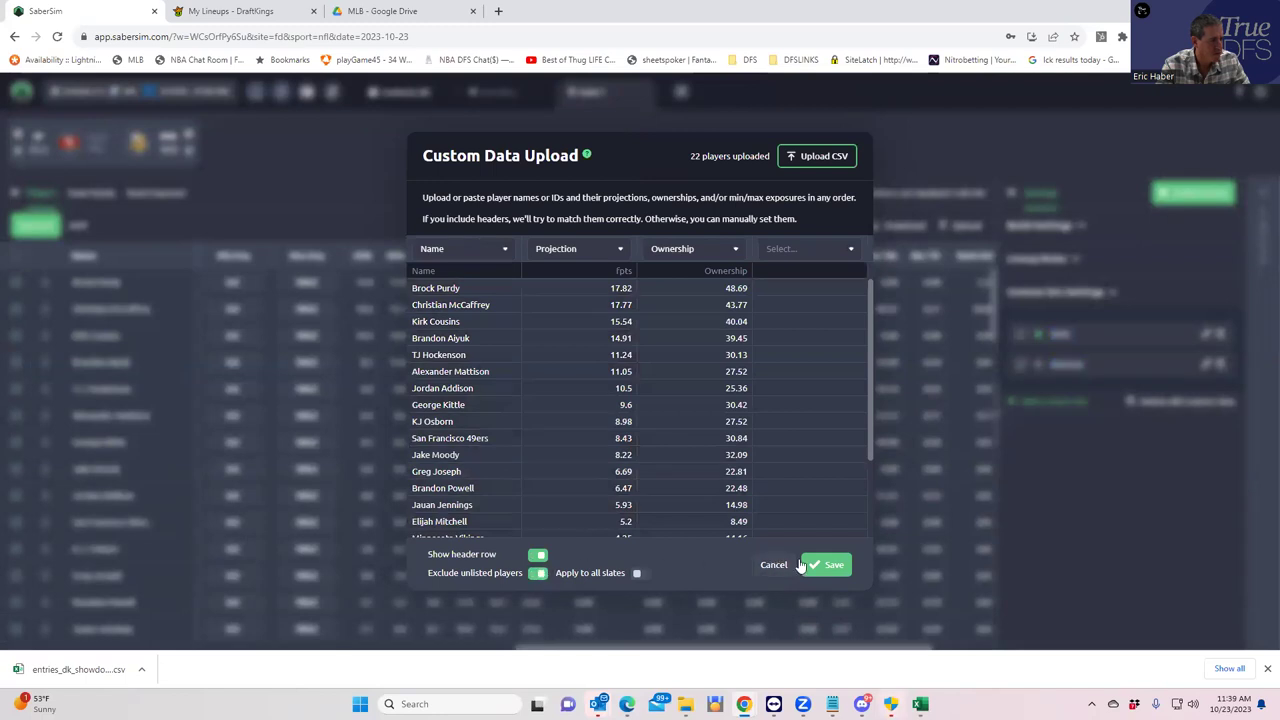
pyautogui.click(826, 565)
pyautogui.click(751, 409)
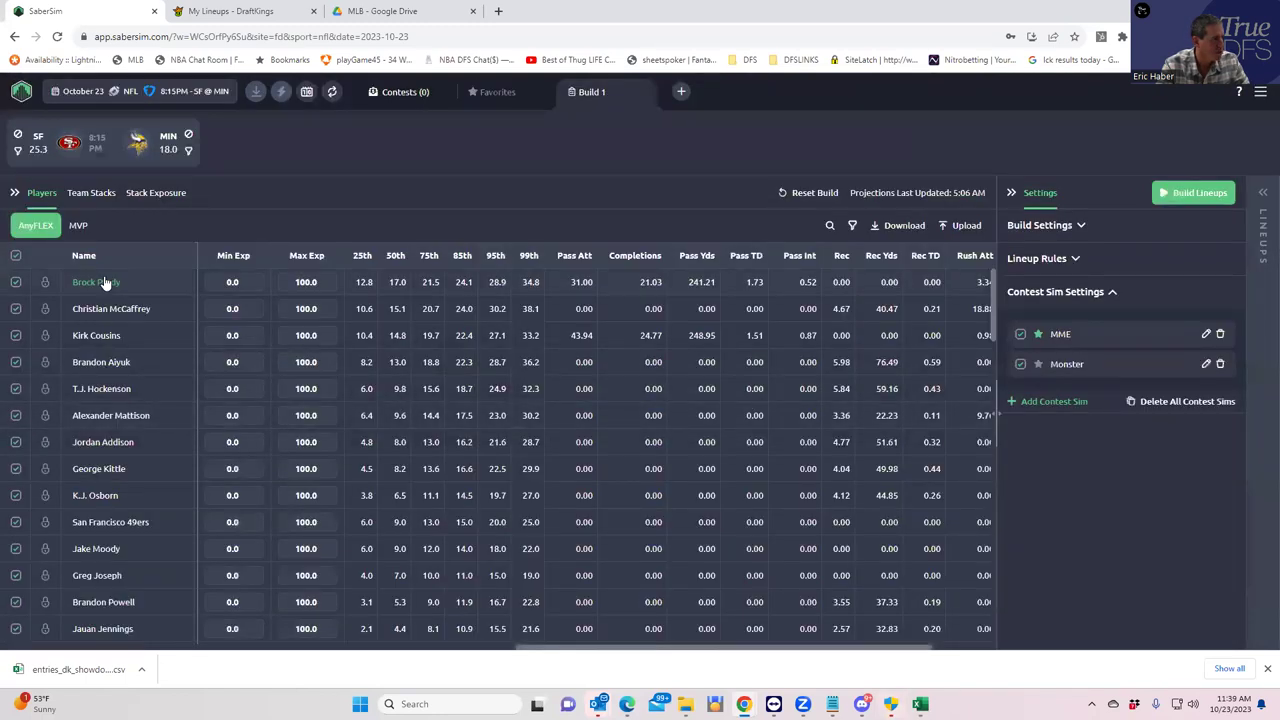
# - Check the uploaded projections and ownership for the MVP and AnyFLEX roster spots
pyautogui.click(78, 226)
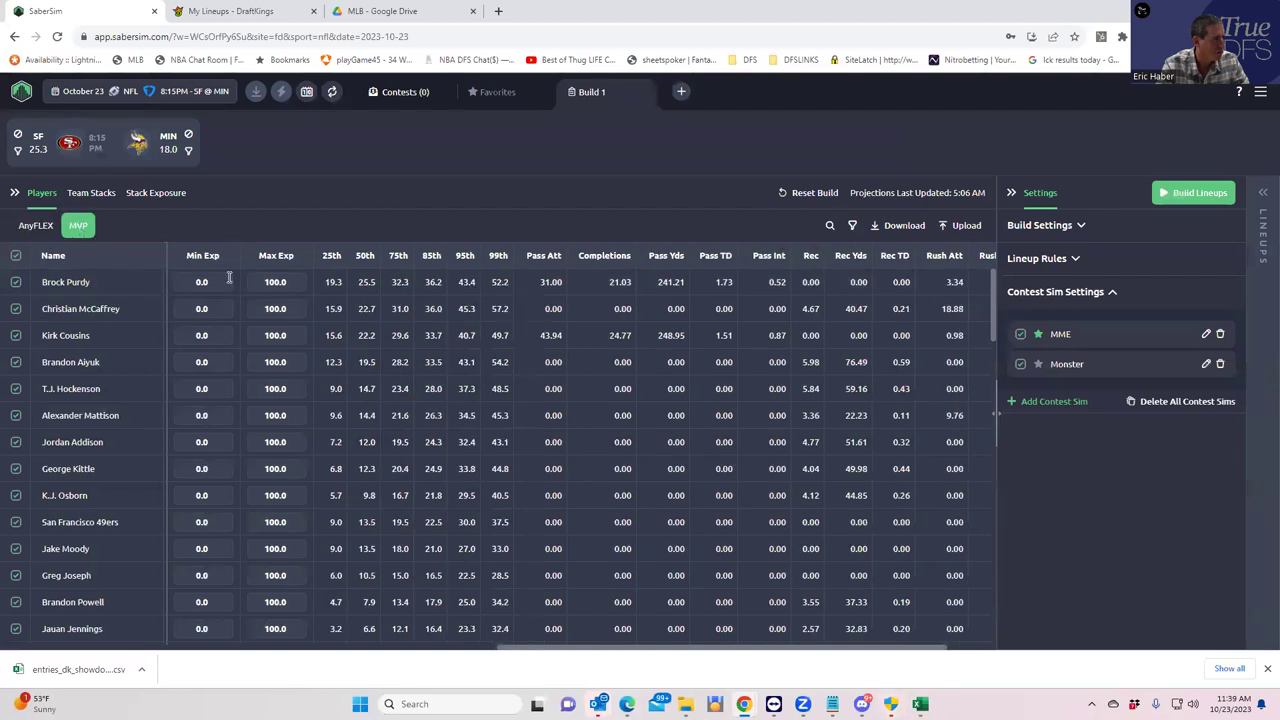
pyautogui.moveTo(640, 648); pyautogui.dragTo(478, 663)
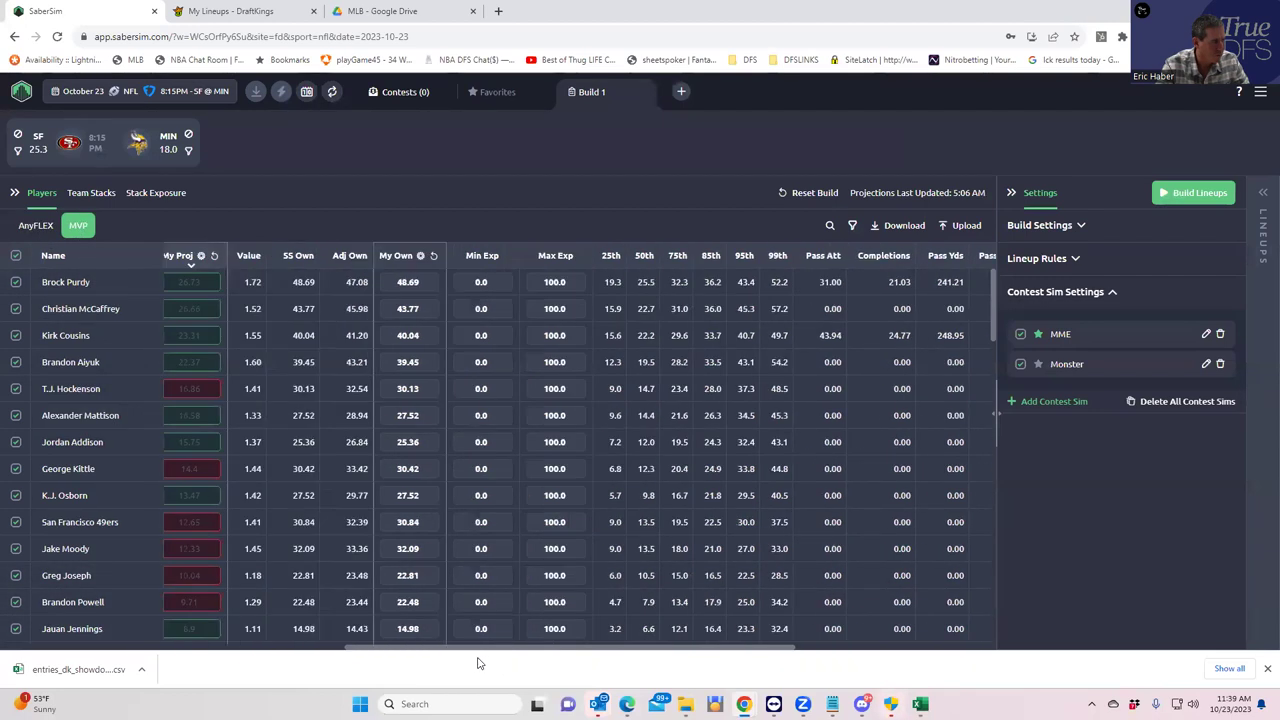
pyautogui.moveTo(381, 657); pyautogui.dragTo(301, 655)
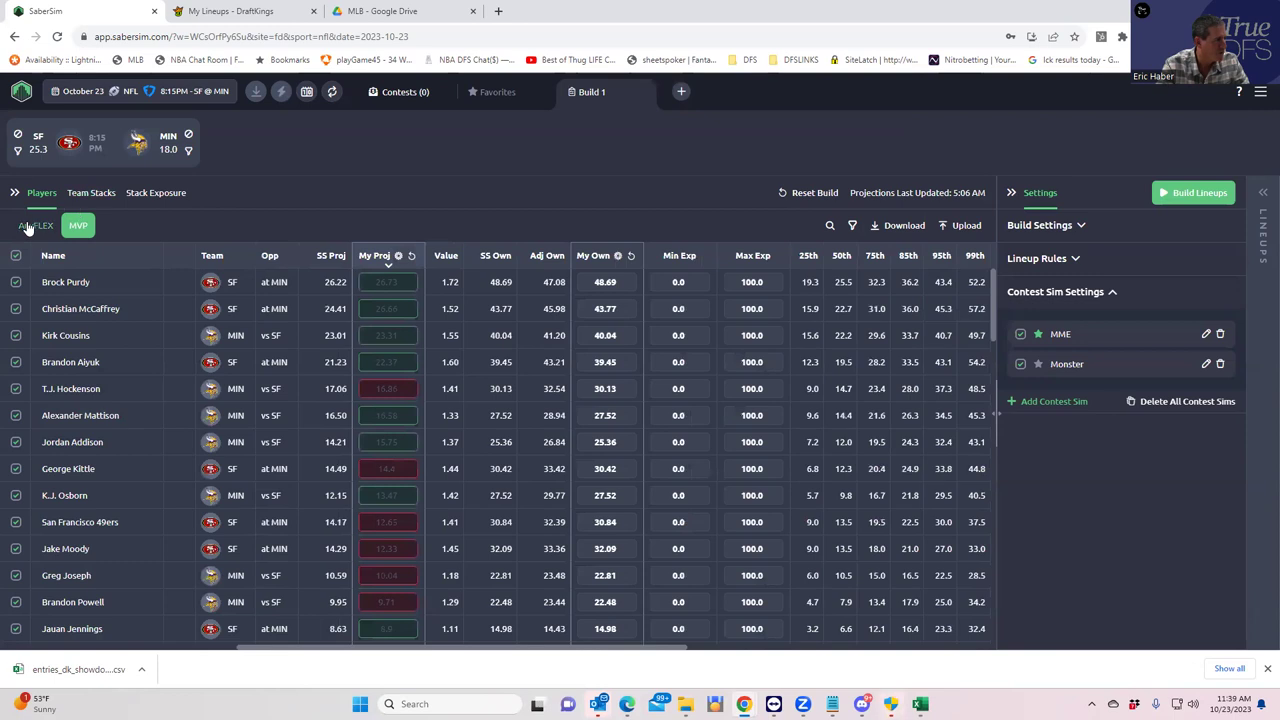
pyautogui.click(29, 227)
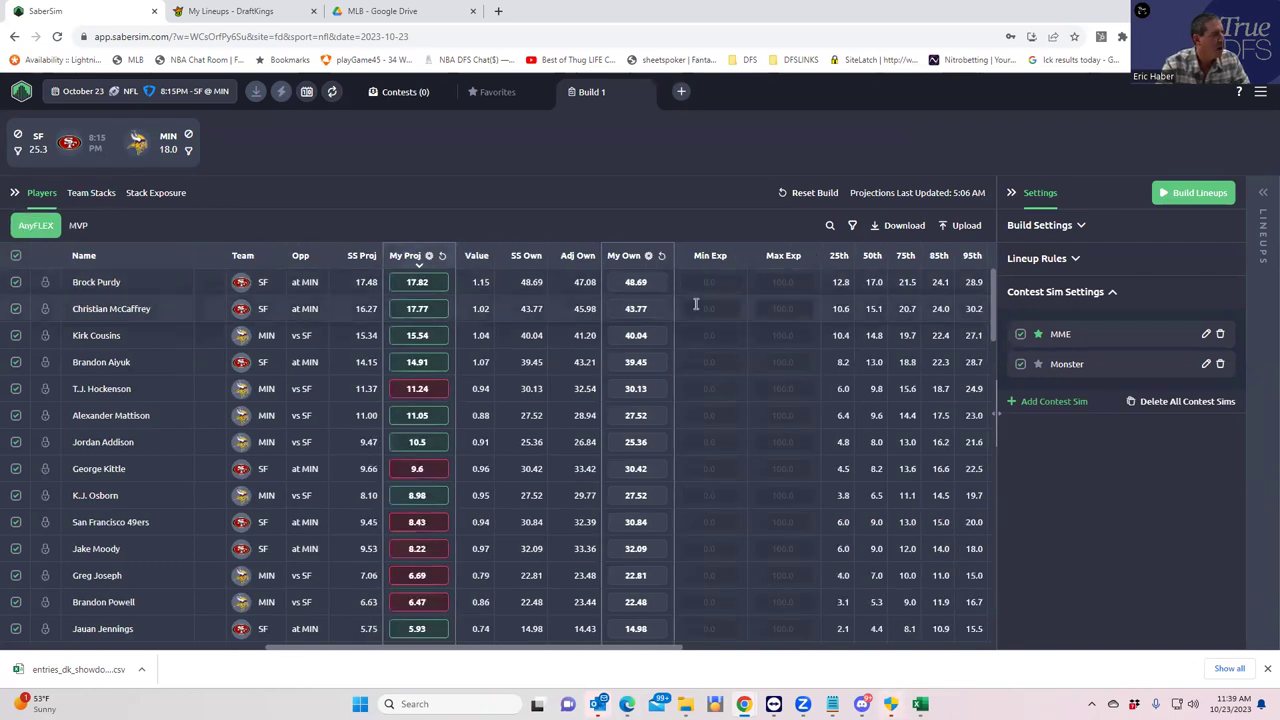
# - Review the lineup rules, set the pool size to 5000, and build the FanDuel lineups
pyautogui.click(1062, 260)
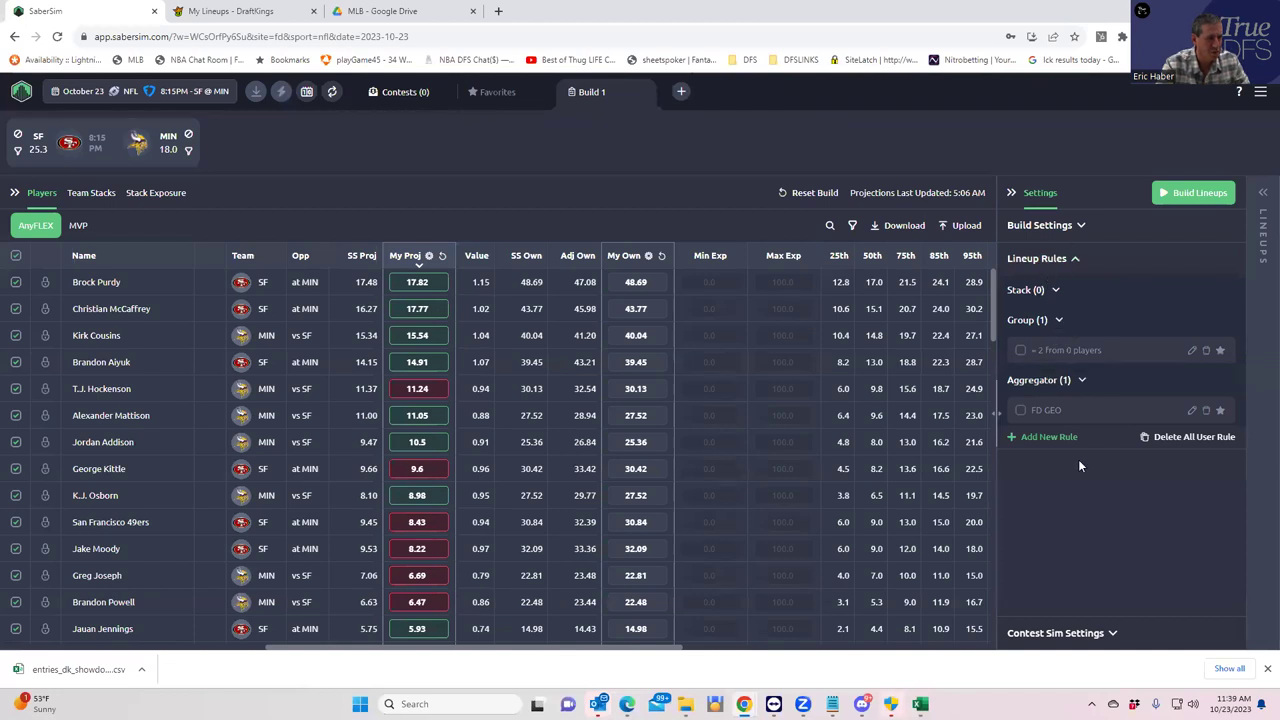
pyautogui.click(1058, 226)
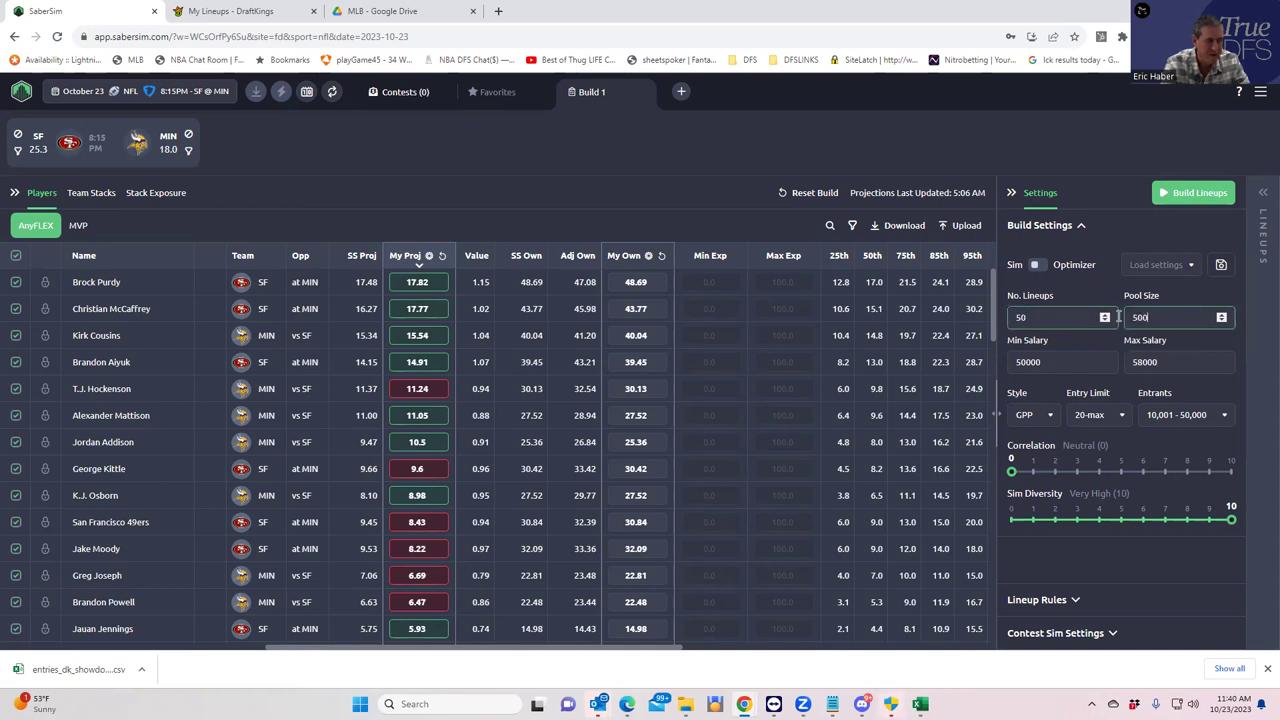
pyautogui.click(1180, 193)
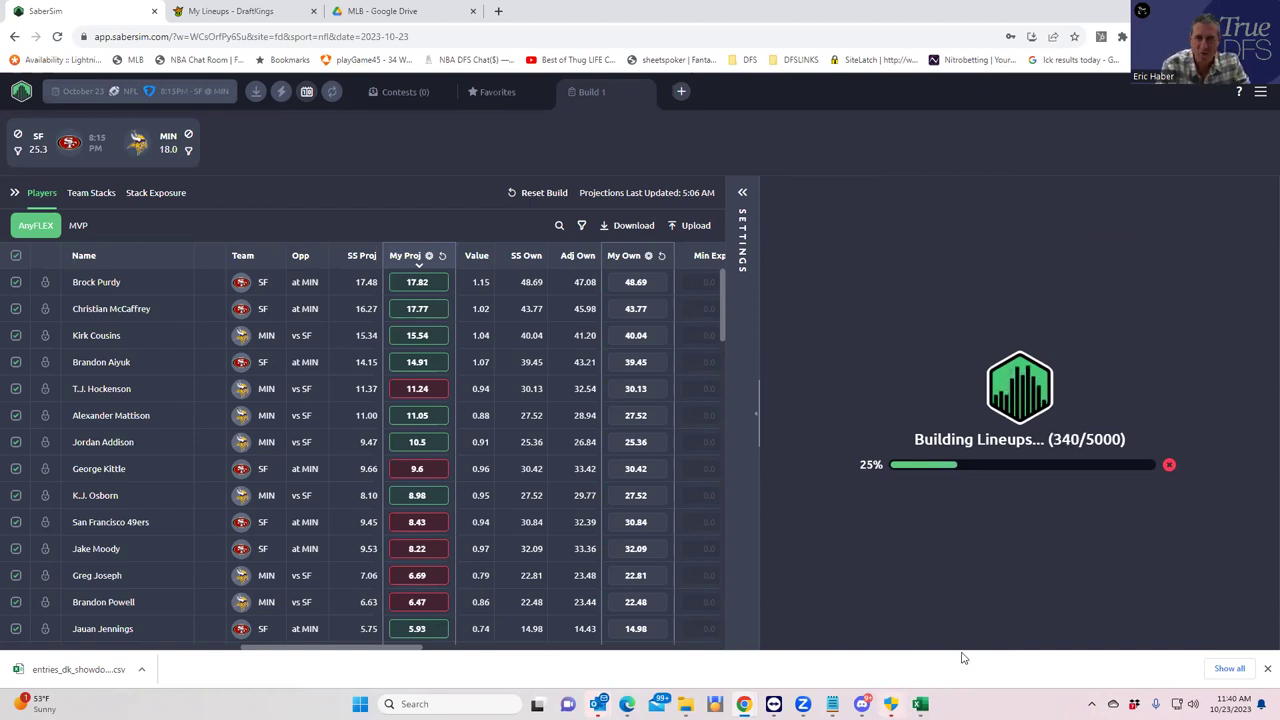
# - Switch to the GeoMean workbook in Excel and set the number of entries to 85978
pyautogui.moveTo(920, 704)
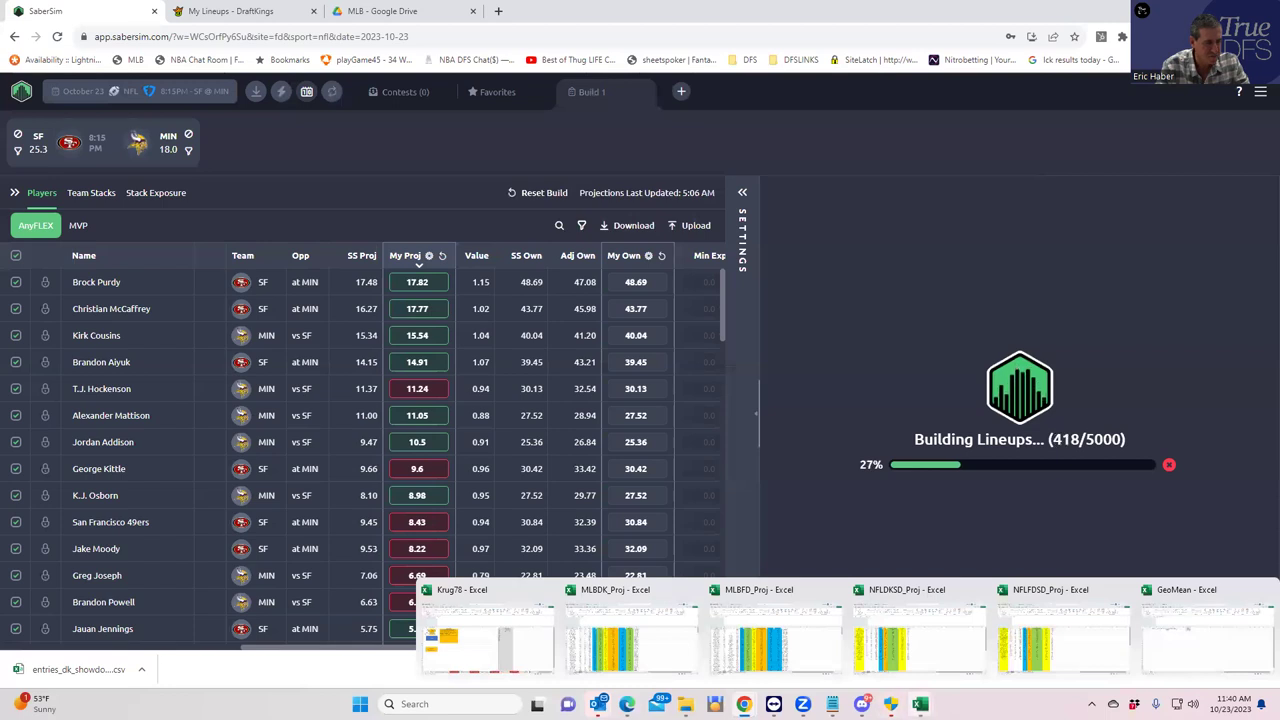
pyautogui.click(1160, 648)
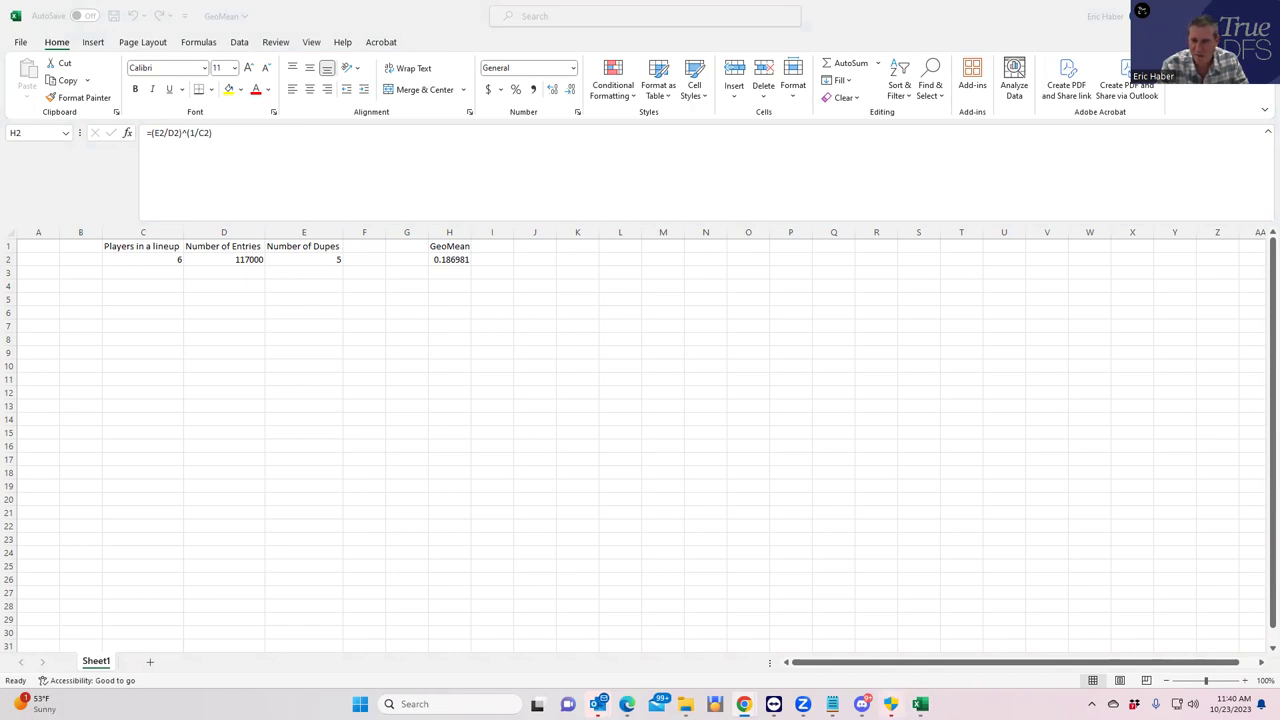
pyautogui.click(251, 259)
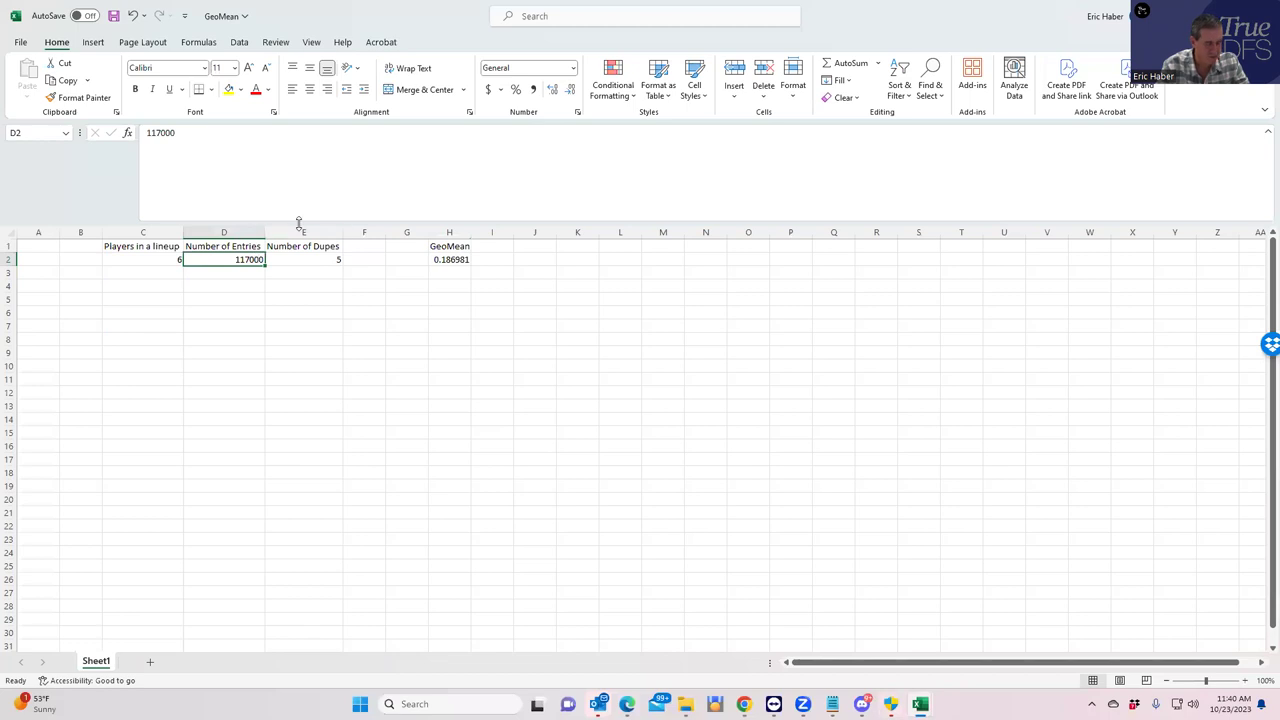
pyautogui.write('85')
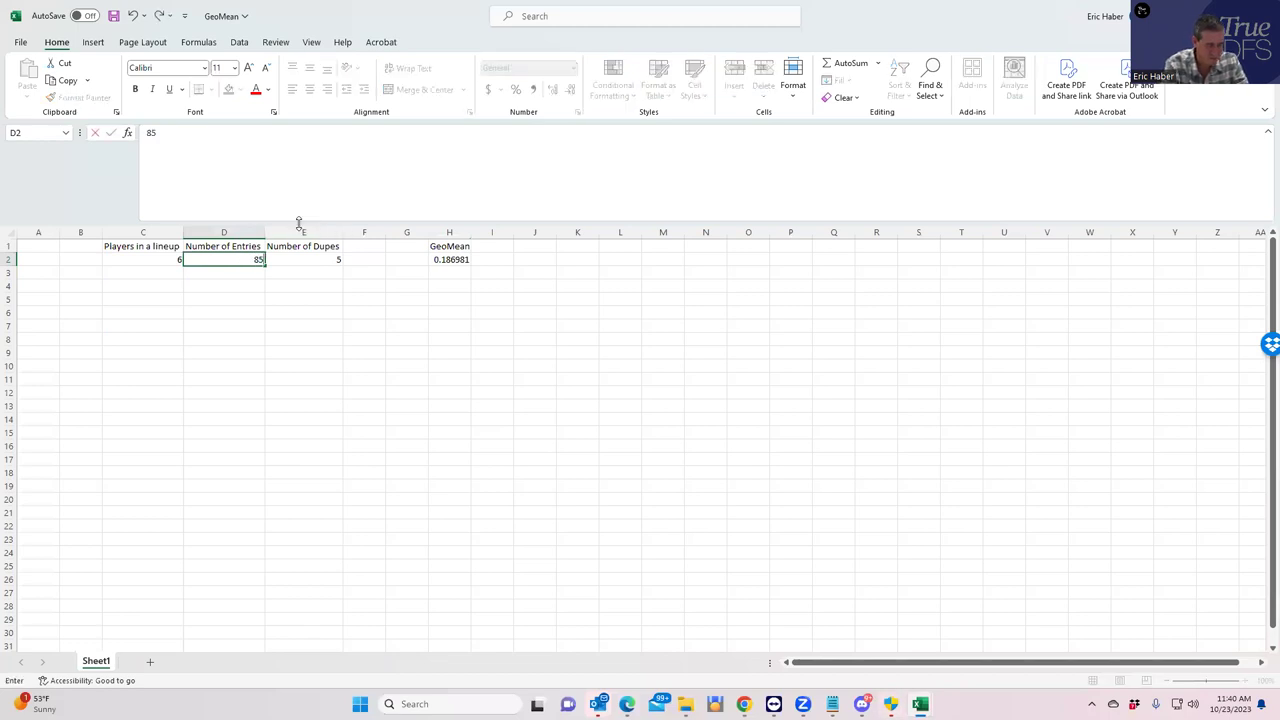
pyautogui.write('978')
pyautogui.click(211, 457)
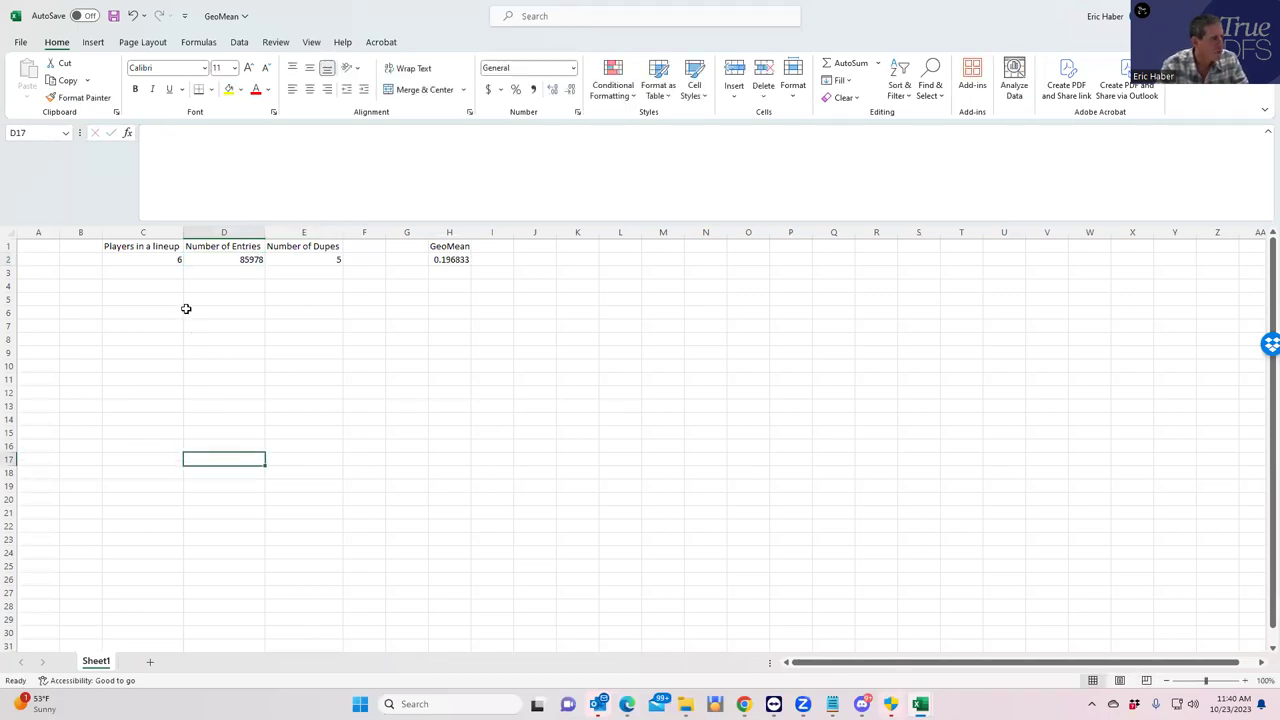
# - Set the players in a lineup to 5 and check the GeoMean formula and the number of dupes
pyautogui.click(151, 259)
pyautogui.write('5')
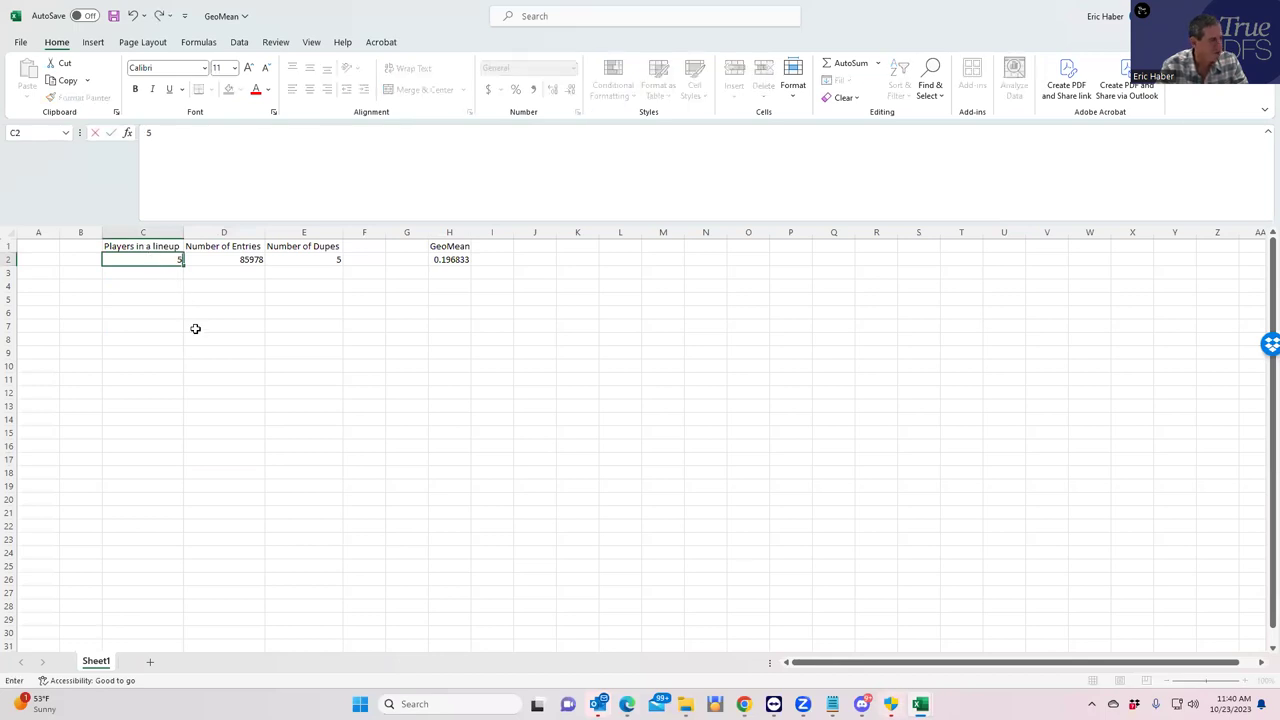
pyautogui.click(194, 327)
pyautogui.click(445, 260)
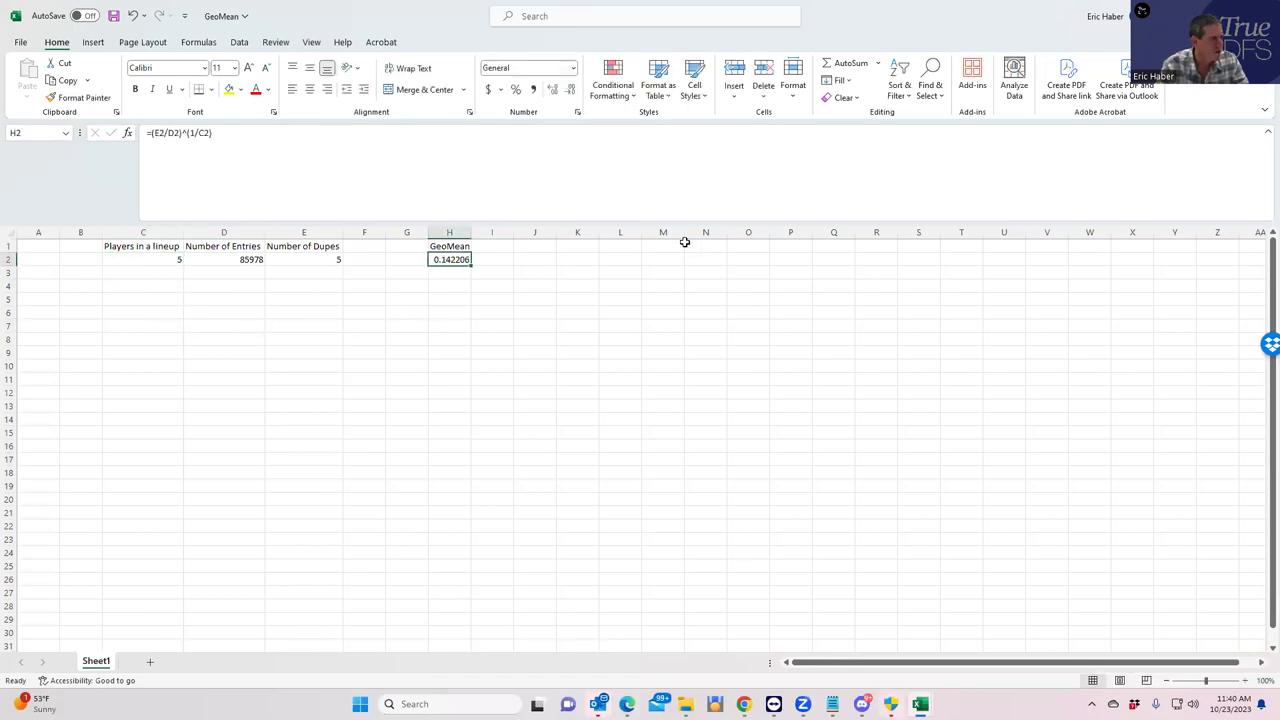
pyautogui.click(334, 259)
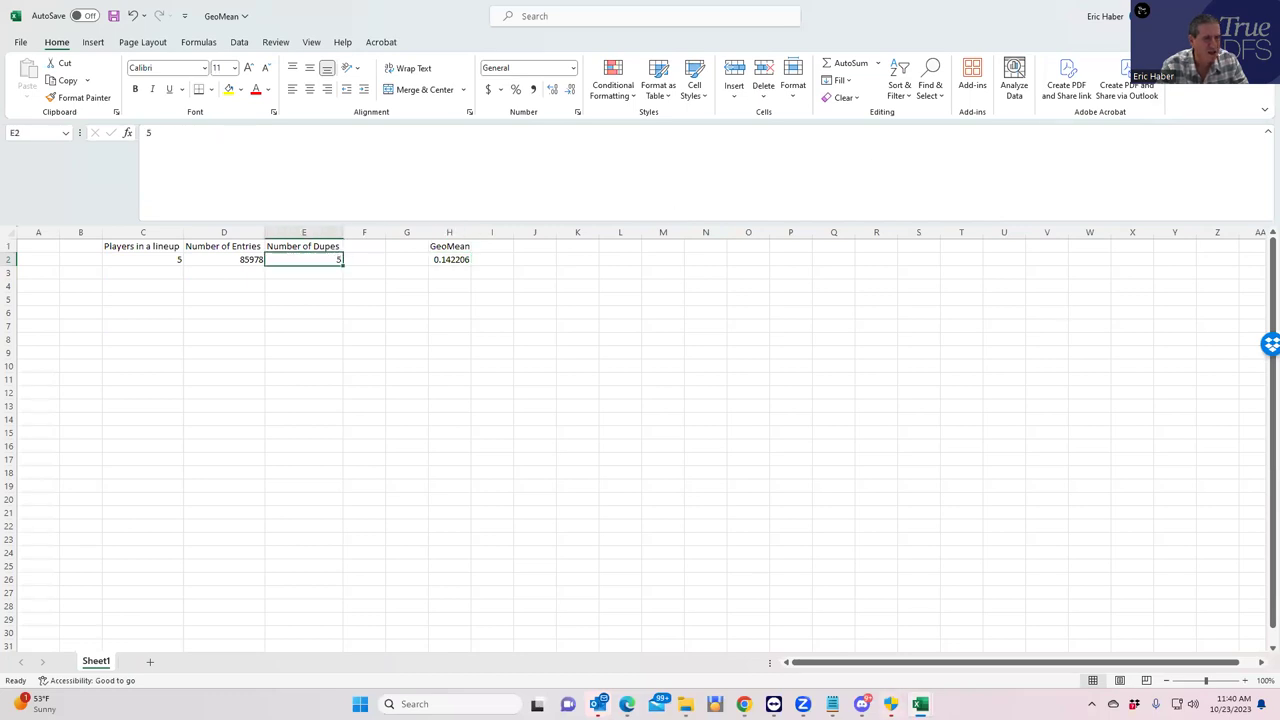
# - Return to SaberSim and run the contest sim on the built FanDuel lineups
pyautogui.hotkey('alt', 'Tab')
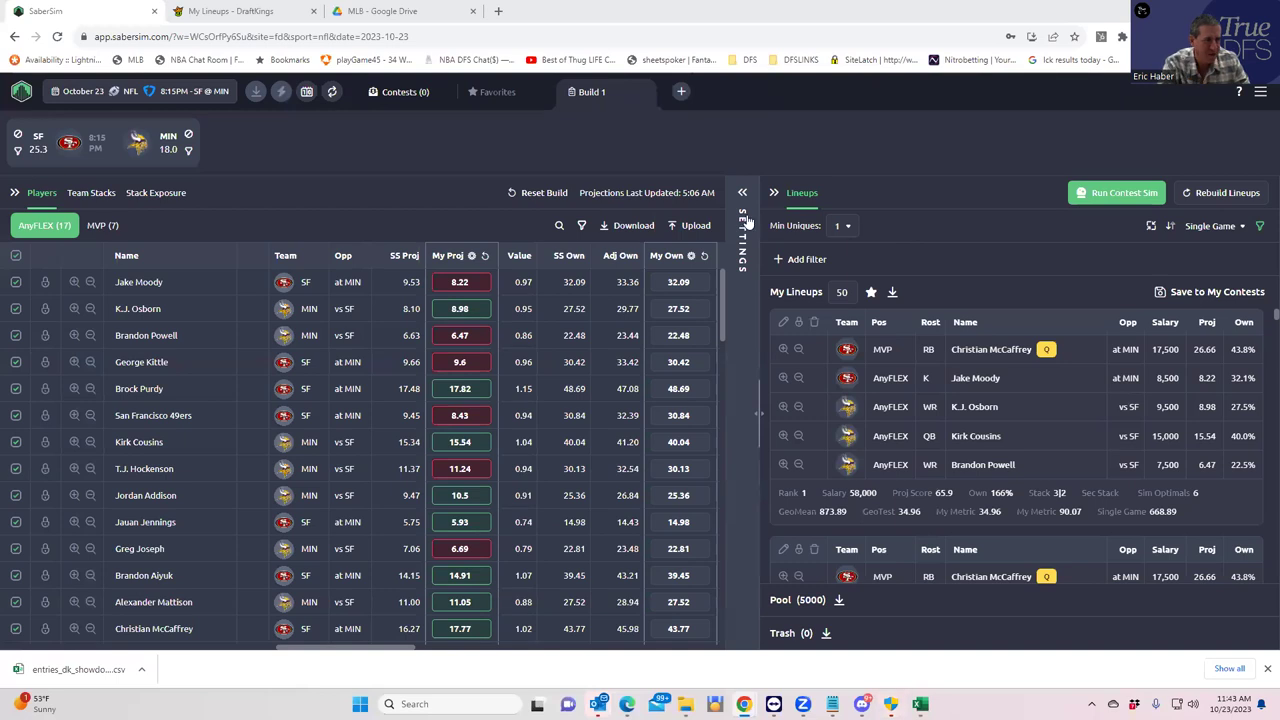
pyautogui.click(1094, 196)
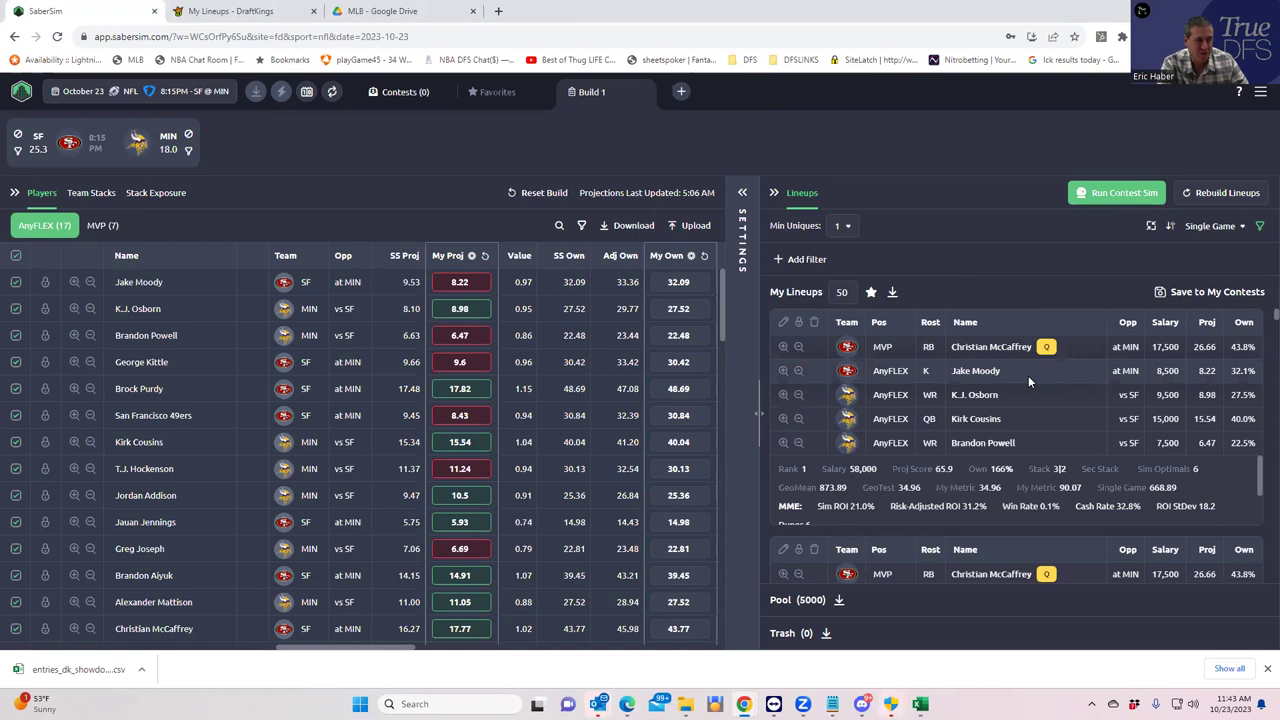
# - Switch to the GeoMean workbook in Excel, check the GeoMean value, and return to SaberSim
pyautogui.moveTo(920, 704)
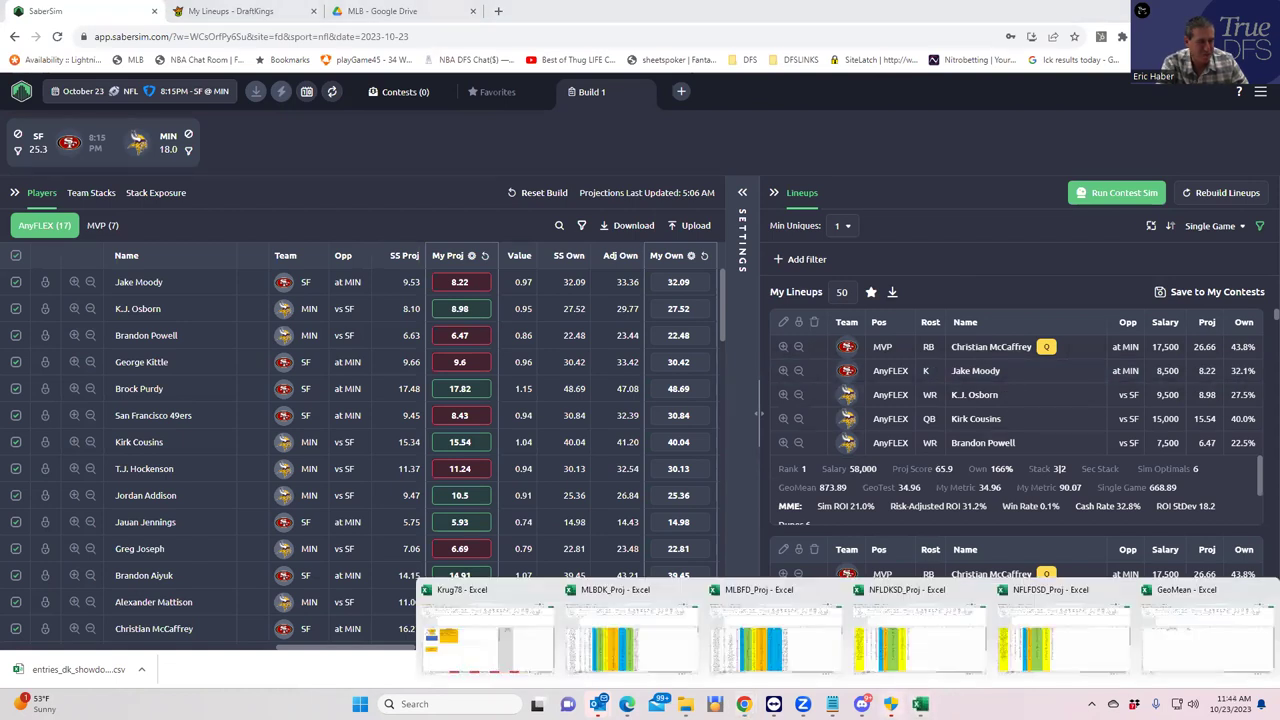
pyautogui.click(1168, 659)
pyautogui.click(449, 260)
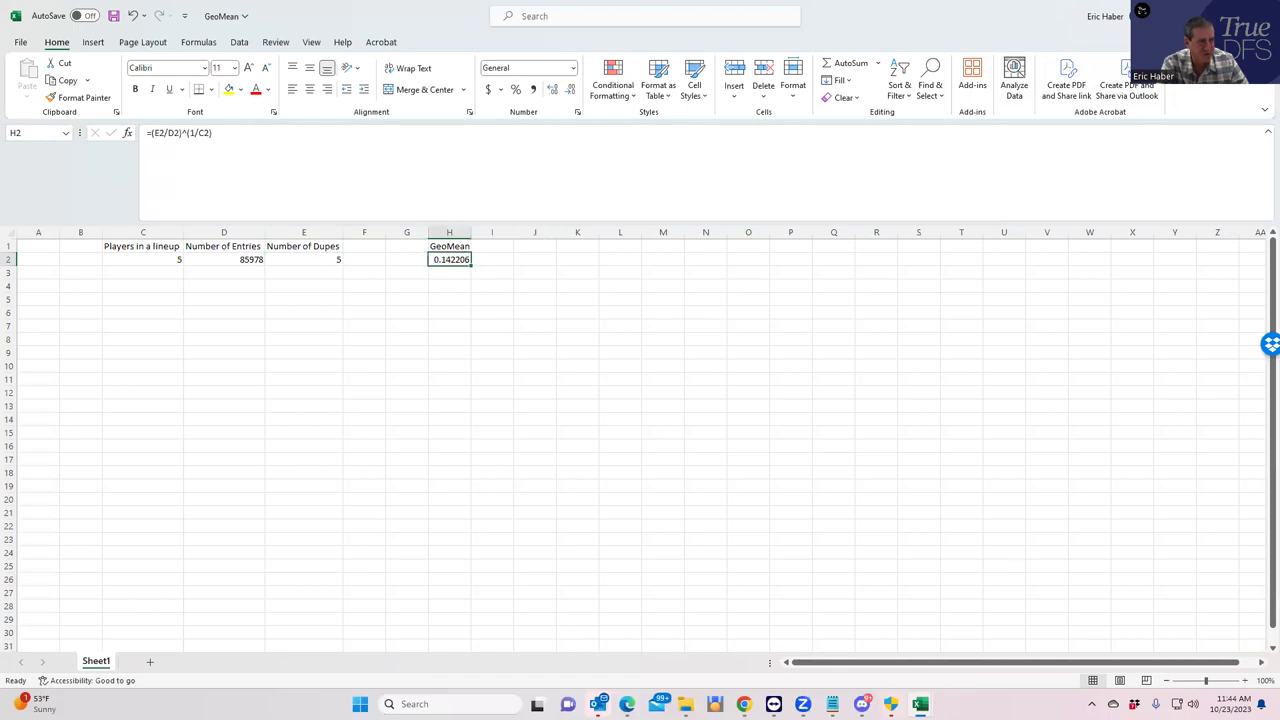
pyautogui.hotkey('alt', 'Tab')
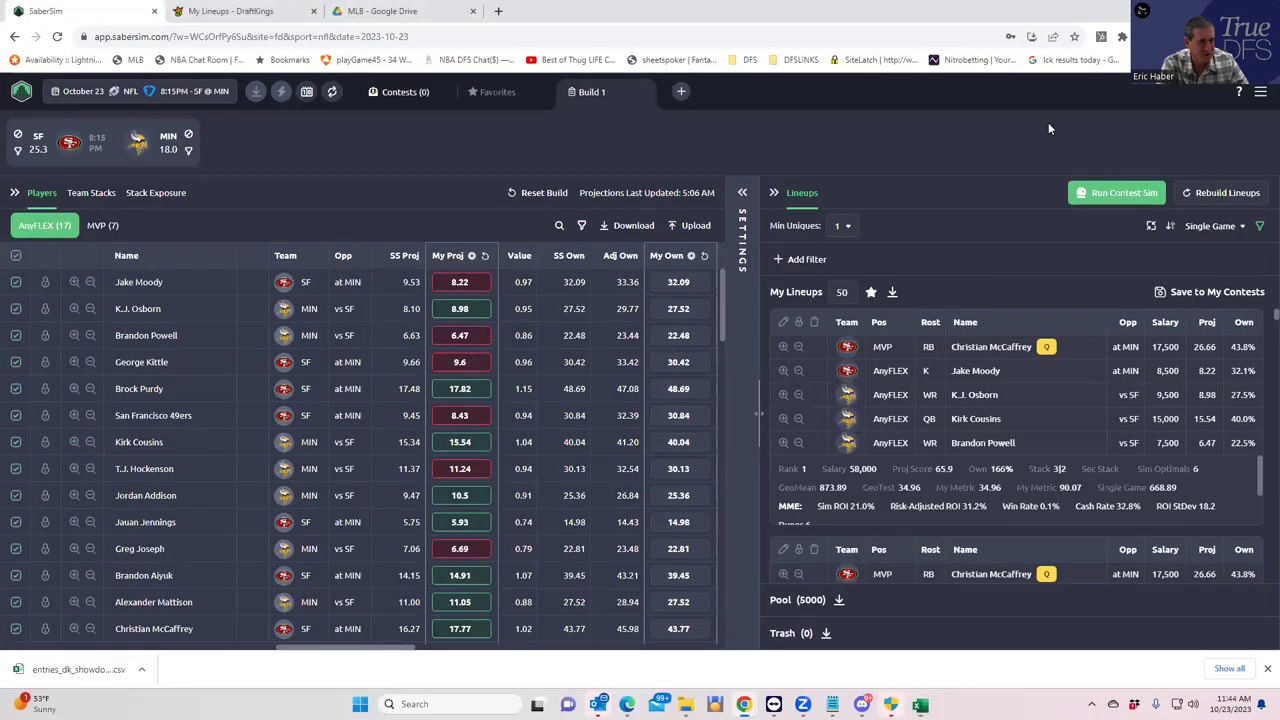
# - Sort the FanDuel lineups by the MME RAROI metric
pyautogui.click(1212, 226)
pyautogui.click(1150, 302)
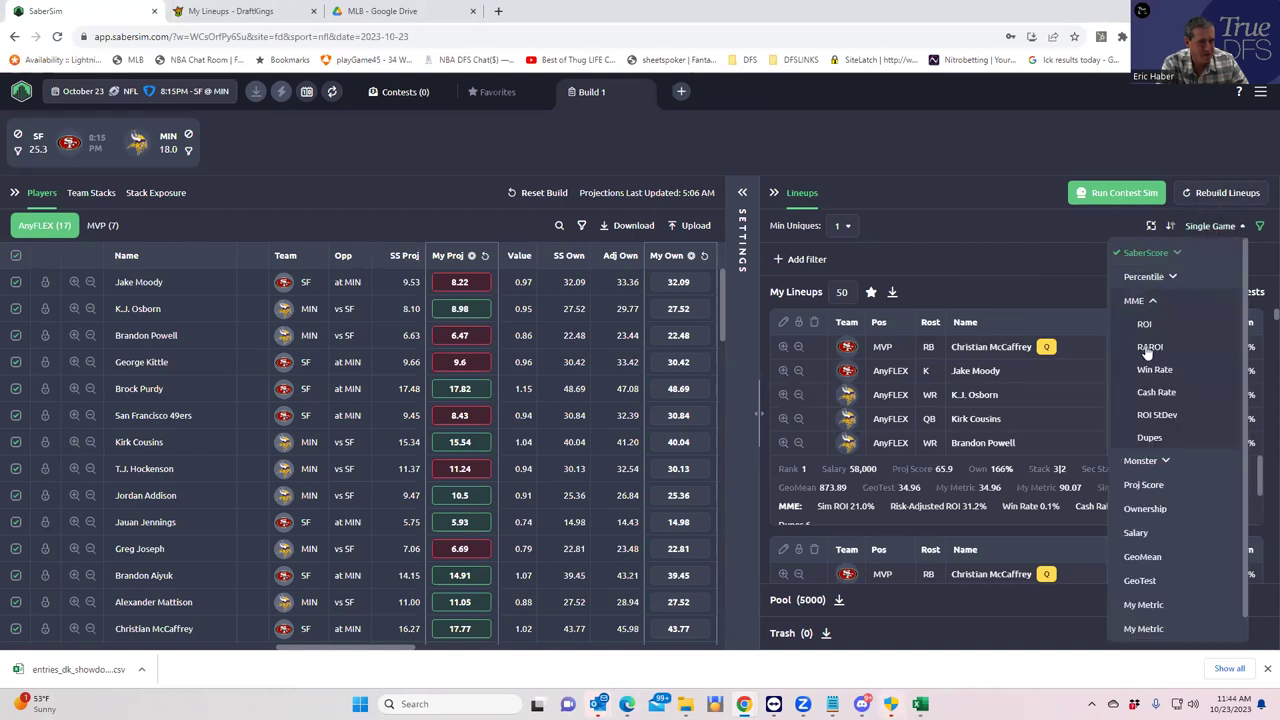
pyautogui.click(1149, 347)
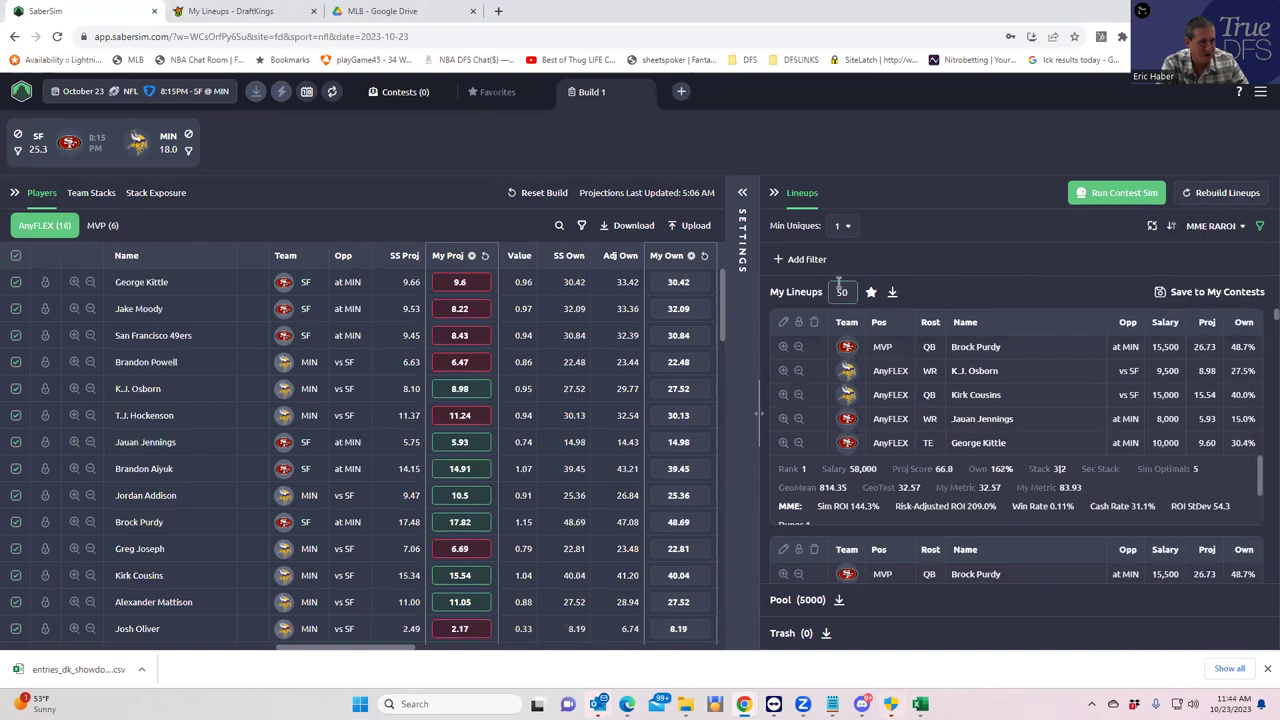
# - Try a lineup pool filter showing lineups with GeoMean less than 15, and remove it
pyautogui.click(776, 260)
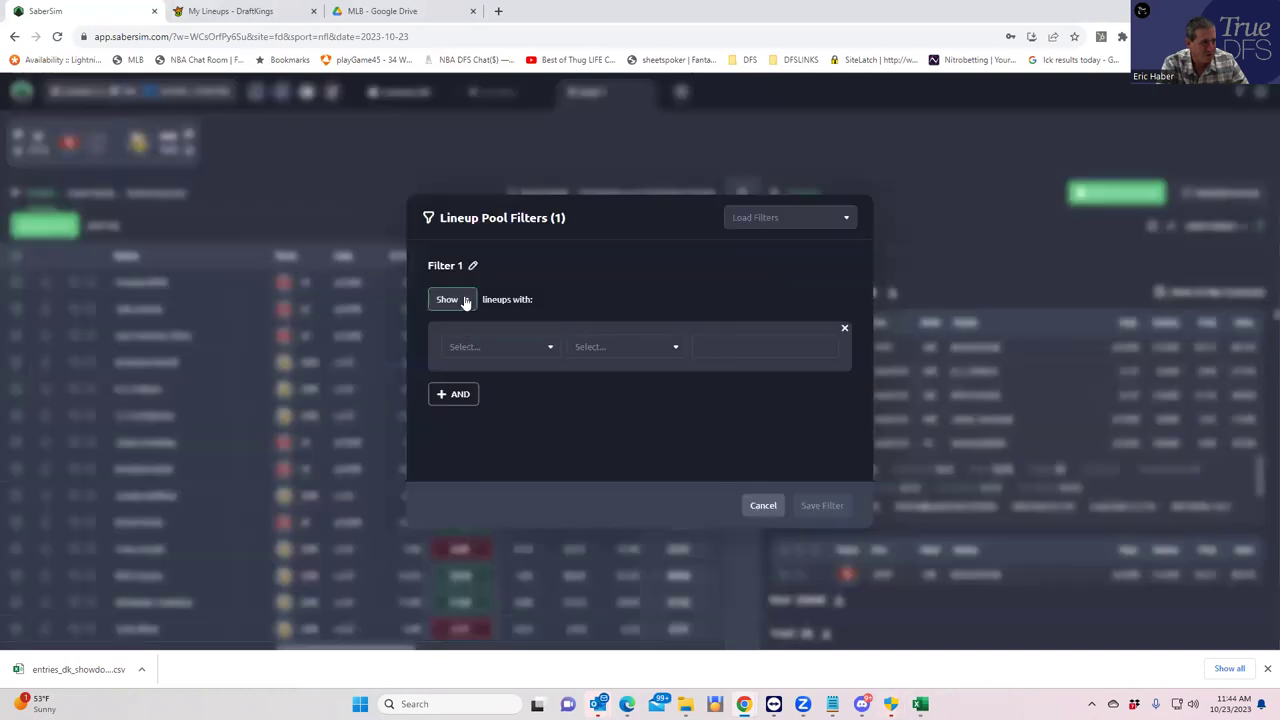
pyautogui.click(491, 347)
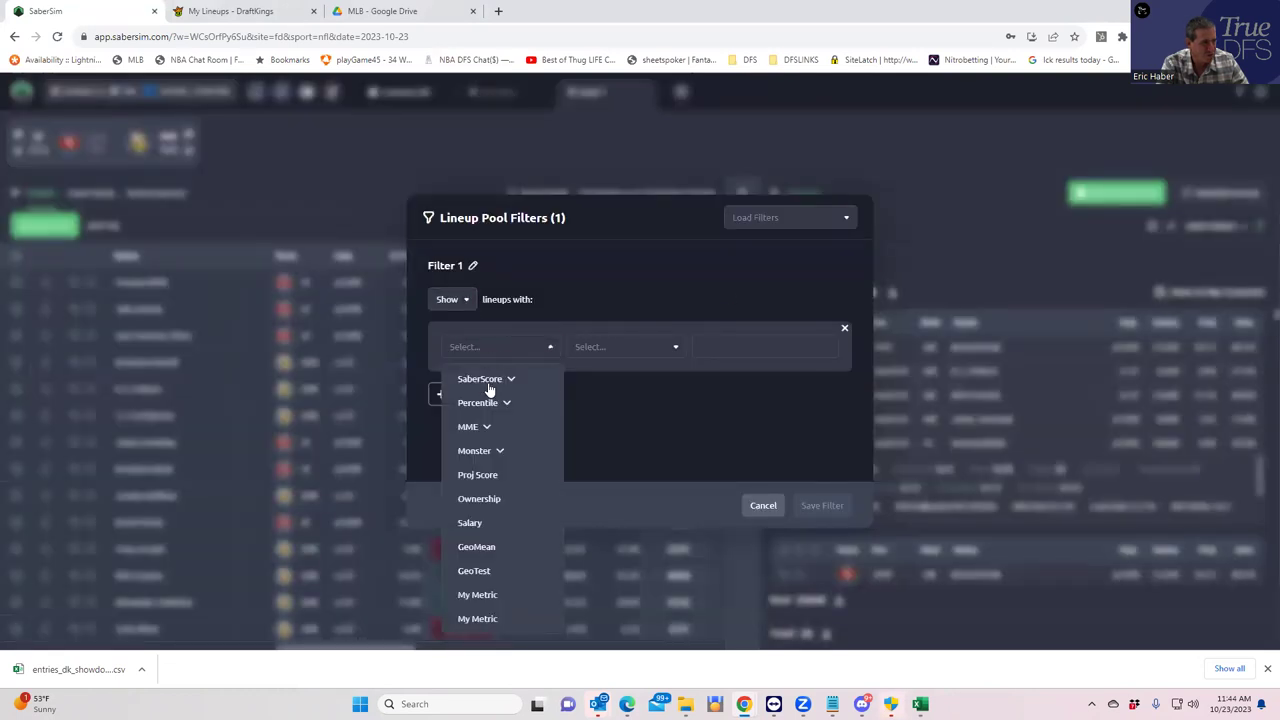
pyautogui.click(500, 523)
pyautogui.click(620, 347)
pyautogui.click(603, 405)
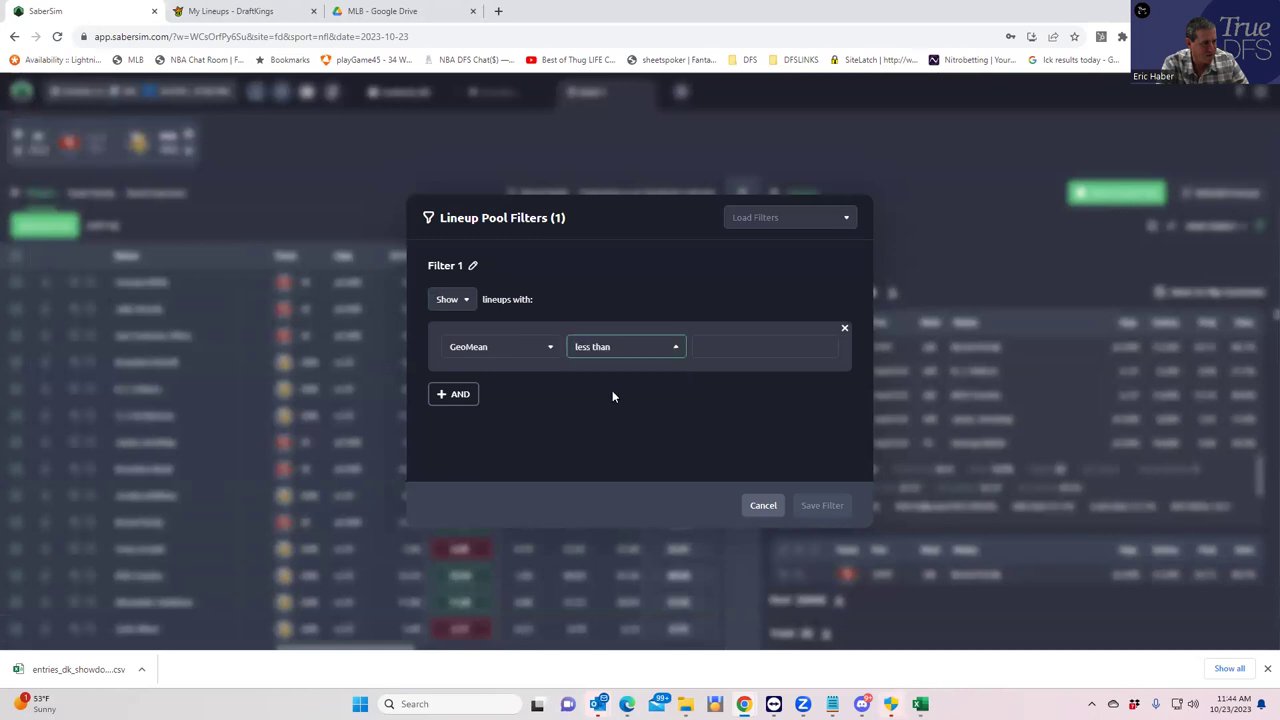
pyautogui.click(719, 344)
pyautogui.write('15')
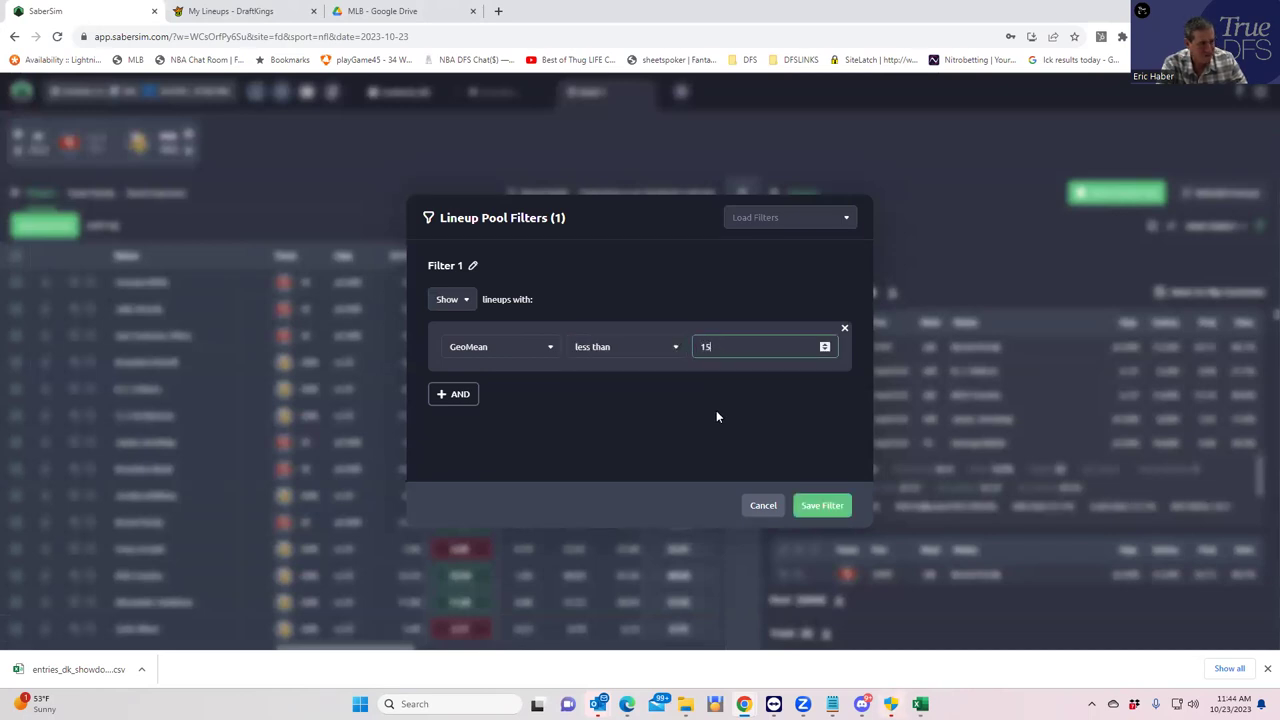
pyautogui.click(800, 508)
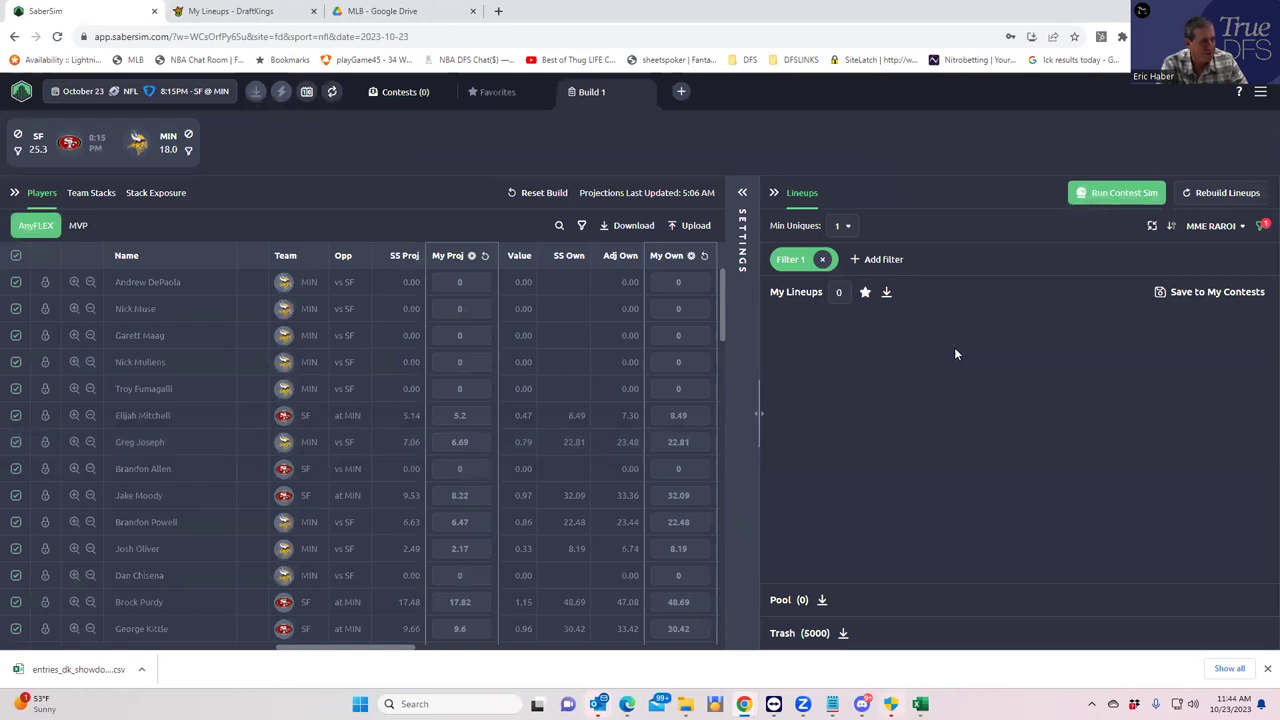
pyautogui.click(823, 260)
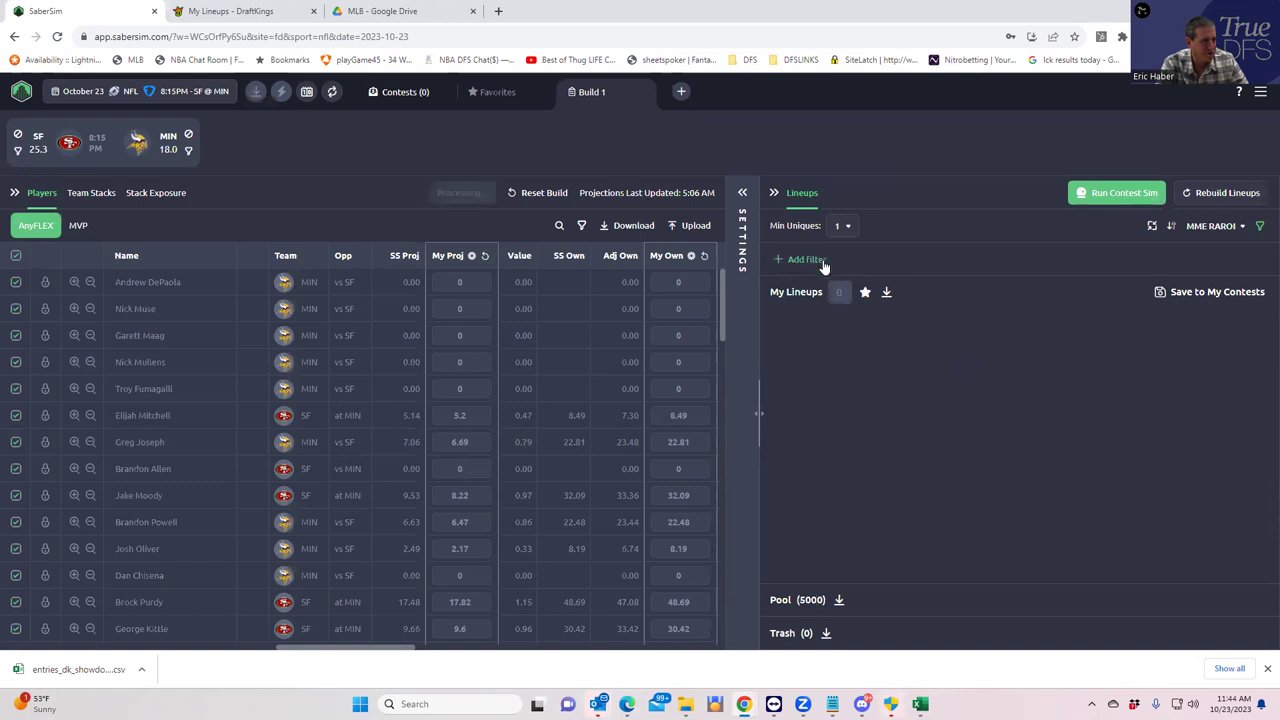
# - Try a lineup pool filter showing lineups with GeoTest less than 20, and remove it
pyautogui.click(775, 260)
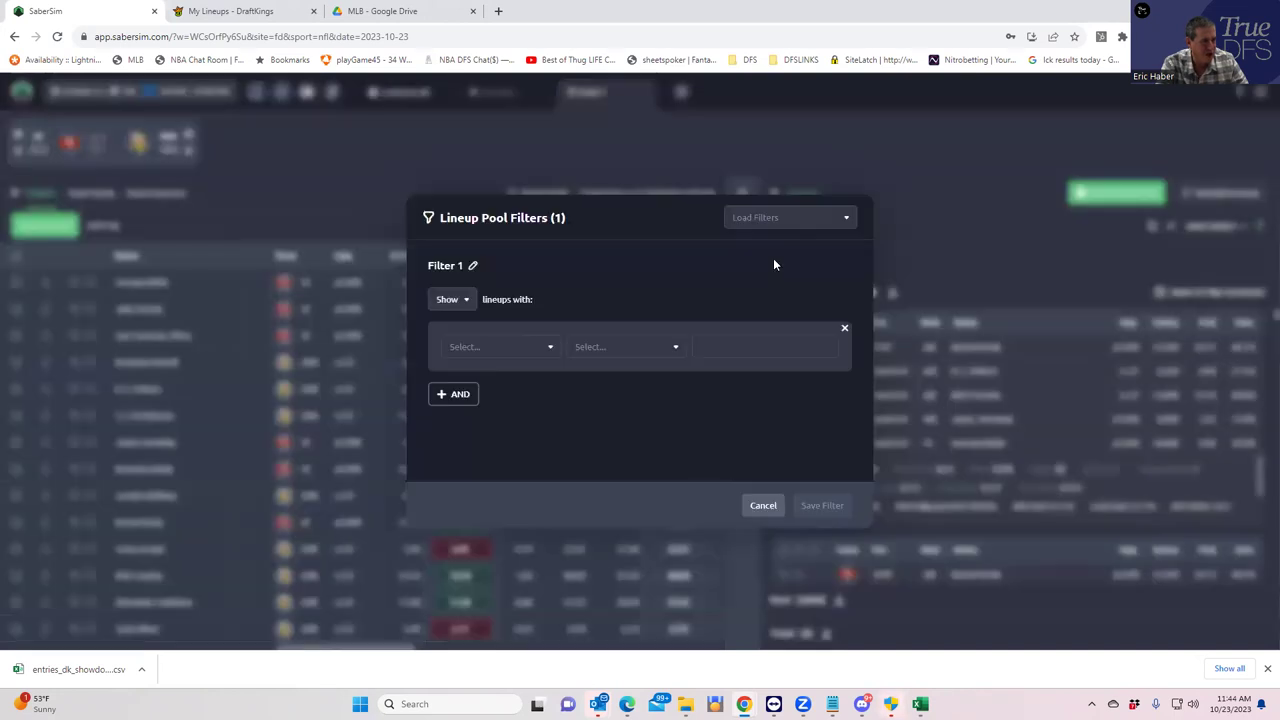
pyautogui.click(514, 350)
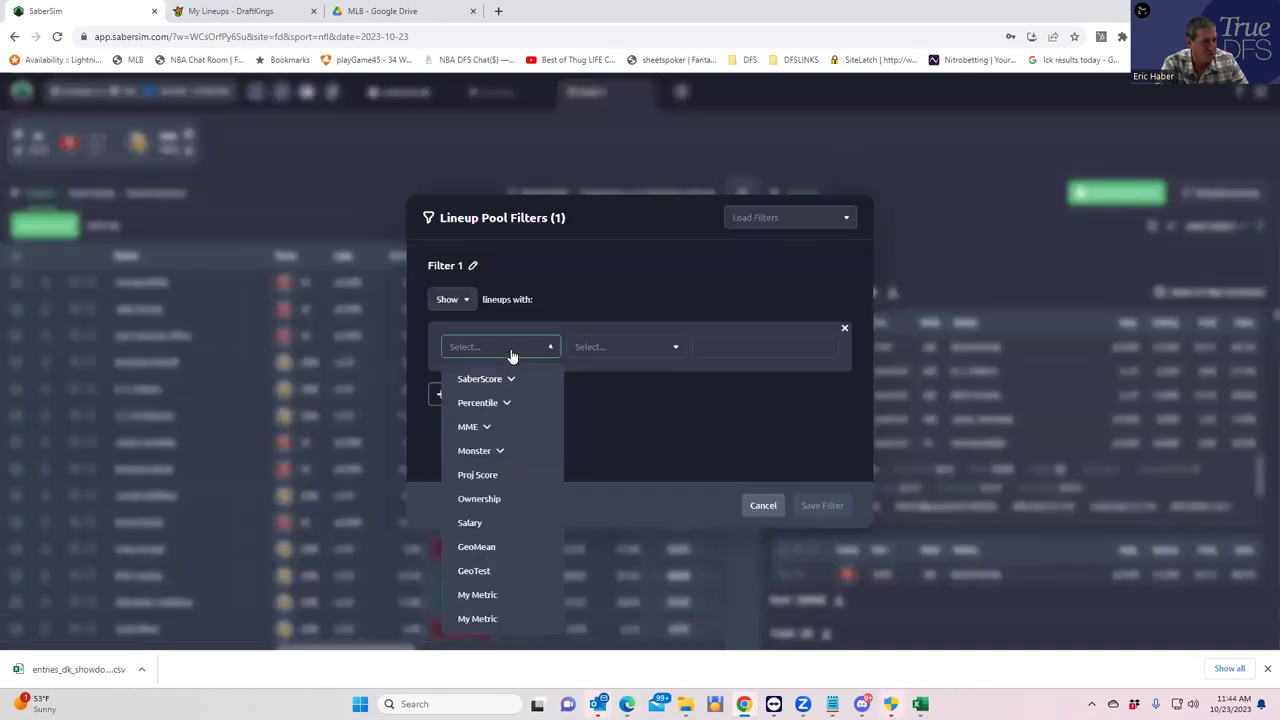
pyautogui.click(487, 570)
pyautogui.click(636, 347)
pyautogui.click(620, 410)
pyautogui.click(723, 347)
pyautogui.write('20')
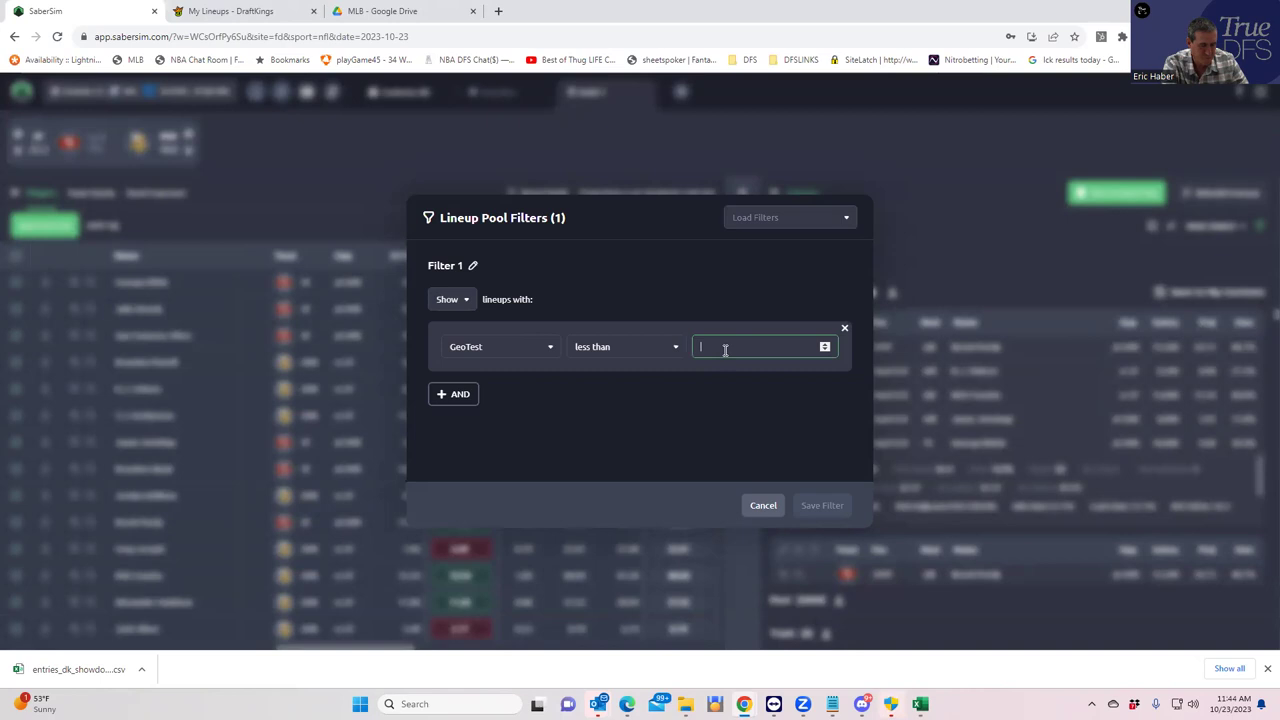
pyautogui.click(822, 507)
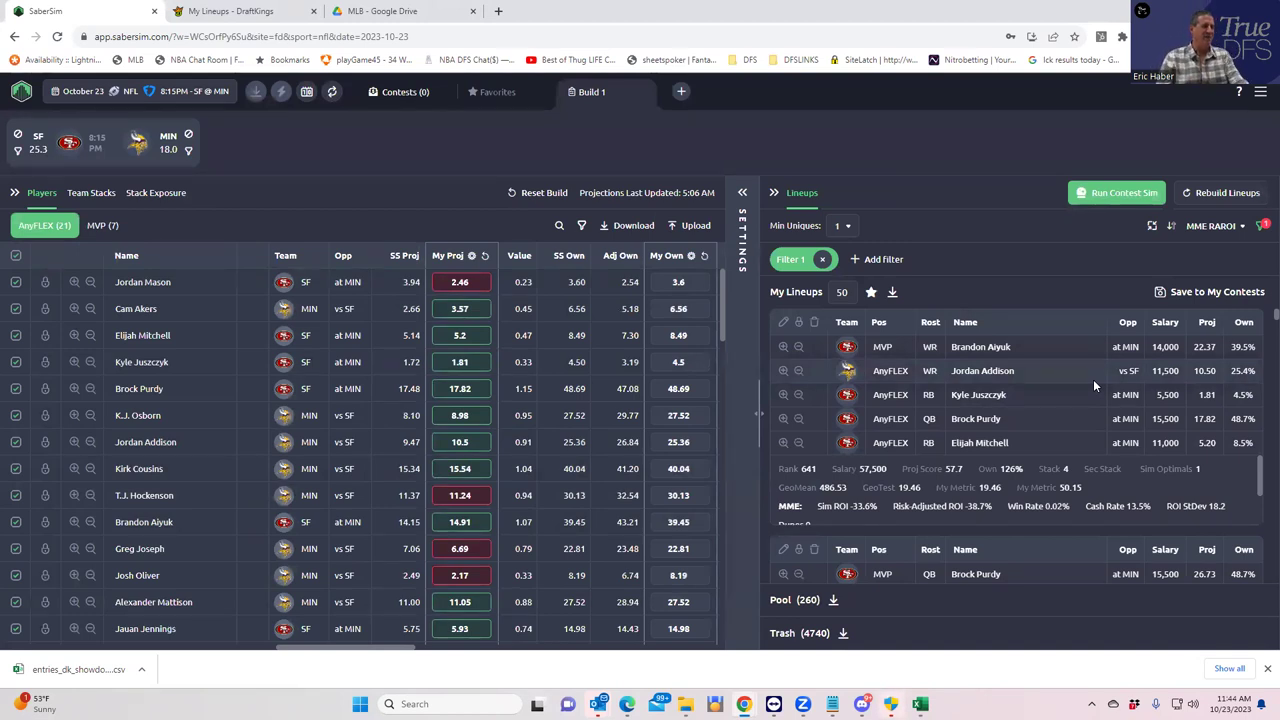
pyautogui.click(824, 261)
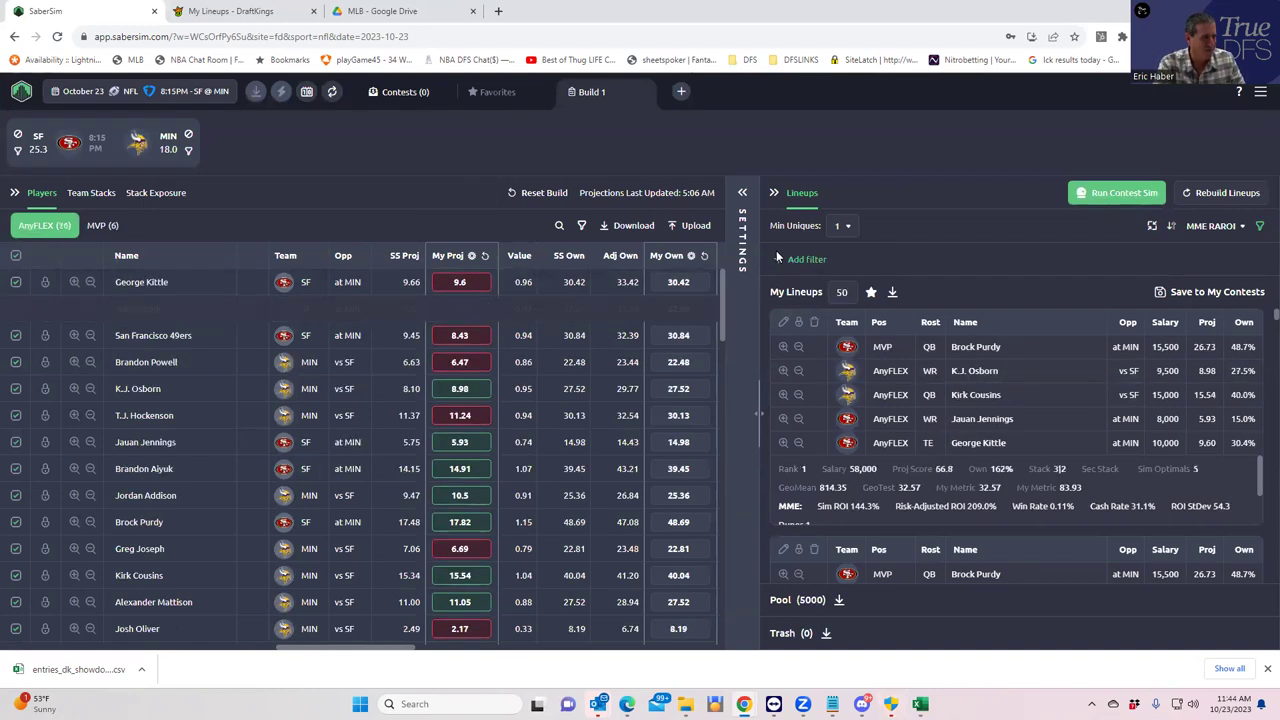
# - Add a lineup pool filter showing lineups with GeoTest less than 18
pyautogui.click(775, 260)
pyautogui.click(528, 346)
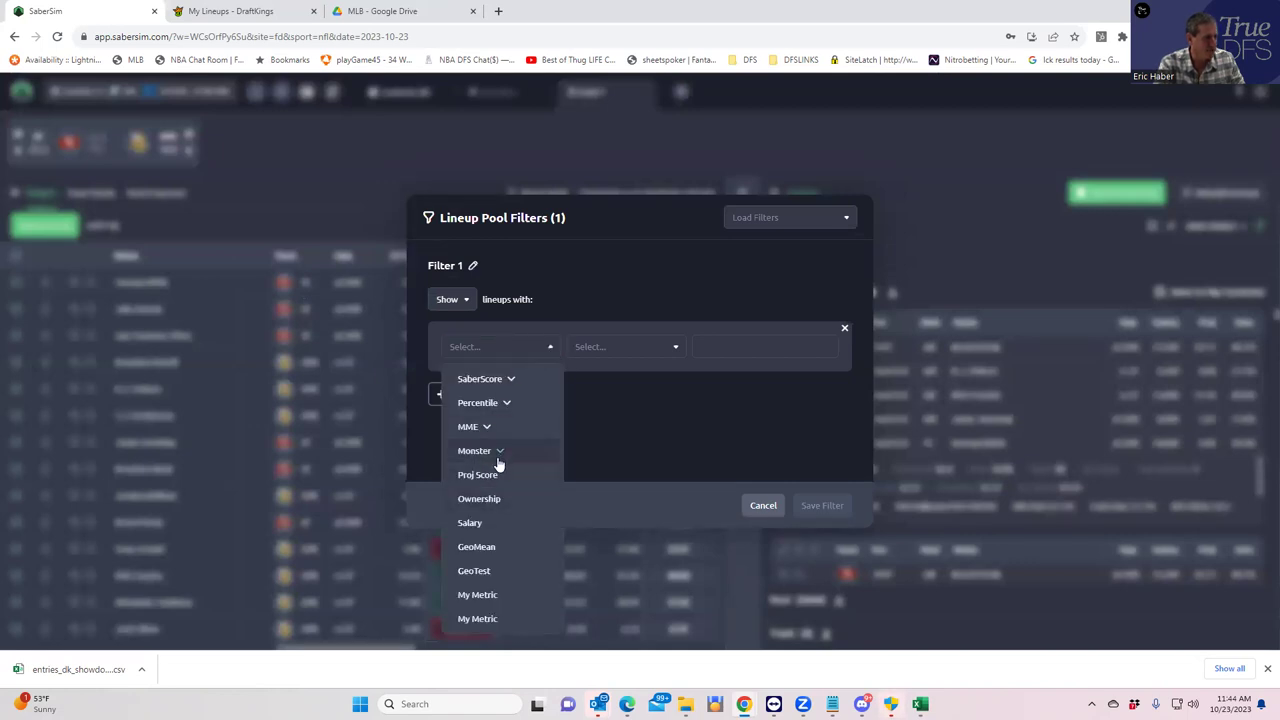
pyautogui.click(474, 571)
pyautogui.click(604, 358)
pyautogui.click(605, 360)
pyautogui.click(603, 360)
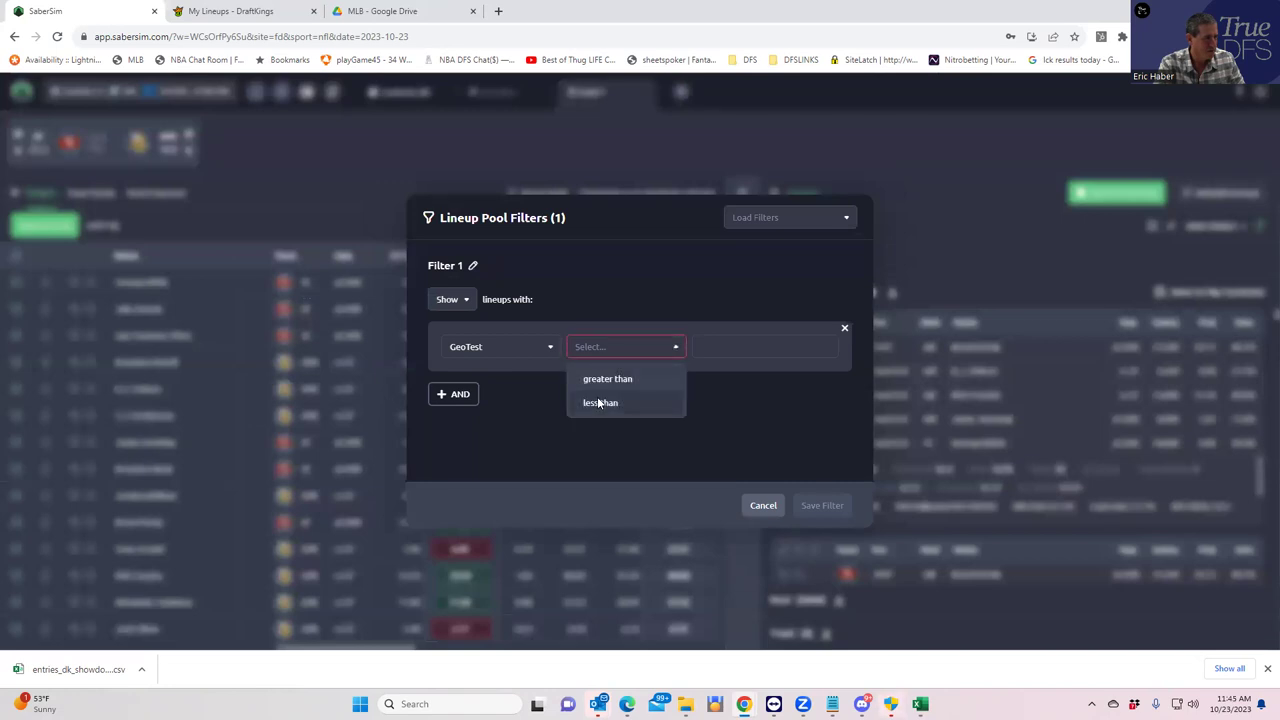
pyautogui.click(600, 403)
pyautogui.click(726, 347)
pyautogui.write('18')
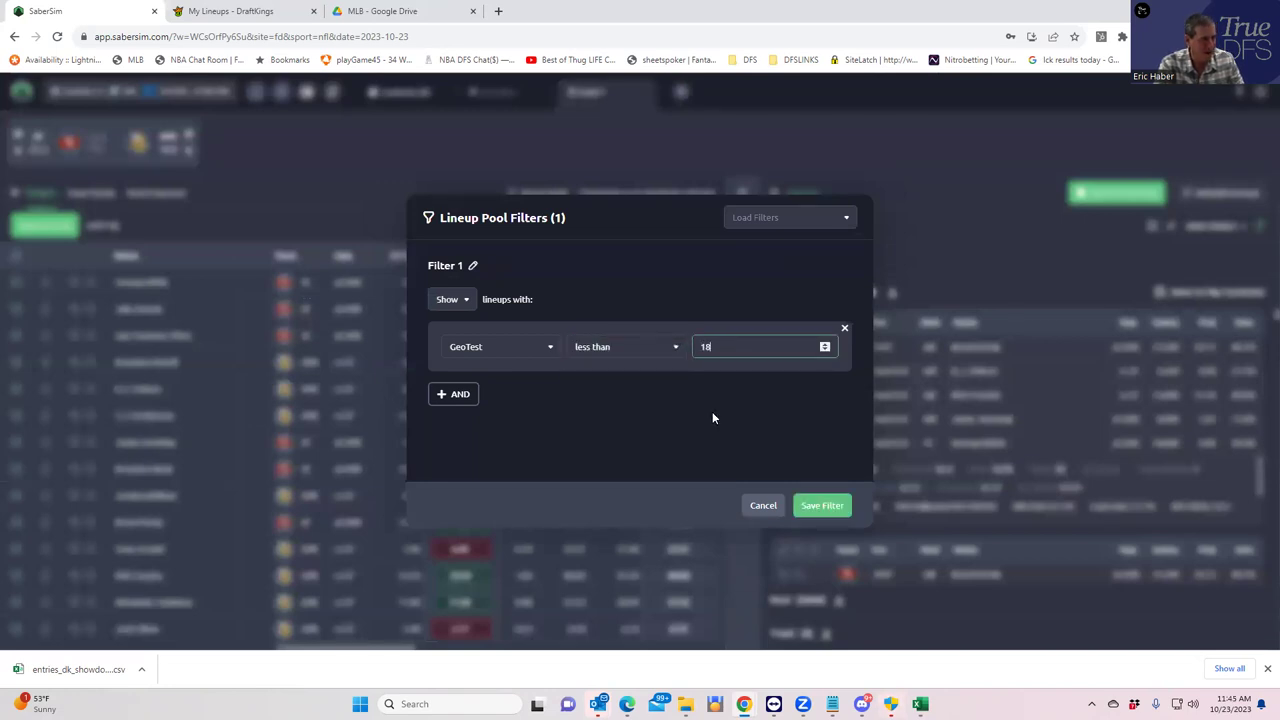
pyautogui.click(822, 505)
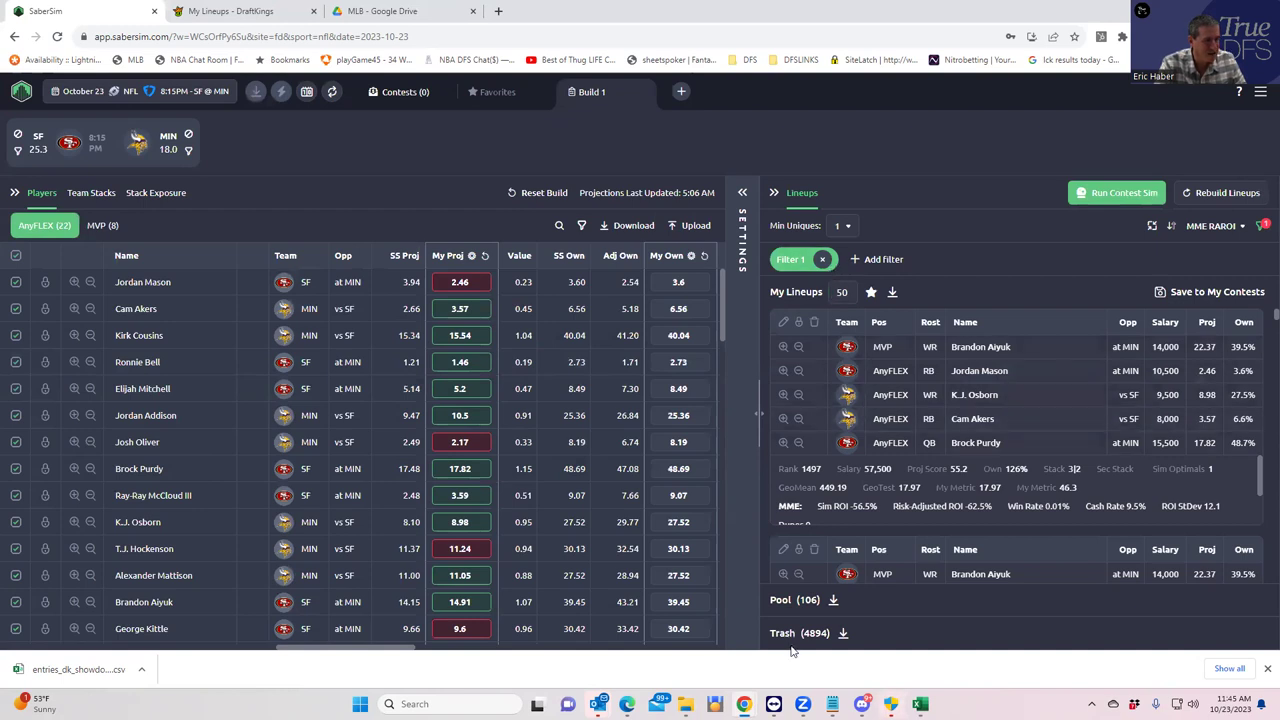
# - Switch to the GeoMean workbook in Excel and set the number of dupes to 10
pyautogui.moveTo(920, 704)
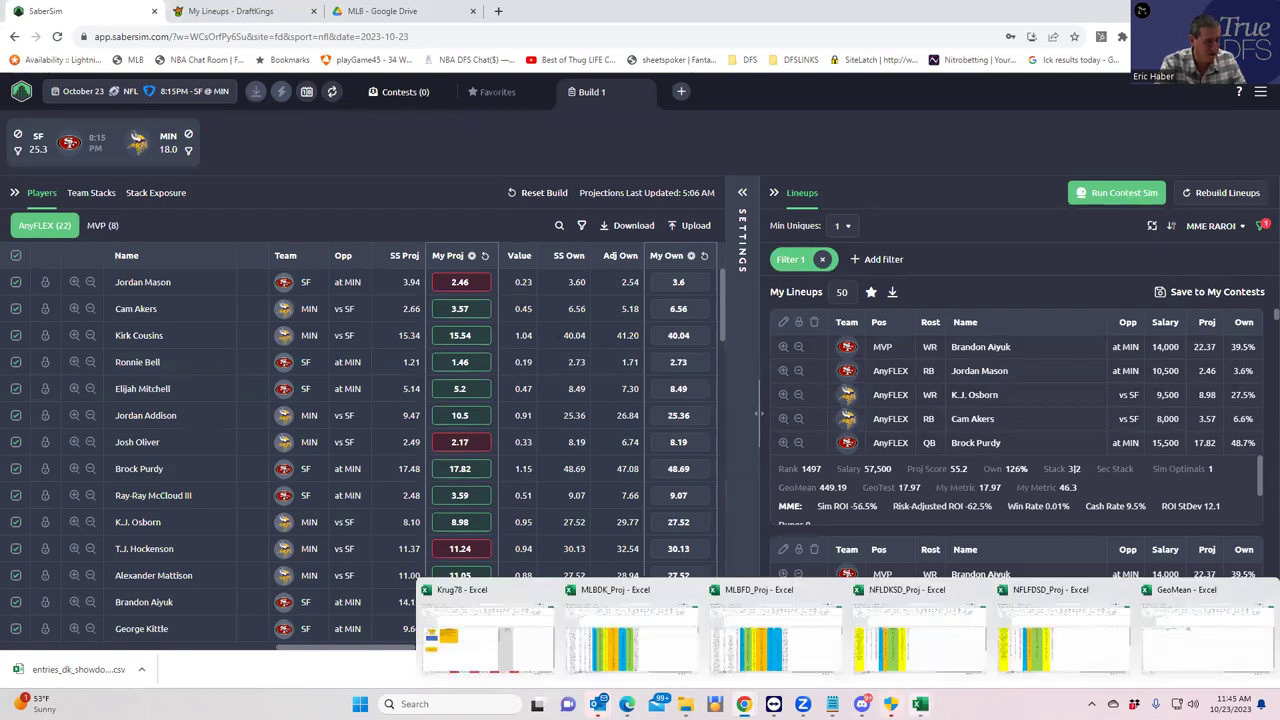
pyautogui.click(1190, 624)
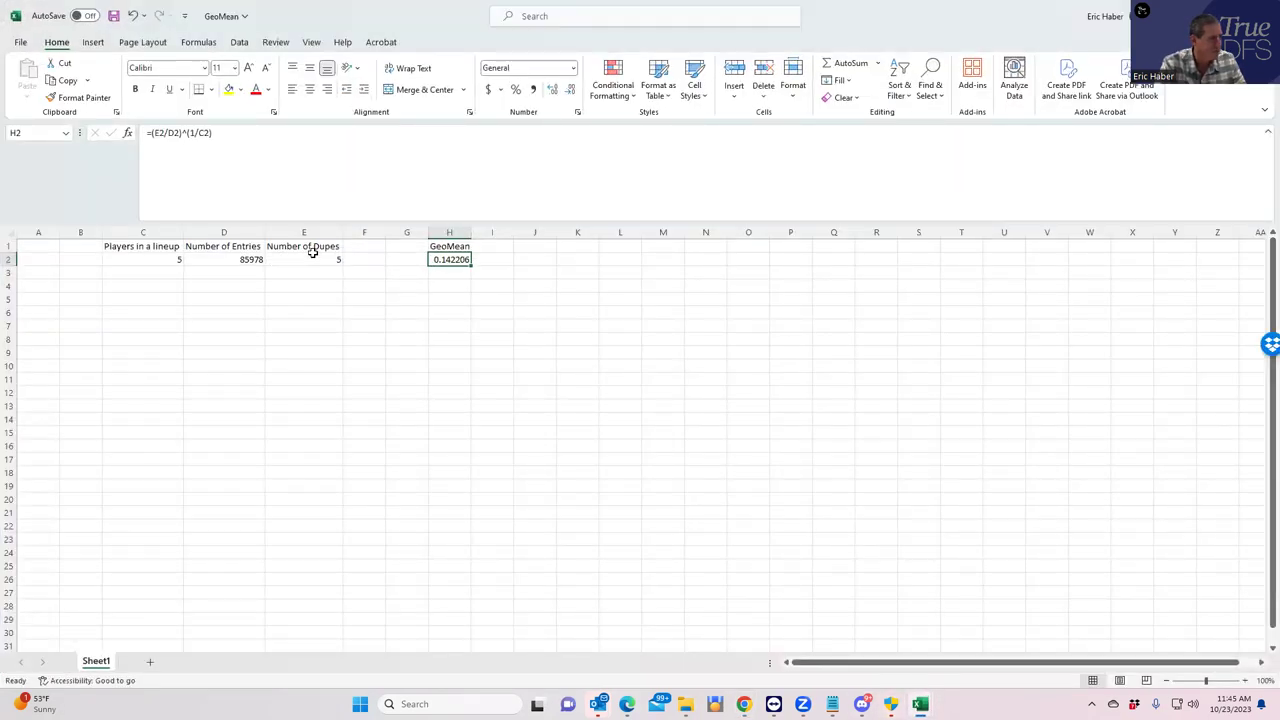
pyautogui.click(313, 254)
pyautogui.write('10')
pyautogui.press('Return')
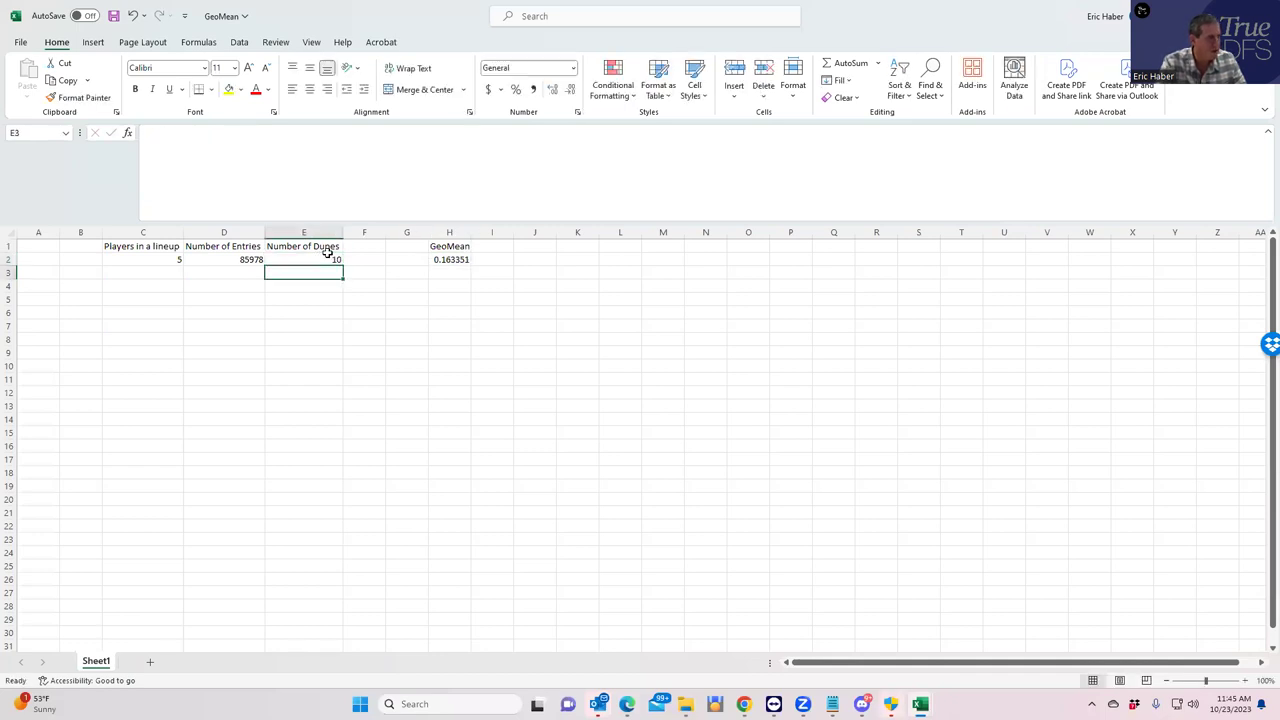
# - Set the number of dupes to 15 to recalculate the GeoMean, and return to SaberSim
pyautogui.click(330, 258)
pyautogui.write('15')
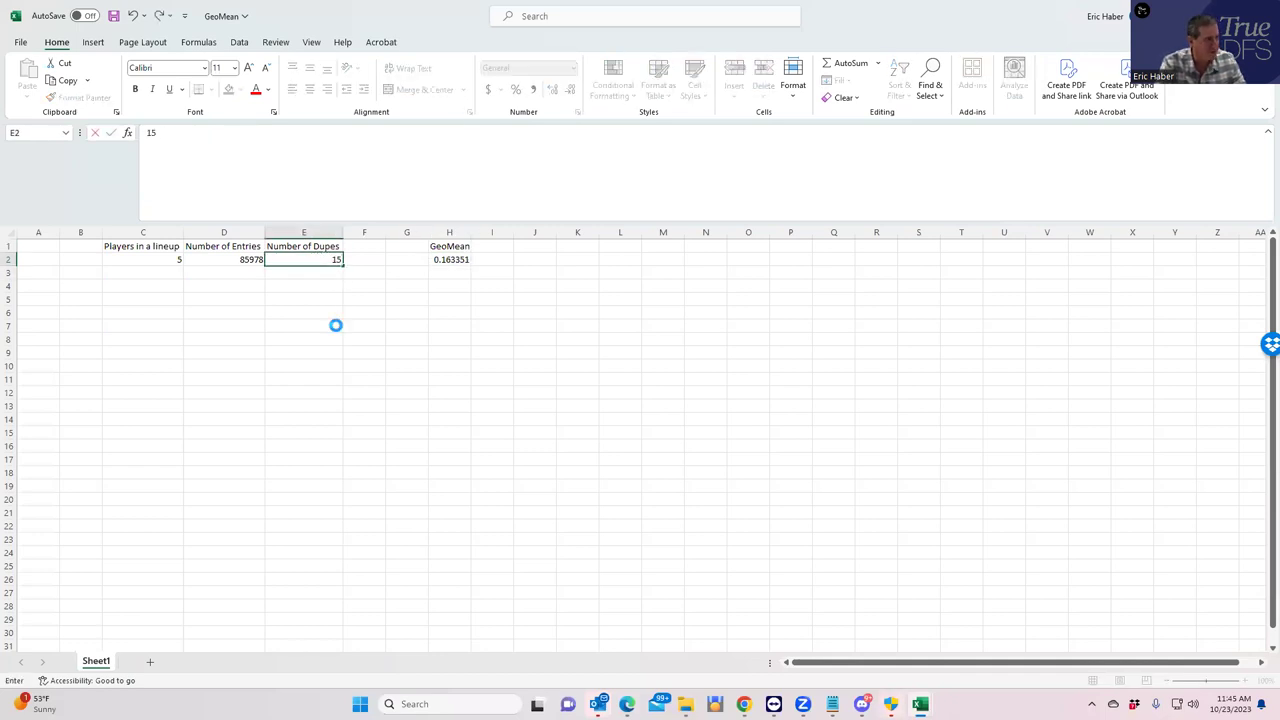
pyautogui.click(336, 325)
pyautogui.click(334, 261)
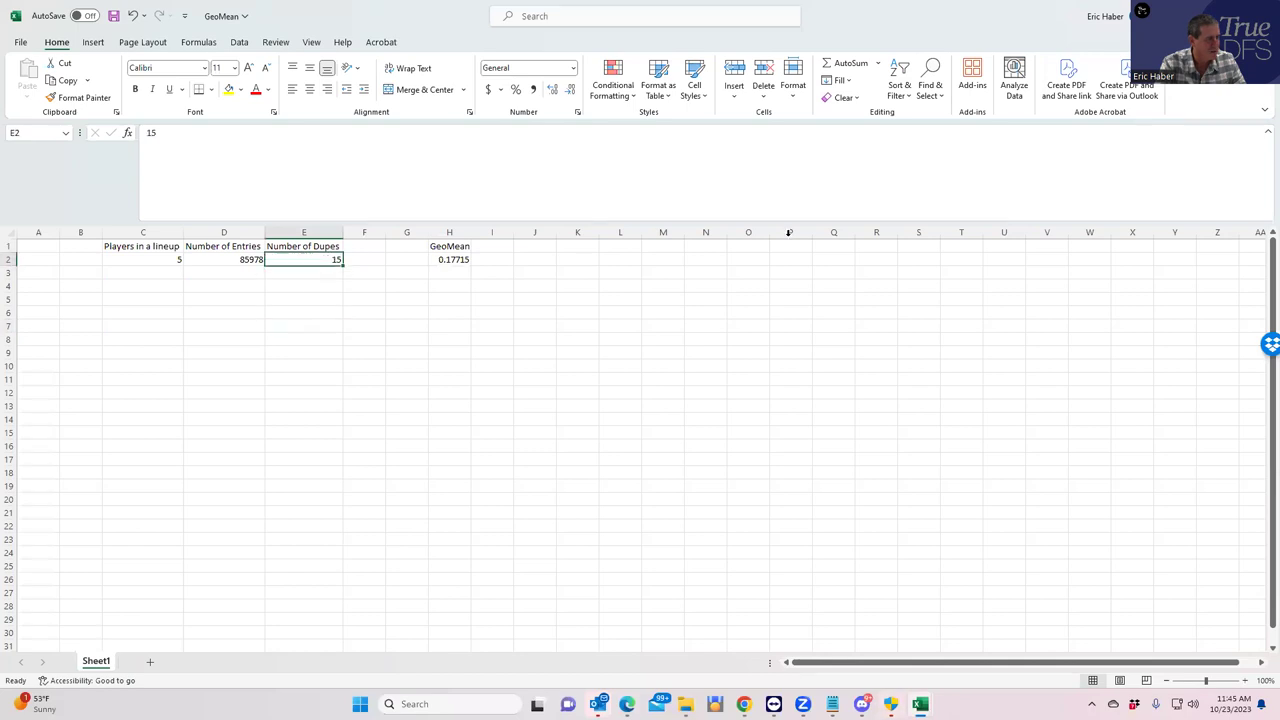
pyautogui.click(1165, 16)
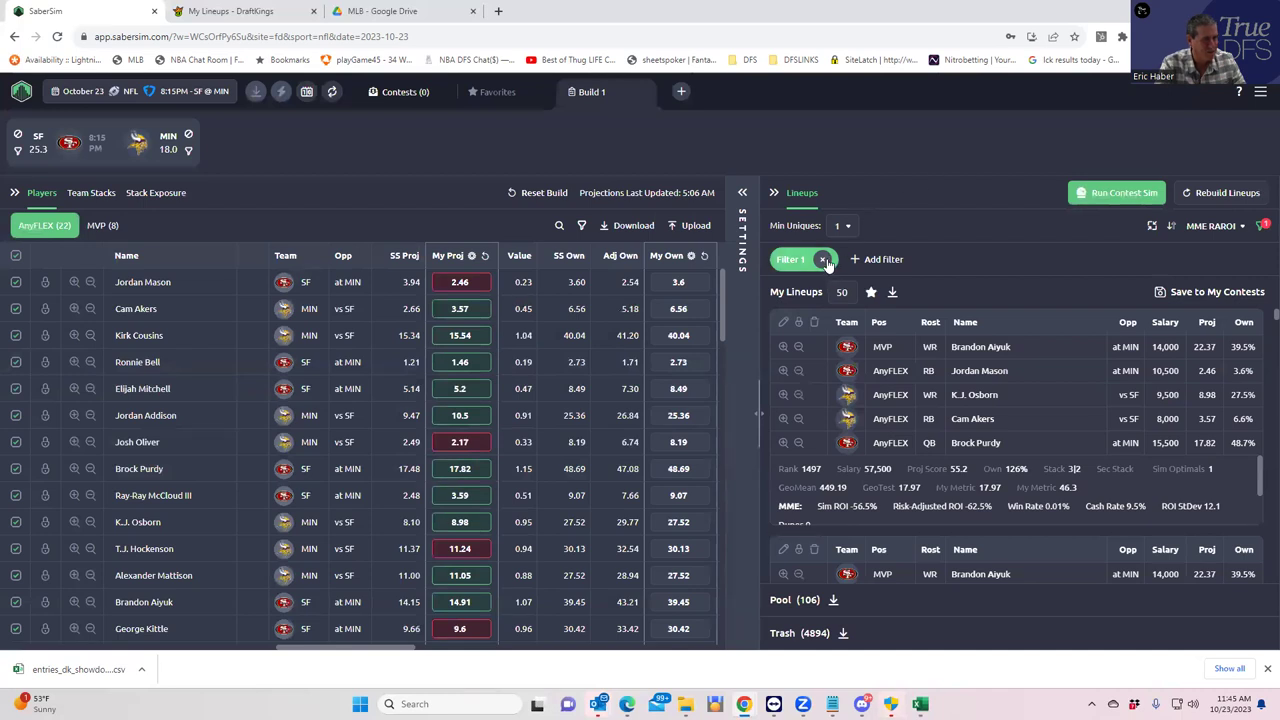
# - Replace the GeoTest filter with a lineup pool filter showing lineups with GeoMean less than 16
pyautogui.click(823, 260)
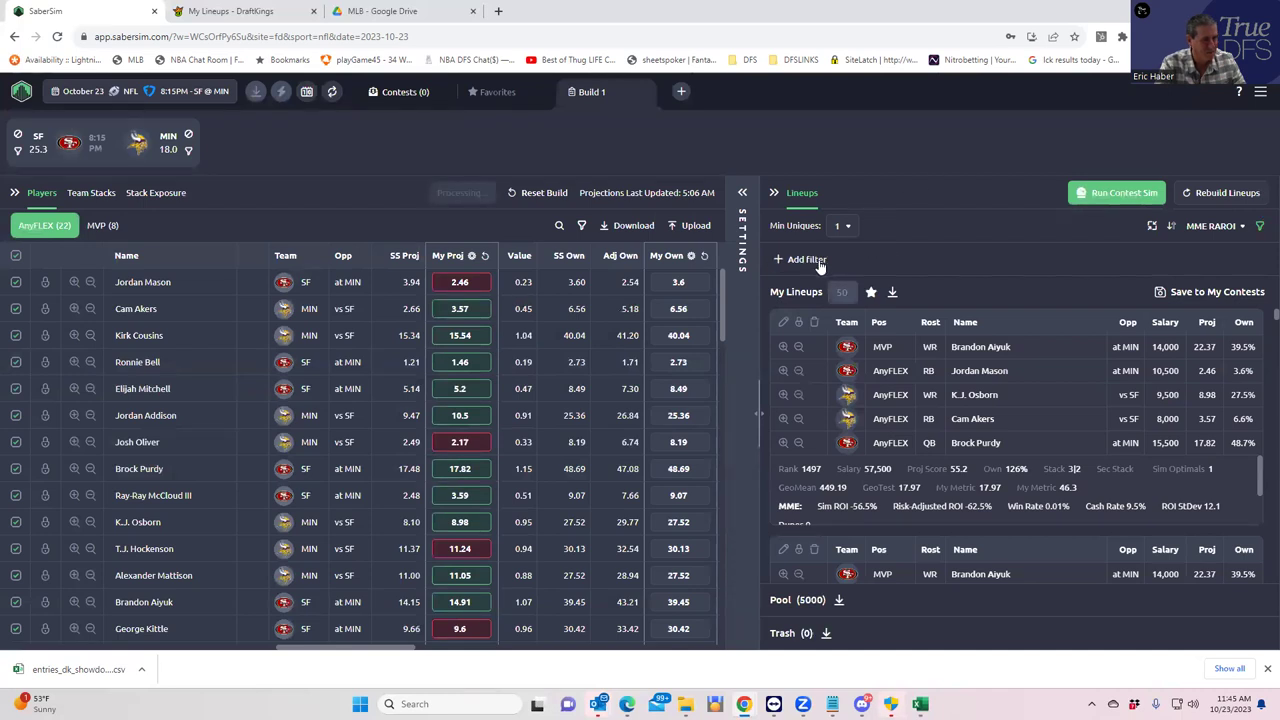
pyautogui.click(777, 259)
pyautogui.click(513, 352)
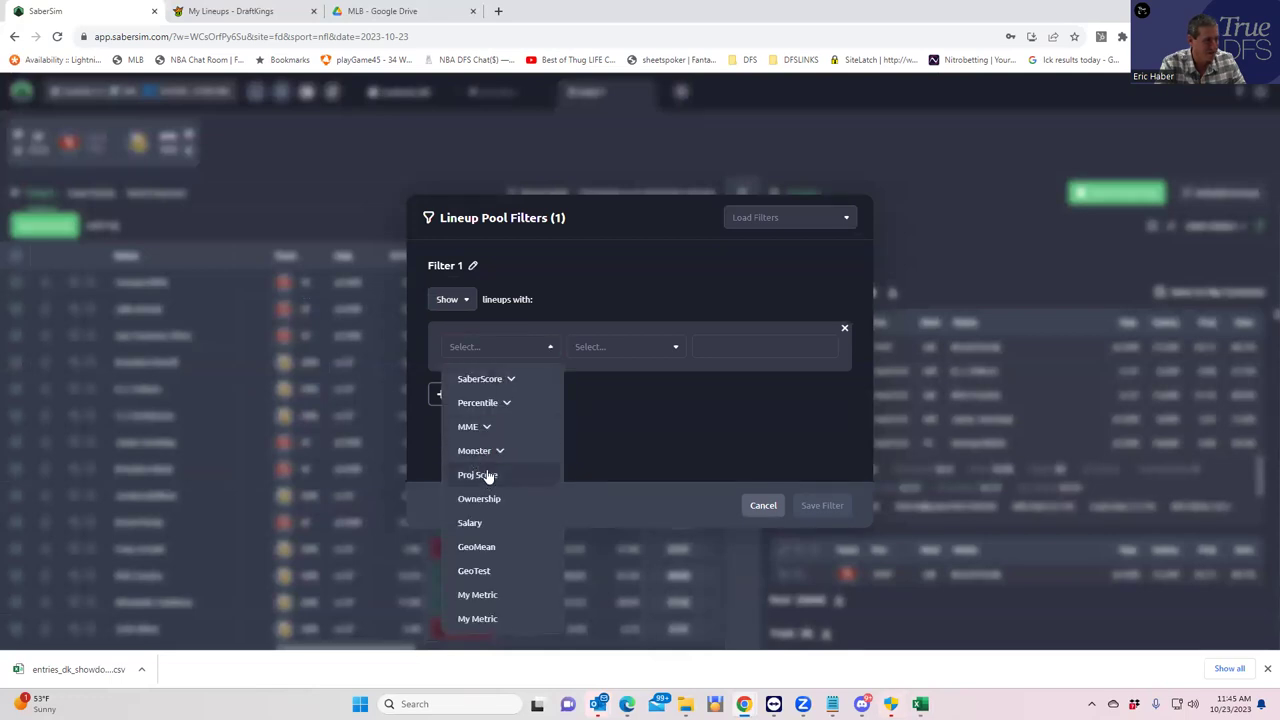
pyautogui.click(476, 546)
pyautogui.click(623, 352)
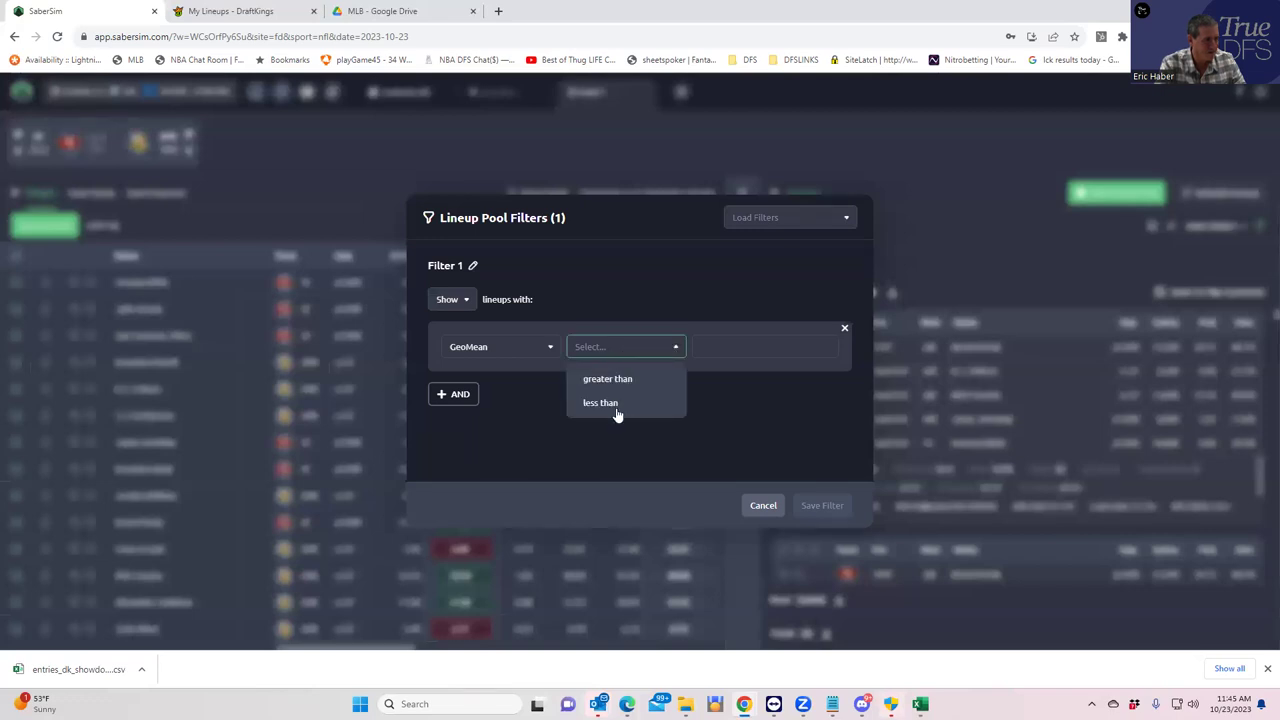
pyautogui.click(611, 405)
pyautogui.click(721, 348)
pyautogui.write('16')
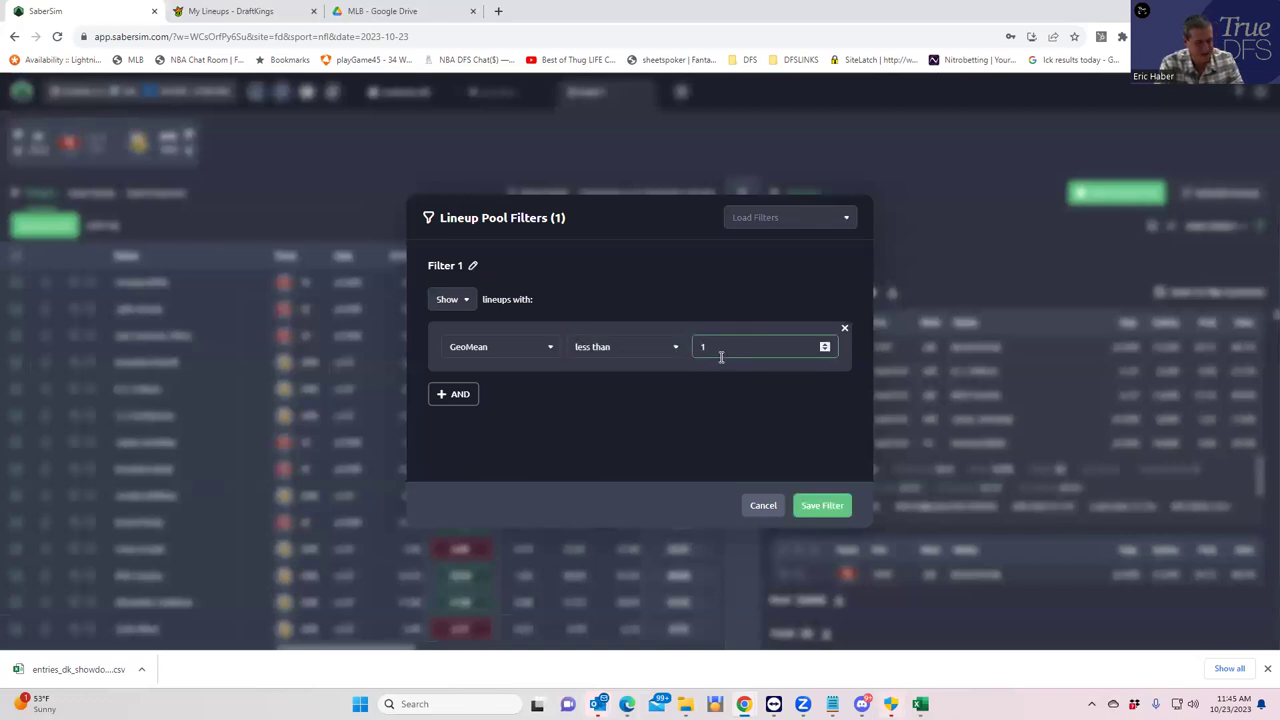
pyautogui.click(814, 508)
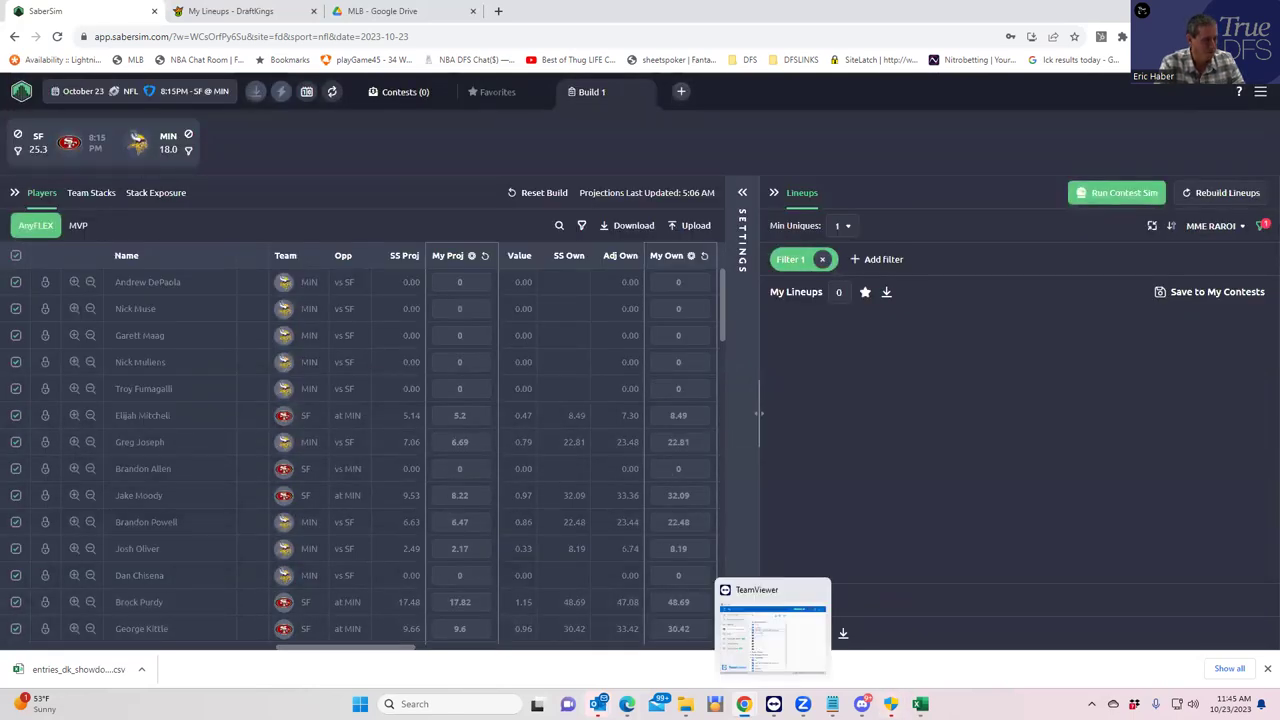
# - Set the number of dupes back to 10 in the GeoMean workbook in Excel, and return to SaberSim
pyautogui.moveTo(920, 704)
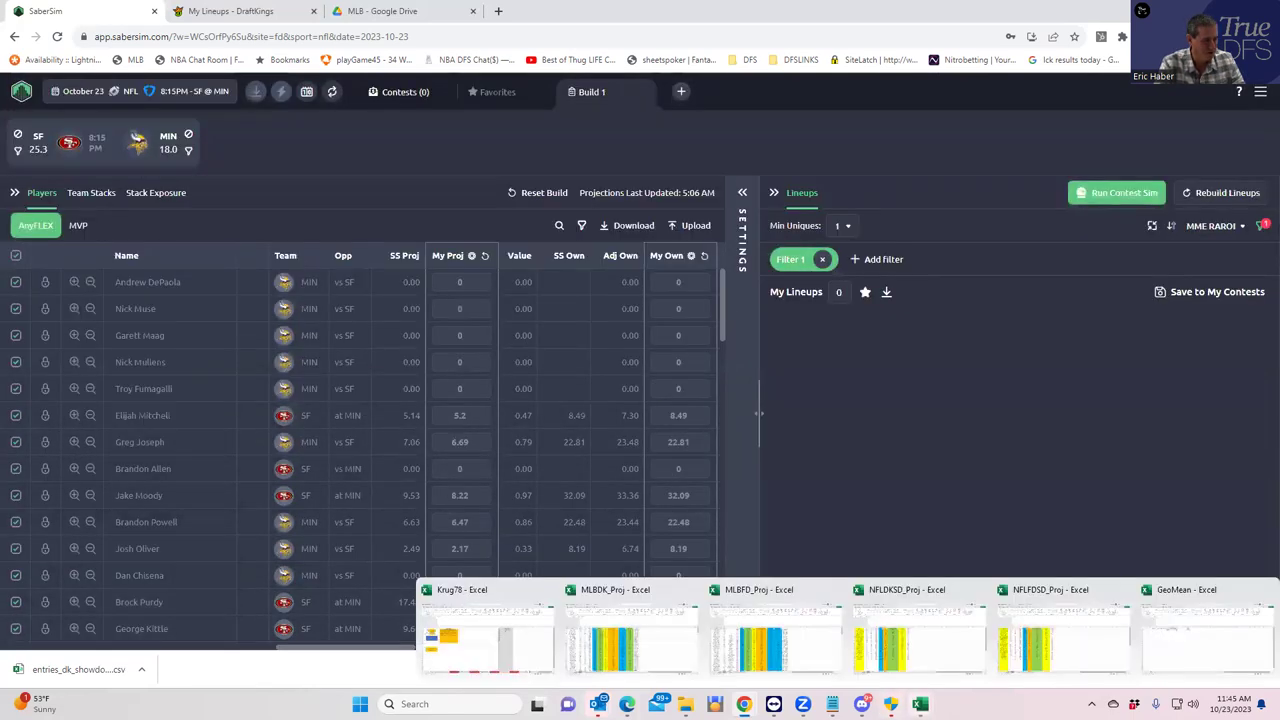
pyautogui.click(1180, 634)
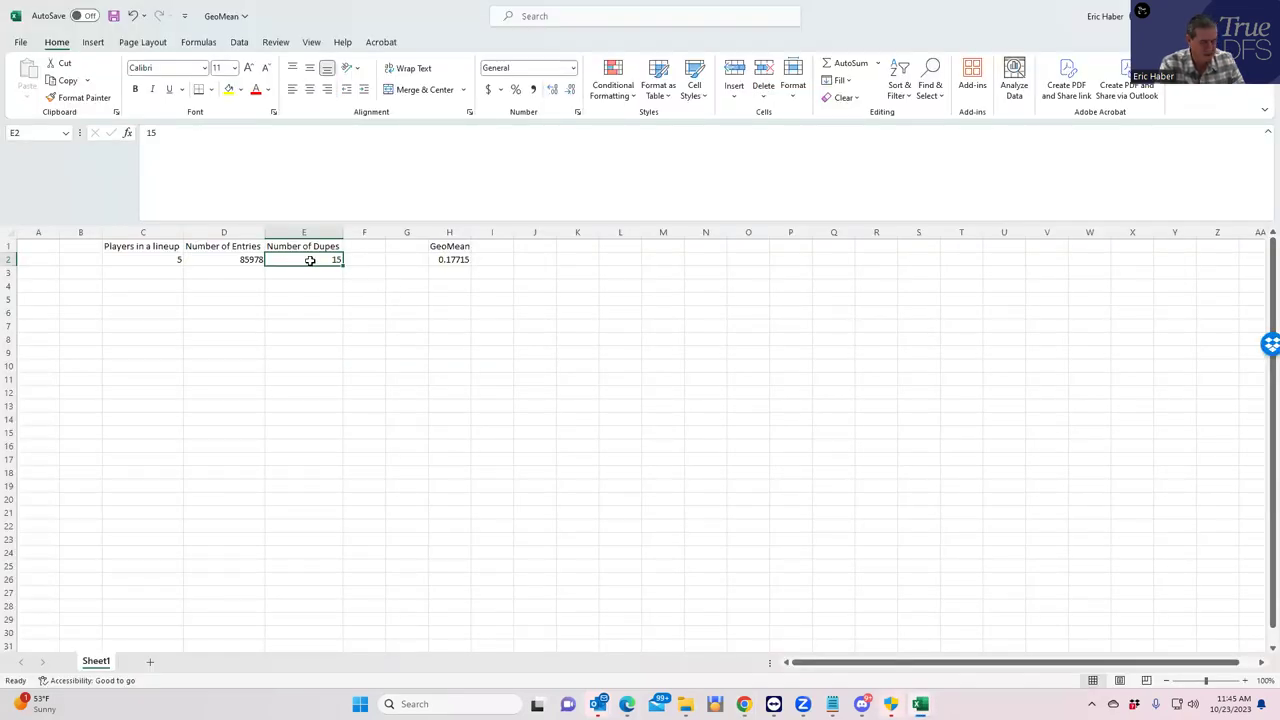
pyautogui.write('10')
pyautogui.click(328, 349)
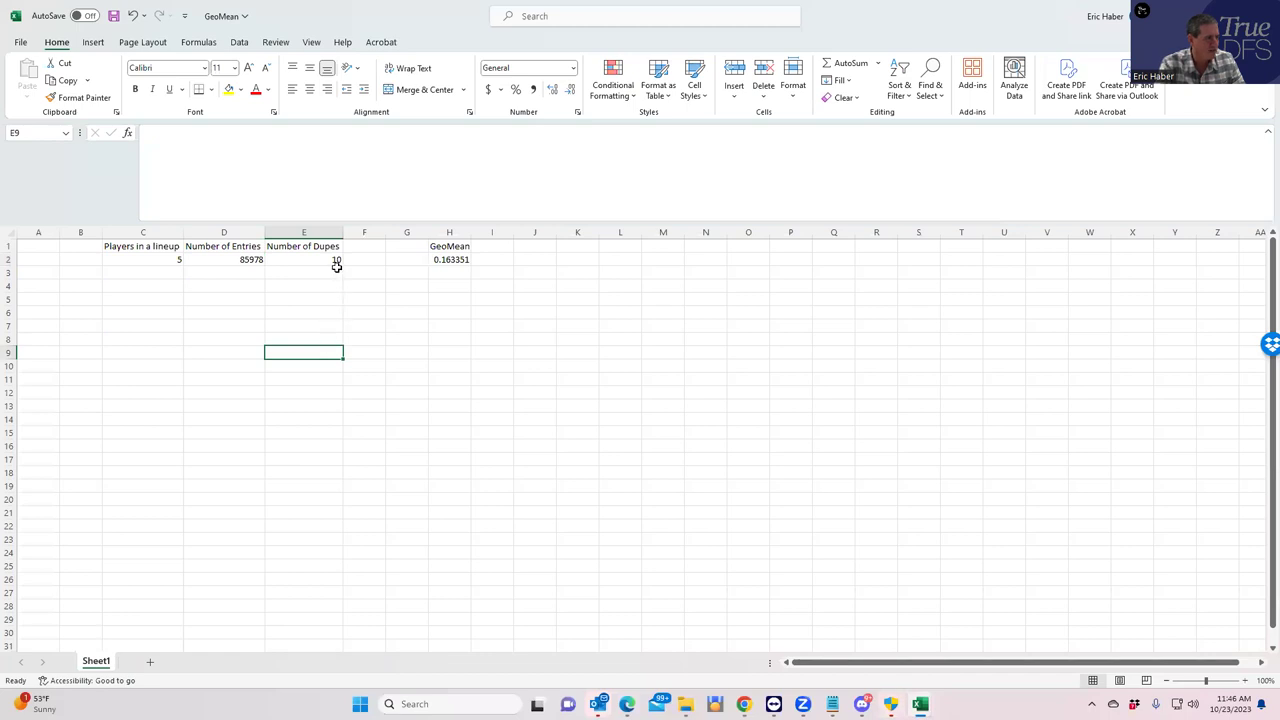
pyautogui.hotkey('alt', 'Tab')
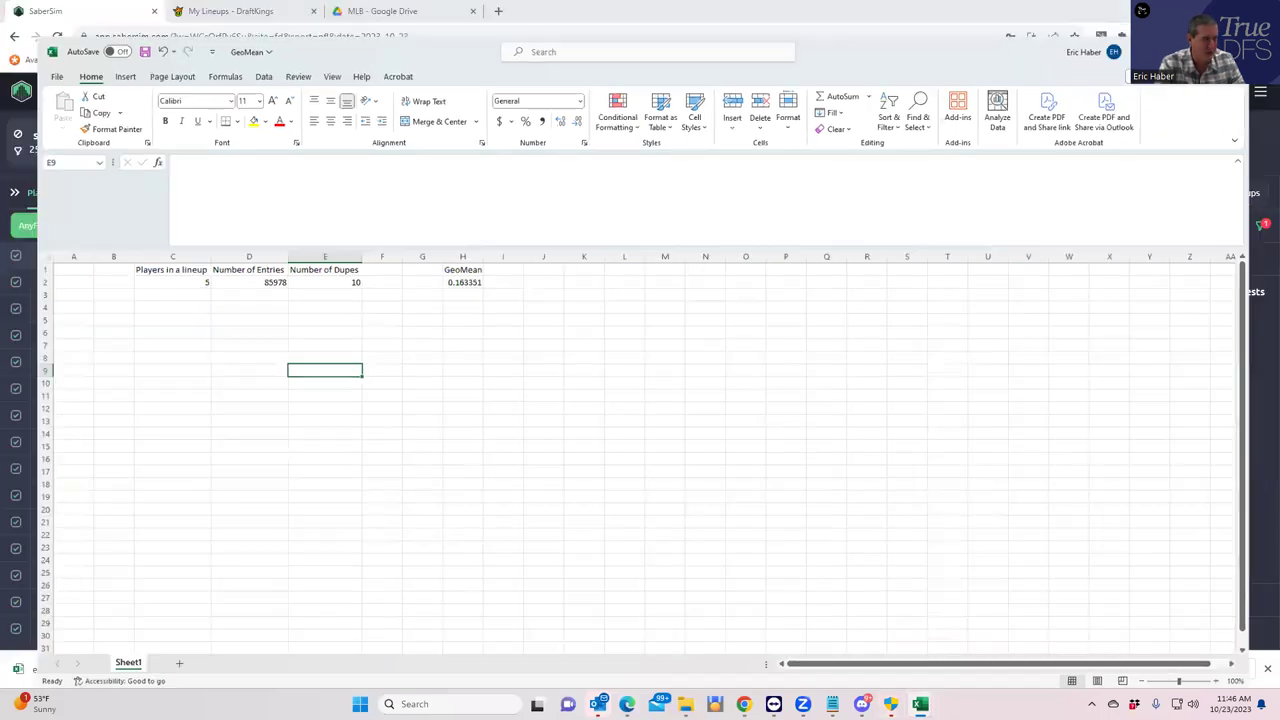
# - Replace the existing lineup pool filter with one showing lineups with GeoMean less than 17
pyautogui.click(823, 259)
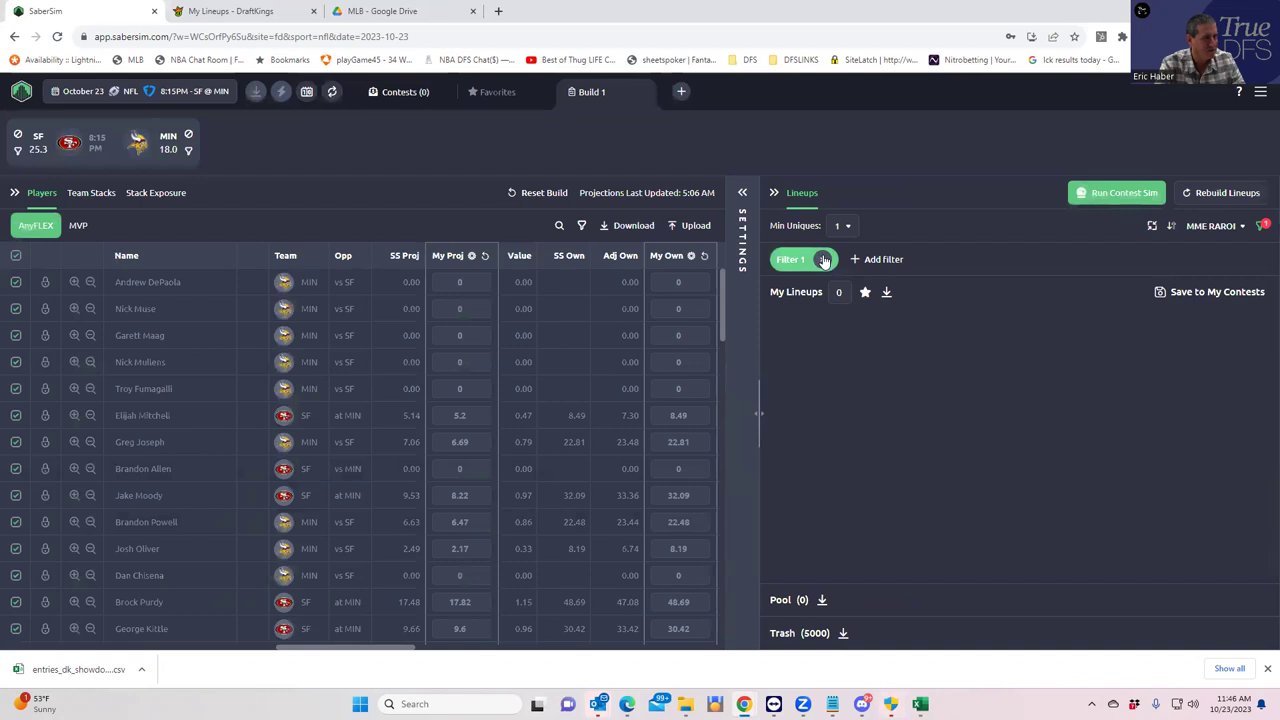
pyautogui.click(782, 259)
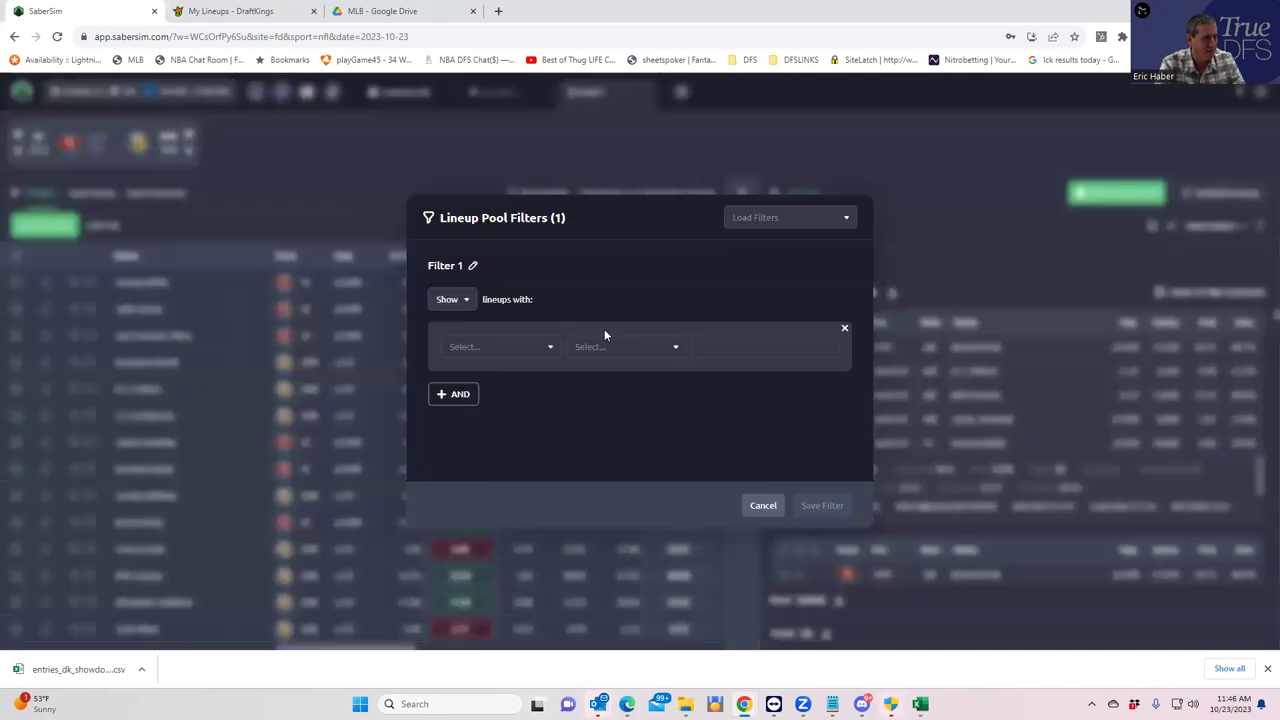
pyautogui.click(494, 347)
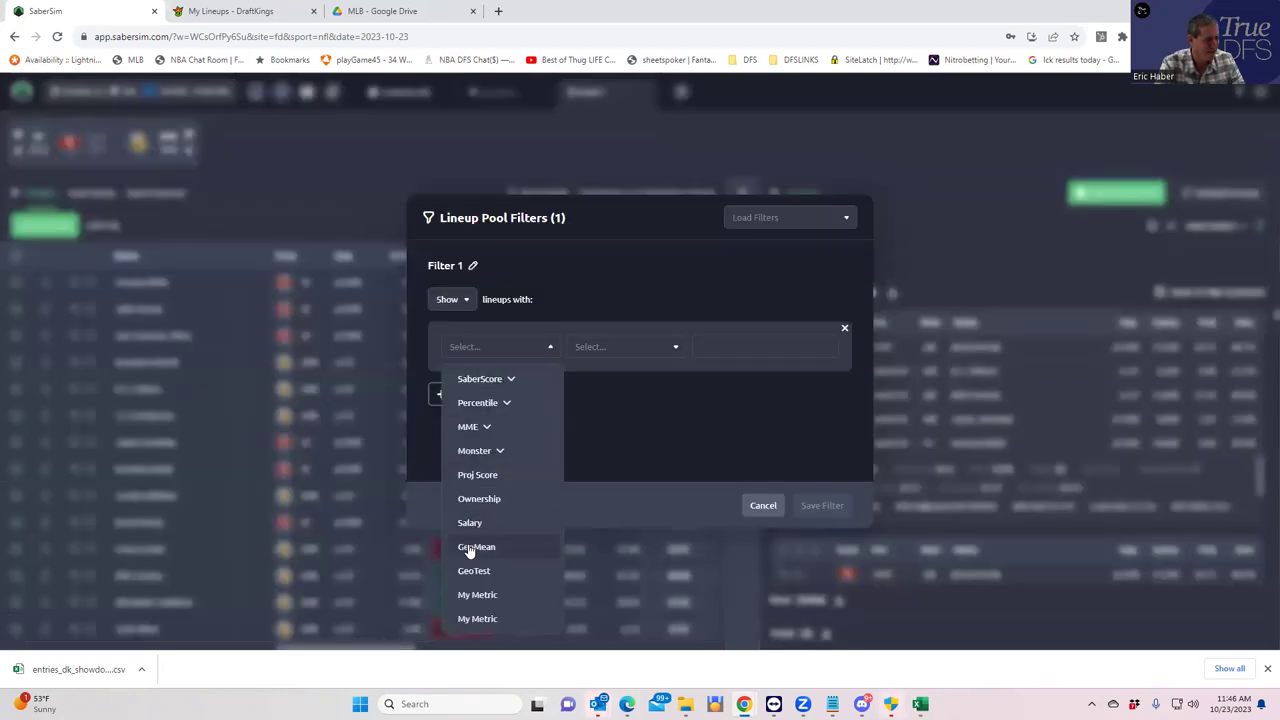
pyautogui.click(470, 547)
pyautogui.click(620, 358)
pyautogui.click(604, 403)
pyautogui.click(717, 351)
pyautogui.write('17')
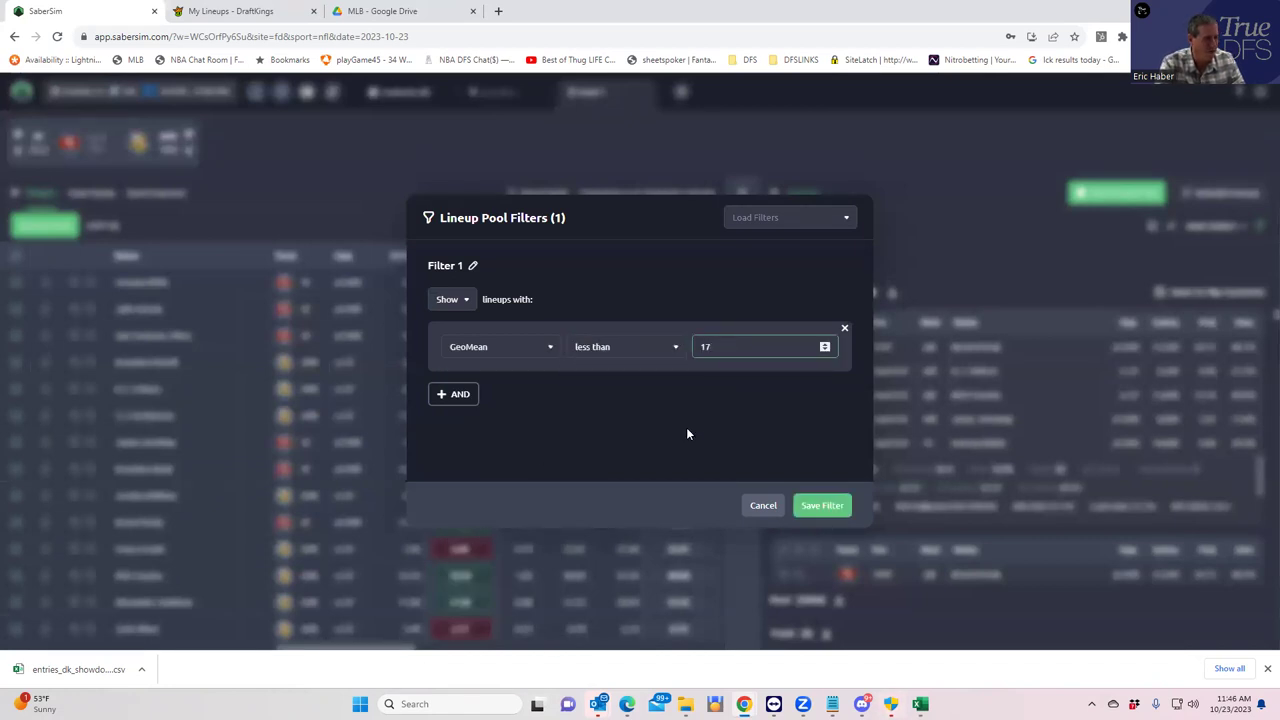
pyautogui.click(822, 505)
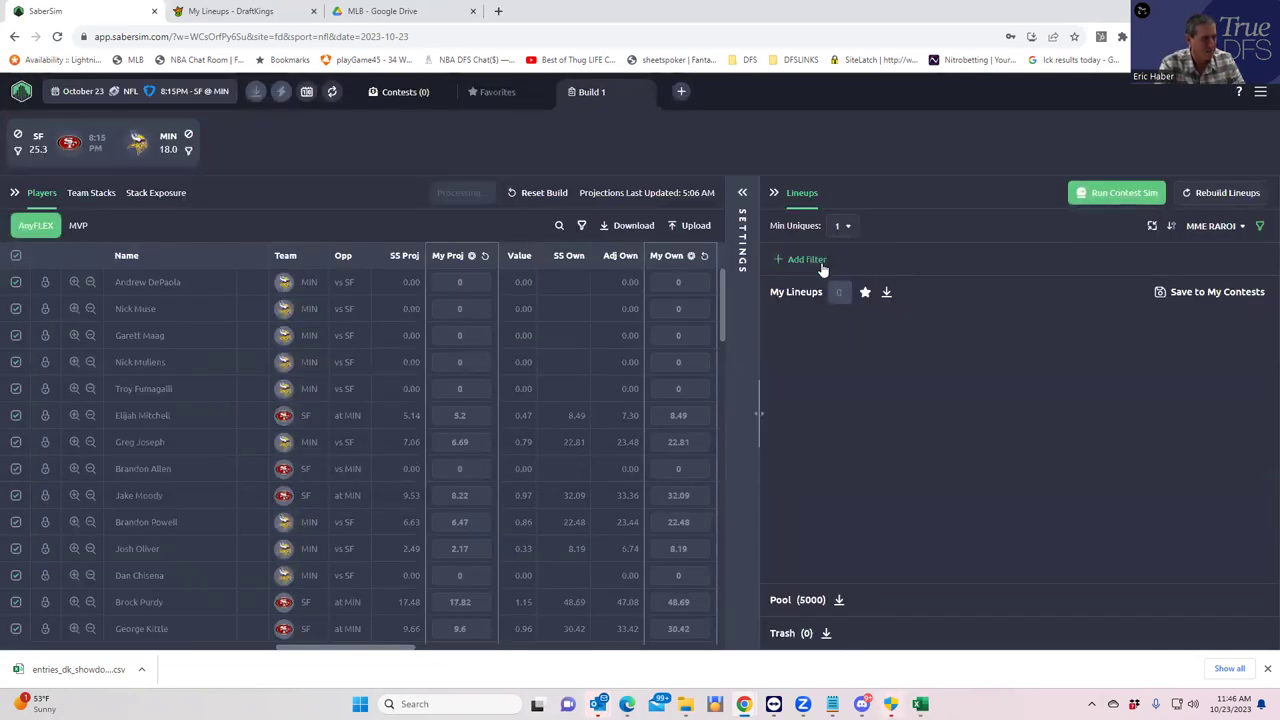
# - Replace the lineup pool filter with one showing lineups with GeoMean less than 18
pyautogui.click(822, 260)
pyautogui.click(780, 262)
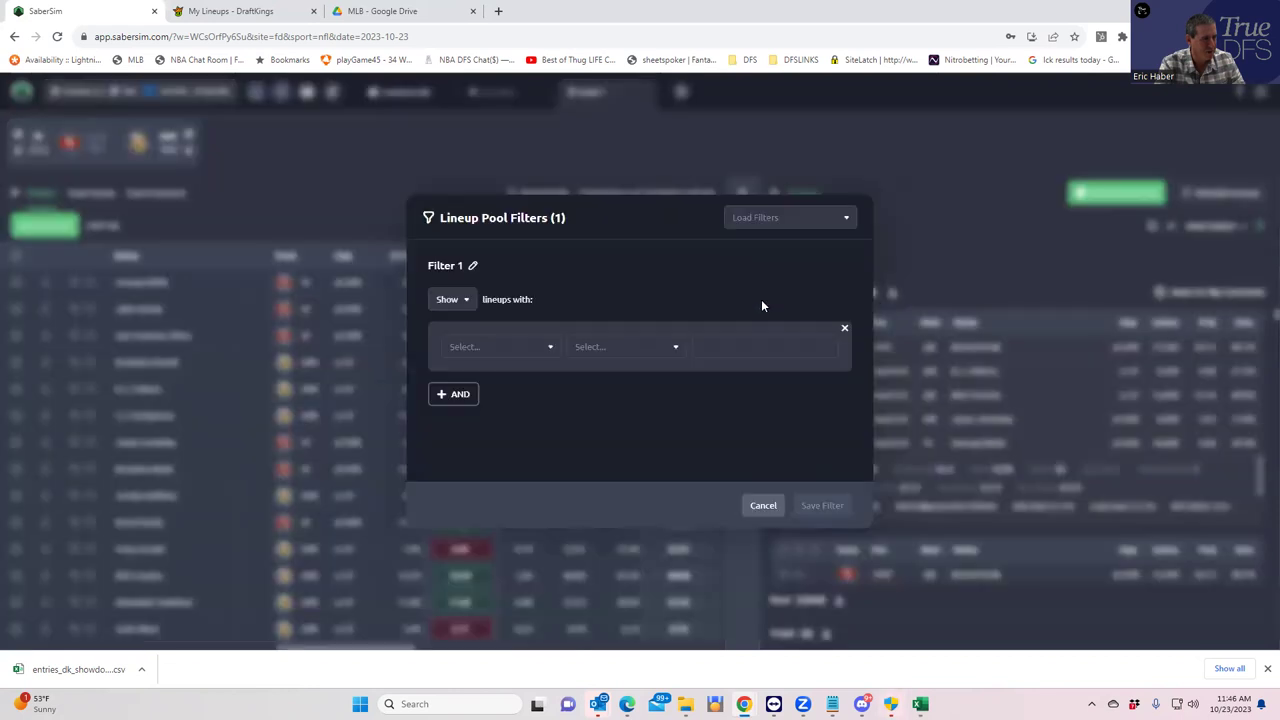
pyautogui.click(511, 348)
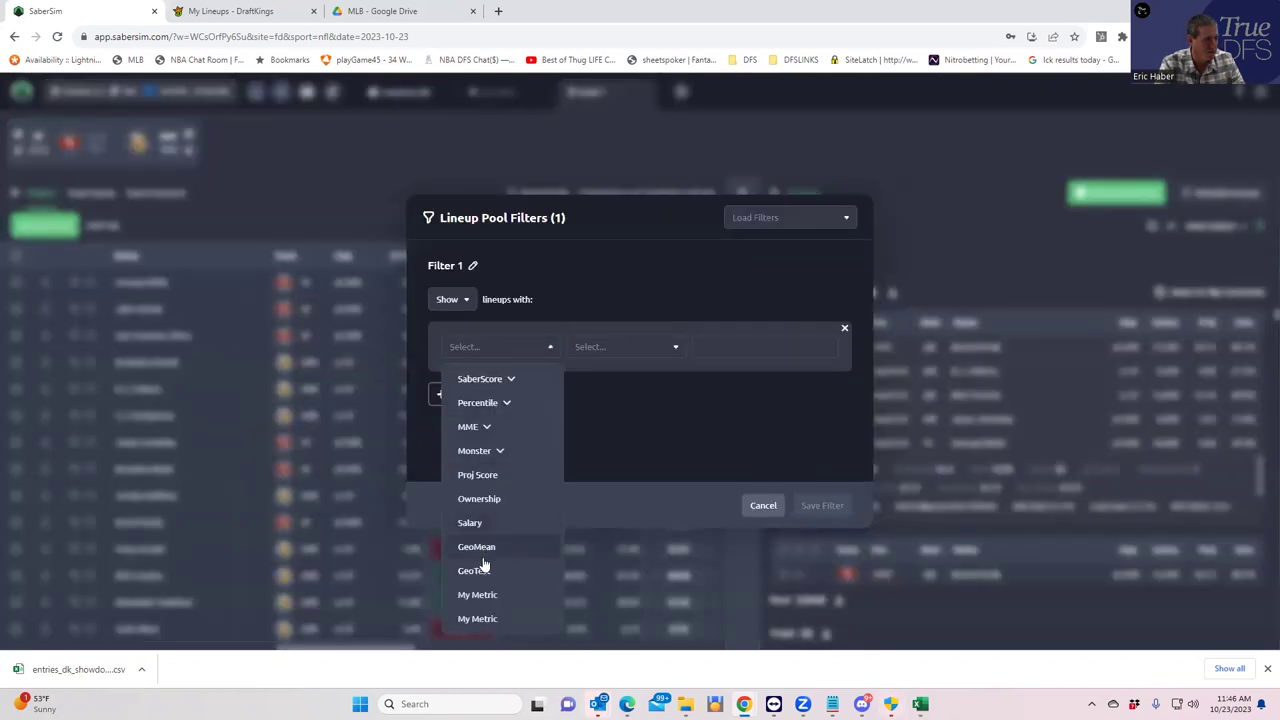
pyautogui.click(486, 548)
pyautogui.click(628, 356)
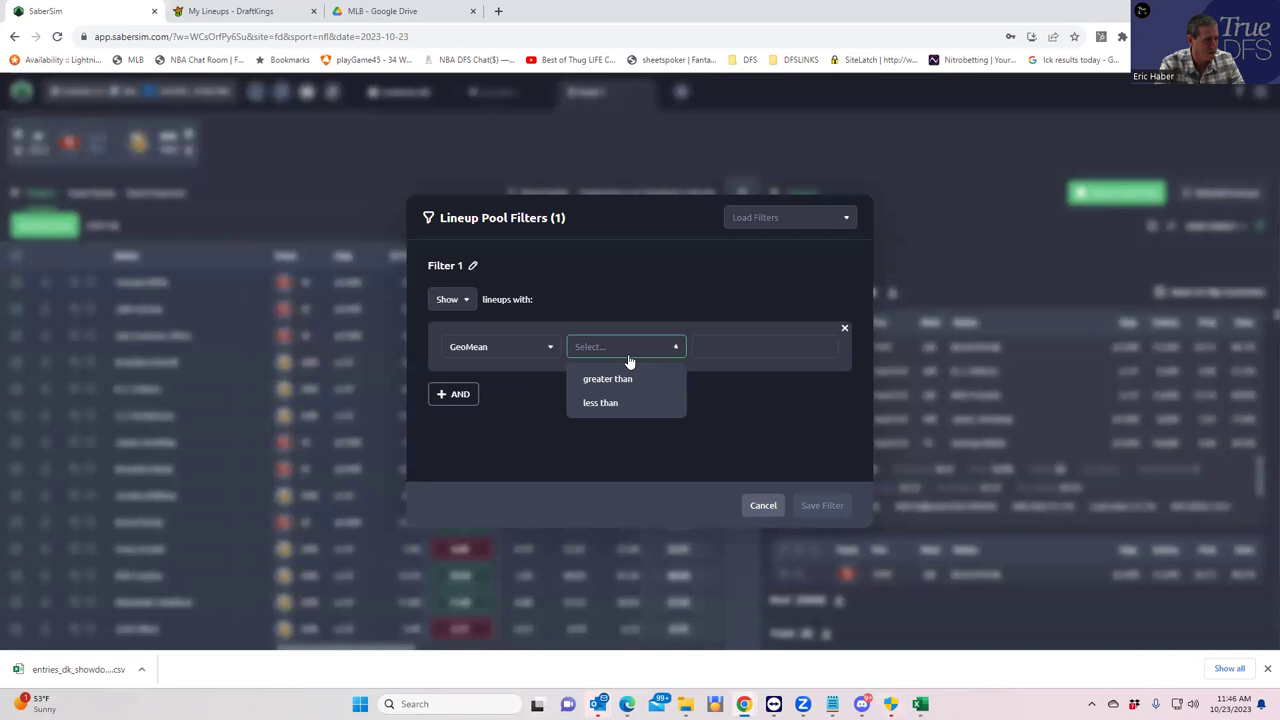
pyautogui.click(603, 403)
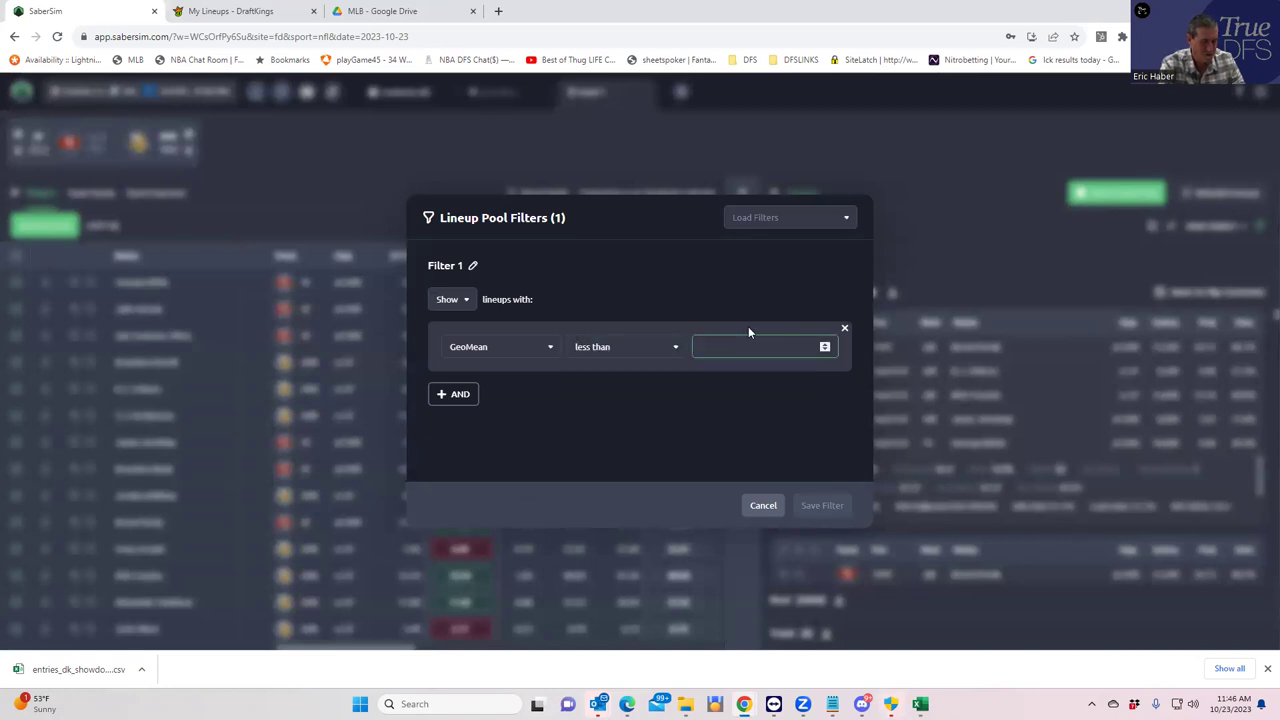
pyautogui.write('18')
pyautogui.press('Return')
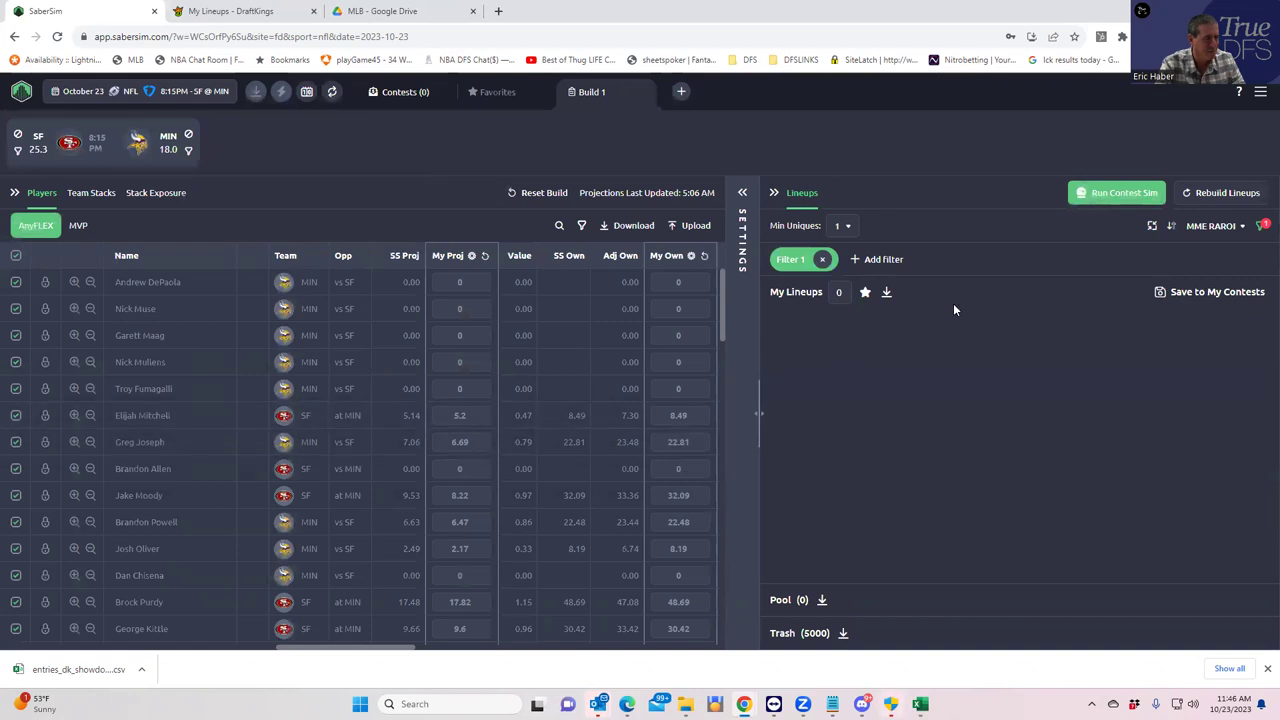
# - Replace the lineup pool filter with one showing lineups with GeoMean less than 19
pyautogui.click(824, 260)
pyautogui.click(486, 348)
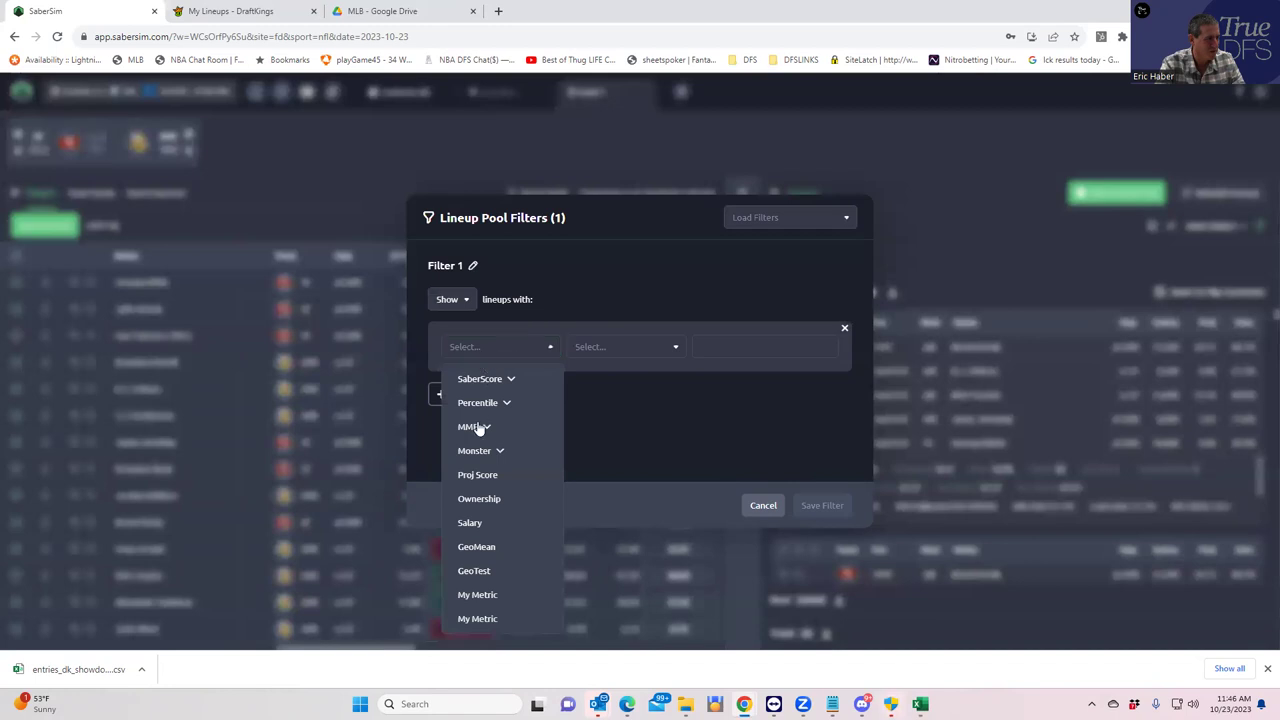
pyautogui.click(480, 546)
pyautogui.click(630, 349)
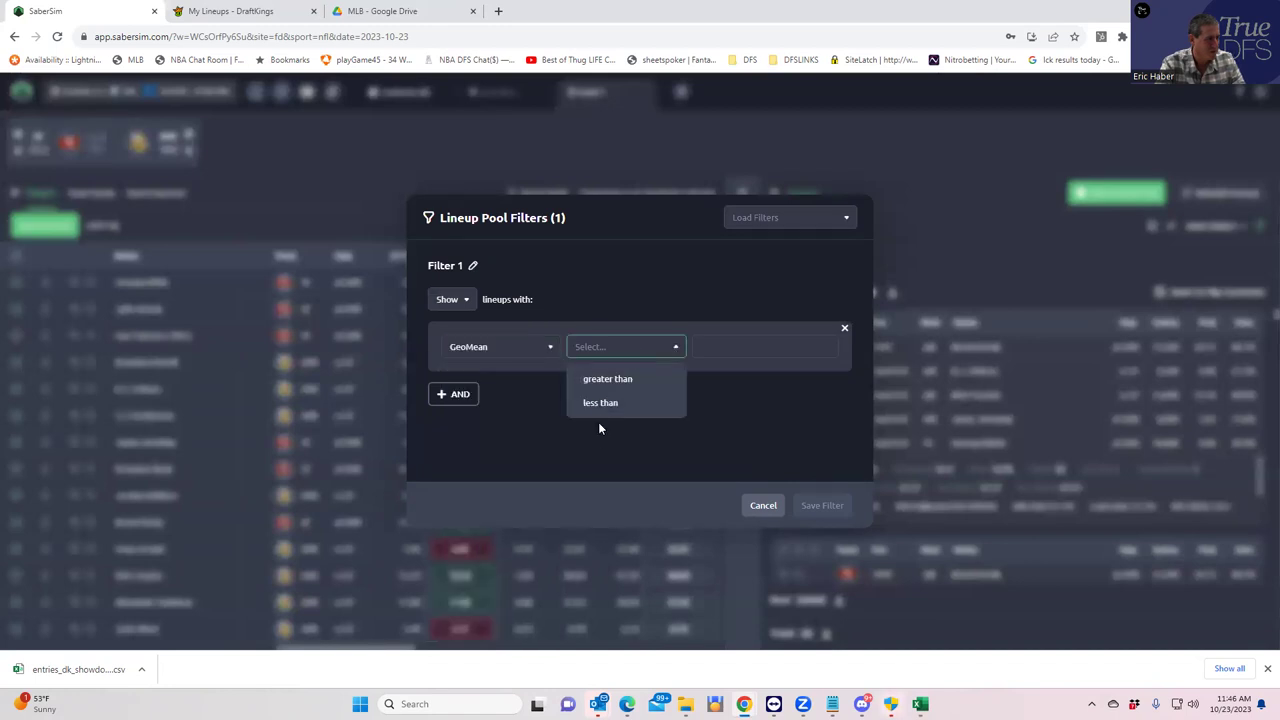
pyautogui.click(601, 403)
pyautogui.click(720, 346)
pyautogui.write('19')
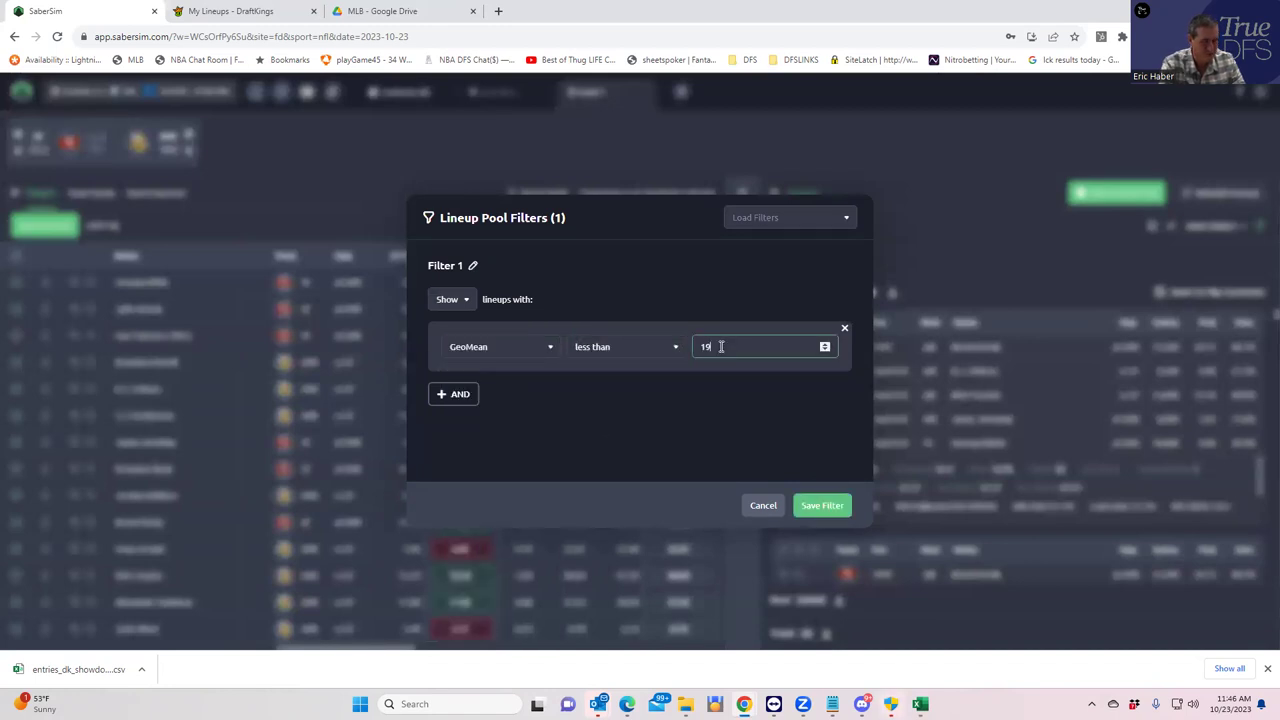
pyautogui.click(818, 505)
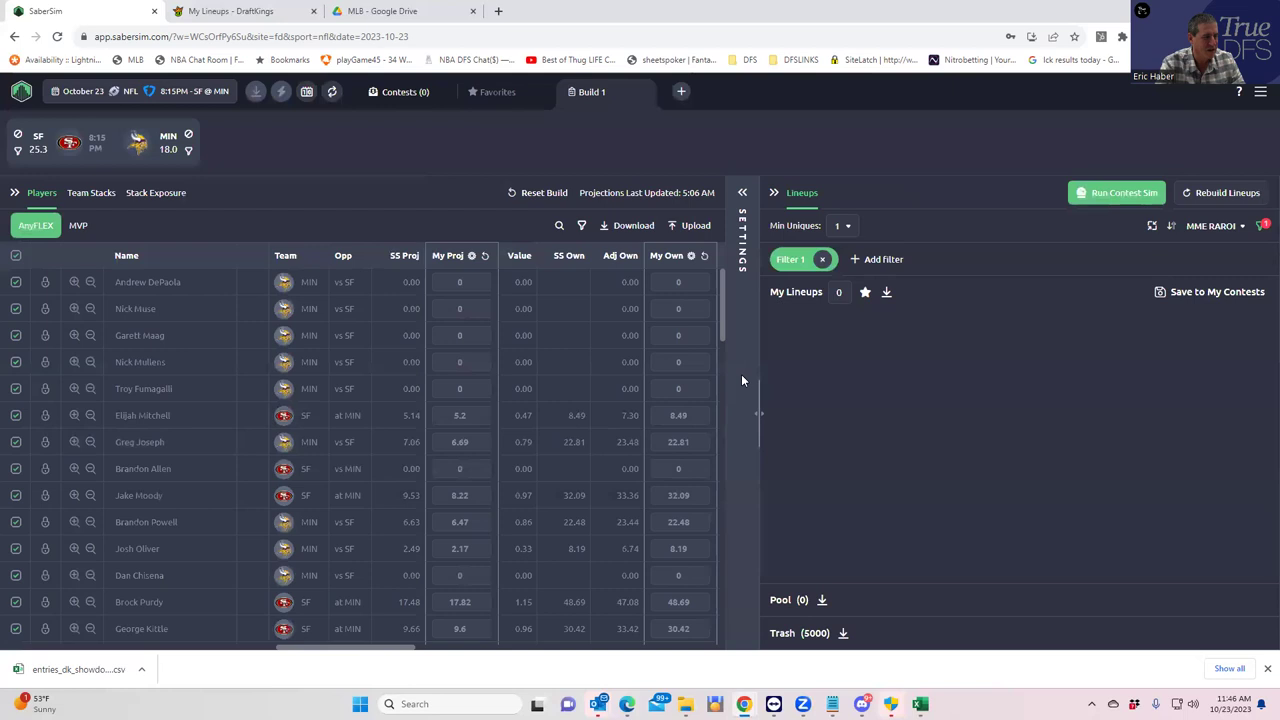
# - Remove the GeoMean filter, check the top lineup's metrics, and add a filter showing lineups with GeoTest less than 20
pyautogui.click(824, 259)
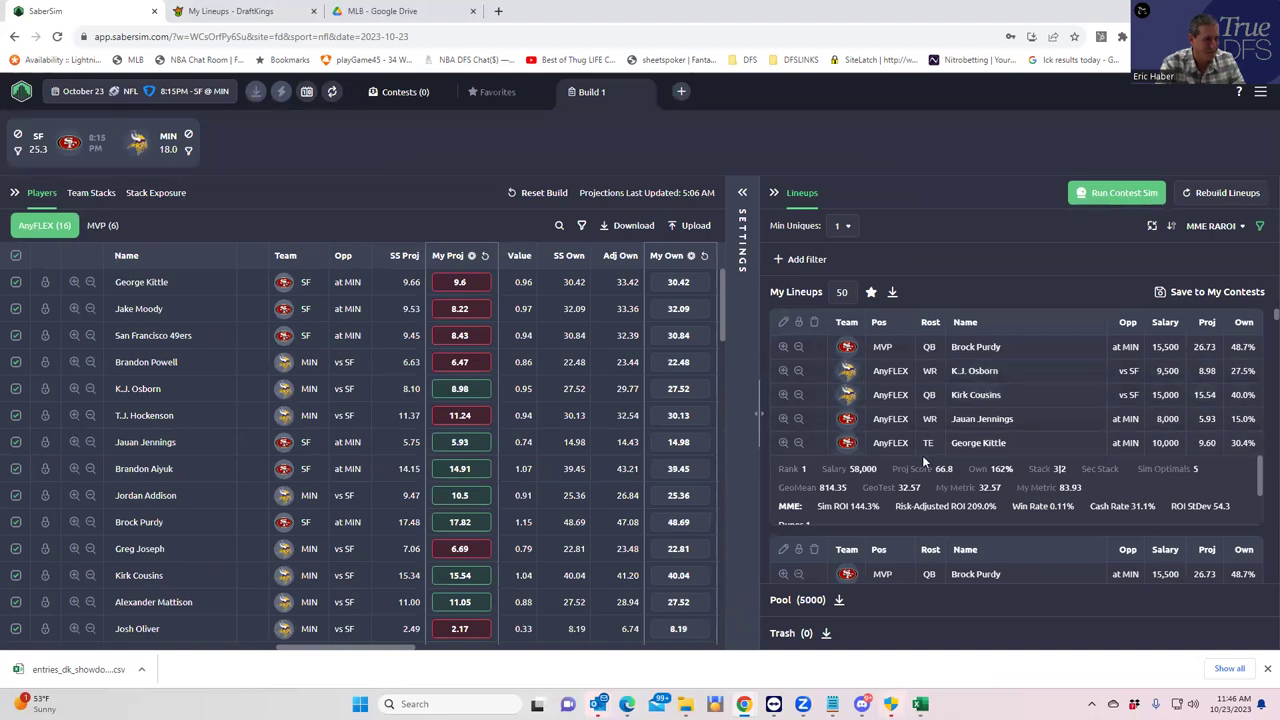
pyautogui.scroll(-1, 925, 460)
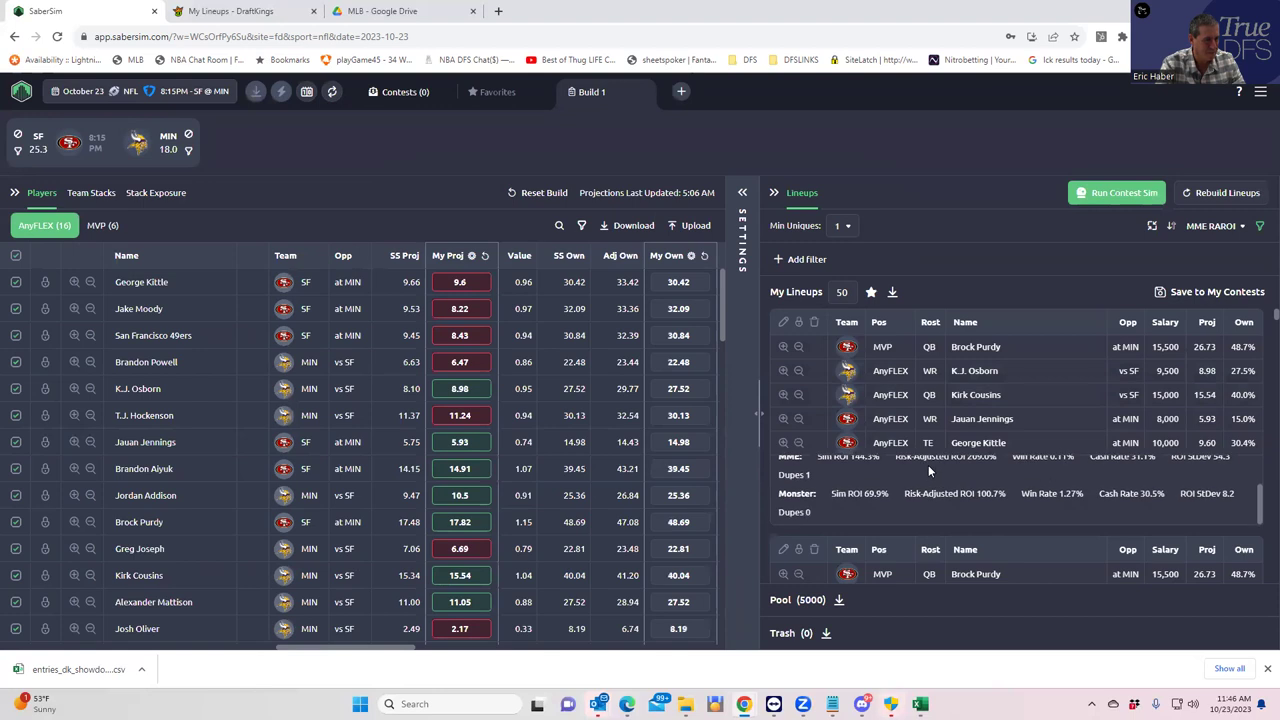
pyautogui.scroll(1, 928, 465)
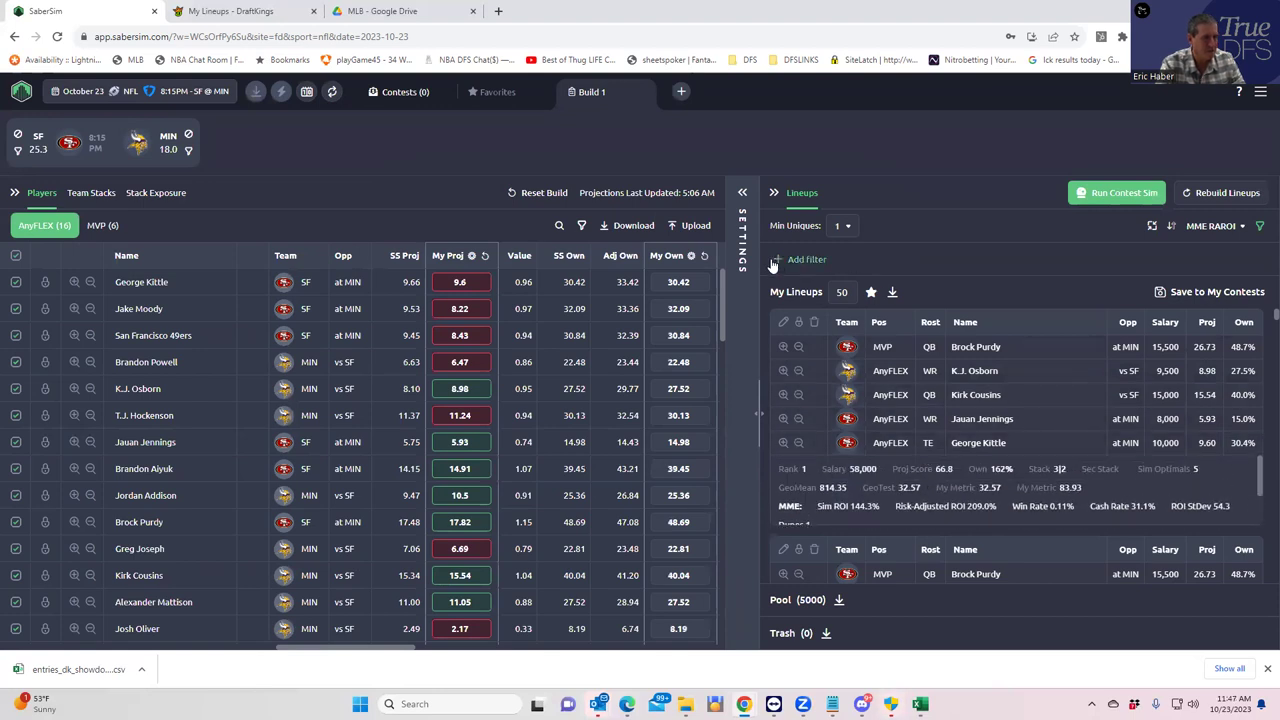
pyautogui.click(804, 260)
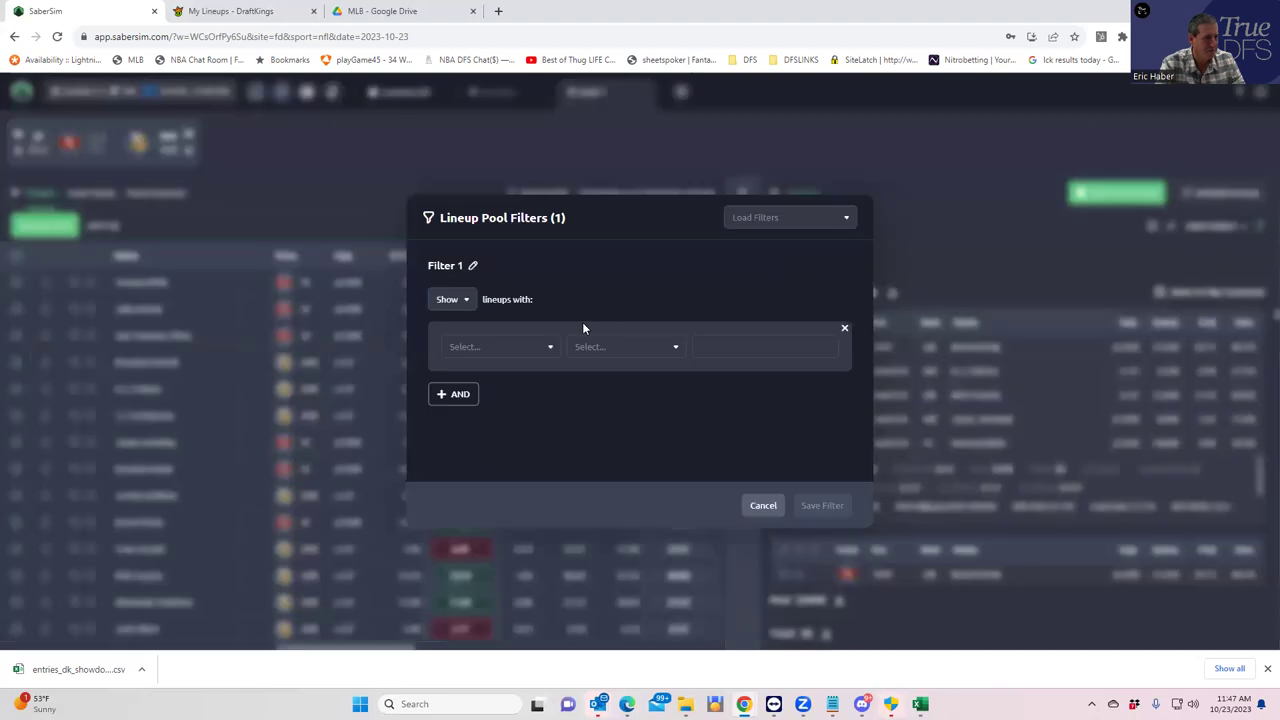
pyautogui.click(521, 347)
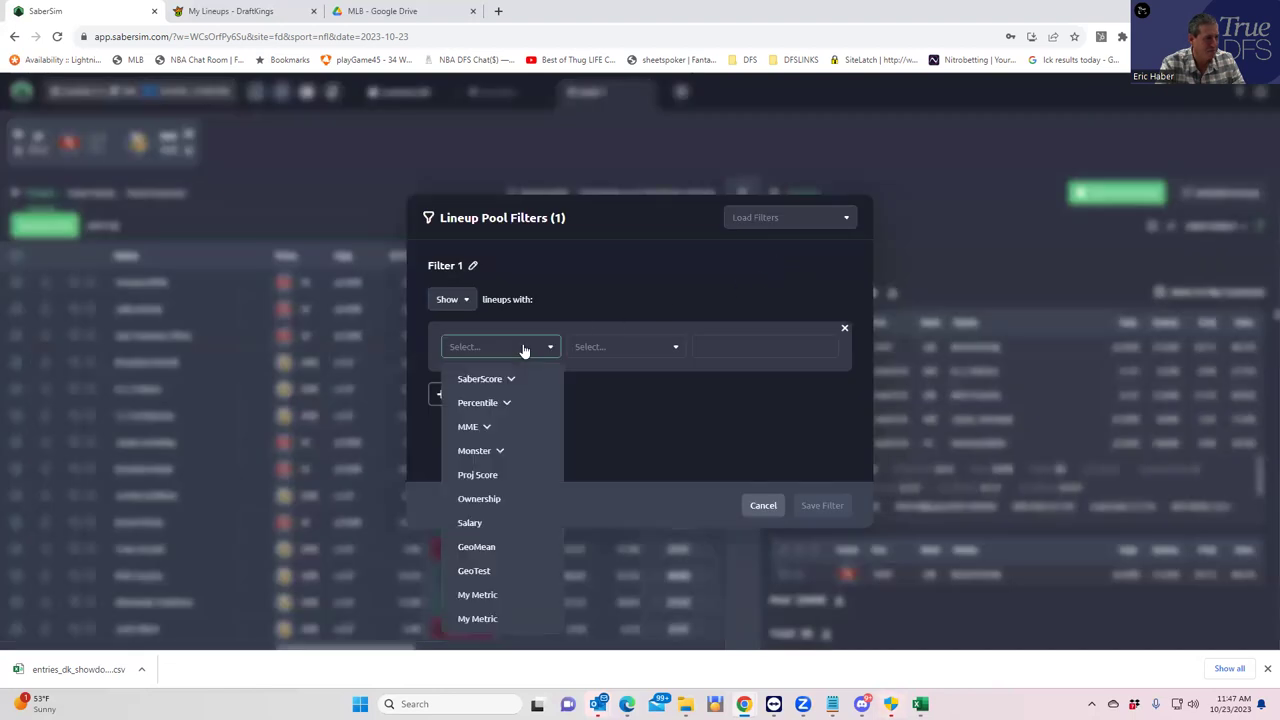
pyautogui.click(474, 570)
pyautogui.click(608, 349)
pyautogui.click(600, 403)
pyautogui.click(718, 350)
pyautogui.write('20')
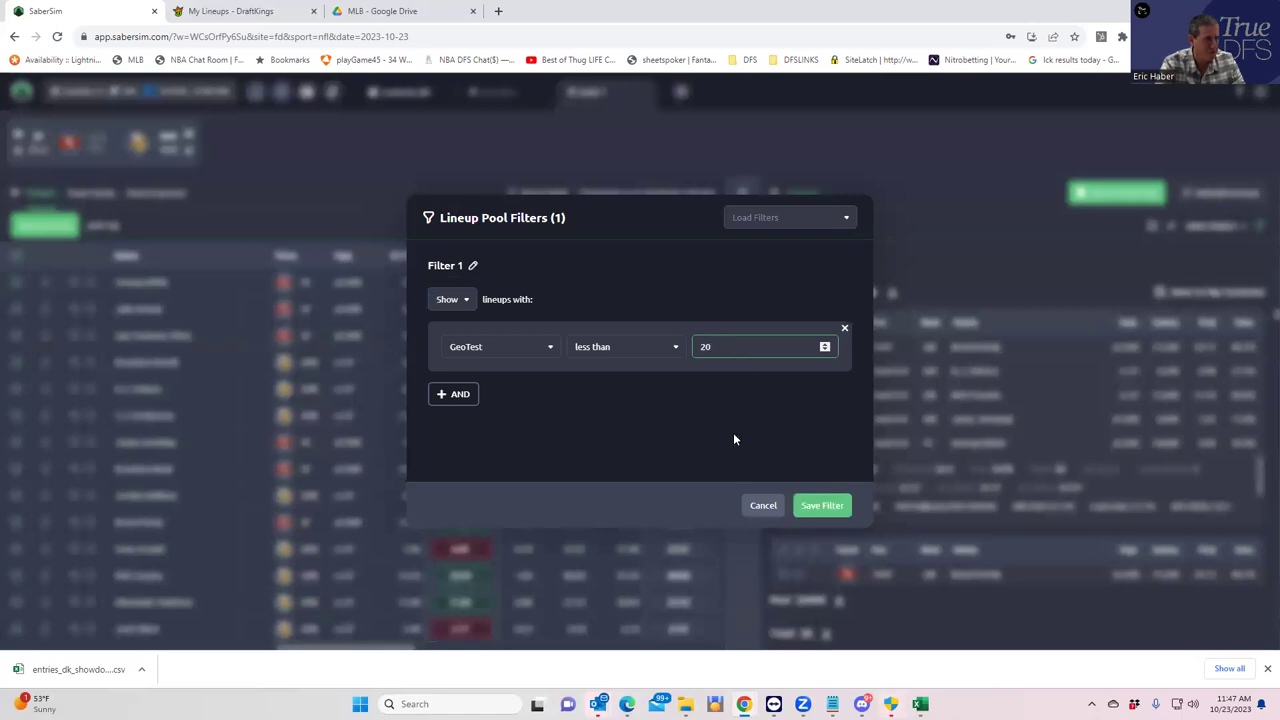
pyautogui.click(817, 507)
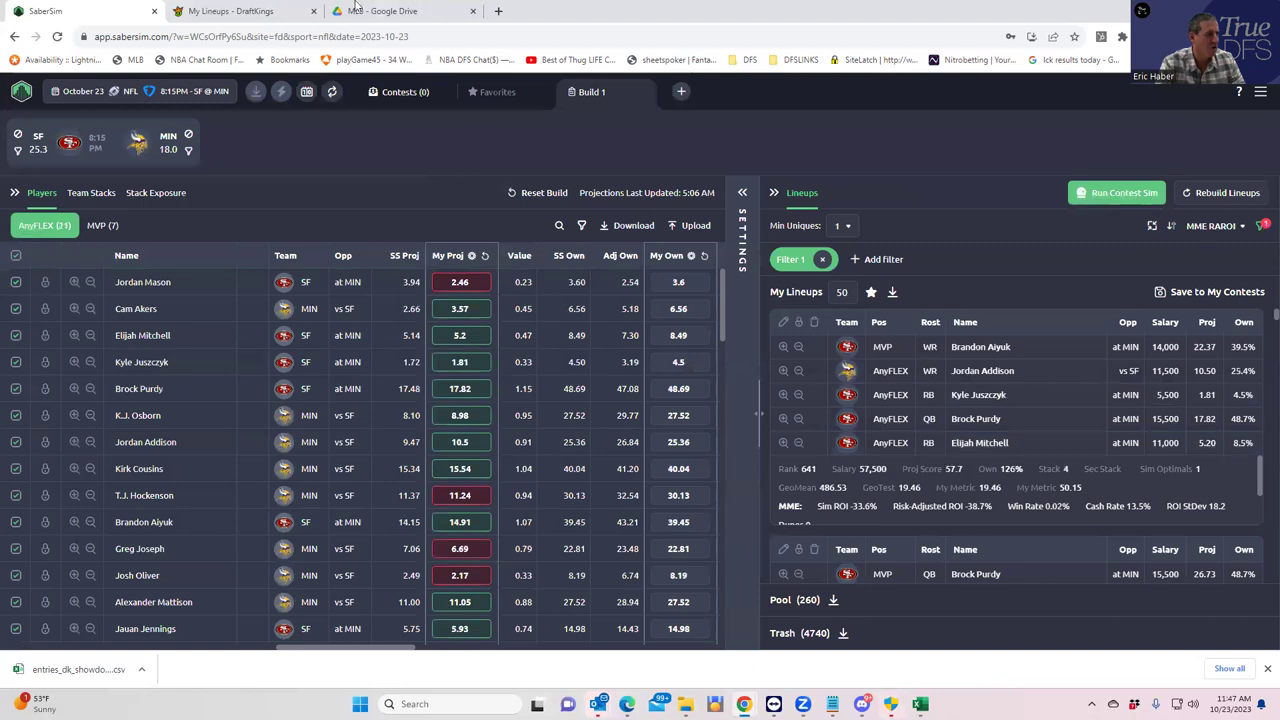
# - Switch to the GeoMean workbook in Excel and set the number of dupes to 15
pyautogui.moveTo(922, 700)
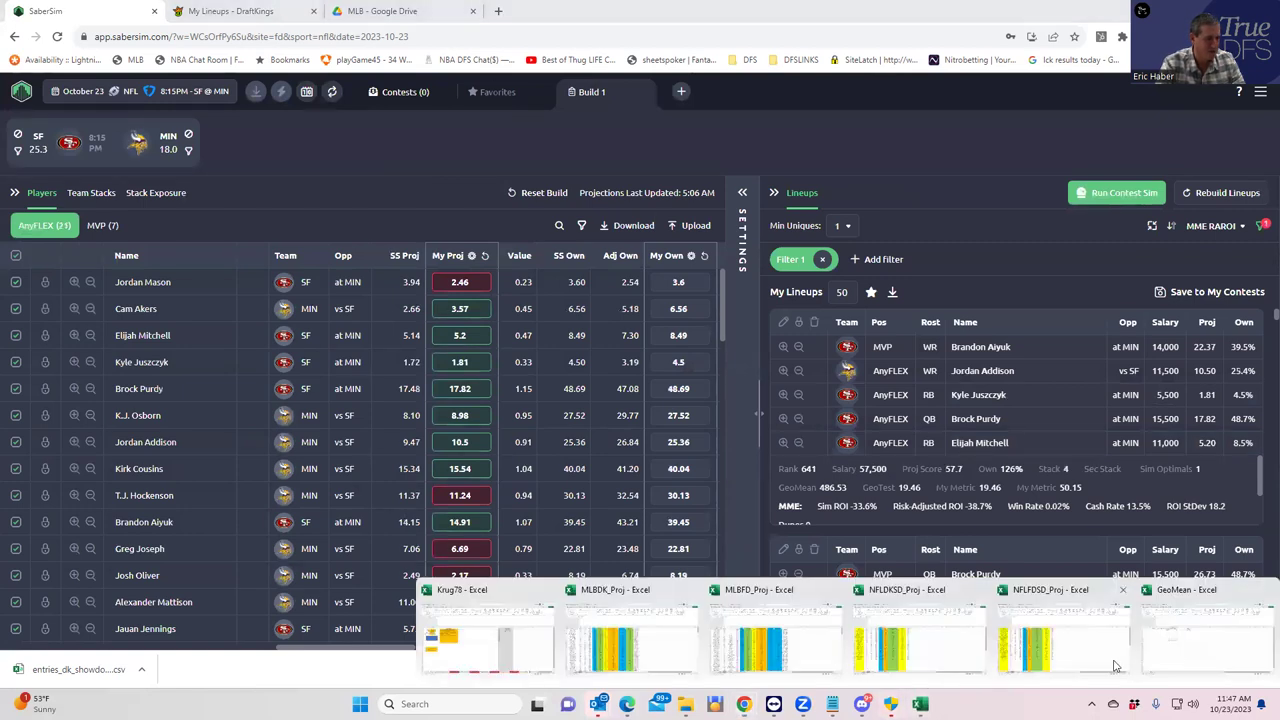
pyautogui.click(1180, 652)
pyautogui.click(334, 260)
pyautogui.write('15')
pyautogui.click(323, 328)
# - Set the number of dupes to 20 to recalculate the GeoMean, and return to SaberSim
pyautogui.click(323, 260)
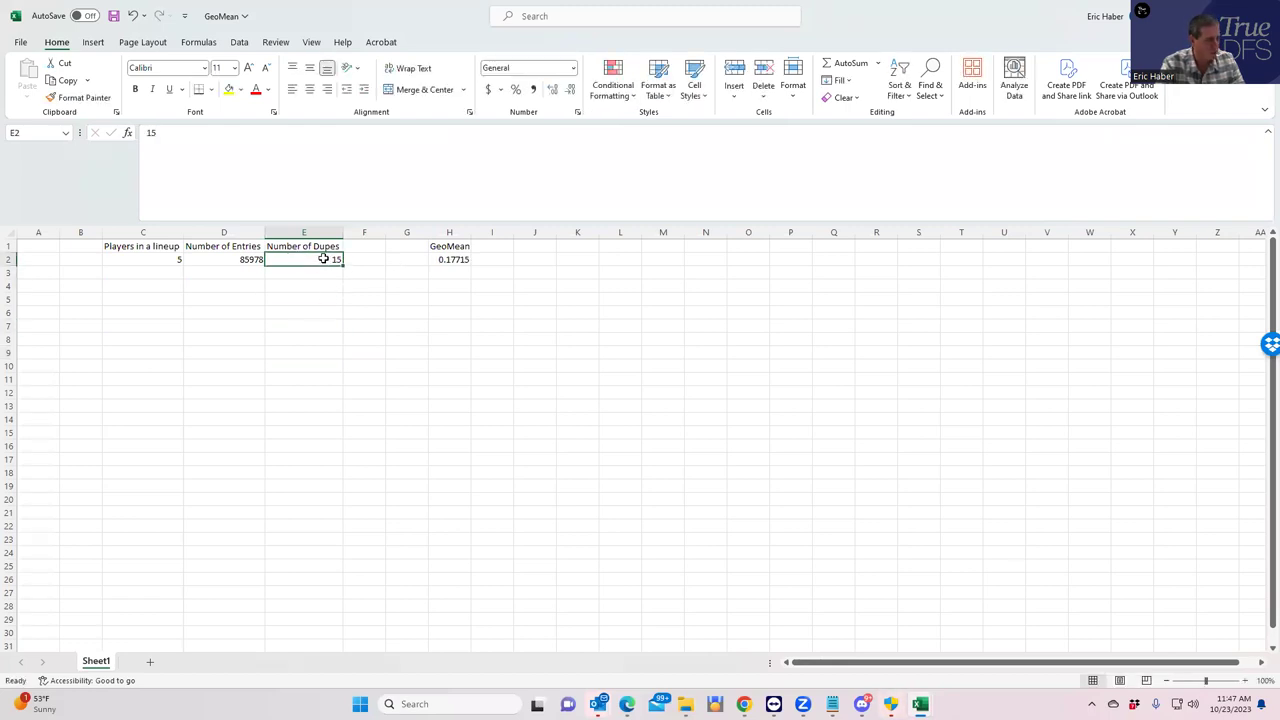
pyautogui.write('20')
pyautogui.click(347, 330)
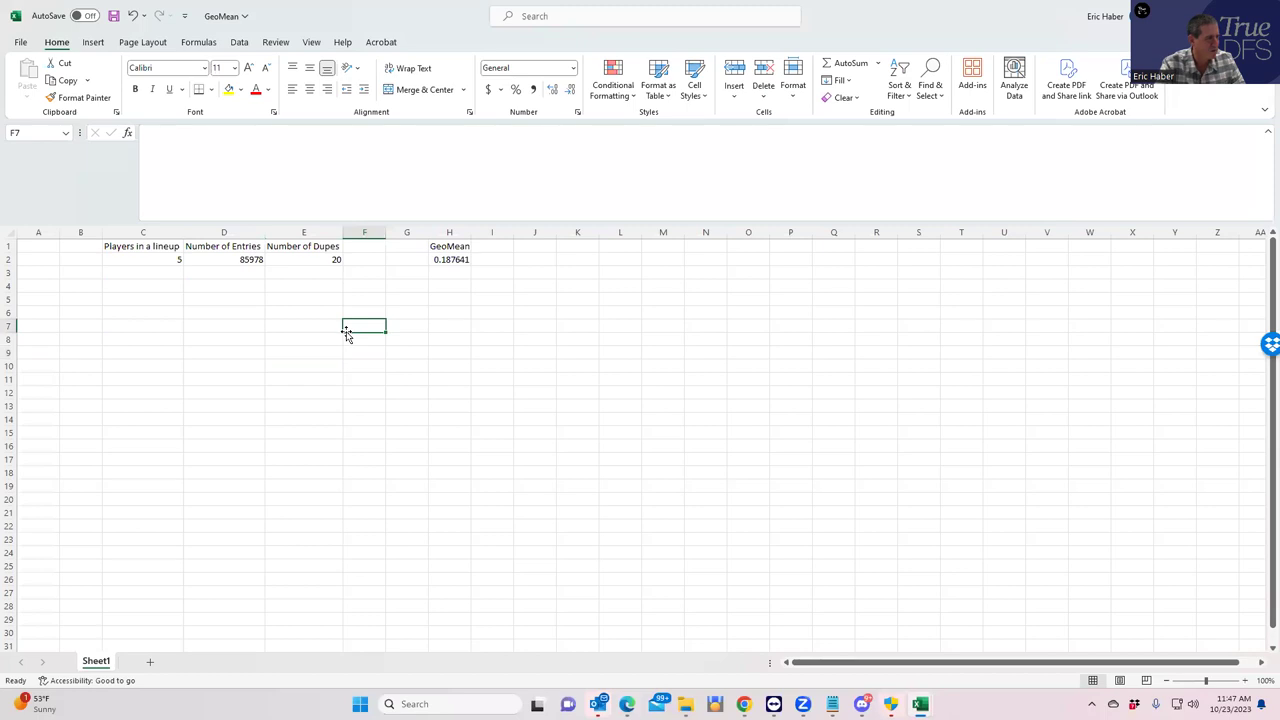
pyautogui.click(1203, 14)
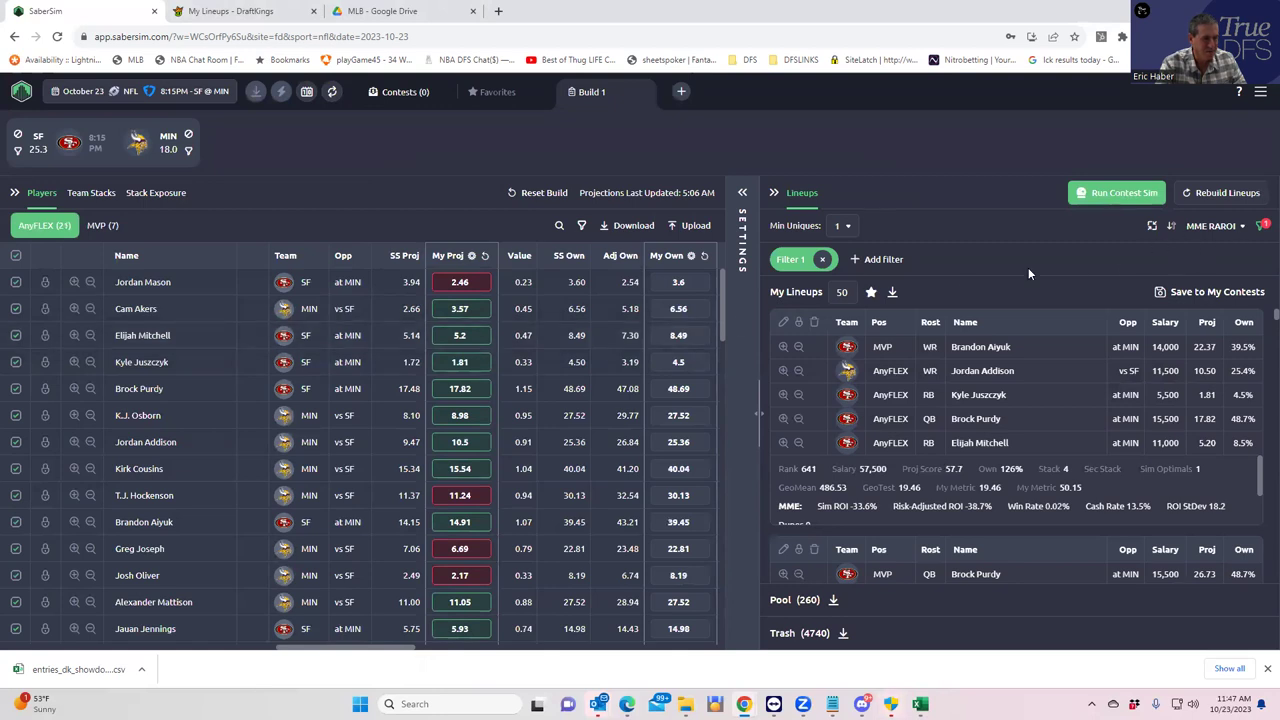
# - Upload the FanDuel entries file and save the 50 lineups only to the $650K Mon NFL contest, excluding the $100K Mon NFL Monster
pyautogui.click(1158, 292)
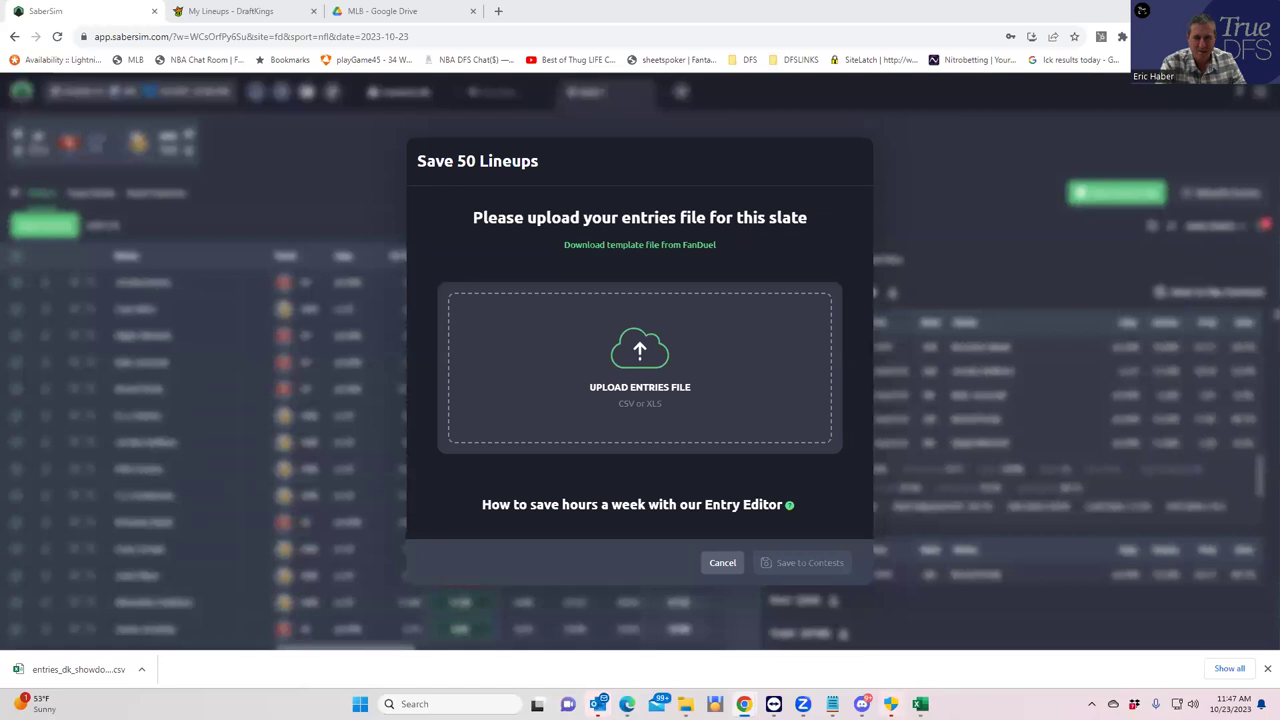
pyautogui.moveTo(1279, 605); pyautogui.dragTo(645, 358)
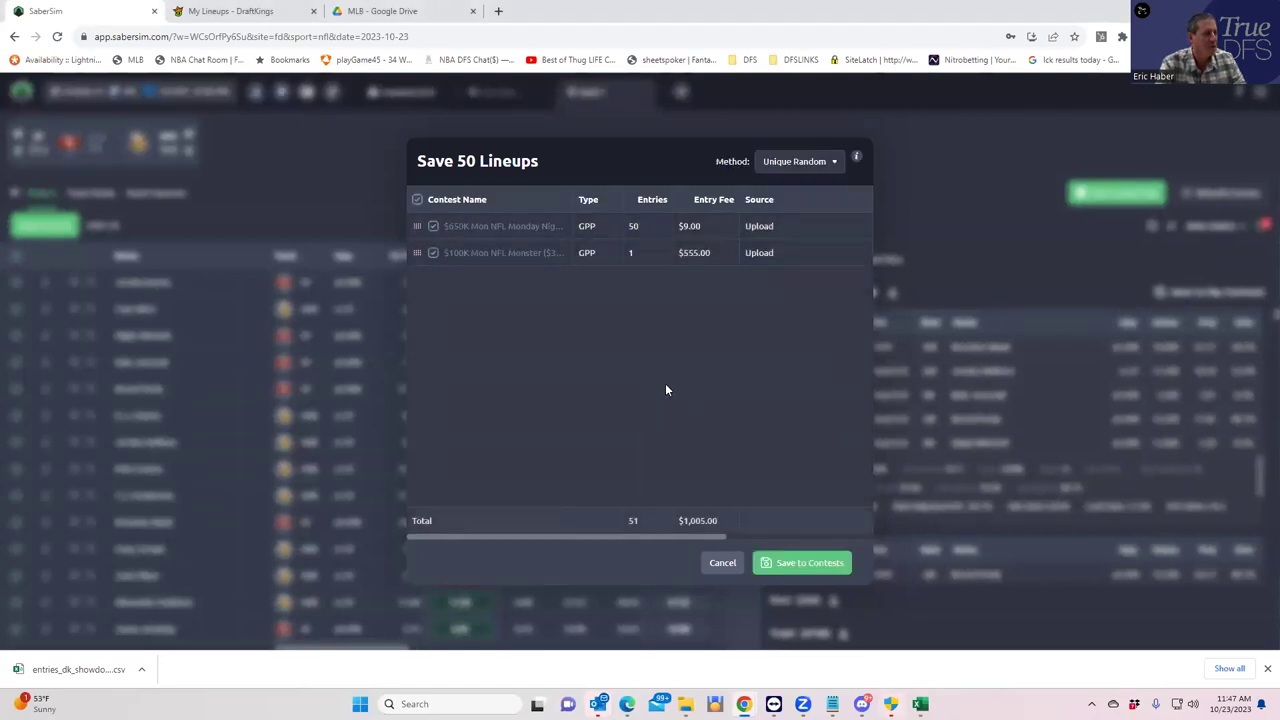
pyautogui.click(433, 252)
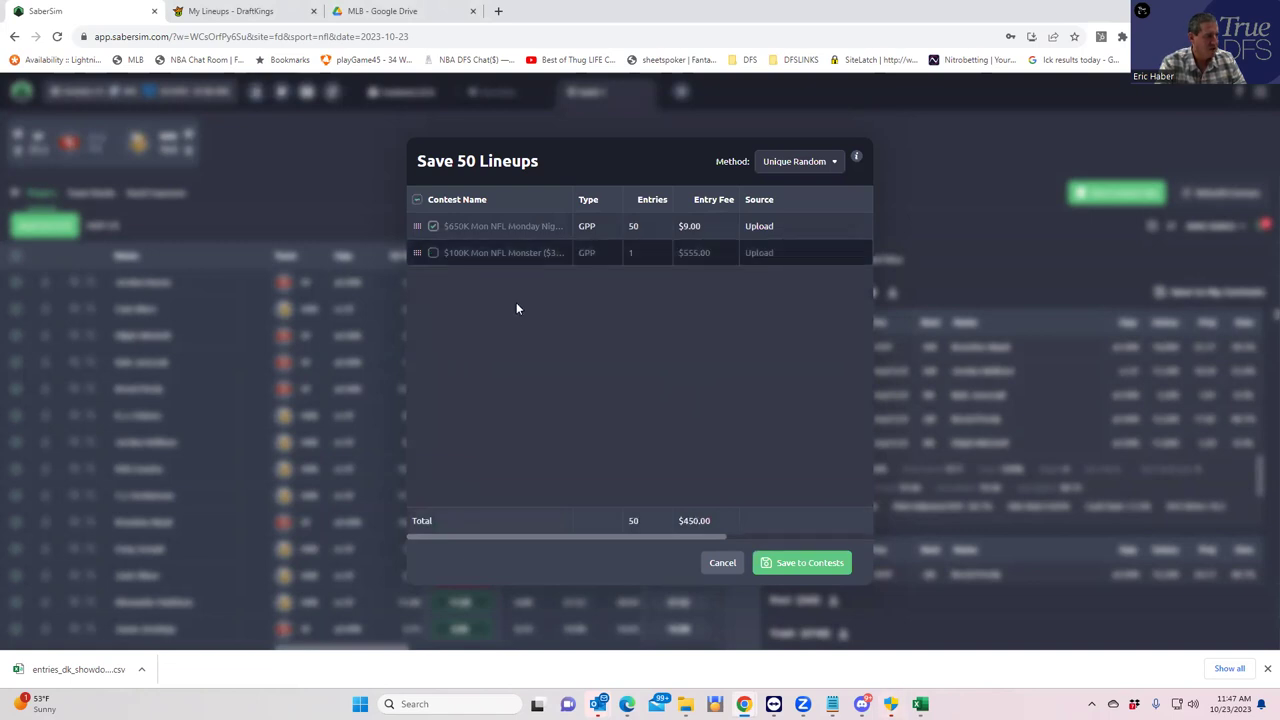
pyautogui.click(783, 563)
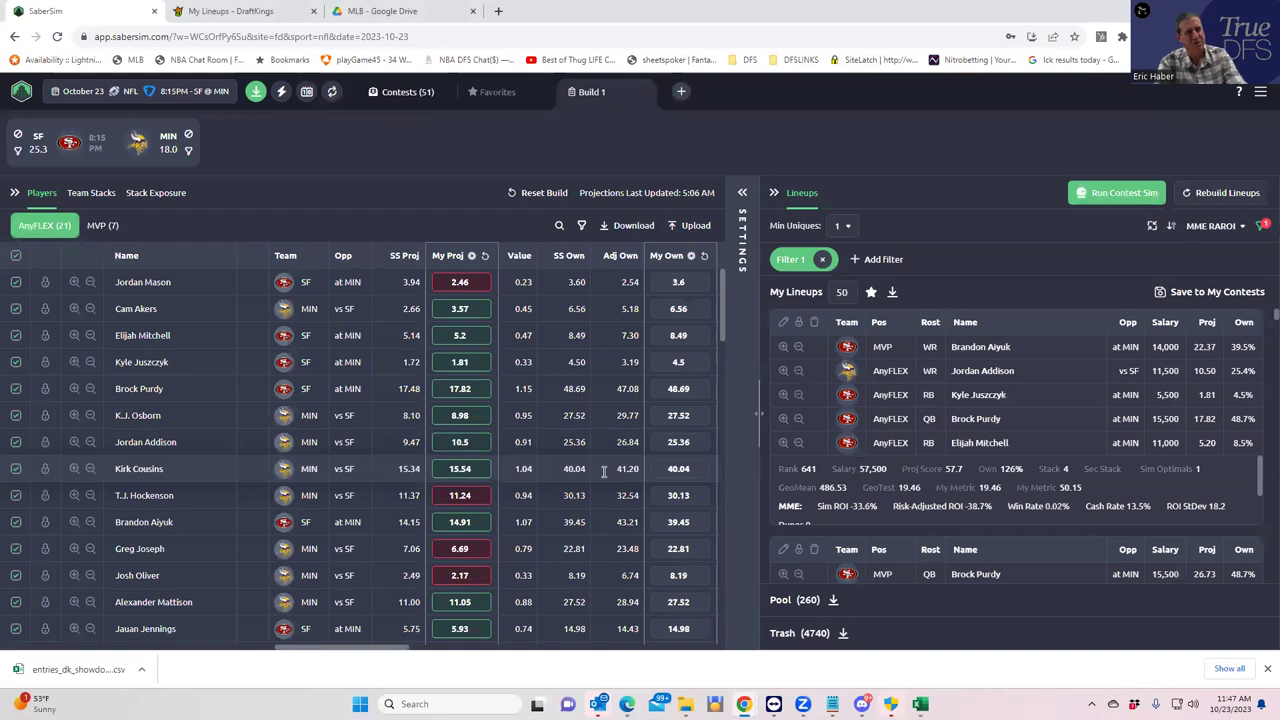
# - Rank the lineups by Monster RAROI, remove the GeoTest filter, and review the top-ranked lineup's metrics
pyautogui.click(1210, 225)
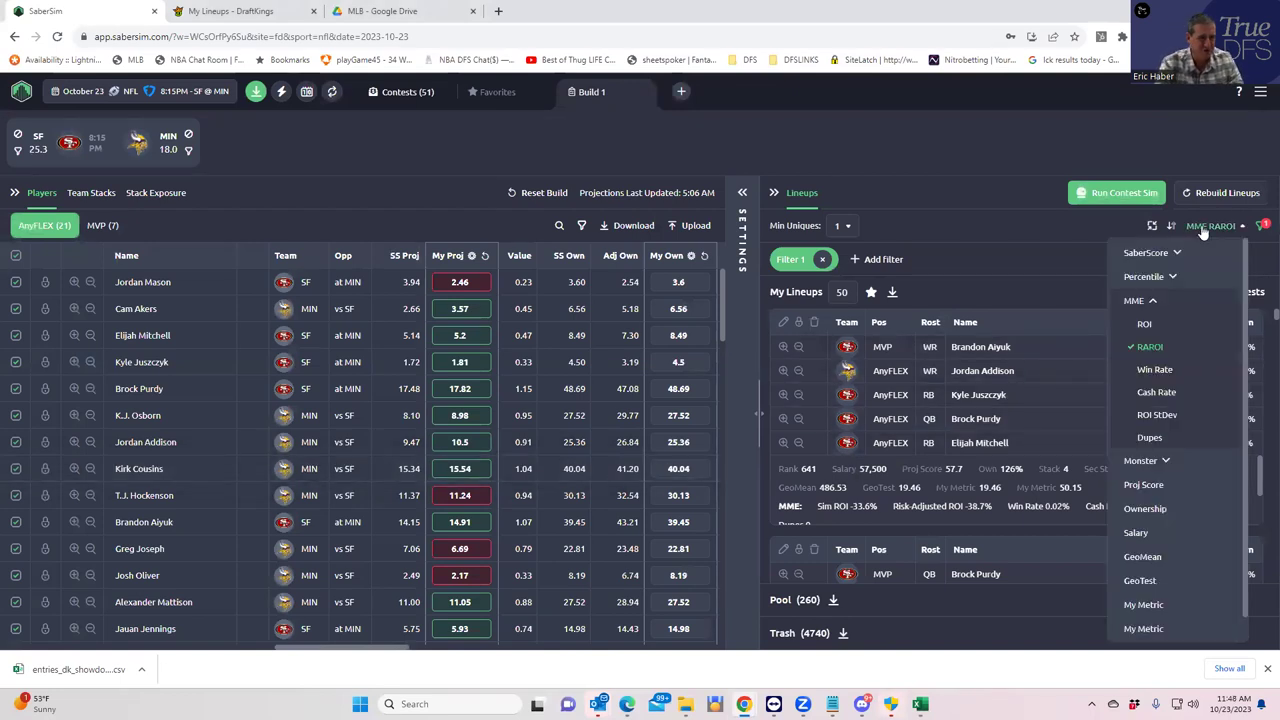
pyautogui.click(1142, 461)
pyautogui.click(1149, 507)
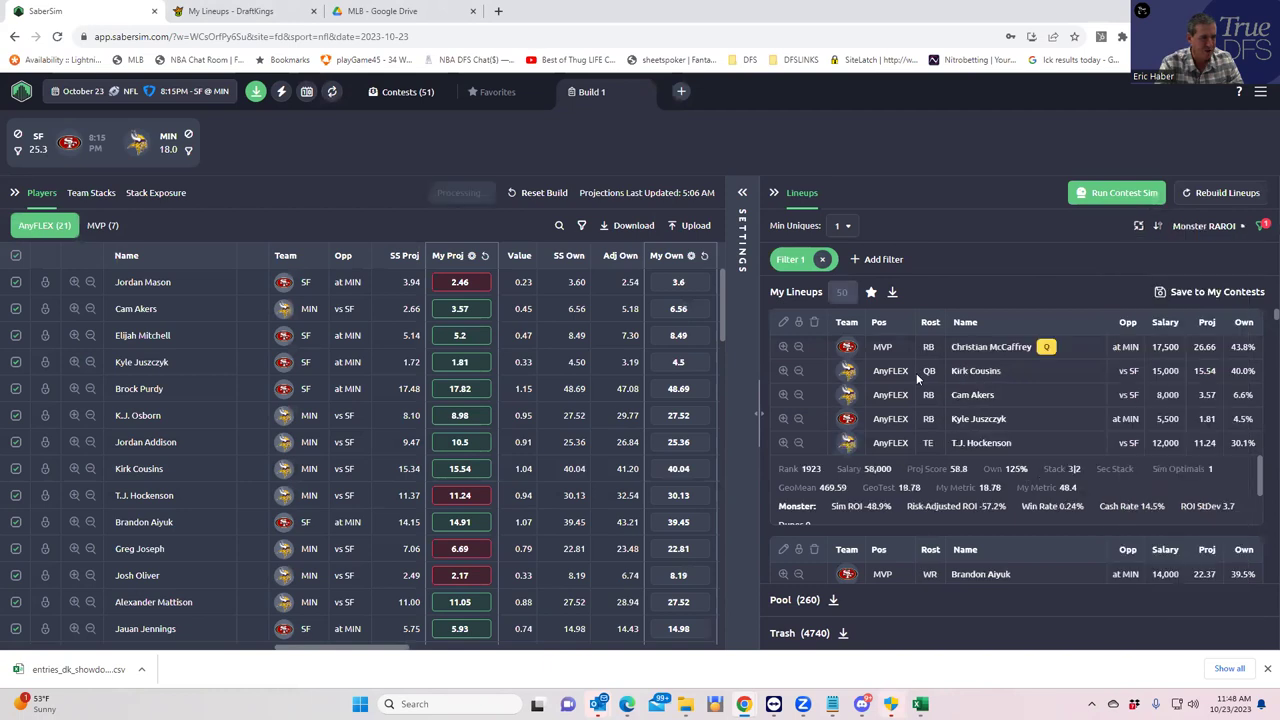
pyautogui.click(824, 260)
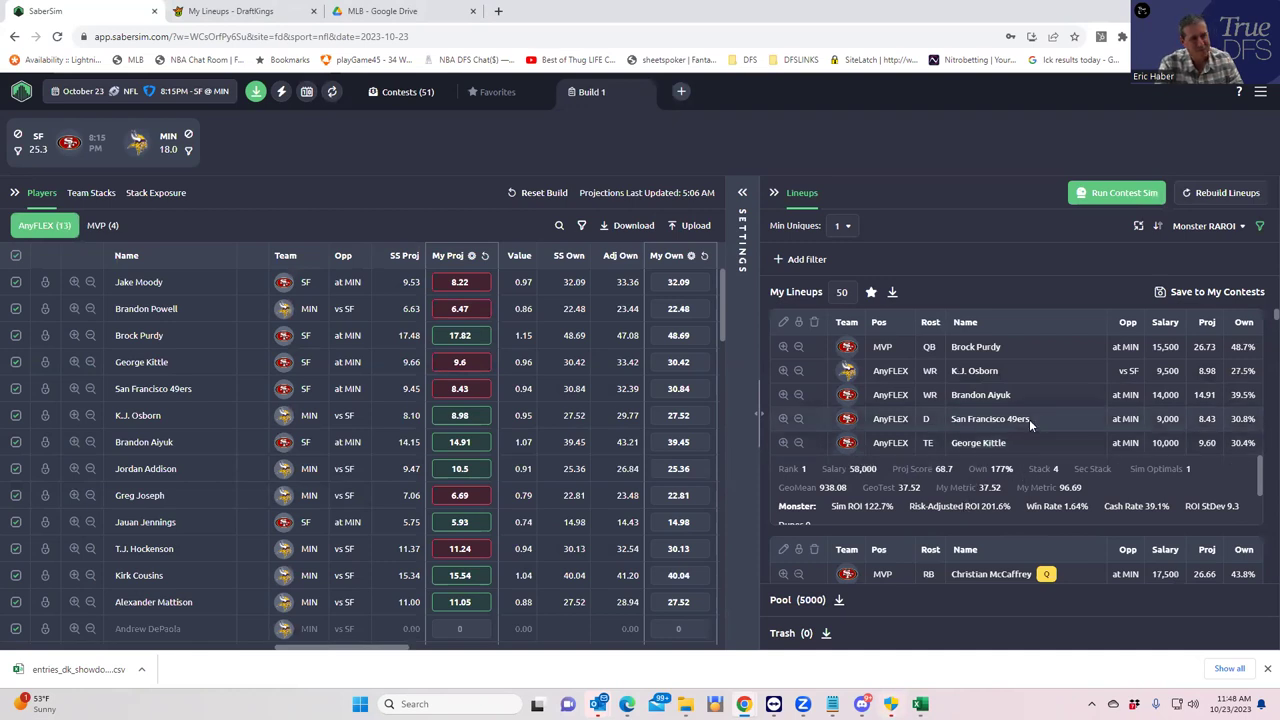
pyautogui.scroll(-2, 1066, 447)
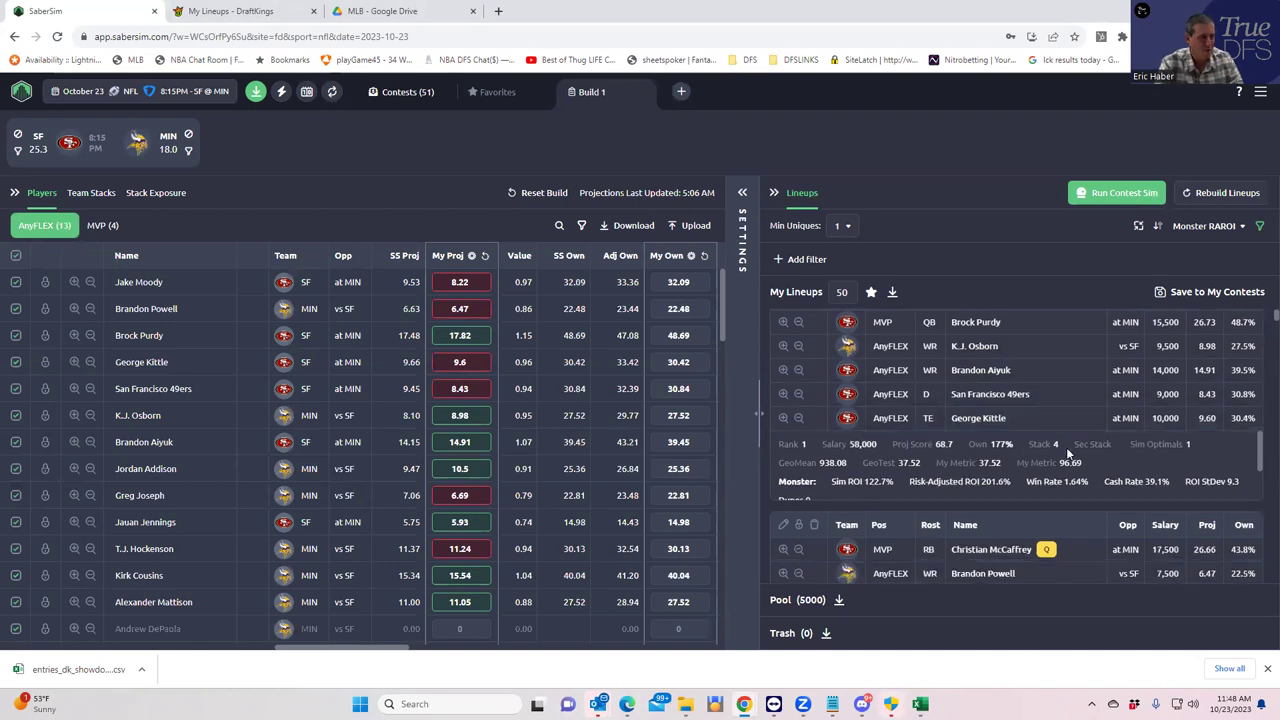
pyautogui.scroll(2, 1025, 408)
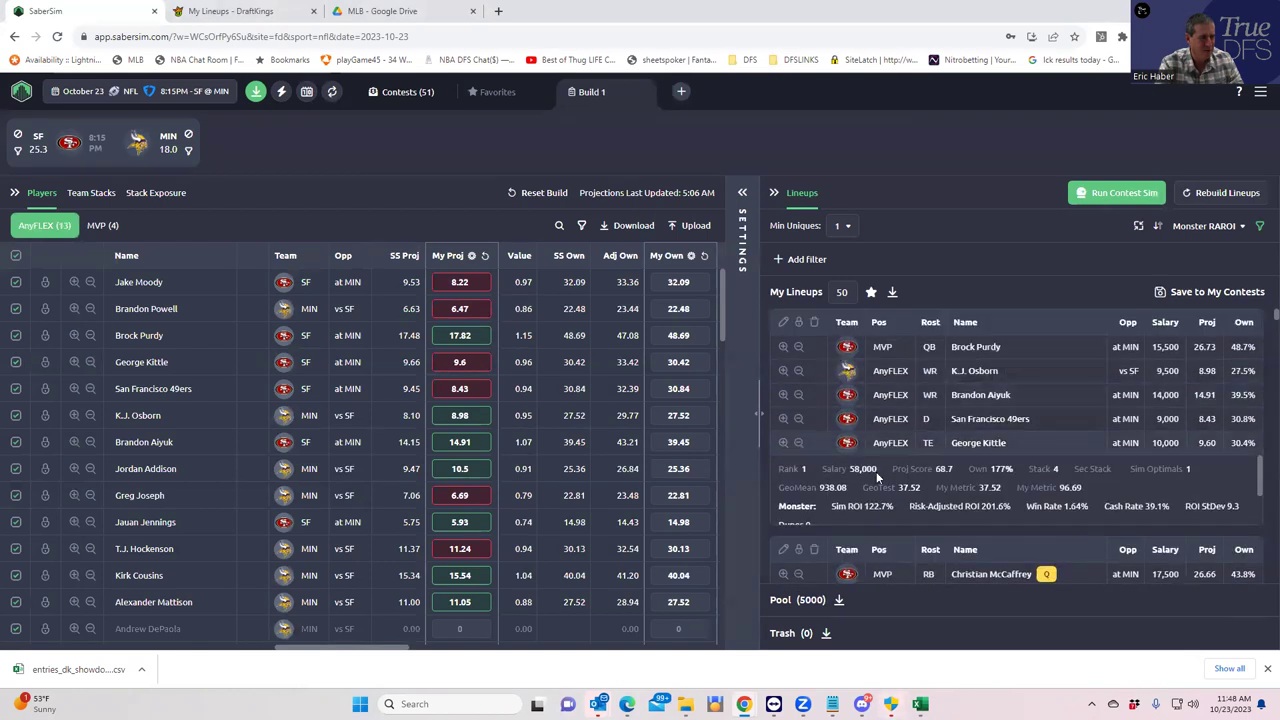
# - Save the lineups only to the $100K Mon NFL Monster contest, excluding the $650K contest, and download the completed entries file
pyautogui.click(1159, 291)
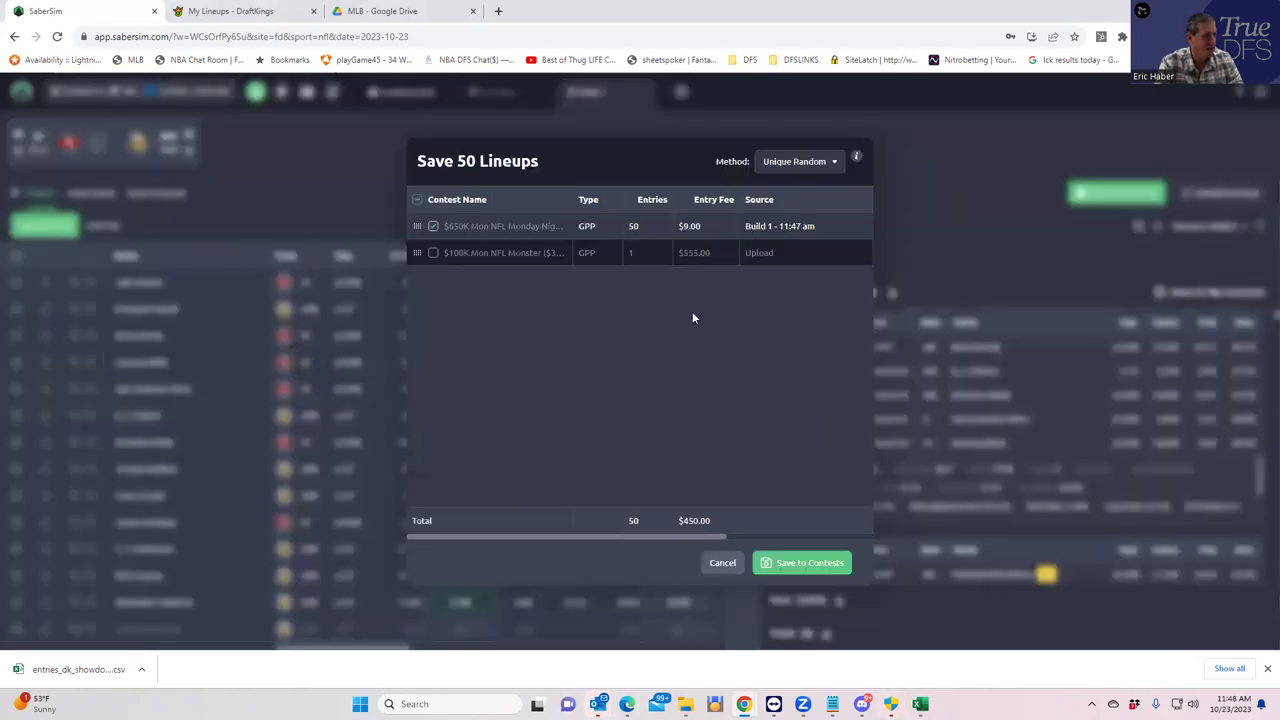
pyautogui.click(433, 226)
pyautogui.click(433, 252)
pyautogui.click(786, 566)
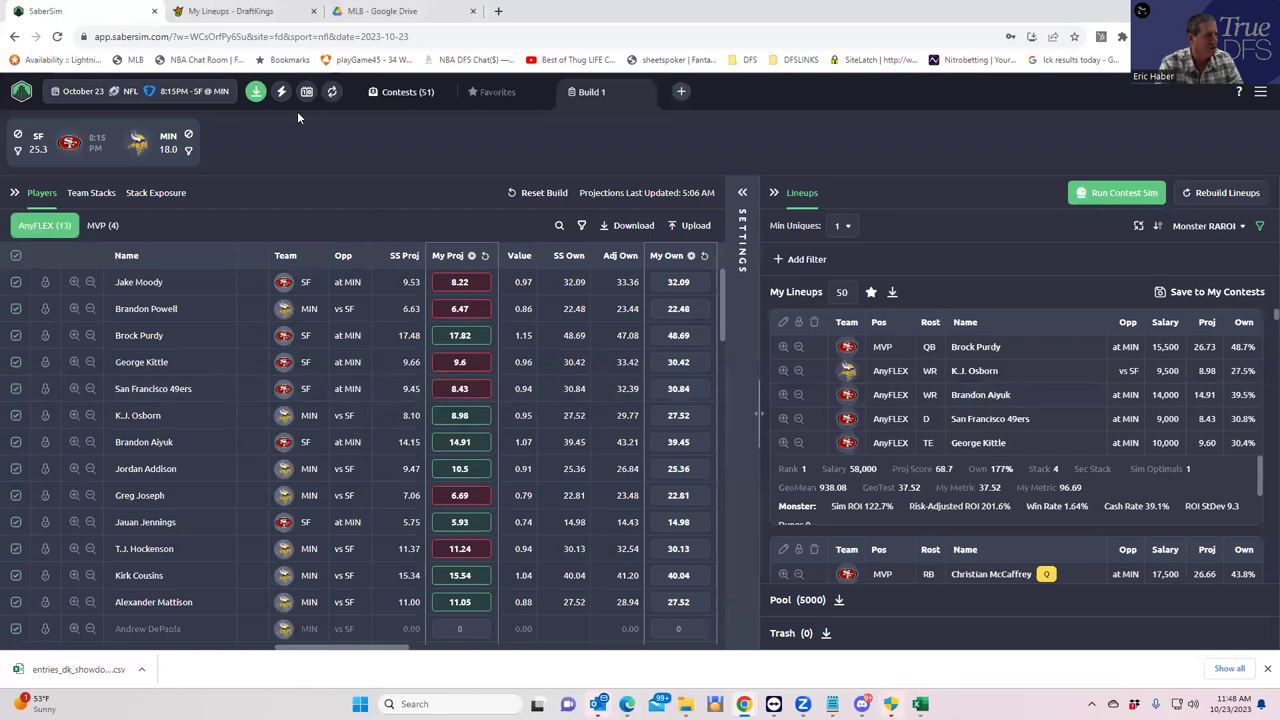
pyautogui.click(256, 91)
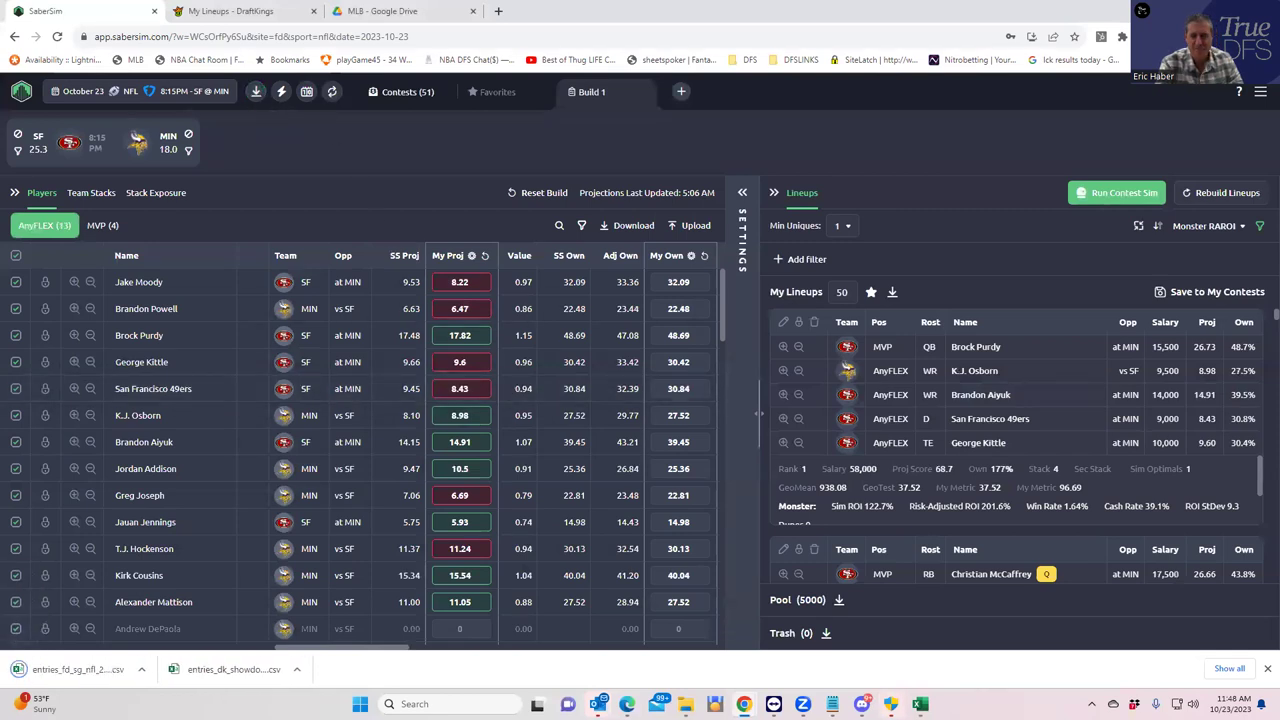